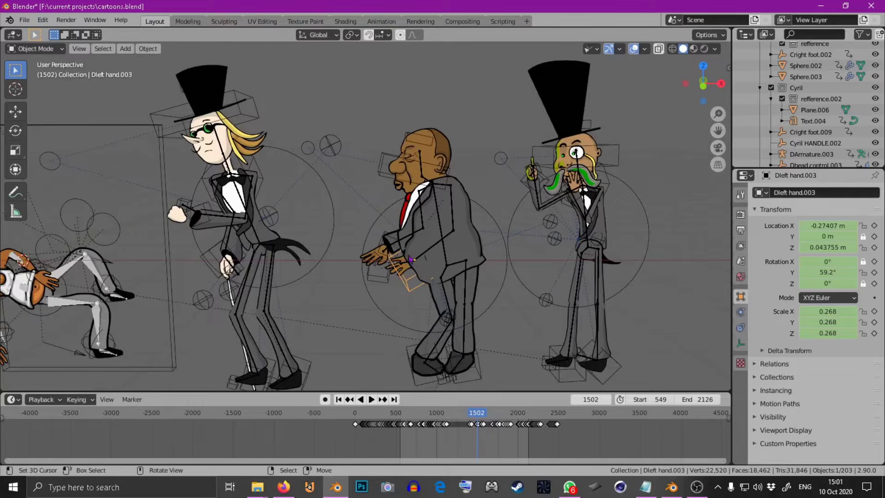
pyautogui.scroll(-1, 359, 234)
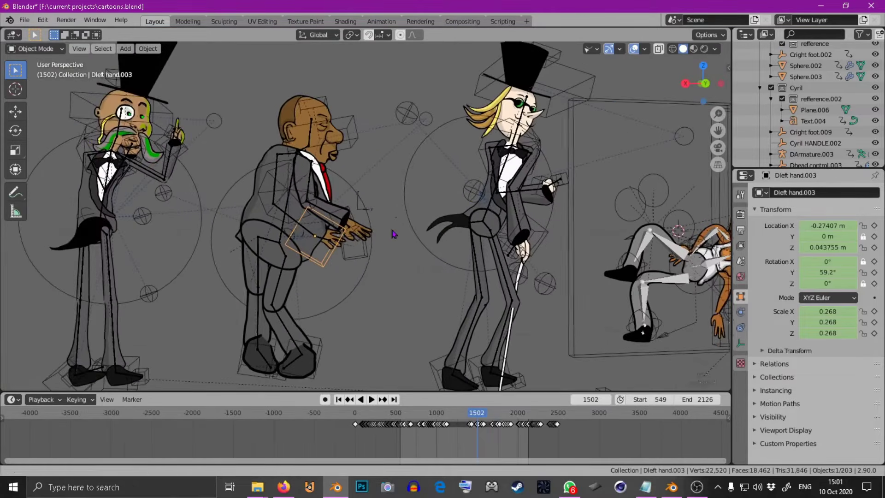
pyautogui.moveTo(400, 229); pyautogui.dragTo(303, 240, button='middle')
pyautogui.scroll(-2, 352, 238)
pyautogui.scroll(3, 304, 240)
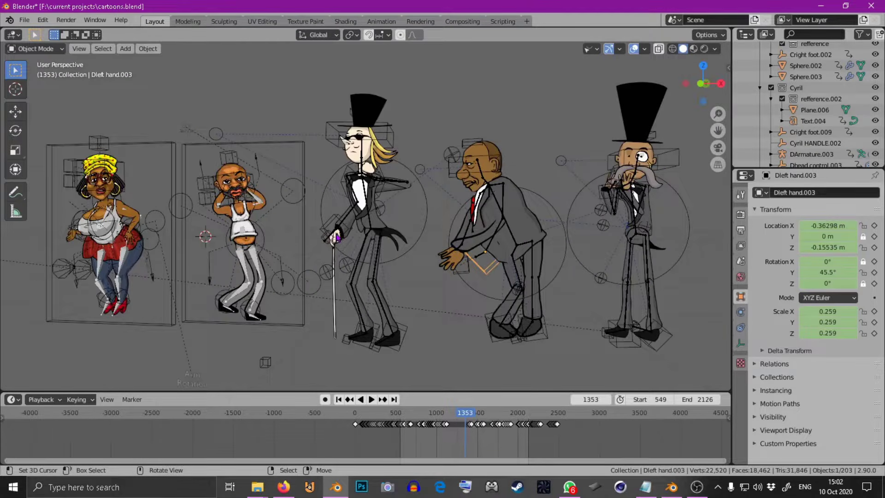
pyautogui.scroll(1, 322, 253)
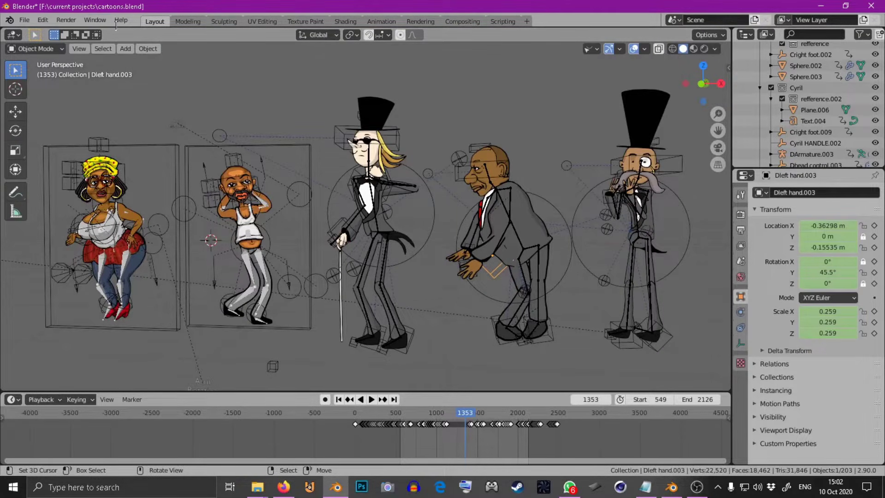
# Step: Start a new 2D Animation file without saving the changes to the cartoons file
pyautogui.click(24, 19)
pyautogui.moveTo(33, 32)
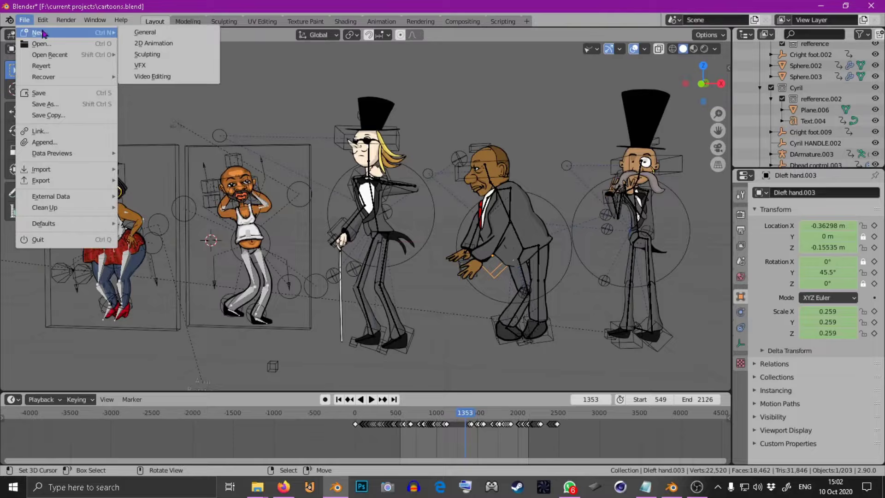
pyautogui.click(169, 43)
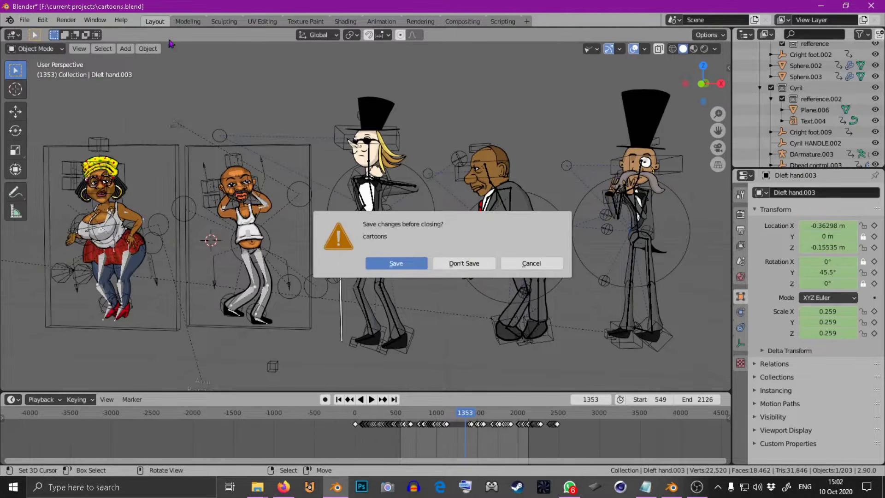
pyautogui.click(463, 264)
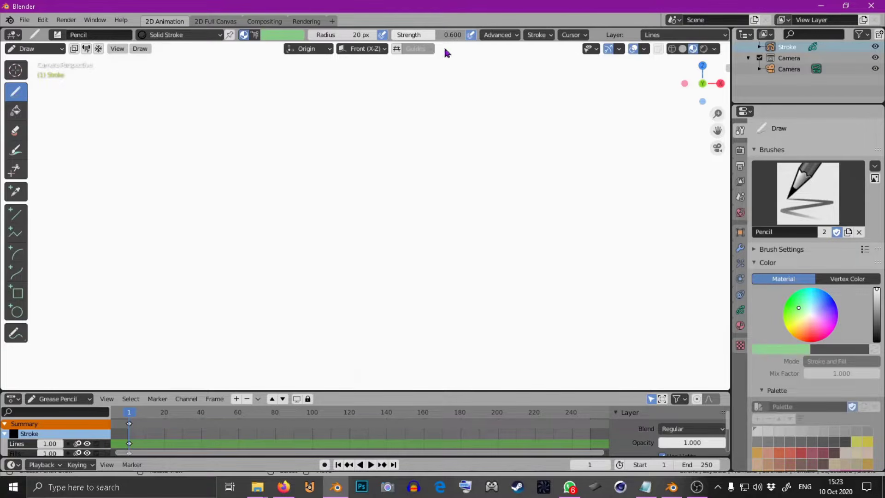
# Step: Set the Pencil brush to strength 1.000 without pen pressure and radius 80 px, and fit the whole canvas in view
pyautogui.moveTo(446, 36); pyautogui.dragTo(478, 43)
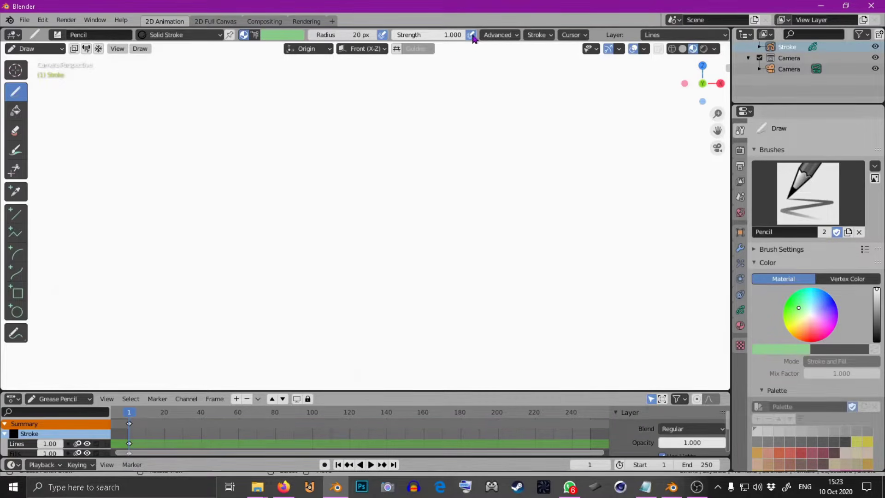
pyautogui.click(472, 37)
pyautogui.press('f')
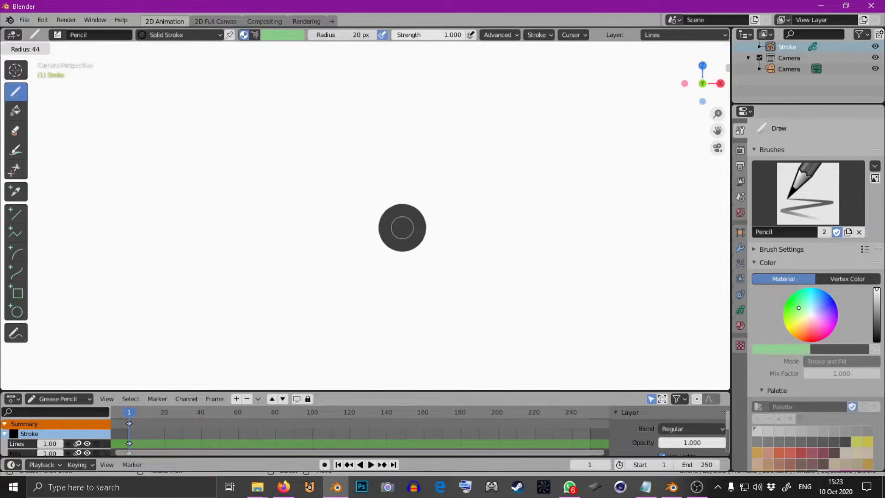
pyautogui.click(441, 201)
pyautogui.press('Home')
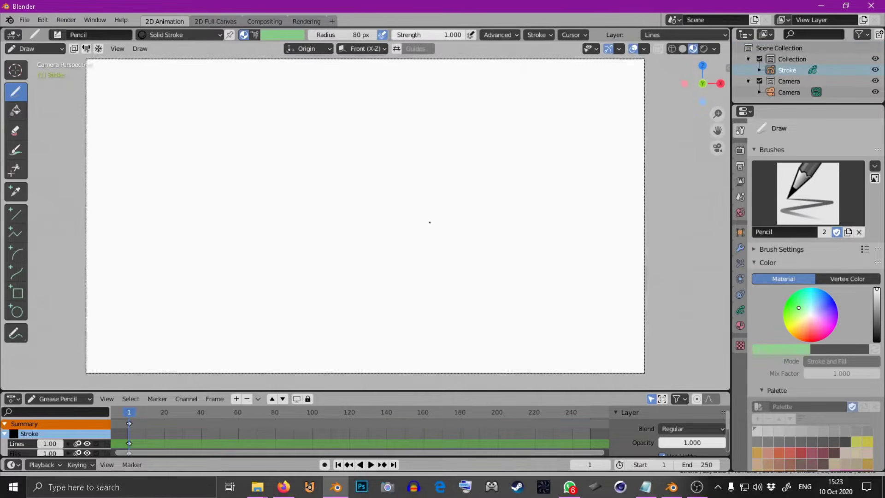
# Step: Draw the character's round head with eyes and mouth, a short neck, and a torso with a rounded hip on the Lines layer
pyautogui.moveTo(386, 102)
pyautogui.mouseDown()
pyautogui.moveTo(348, 99)
pyautogui.moveTo(387, 143)
pyautogui.moveTo(391, 98)
pyautogui.moveTo(409, 138)
pyautogui.moveTo(387, 97)
pyautogui.mouseUp()
pyautogui.hotkey('ctrl', 'z')
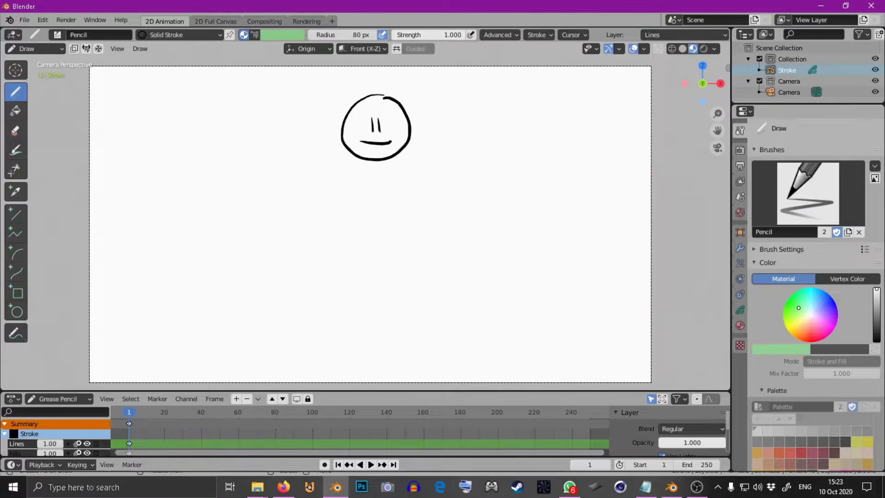
pyautogui.scroll(3, 373, 205)
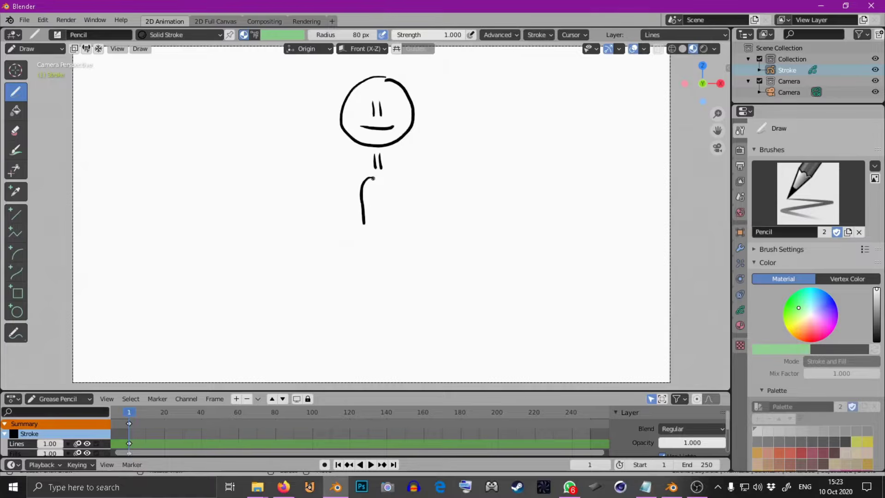
pyautogui.moveTo(392, 177)
pyautogui.mouseDown()
pyautogui.moveTo(395, 208)
pyautogui.moveTo(376, 258)
pyautogui.moveTo(402, 227)
pyautogui.mouseUp()
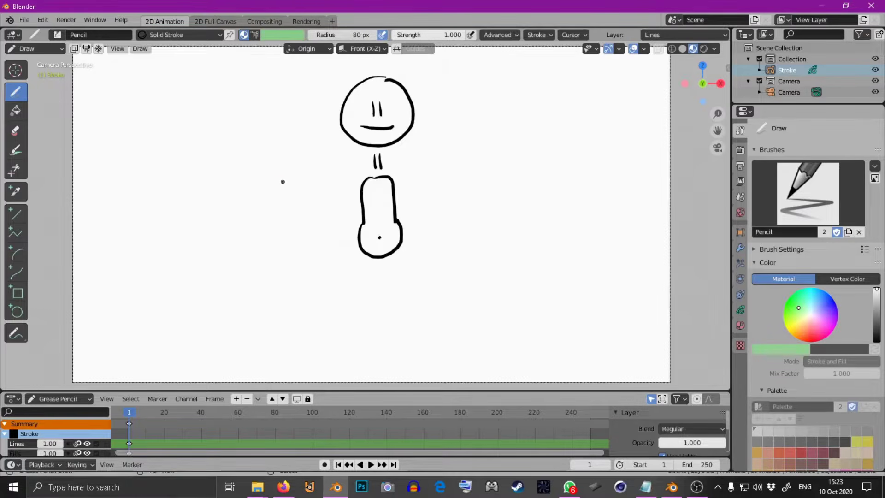
# Step: Draw a straight outstretched arm with an open hand, and a leg with a foot, as parts separated from the torso
pyautogui.moveTo(283, 181); pyautogui.dragTo(371, 177)
pyautogui.moveTo(277, 191); pyautogui.dragTo(353, 189)
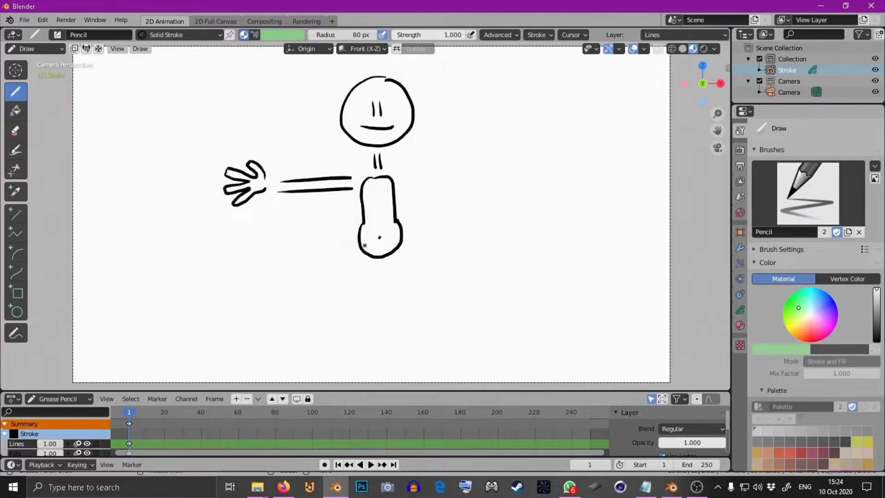
pyautogui.moveTo(361, 265); pyautogui.dragTo(367, 368)
pyautogui.moveTo(372, 266)
pyautogui.mouseDown()
pyautogui.moveTo(378, 376)
pyautogui.moveTo(337, 367)
pyautogui.mouseUp()
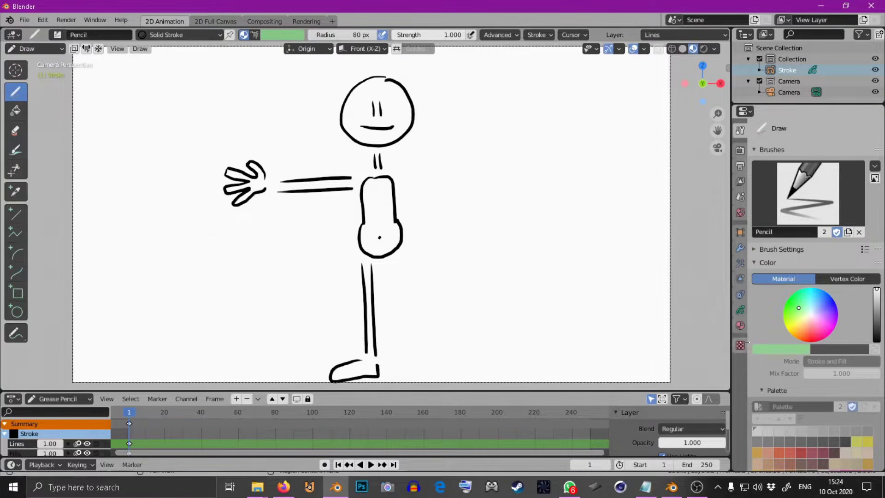
# Step: Make the Fills layer active and set the Dots Stroke material to a light blue solid fill with its stroke turned off
pyautogui.click(740, 311)
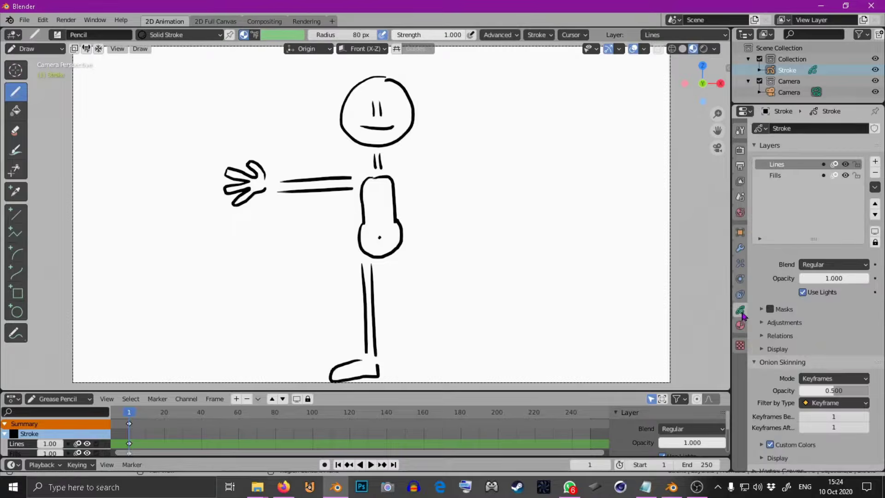
pyautogui.click(778, 176)
pyautogui.click(741, 324)
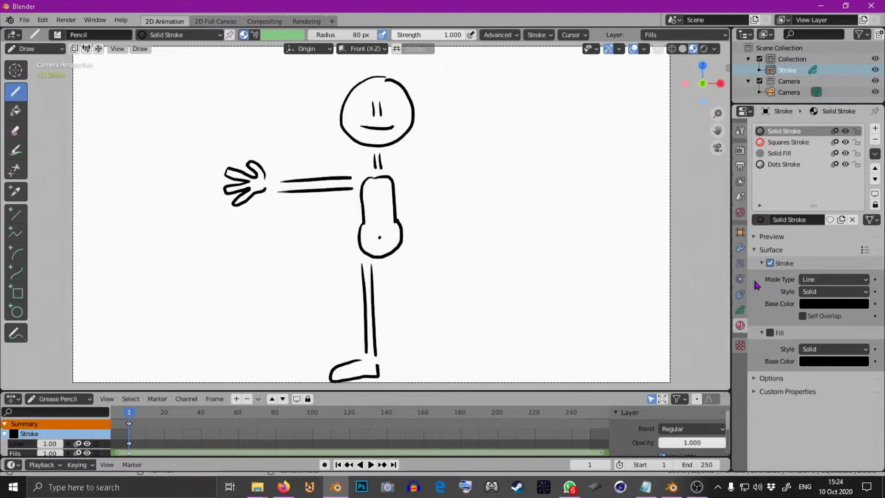
pyautogui.click(787, 166)
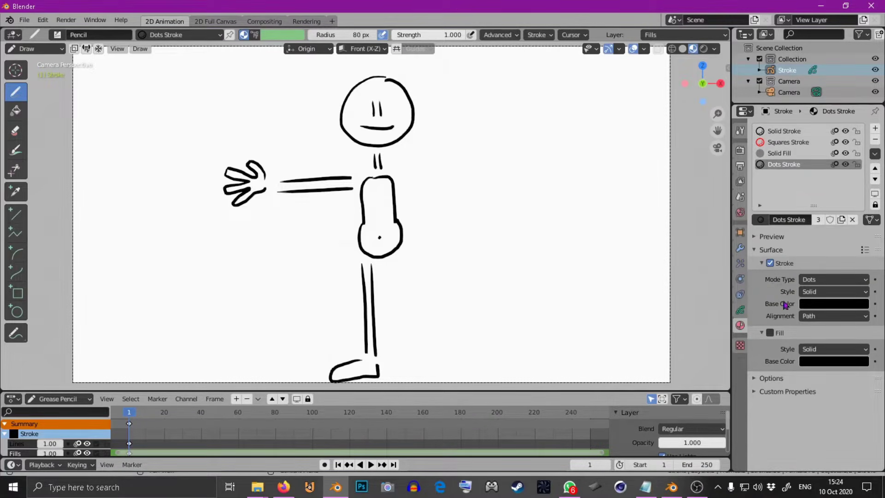
pyautogui.click(769, 332)
pyautogui.click(809, 362)
pyautogui.moveTo(859, 248)
pyautogui.mouseDown()
pyautogui.moveTo(860, 204)
pyautogui.moveTo(814, 207)
pyautogui.moveTo(821, 217)
pyautogui.mouseUp()
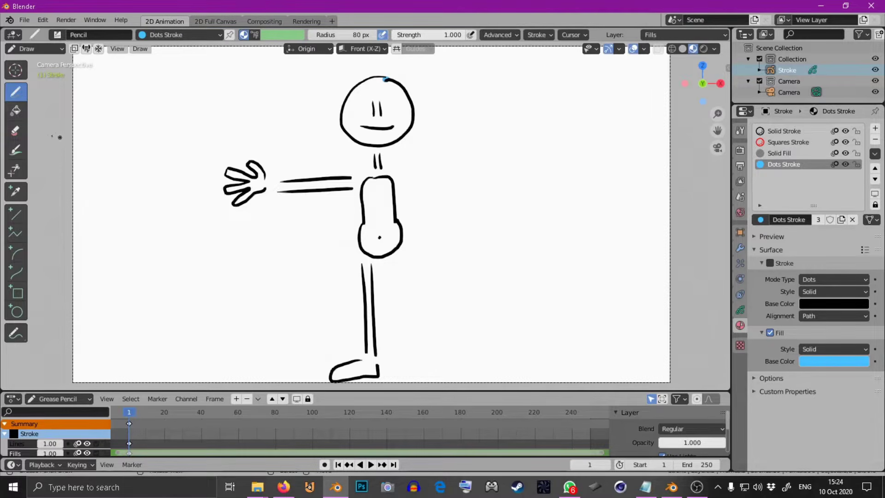
# Step: Fill the character's head and torso with the light blue Dots Stroke material
pyautogui.click(15, 111)
pyautogui.click(401, 99)
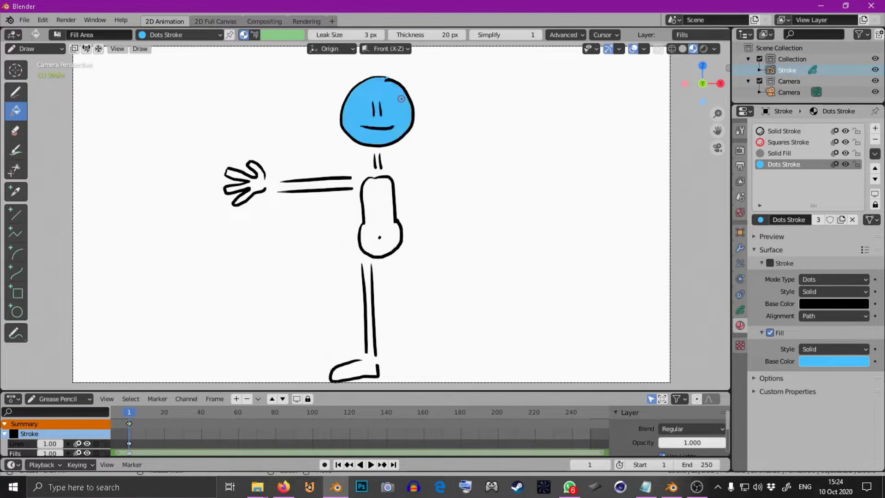
pyautogui.click(390, 209)
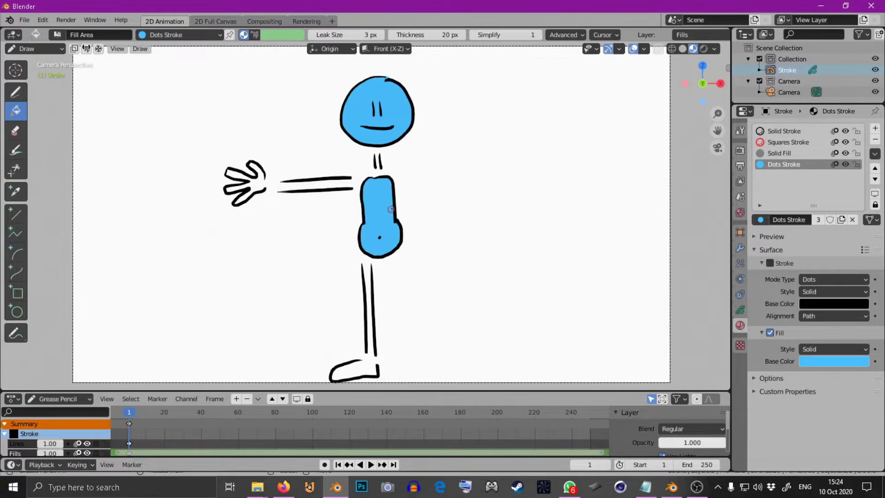
# Step: Close the open ends of the arm, hand, neck, leg and foot with short blue pencil strokes
pyautogui.click(15, 92)
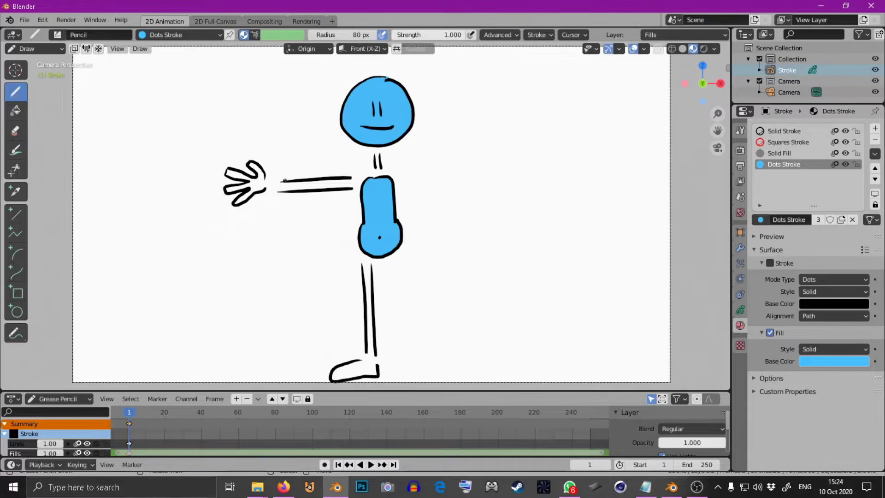
pyautogui.moveTo(289, 180); pyautogui.dragTo(283, 186)
pyautogui.moveTo(350, 182); pyautogui.dragTo(351, 185)
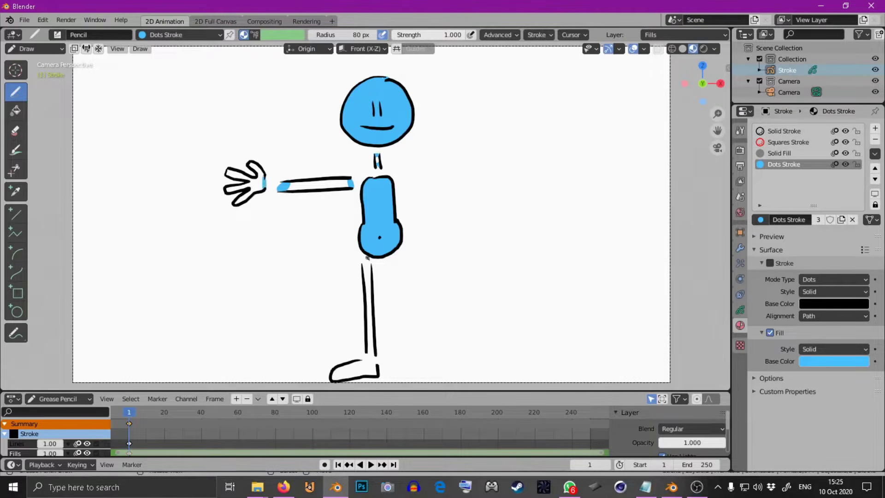
pyautogui.moveTo(368, 261); pyautogui.dragTo(366, 265)
pyautogui.moveTo(376, 365); pyautogui.dragTo(360, 360)
# Step: Fill the leg, arm, hand, neck and foot with the light blue material
pyautogui.click(15, 110)
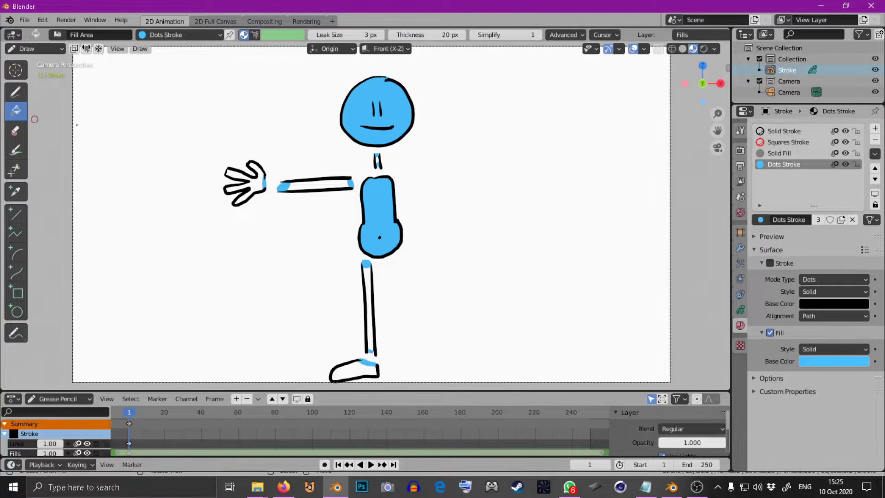
pyautogui.click(371, 271)
pyautogui.click(311, 184)
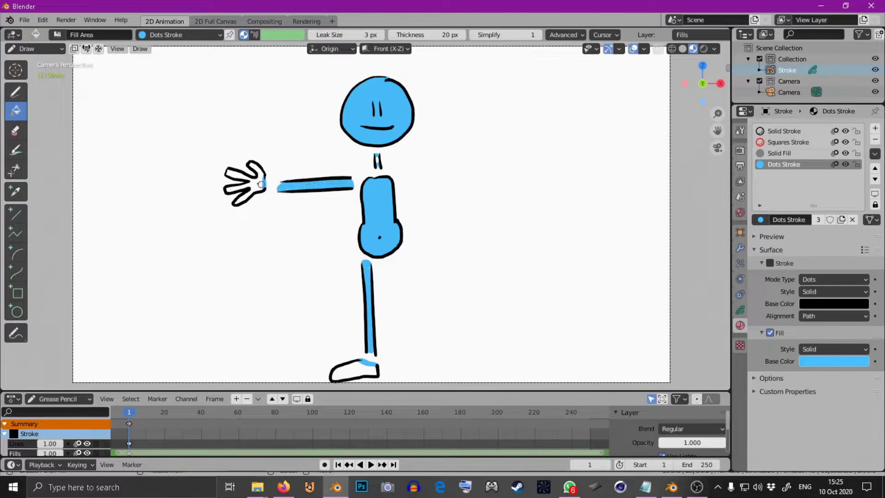
pyautogui.click(251, 182)
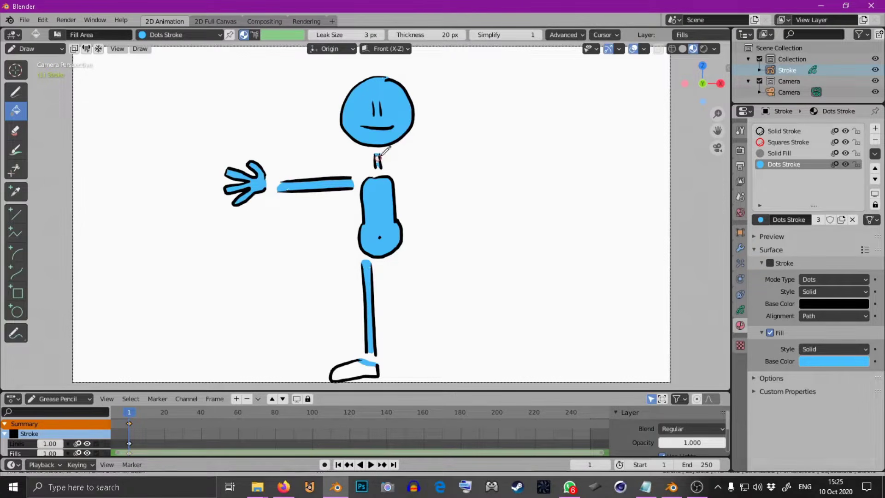
pyautogui.click(360, 374)
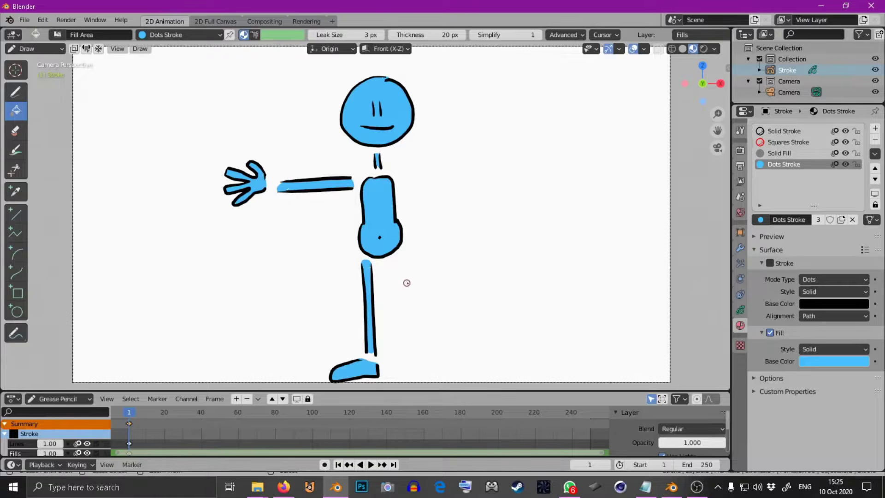
# Step: Put the Grease Pencil drawing in Edit Mode with point selection for adjusting the arm's fill
pyautogui.scroll(2, 405, 281)
pyautogui.keyDown('shift'); pyautogui.moveTo(414, 253); pyautogui.dragTo(406, 253, button='middle'); pyautogui.keyUp('shift')
pyautogui.keyDown('ctrl'); pyautogui.moveTo(406, 253); pyautogui.dragTo(406, 185, button='middle'); pyautogui.keyUp('ctrl')
pyautogui.press('Tab')
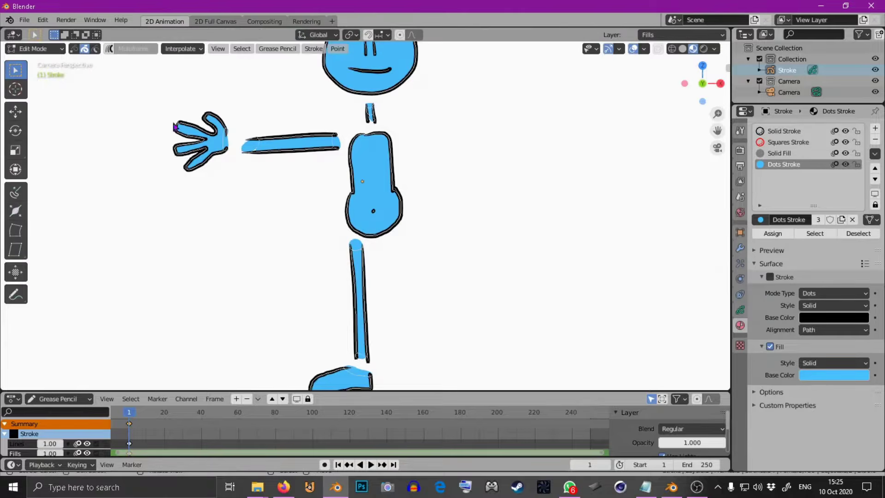
pyautogui.scroll(3, 257, 162)
pyautogui.keyDown('shift'); pyautogui.moveTo(272, 165); pyautogui.dragTo(279, 184, button='middle'); pyautogui.keyUp('shift')
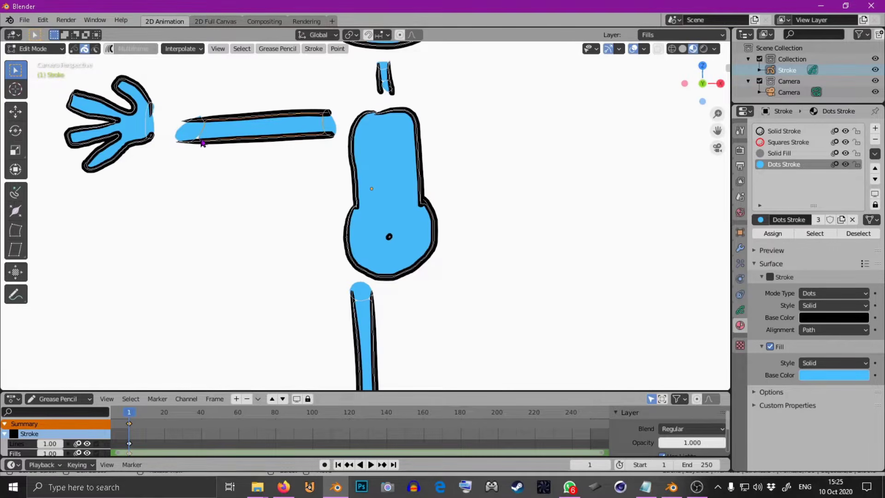
pyautogui.click(74, 49)
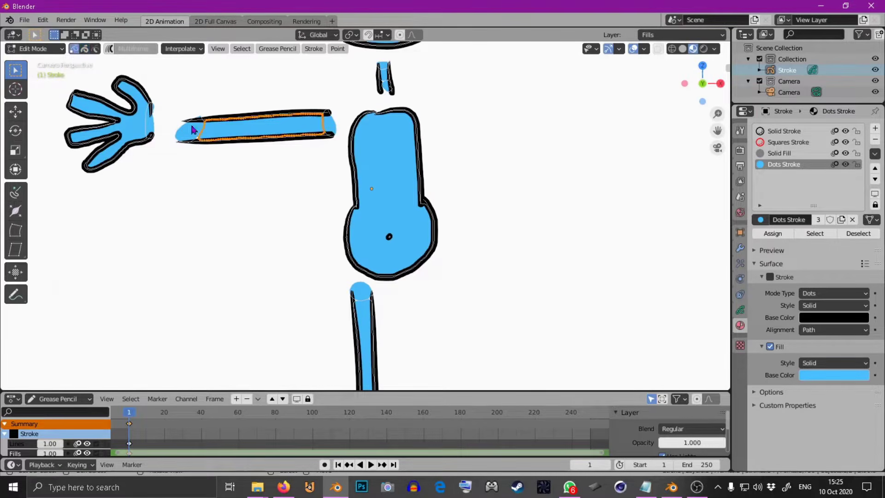
# Step: Turn on proportional editing limited to connected points and move a point at the hand end of the arm's blue fill
pyautogui.press('g')
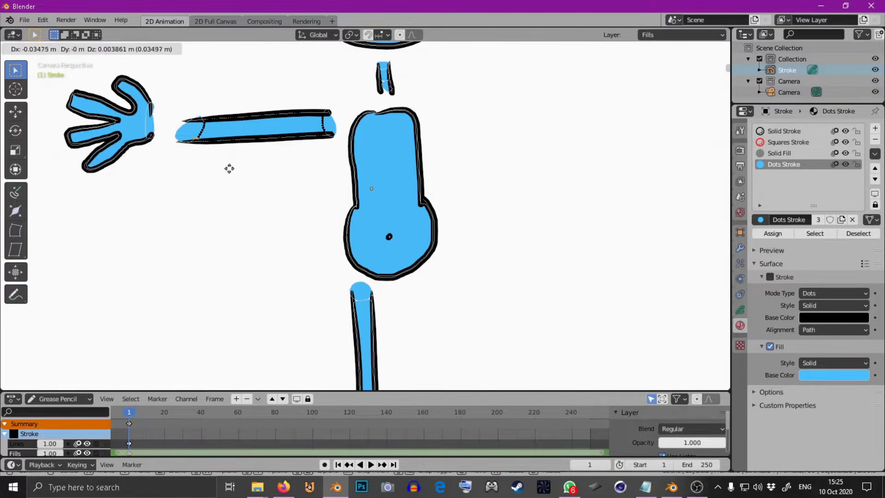
pyautogui.press('Escape')
pyautogui.press('o')
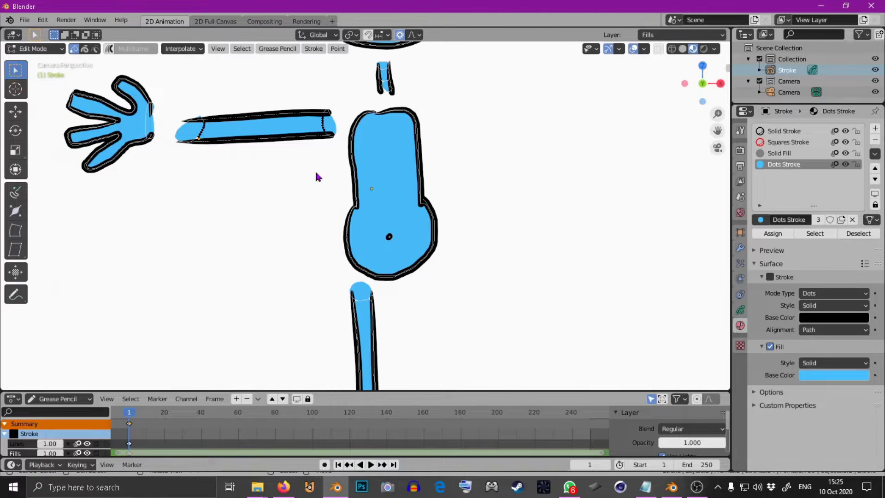
pyautogui.click(412, 35)
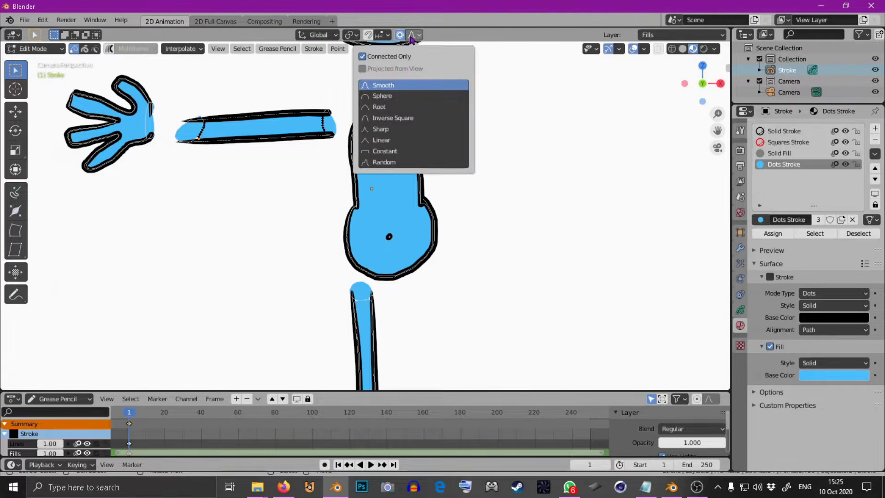
pyautogui.press('g')
pyautogui.click(236, 208)
# Step: Move a point at the lower end of the neck's blue fill slightly down toward the open end of the outline
pyautogui.keyDown('shift'); pyautogui.scroll(3, 352, 198); pyautogui.keyUp('shift')
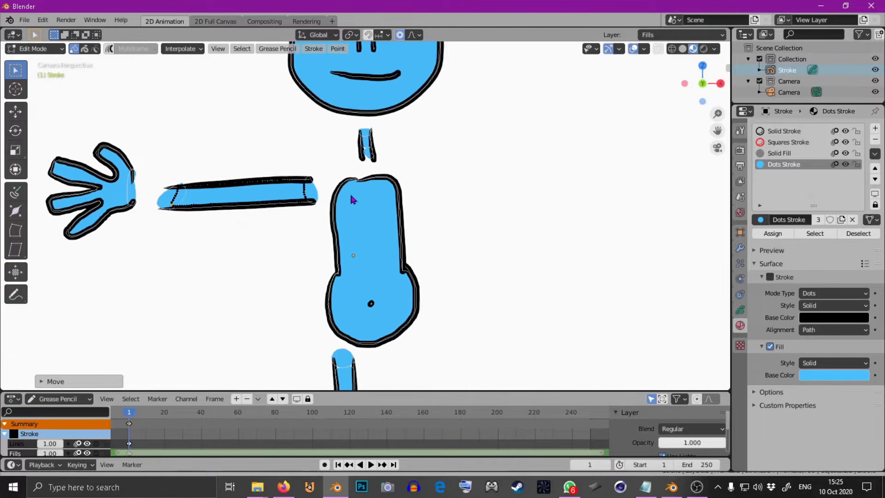
pyautogui.scroll(3, 368, 187)
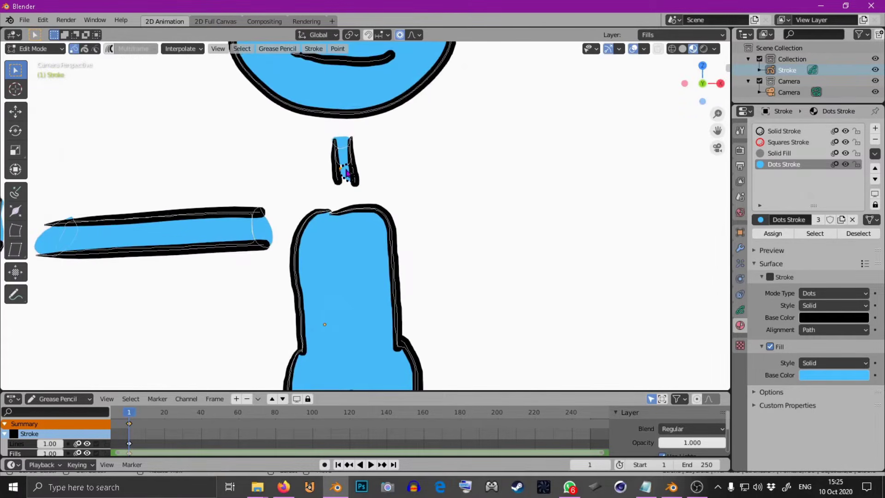
pyautogui.press('g')
pyautogui.click(343, 163)
pyautogui.press('g')
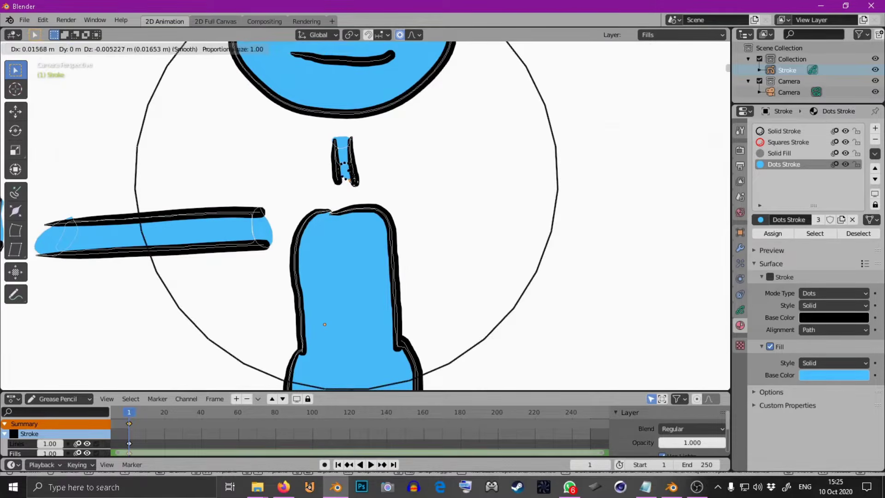
pyautogui.click(350, 178)
# Step: Move a point at the upper end of the neck's fill slightly down with the proportional size reduced to about 0.47
pyautogui.click(415, 39)
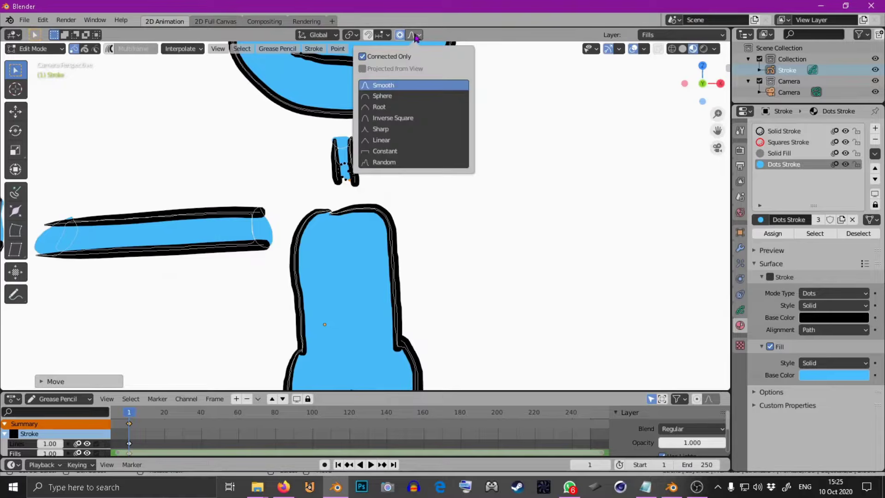
pyautogui.keyDown('shift'); pyautogui.moveTo(392, 99); pyautogui.dragTo(403, 152, button='middle'); pyautogui.keyUp('shift')
pyautogui.click(355, 206)
pyautogui.press('g')
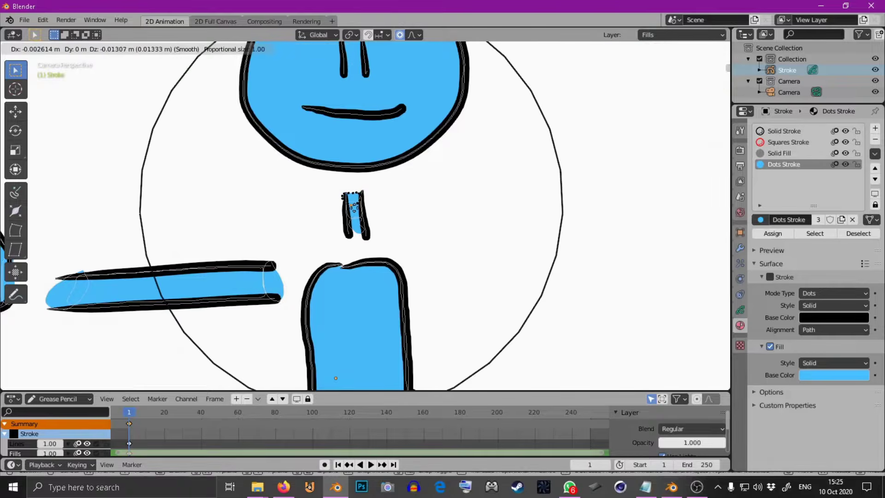
pyautogui.scroll(4, 355, 208)
pyautogui.scroll(4, 355, 210)
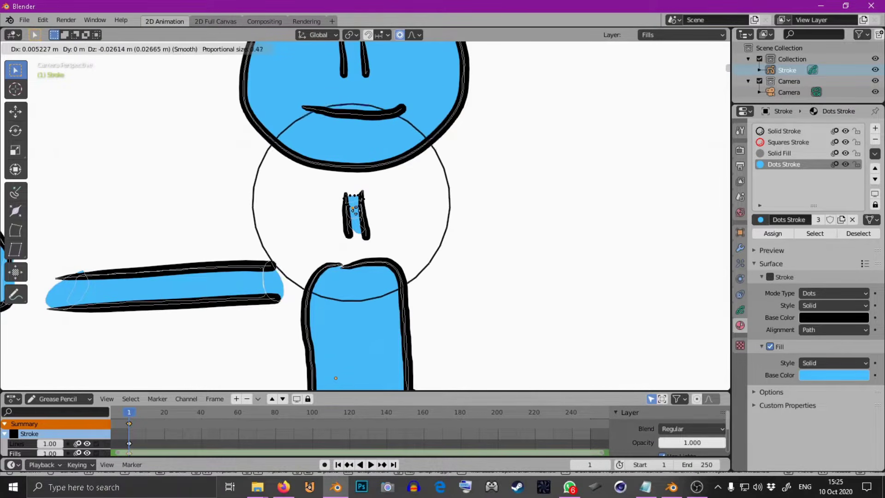
pyautogui.click(360, 217)
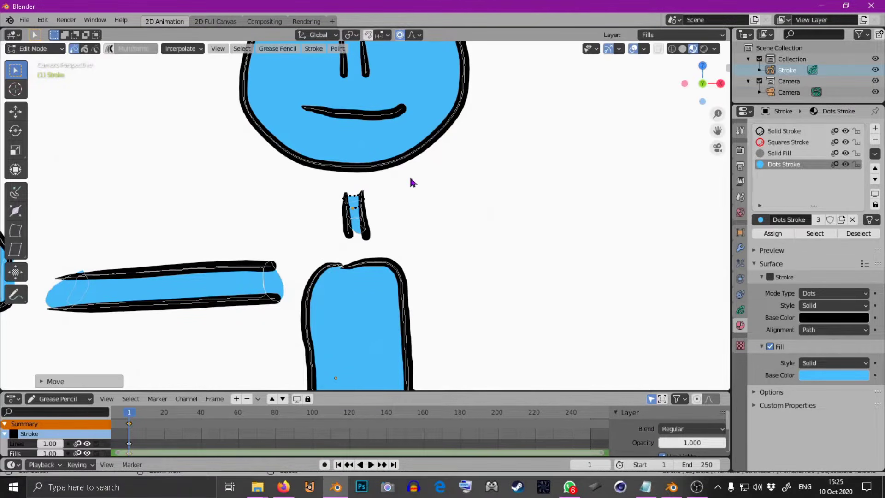
# Step: Move a point at the upper end of the leg's blue fill up to close the gap below its rounded top
pyautogui.scroll(-3, 395, 245)
pyautogui.keyDown('shift'); pyautogui.scroll(-5, 395, 245); pyautogui.keyUp('shift')
pyautogui.keyDown('shift'); pyautogui.scroll(-4, 391, 208); pyautogui.keyUp('shift')
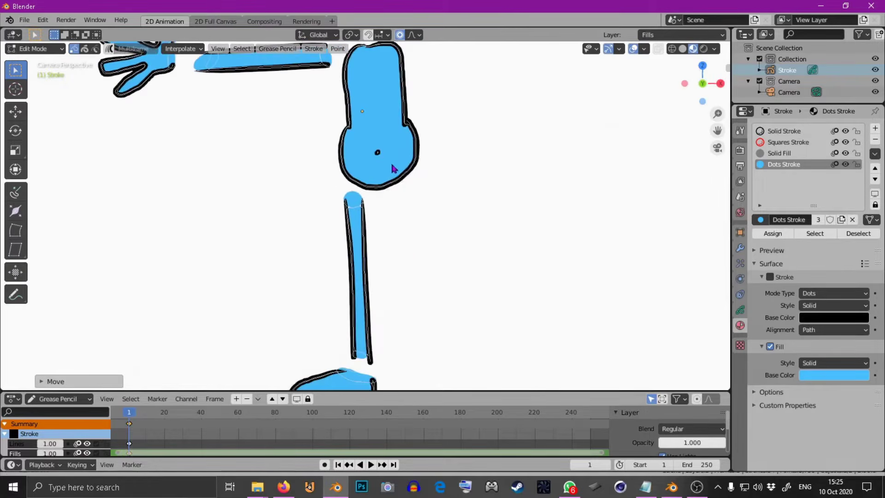
pyautogui.scroll(5, 393, 169)
pyautogui.click(350, 186)
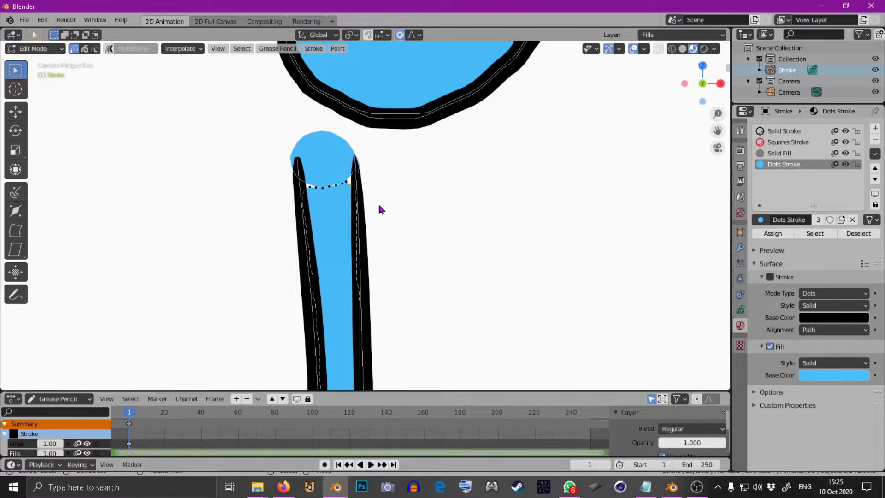
pyautogui.press('g')
pyautogui.click(383, 191)
# Step: Select all points of the hand and separate them into their own Grease Pencil object
pyautogui.scroll(-2, 377, 212)
pyautogui.keyDown('shift'); pyautogui.scroll(-6, 371, 178); pyautogui.keyUp('shift')
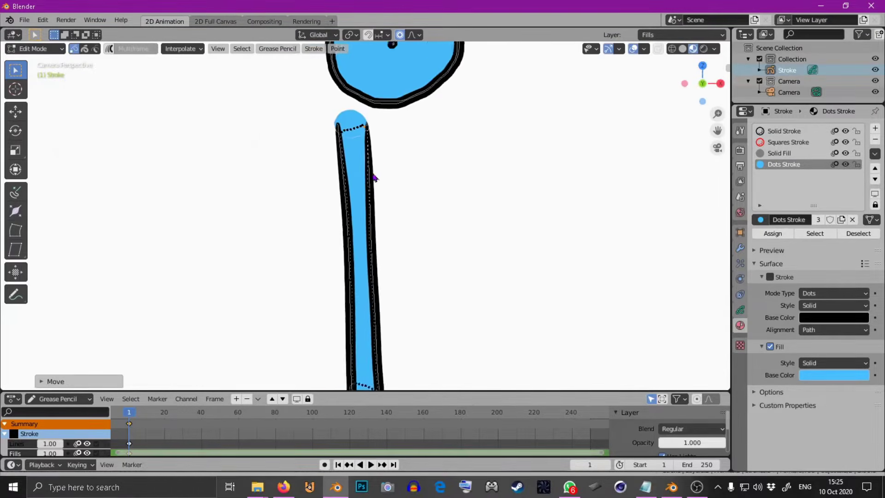
pyautogui.scroll(-8, 385, 237)
pyautogui.keyDown('shift'); pyautogui.scroll(2, 390, 244); pyautogui.keyUp('shift')
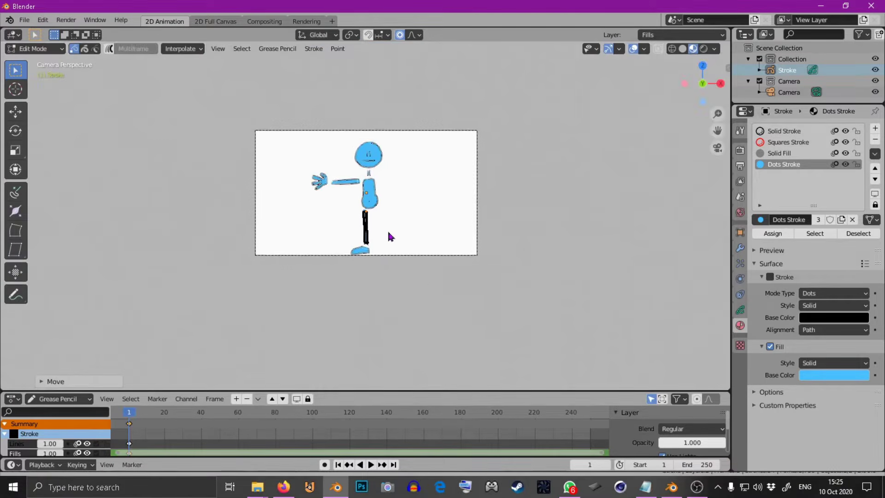
pyautogui.scroll(4, 403, 211)
pyautogui.keyDown('shift'); pyautogui.scroll(-1, 412, 191); pyautogui.keyUp('shift')
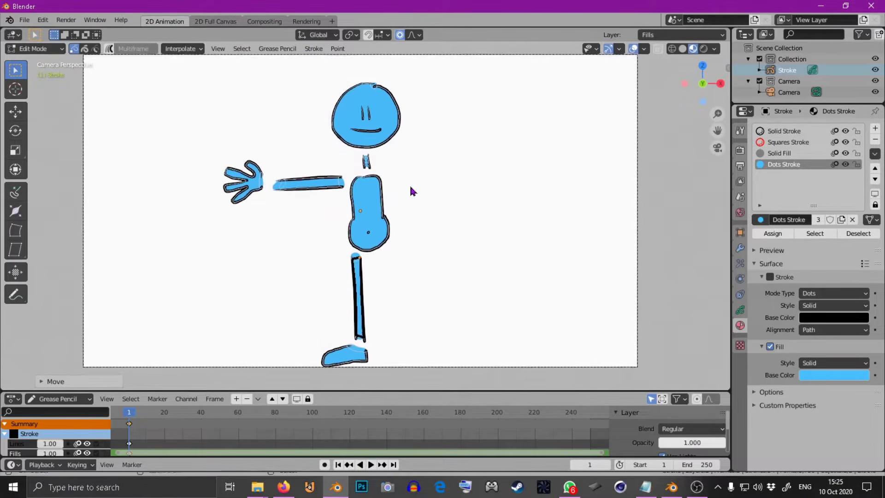
pyautogui.scroll(1, 406, 185)
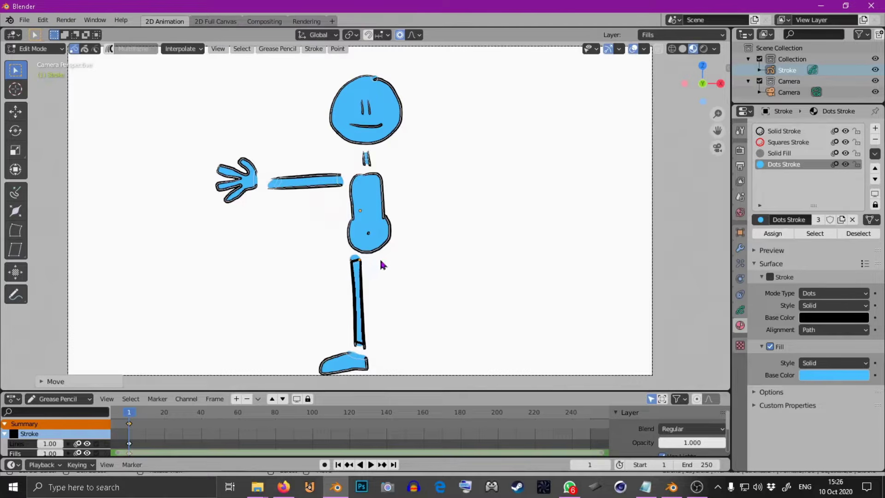
pyautogui.moveTo(189, 135)
pyautogui.mouseDown()
pyautogui.moveTo(253, 192)
pyautogui.moveTo(265, 224)
pyautogui.mouseUp()
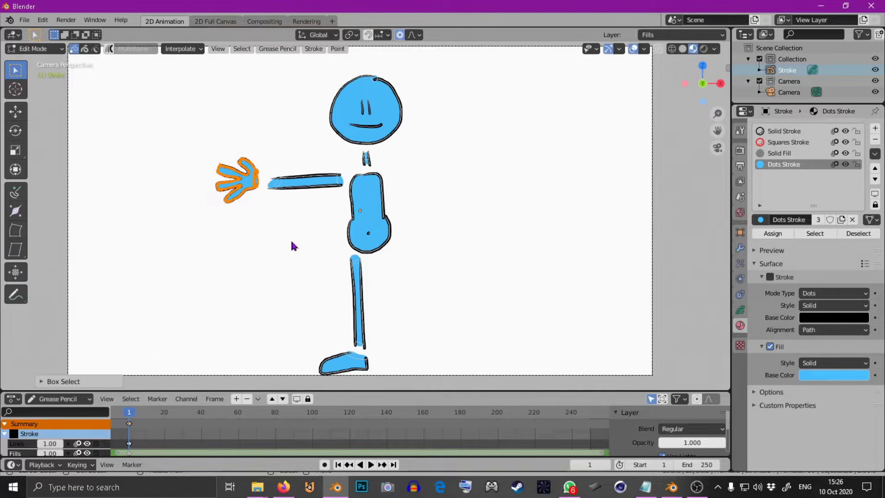
pyautogui.press('p')
pyautogui.click(283, 240)
# Step: Switch to stroke selection, select the whole arm and separate it into its own object
pyautogui.moveTo(268, 159)
pyautogui.mouseDown()
pyautogui.moveTo(276, 174)
pyautogui.moveTo(343, 209)
pyautogui.moveTo(336, 216)
pyautogui.mouseUp()
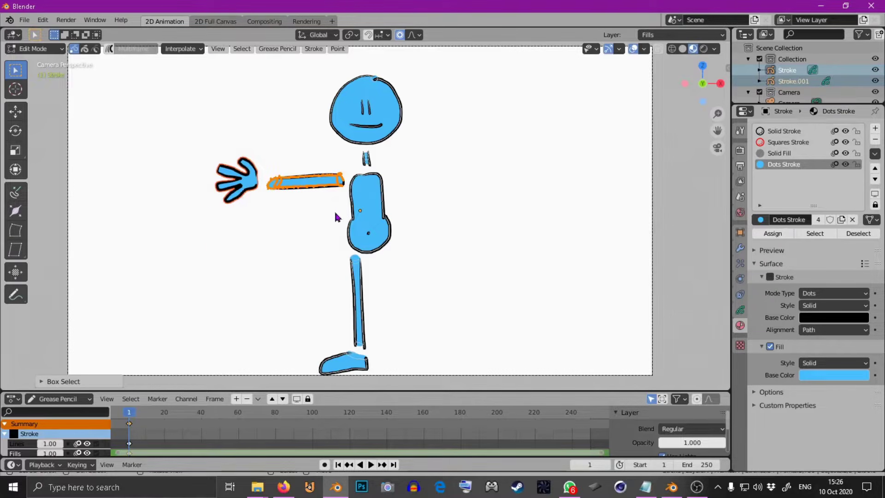
pyautogui.click(84, 48)
pyautogui.moveTo(271, 158); pyautogui.dragTo(346, 210)
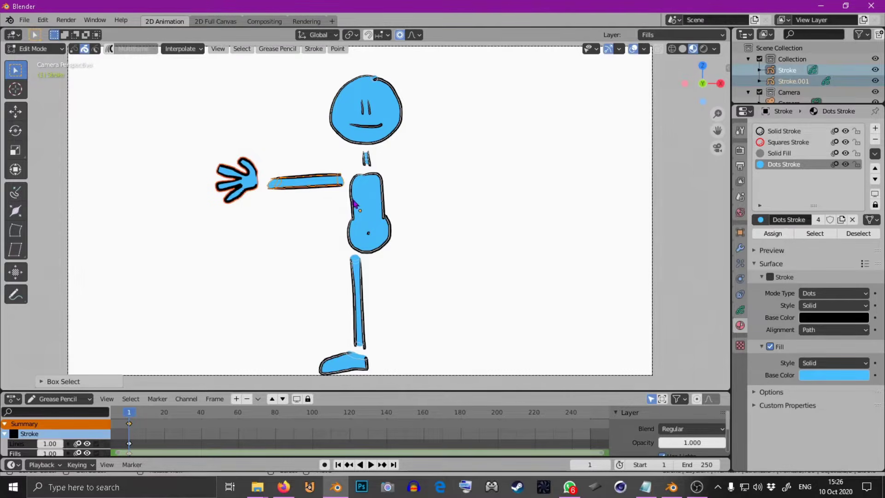
pyautogui.press('p')
pyautogui.click(353, 203)
# Step: Separate the head, the neck and the torso strokes one after another, each into its own object
pyautogui.moveTo(320, 68); pyautogui.dragTo(418, 146)
pyautogui.press('p')
pyautogui.click(391, 150)
pyautogui.moveTo(357, 150)
pyautogui.mouseDown()
pyautogui.moveTo(378, 167)
pyautogui.moveTo(385, 226)
pyautogui.moveTo(406, 253)
pyautogui.mouseUp()
pyautogui.press('p')
pyautogui.click(381, 171)
pyautogui.press('p')
pyautogui.click(387, 231)
# Step: Try to separate the leg and foot strokes from the drawing, and undo back to the unseparated leg
pyautogui.moveTo(332, 278); pyautogui.dragTo(389, 322)
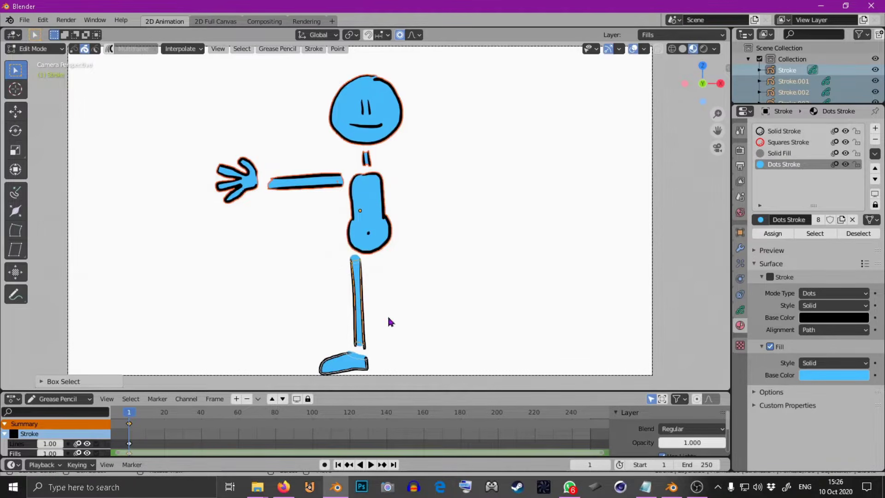
pyautogui.press('p')
pyautogui.click(381, 310)
pyautogui.moveTo(316, 354)
pyautogui.mouseDown()
pyautogui.moveTo(332, 369)
pyautogui.moveTo(387, 383)
pyautogui.mouseUp()
pyautogui.press('p')
pyautogui.hotkey('ctrl', 'z')
pyautogui.hotkey('ctrl', 'z')
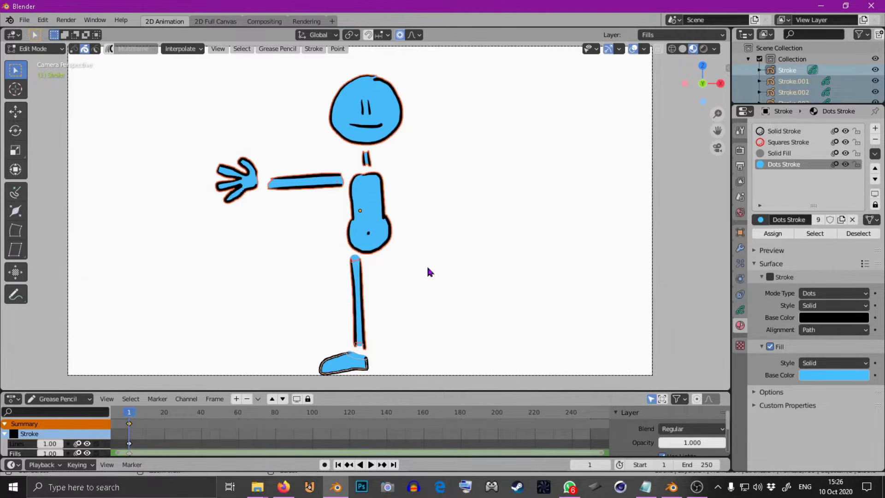
# Step: Separate the complete leg and the foot strokes into two objects of their own
pyautogui.moveTo(349, 263)
pyautogui.mouseDown()
pyautogui.moveTo(381, 343)
pyautogui.moveTo(373, 321)
pyautogui.mouseUp()
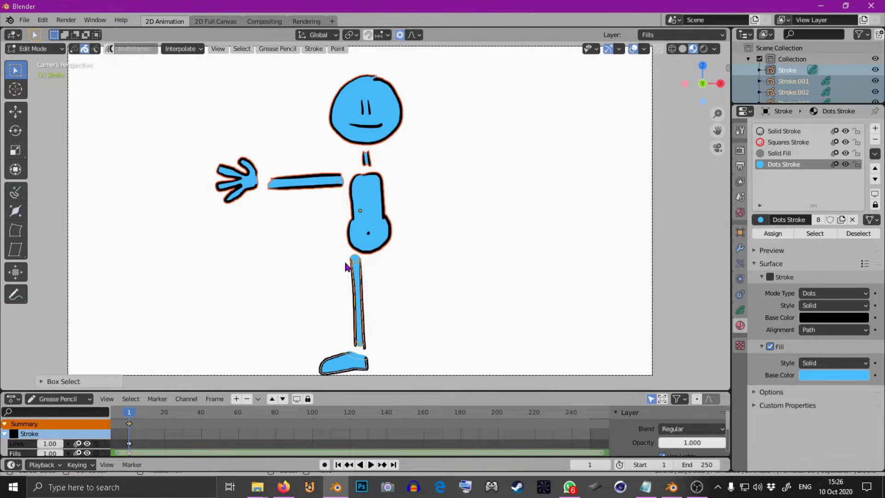
pyautogui.moveTo(346, 267); pyautogui.dragTo(386, 346)
pyautogui.press('p')
pyautogui.click(385, 336)
pyautogui.moveTo(308, 351); pyautogui.dragTo(376, 381)
pyautogui.press('p')
pyautogui.click(375, 343)
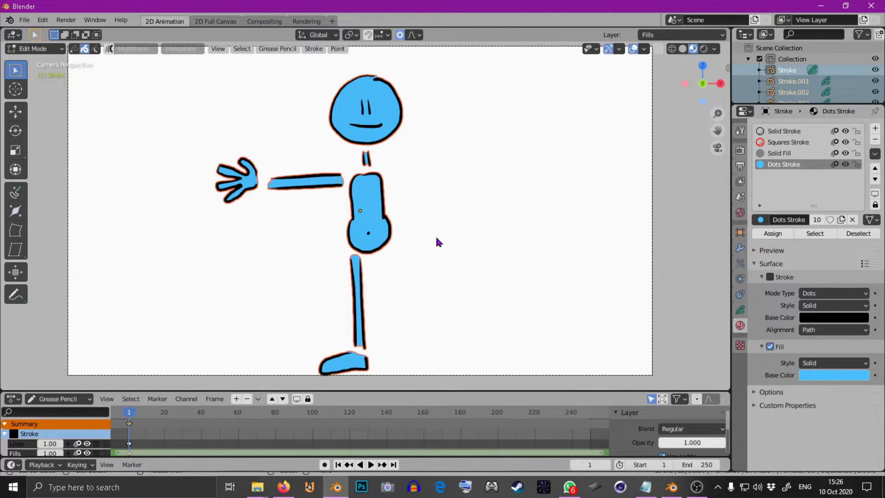
# Step: Switch to Object Mode and test-move the arm, cancelling the move
pyautogui.click(35, 48)
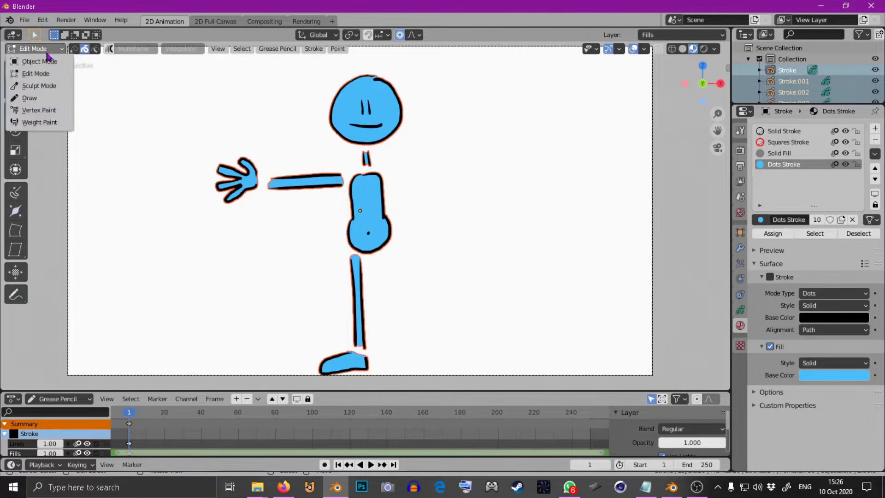
pyautogui.click(28, 57)
pyautogui.click(307, 188)
pyautogui.press('g')
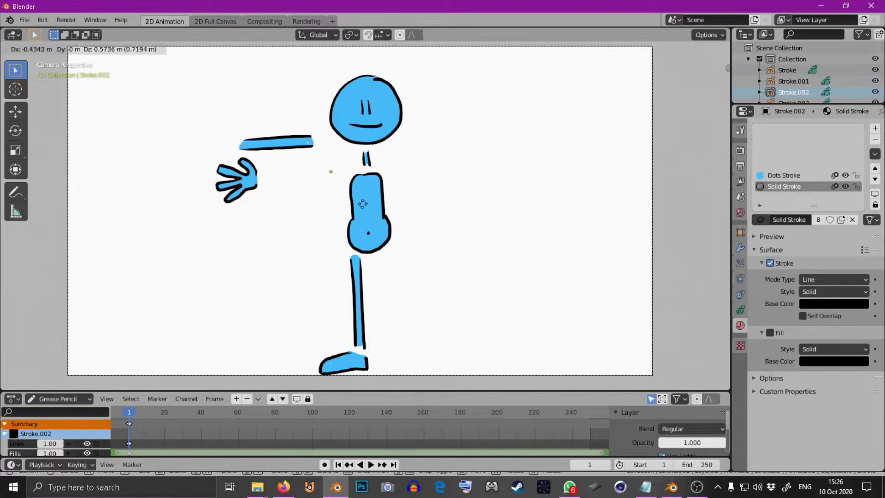
pyautogui.press('Escape')
# Step: Test-move the torso, neck, head, hand, leg and foot one at a time, cancelling each move
pyautogui.click(382, 209)
pyautogui.press('g')
pyautogui.rightClick(429, 210)
pyautogui.click(370, 162)
pyautogui.press('g')
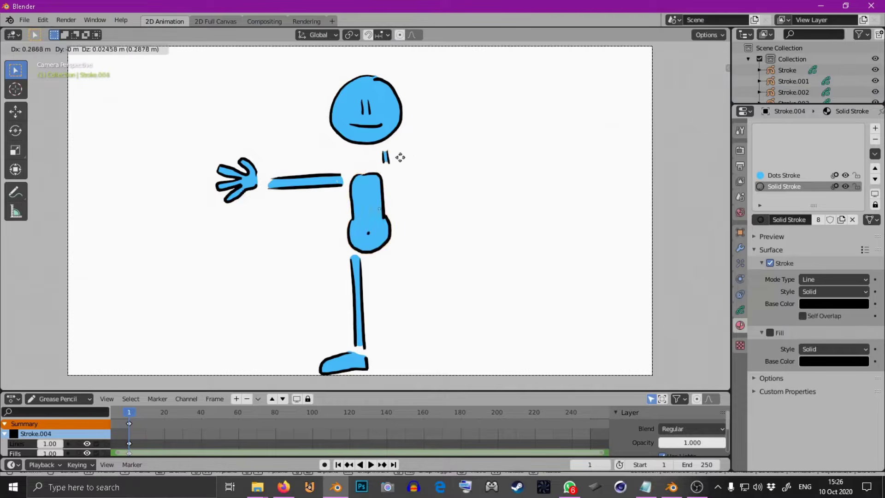
pyautogui.rightClick(408, 155)
pyautogui.click(373, 132)
pyautogui.press('g')
pyautogui.rightClick(381, 118)
pyautogui.click(237, 180)
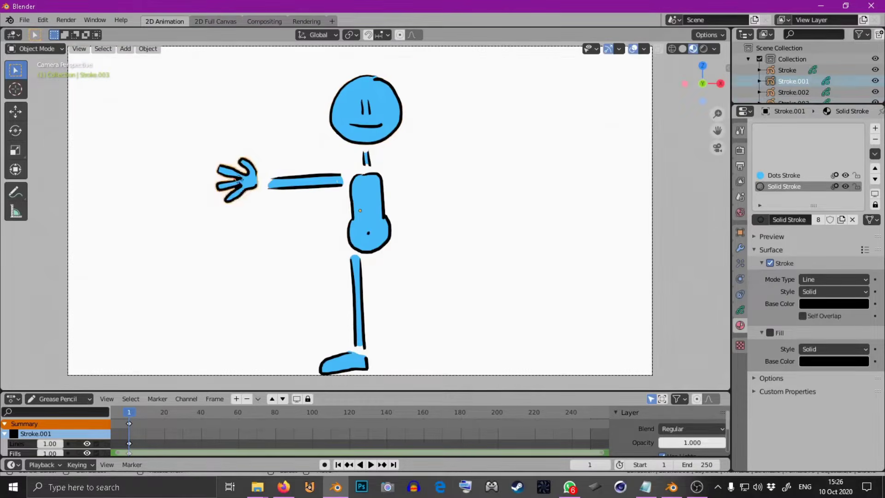
pyautogui.press('g')
pyautogui.rightClick(199, 189)
pyautogui.click(368, 297)
pyautogui.press('g')
pyautogui.rightClick(347, 355)
pyautogui.click(332, 361)
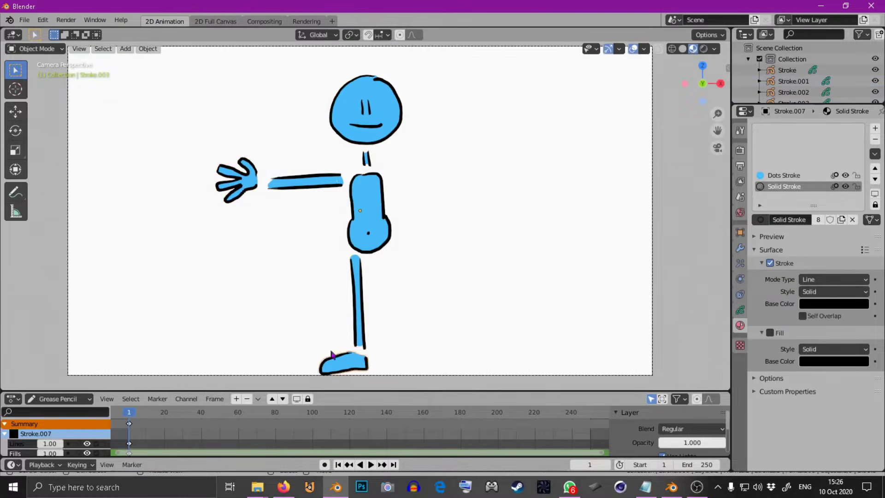
pyautogui.press('g')
pyautogui.rightClick(298, 345)
# Step: Add an armature and move its bone down into the middle of the torso, with its base near the hips
pyautogui.press('F9')
pyautogui.click(126, 48)
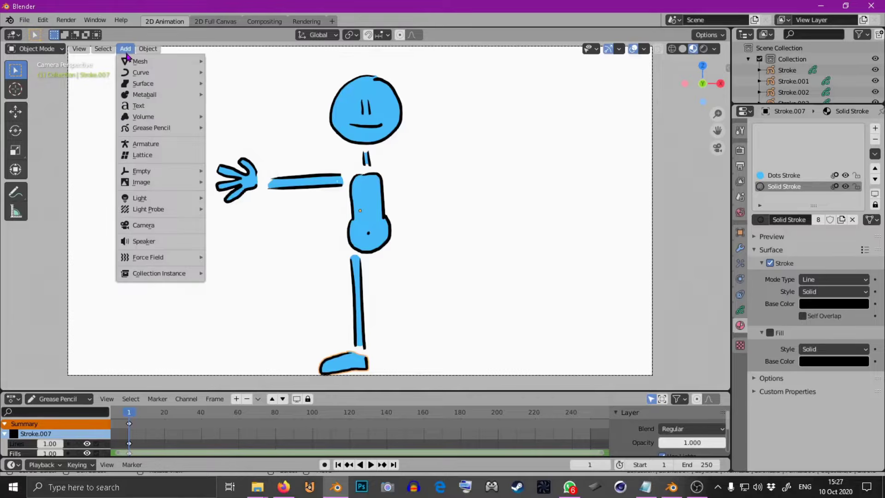
pyautogui.click(170, 144)
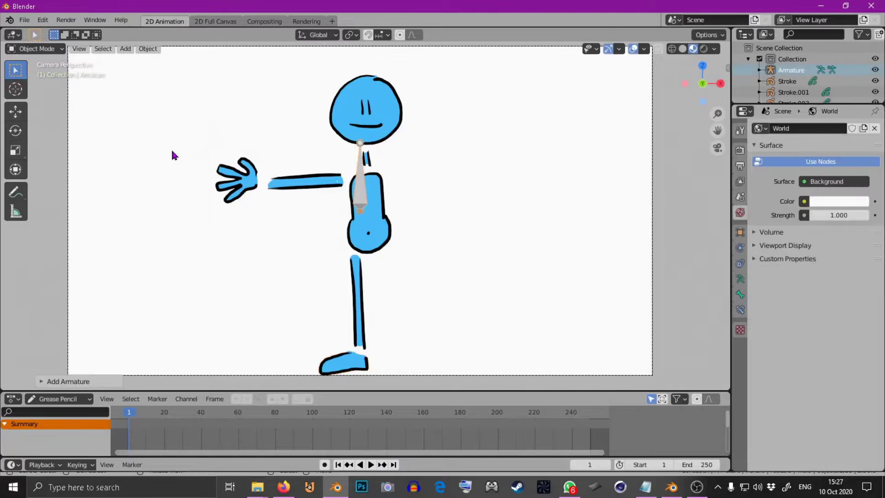
pyautogui.press('g')
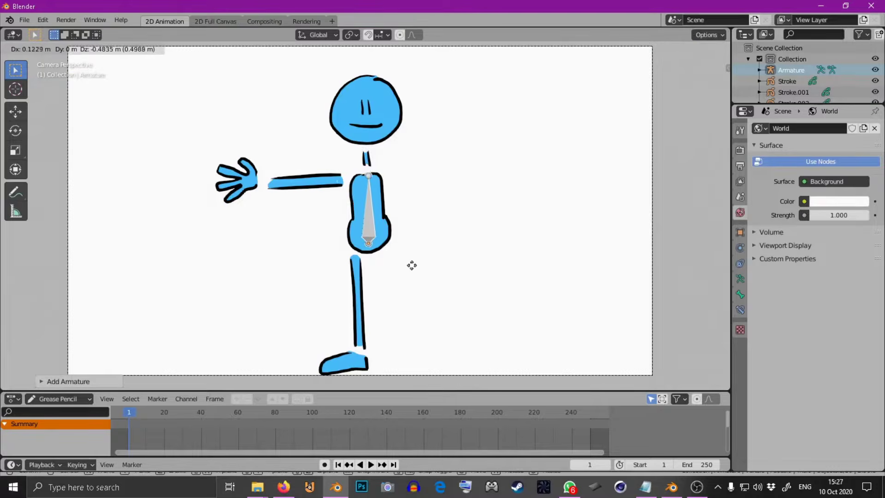
pyautogui.click(412, 262)
# Step: Put the armature in Edit Mode and lower the bone's tip along Z to about the middle of the torso
pyautogui.scroll(1, 446, 230)
pyautogui.scroll(2, 446, 229)
pyautogui.press('Tab')
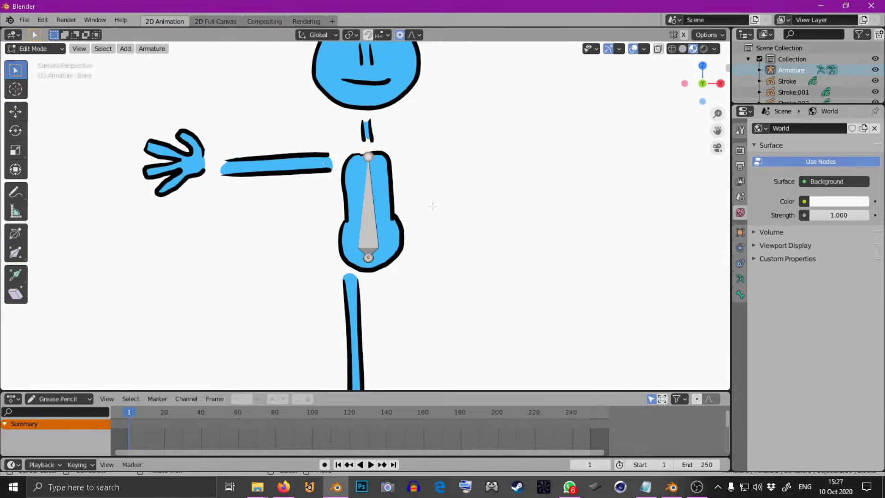
pyautogui.press('g')
pyautogui.press('z')
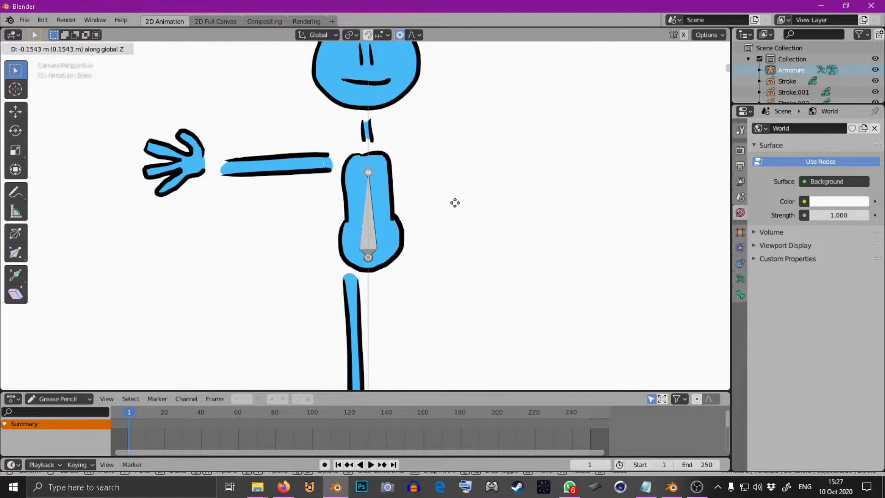
pyautogui.click(456, 234)
# Step: Extrude two bones upward along Z from the tip, a longer one through the upper torso and a short one to its top
pyautogui.keyDown('shift'); pyautogui.moveTo(436, 230); pyautogui.dragTo(440, 270, button='middle'); pyautogui.keyUp('shift')
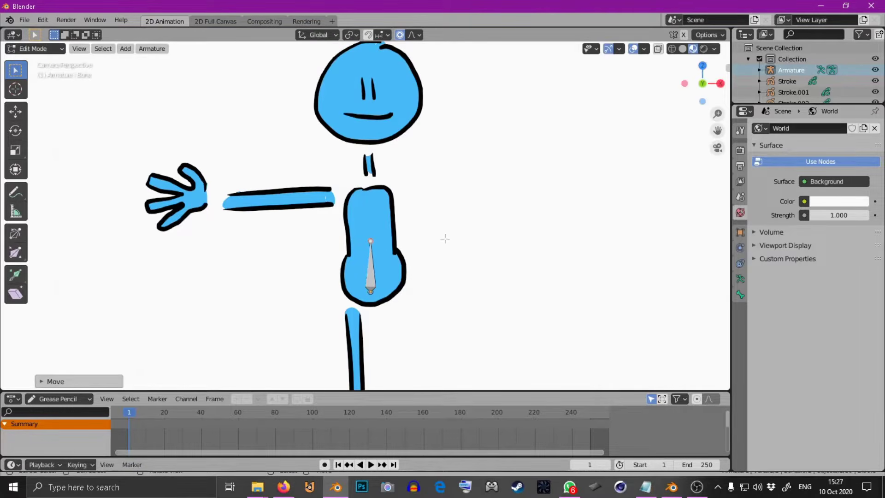
pyautogui.press('e')
pyautogui.press('z')
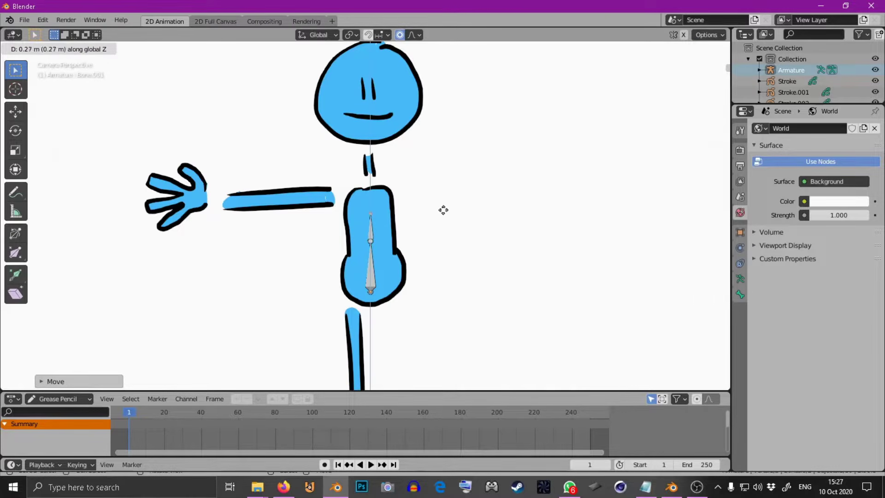
pyautogui.click(441, 199)
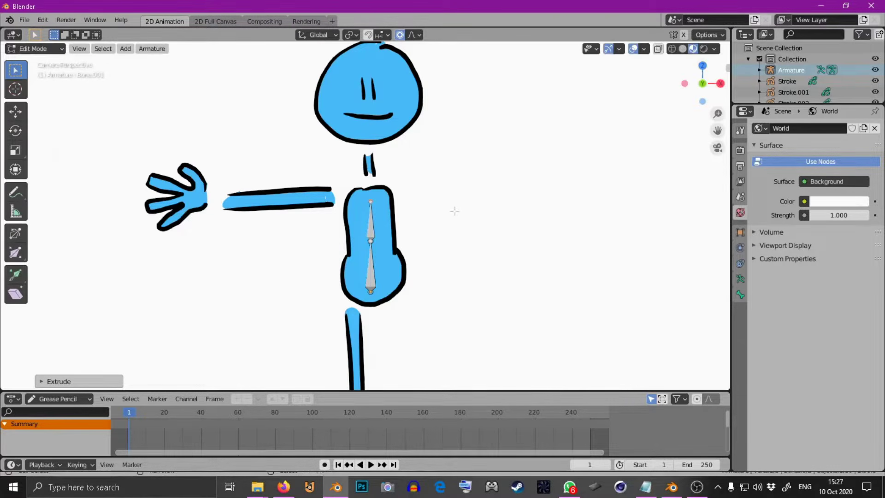
pyautogui.press('e')
pyautogui.press('z')
pyautogui.click(459, 209)
# Step: Extrude a bone along Z through the neck and another one from it up into the head
pyautogui.press('e')
pyautogui.press('z')
pyautogui.click(458, 175)
pyautogui.press('e')
pyautogui.press('z')
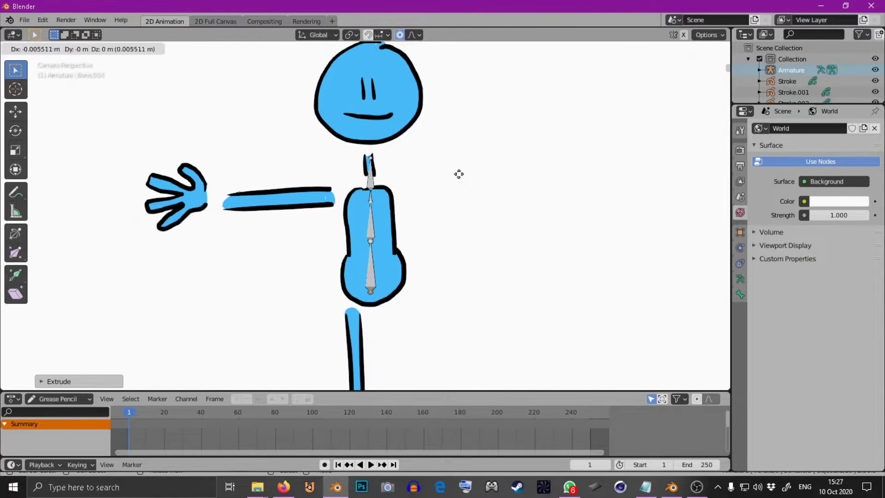
pyautogui.click(456, 123)
pyautogui.scroll(1, 432, 166)
pyautogui.scroll(4, 433, 166)
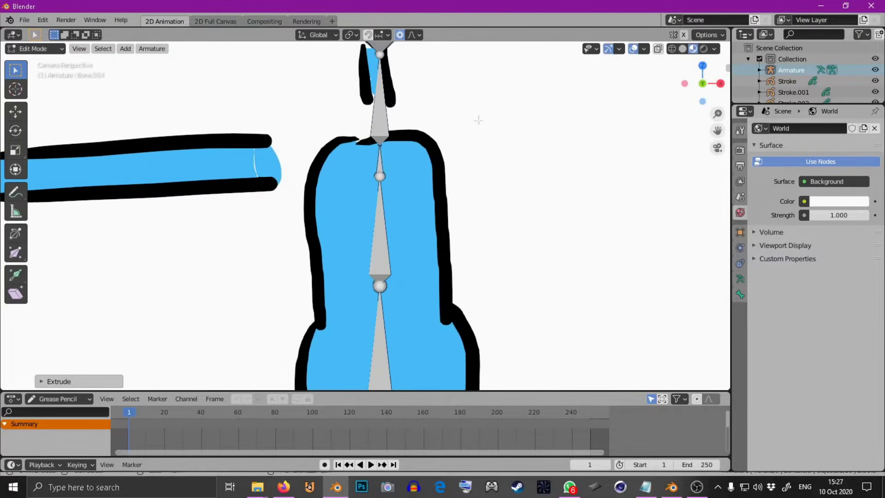
# Step: Delete the short bone at the top of the torso, between the upper torso bone and the neck bone
pyautogui.click(378, 157)
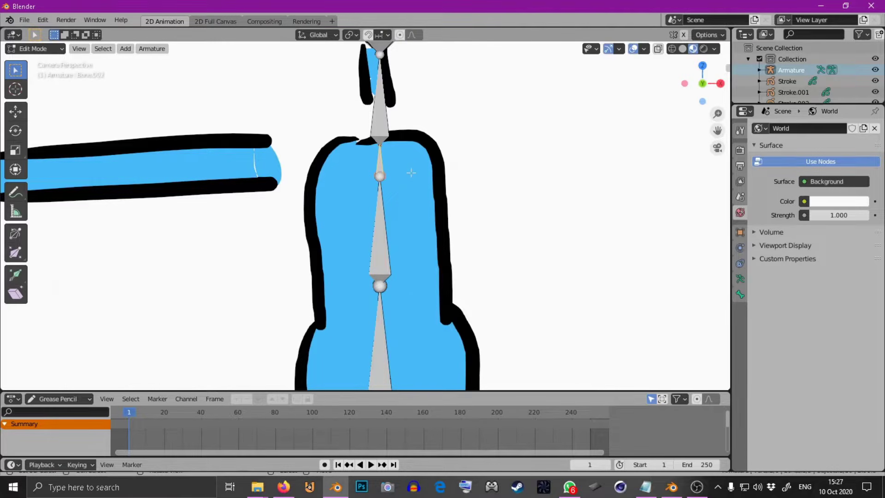
pyautogui.press('x')
pyautogui.click(409, 176)
pyautogui.scroll(-5, 423, 231)
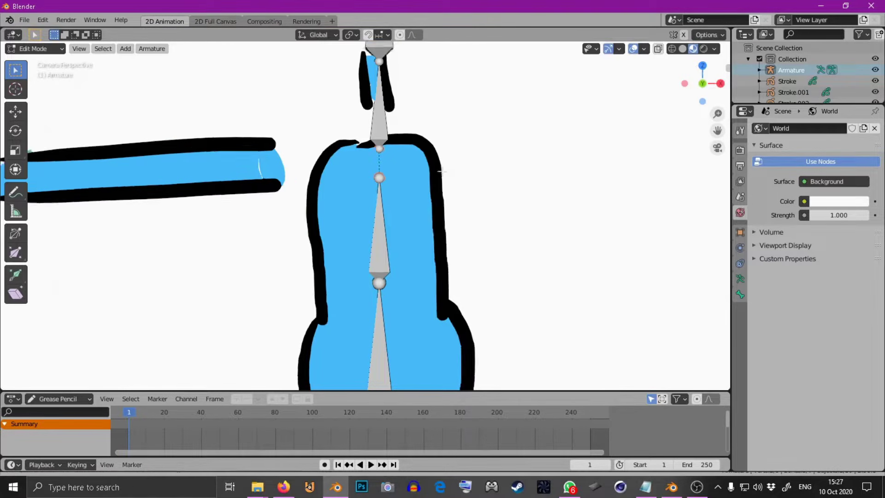
pyautogui.scroll(3, 423, 231)
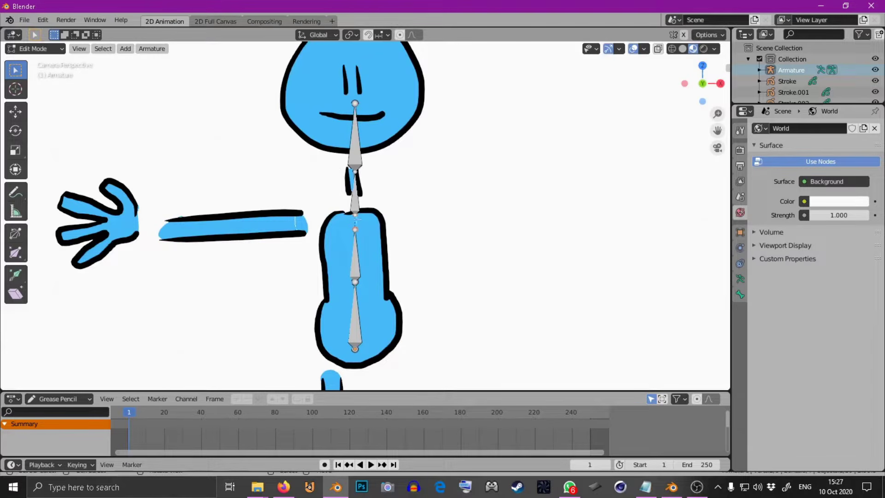
pyautogui.scroll(-3, 392, 196)
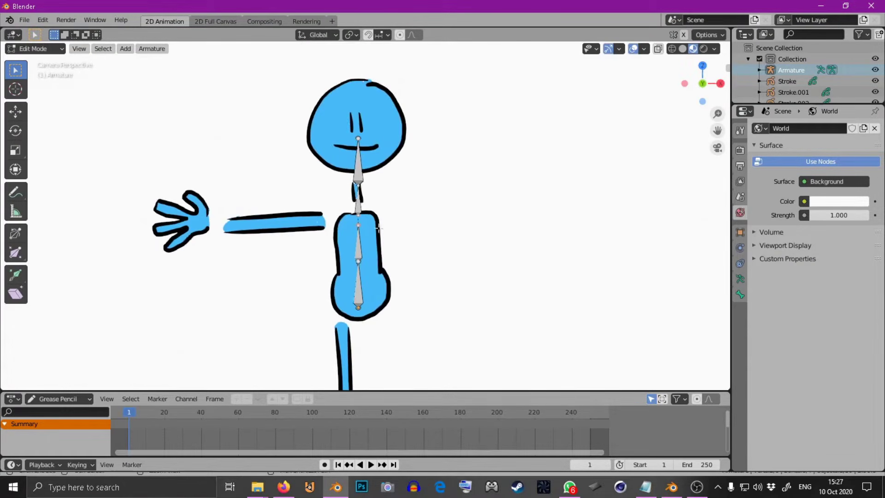
pyautogui.scroll(3, 382, 190)
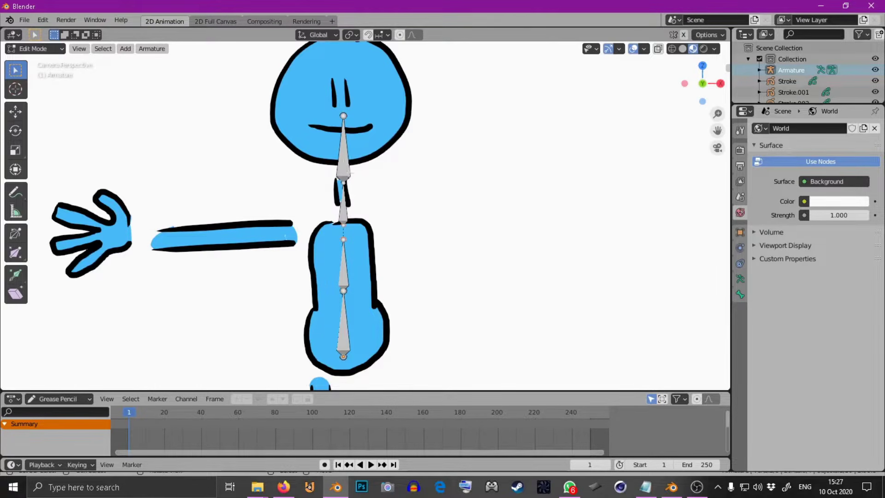
pyautogui.keyDown('shift'); pyautogui.moveTo(355, 160); pyautogui.dragTo(395, 208, button='middle'); pyautogui.keyUp('shift')
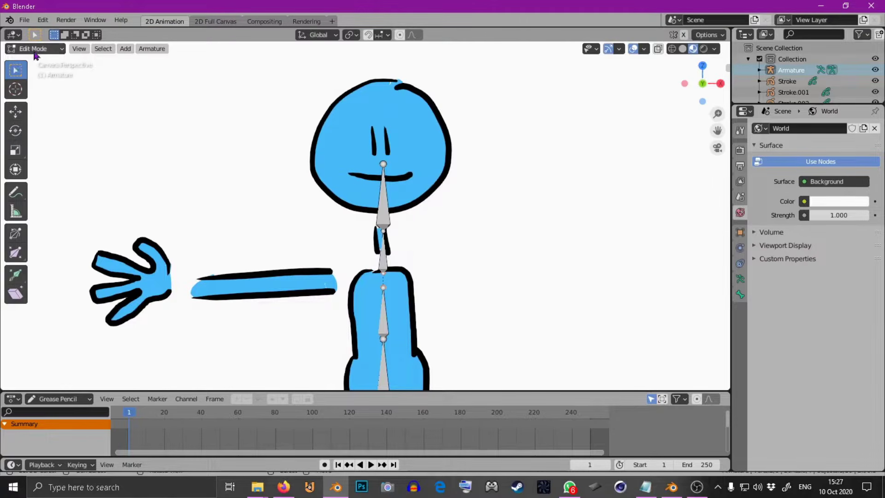
# Step: Return the armature to Object Mode and show the 3D Cursor in the viewport overlays
pyautogui.click(37, 49)
pyautogui.click(44, 65)
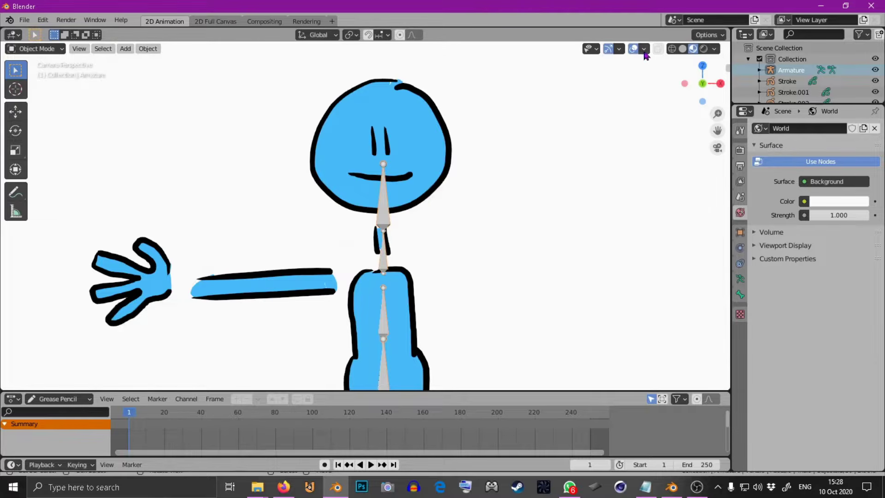
pyautogui.click(644, 50)
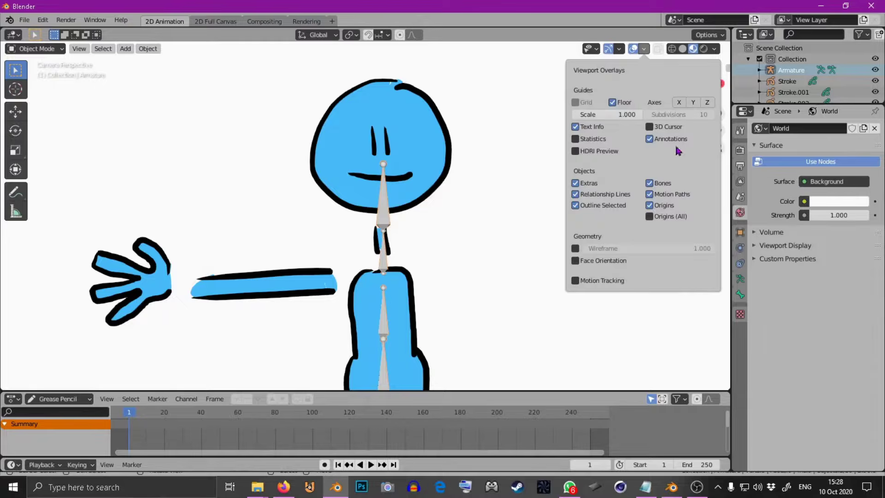
pyautogui.click(650, 127)
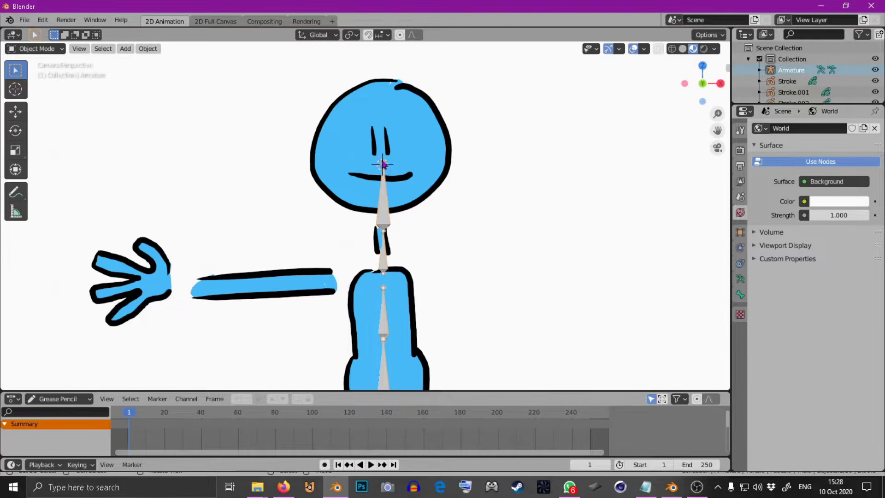
# Step: Add a circle empty at the 3D cursor on the head bone's tip and shrink it to roughly the head's width
pyautogui.click(125, 49)
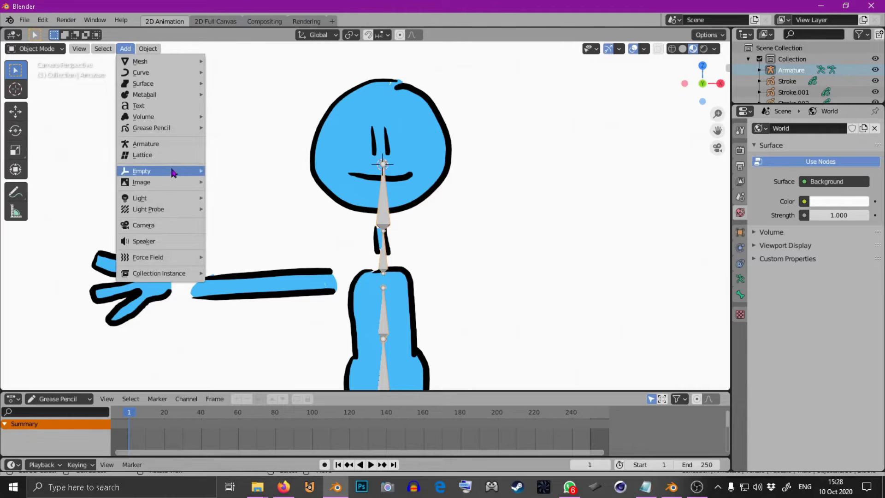
pyautogui.moveTo(174, 172)
pyautogui.click(251, 206)
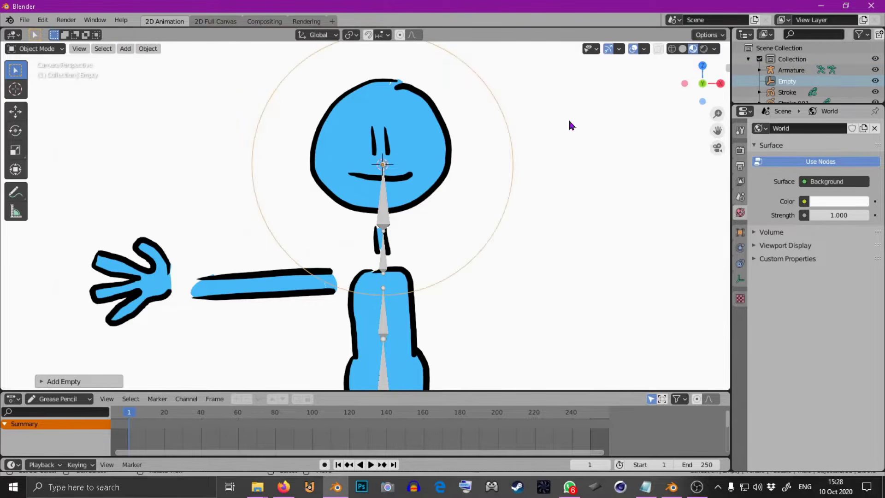
pyautogui.press('s')
pyautogui.click(488, 146)
# Step: Lower the circle empty along Z to the chin and shrink it to a scale of about 0.41
pyautogui.press('g')
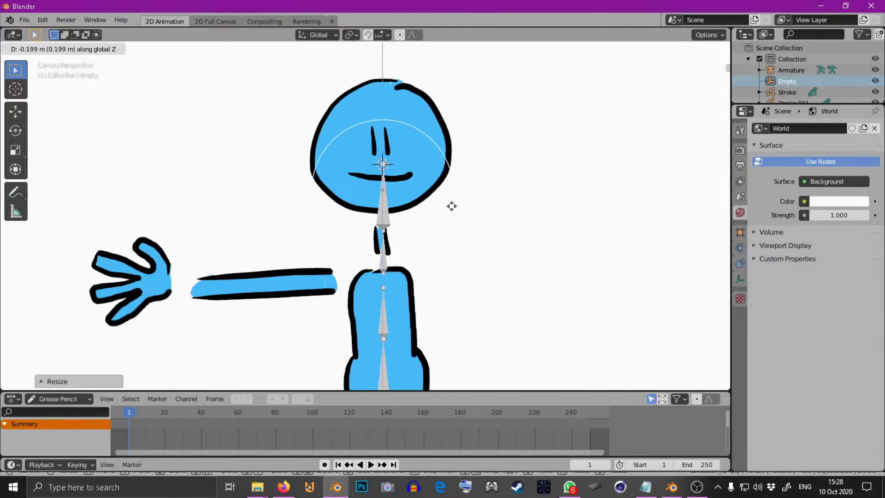
pyautogui.click(450, 220)
pyautogui.press('s')
pyautogui.click(466, 196)
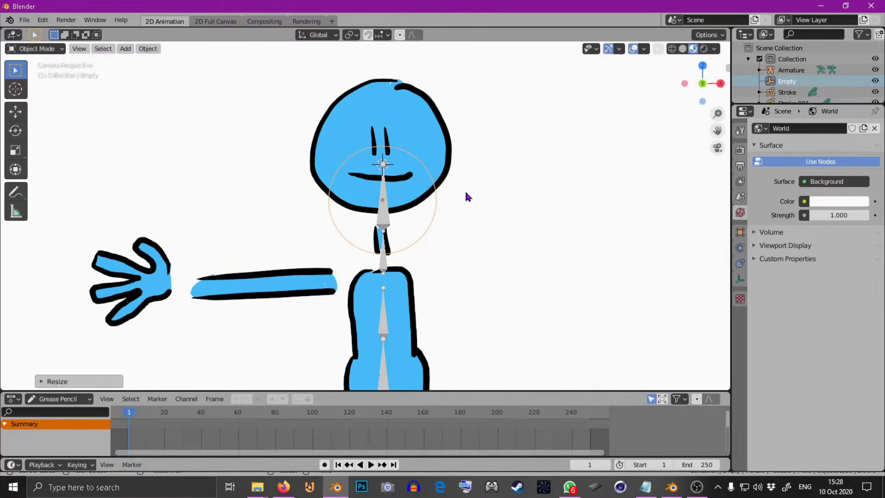
# Step: Put the armature in Pose Mode and add an Inverse Kinematics constraint with chain length 2 to the head bone
pyautogui.click(379, 222)
pyautogui.click(34, 48)
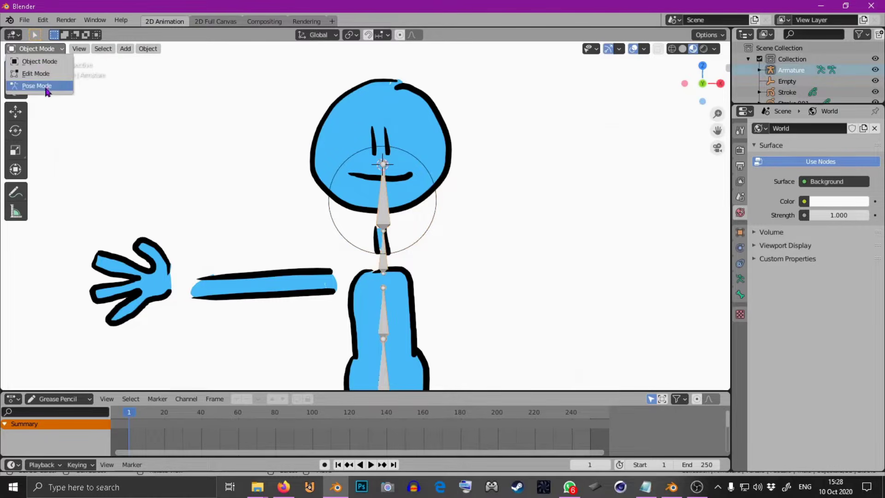
pyautogui.click(48, 90)
pyautogui.click(386, 219)
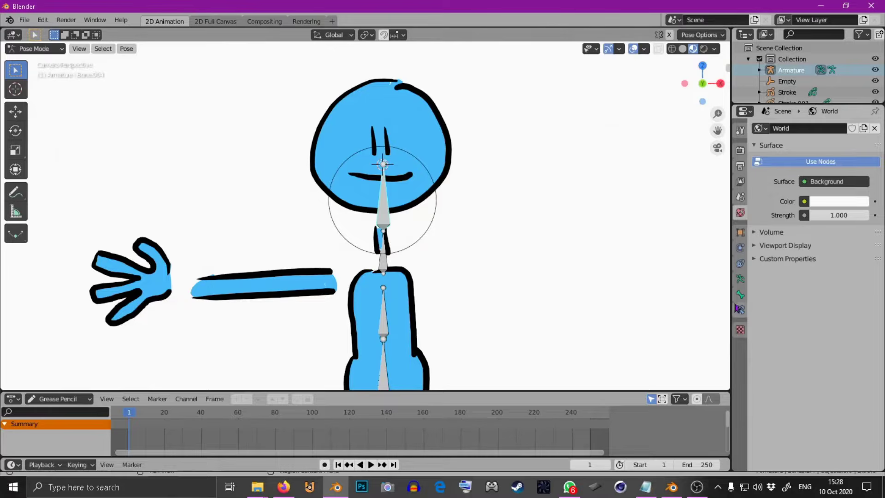
pyautogui.click(741, 310)
pyautogui.click(817, 129)
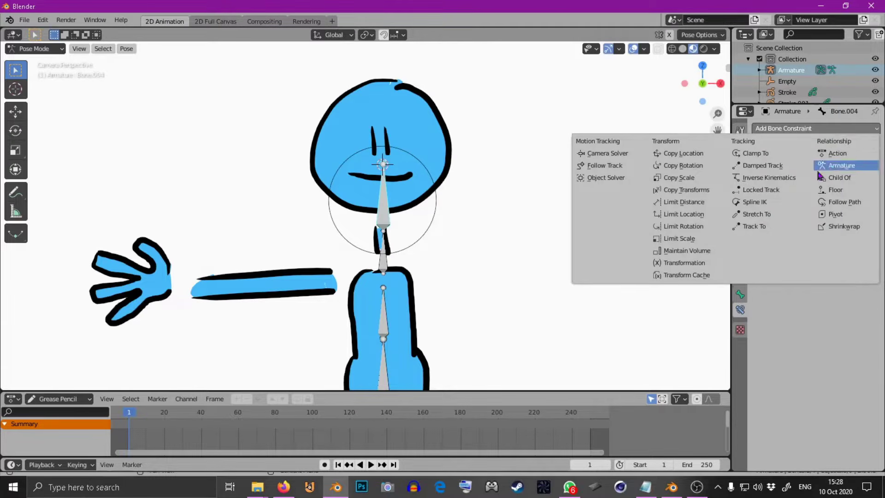
pyautogui.click(776, 185)
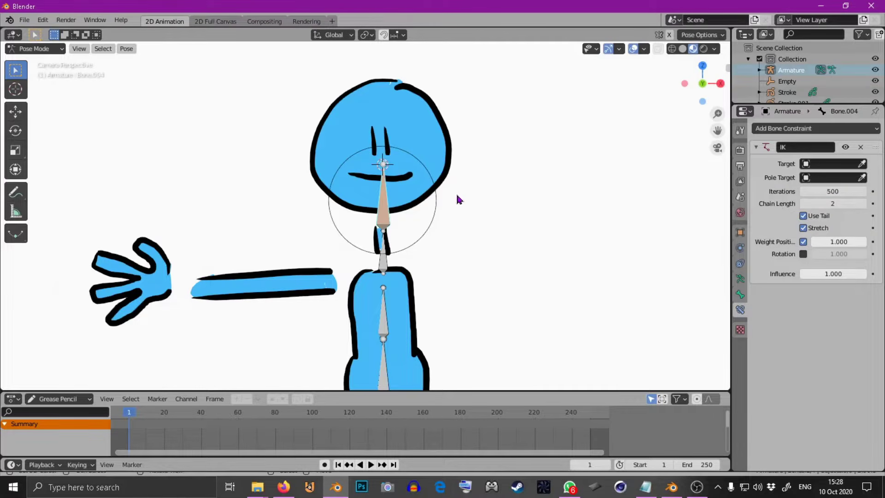
# Step: Set the circle empty as the target of the head bone's IK constraint
pyautogui.click(52, 50)
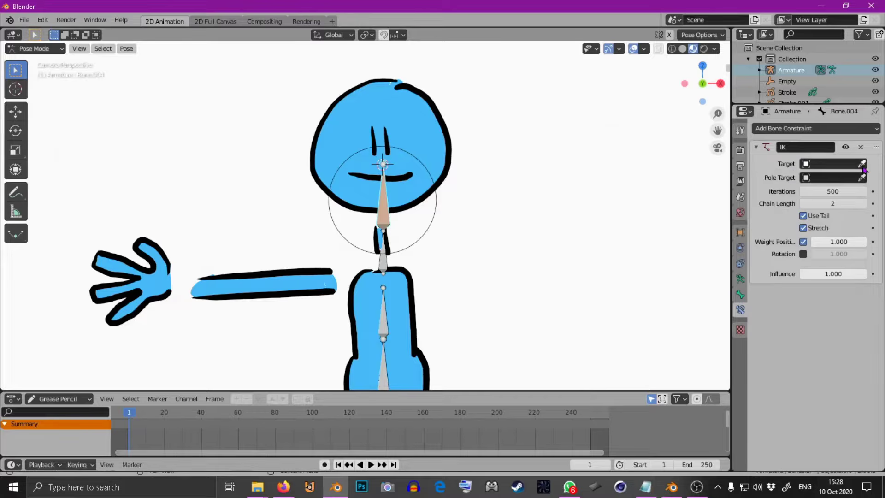
pyautogui.click(861, 164)
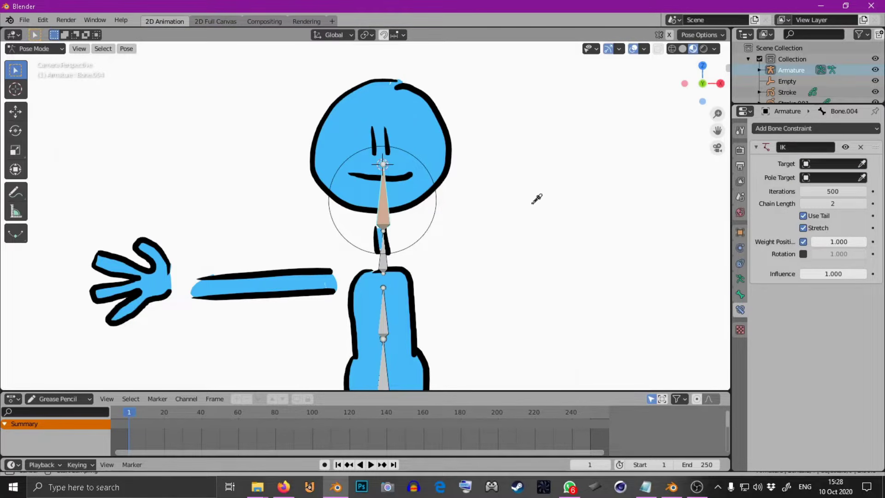
pyautogui.click(441, 223)
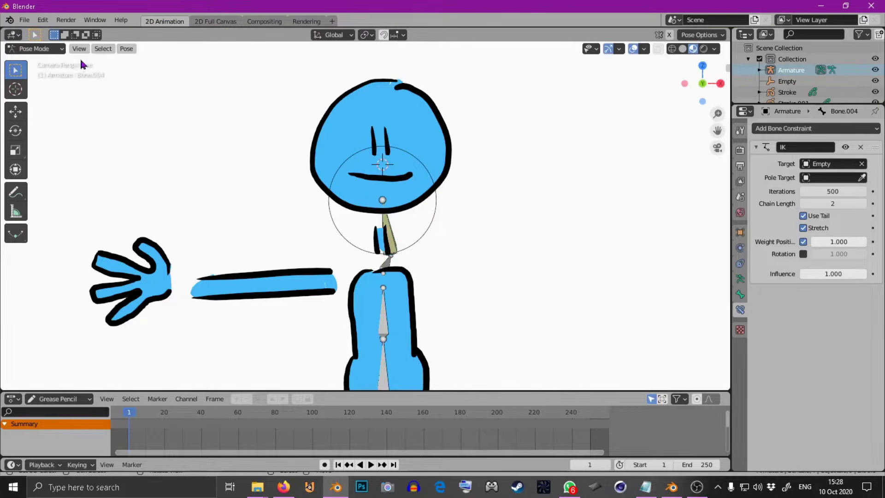
# Step: Return to Object Mode and move the circle empty up into the head to about X 0.08 m, Z 1.35 m, straightening the neck and head bones
pyautogui.click(35, 48)
pyautogui.click(28, 59)
pyautogui.click(447, 226)
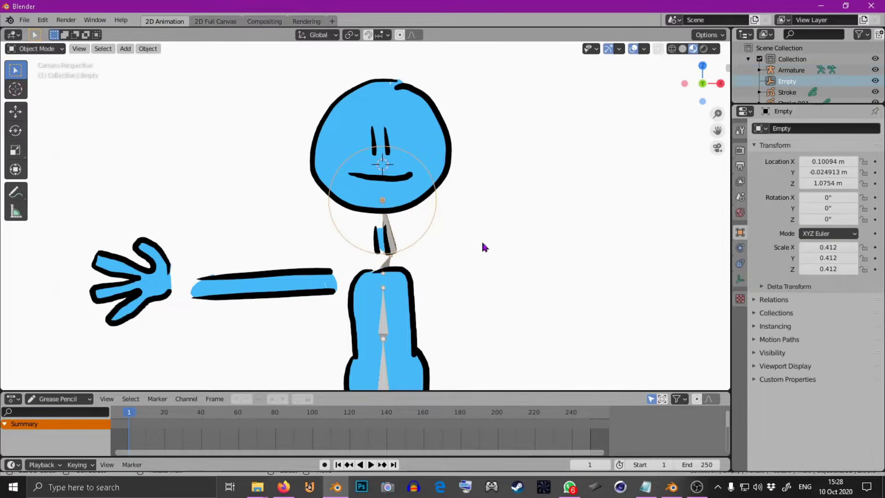
pyautogui.press('g')
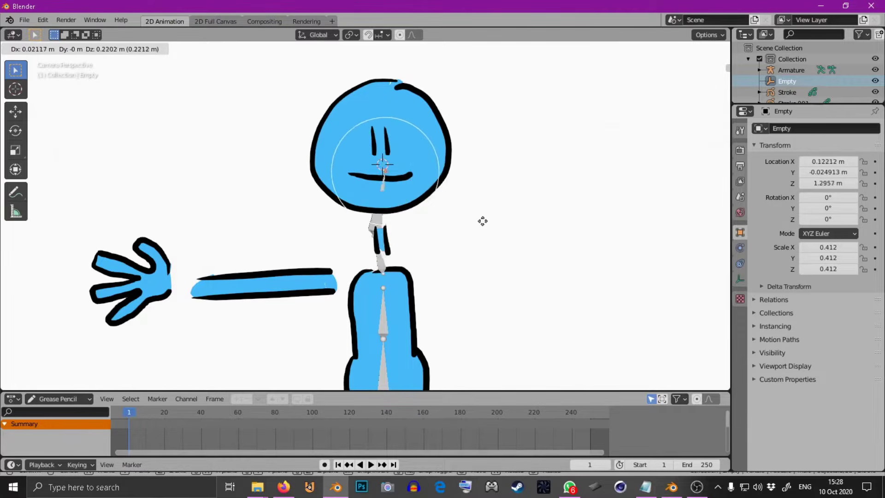
pyautogui.click(478, 206)
pyautogui.press('g')
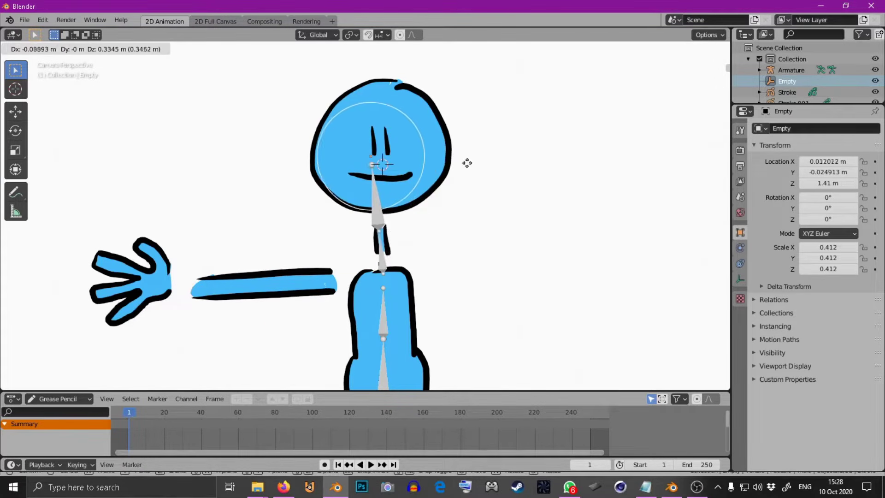
pyautogui.click(470, 164)
pyautogui.press('g')
pyautogui.click(475, 177)
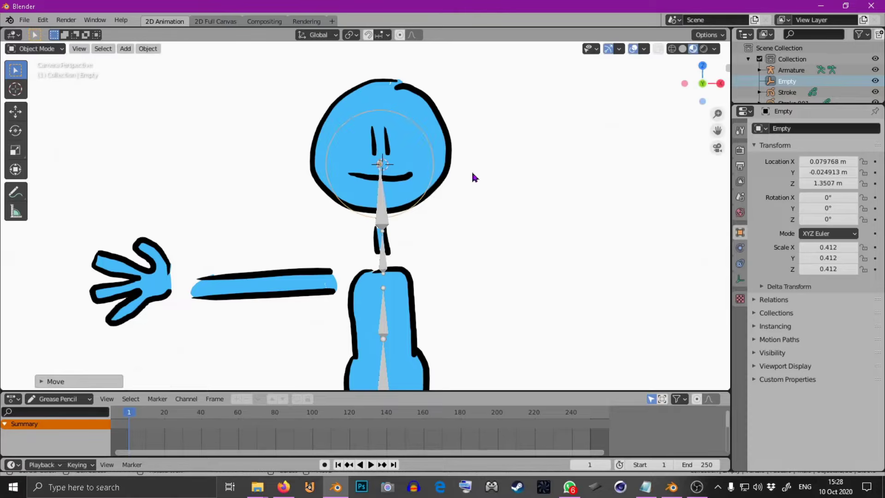
# Step: Make the head bone active in Pose Mode, then parent the head drawing to it in Object Mode with the Bone option
pyautogui.click(451, 141)
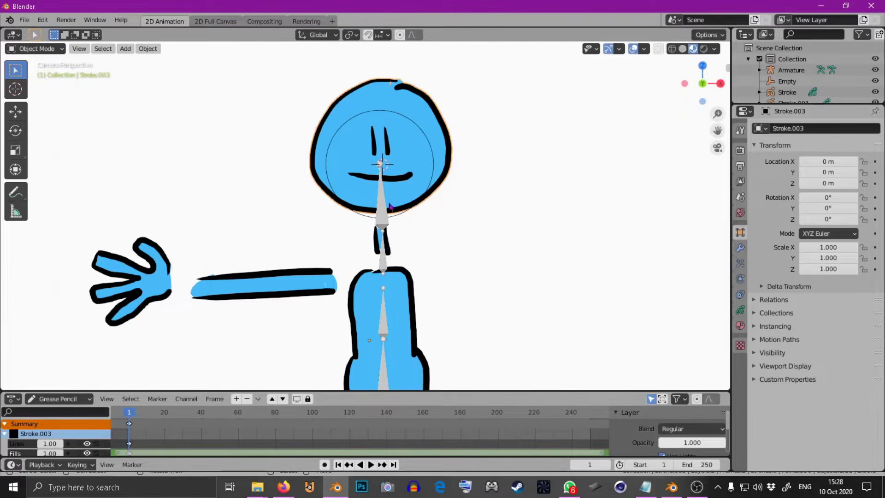
pyautogui.click(390, 206)
pyautogui.click(35, 49)
pyautogui.click(51, 93)
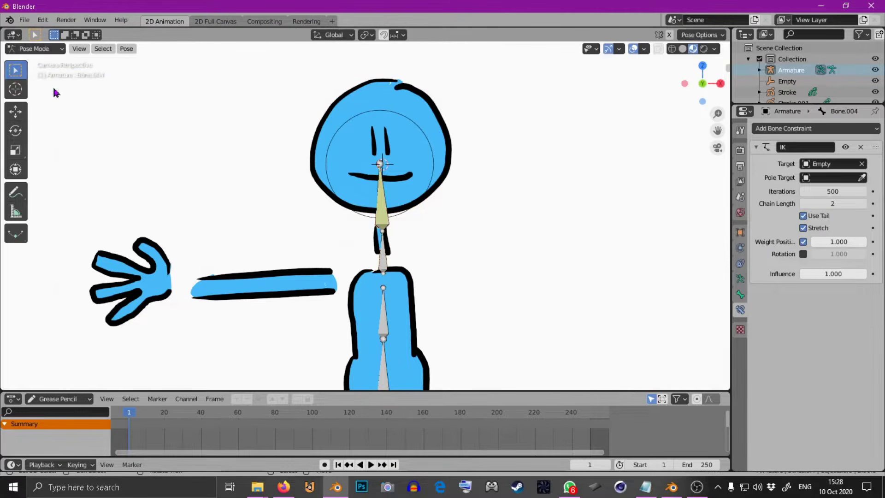
pyautogui.click(381, 206)
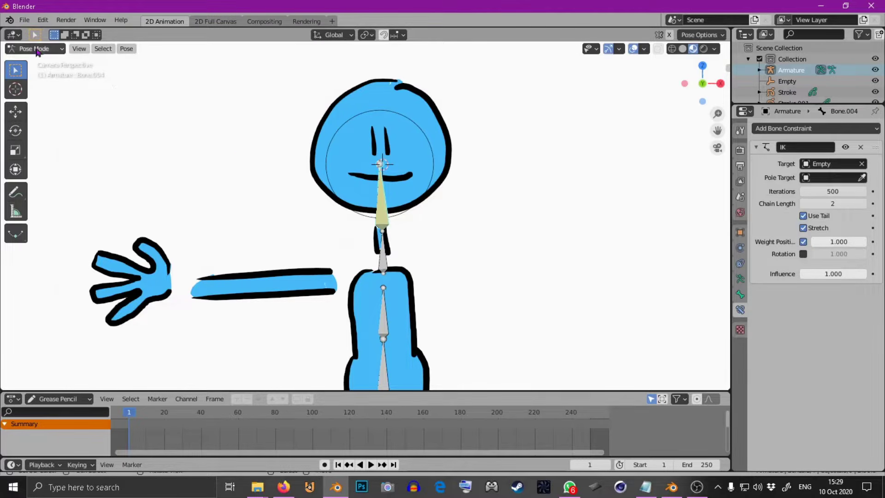
pyautogui.click(35, 49)
pyautogui.click(36, 61)
pyautogui.click(424, 101)
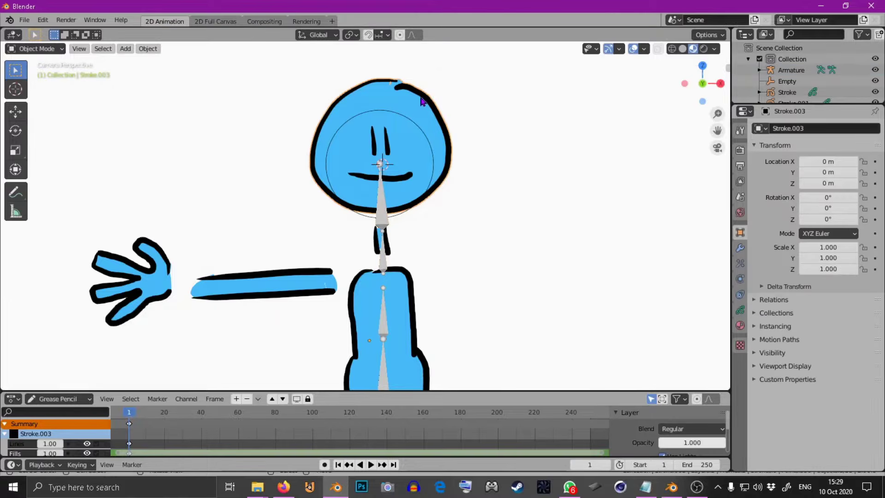
pyautogui.click(385, 201)
pyautogui.hotkey('ctrl', 'p')
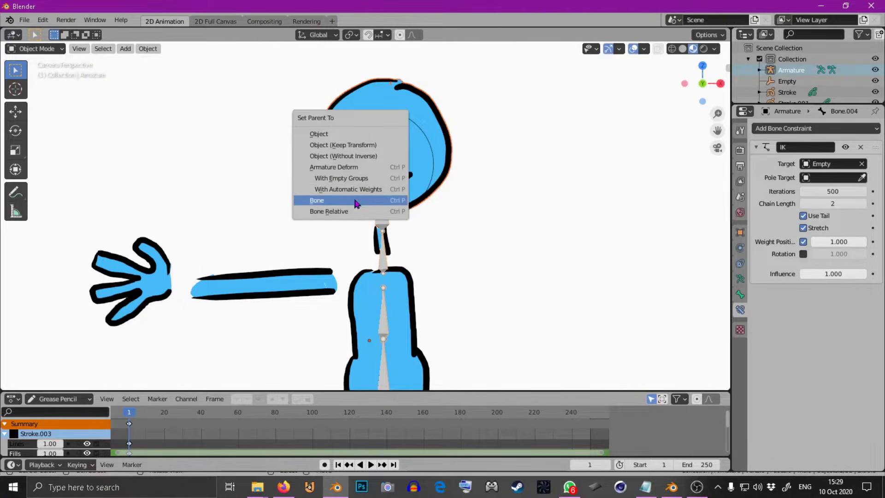
pyautogui.click(358, 204)
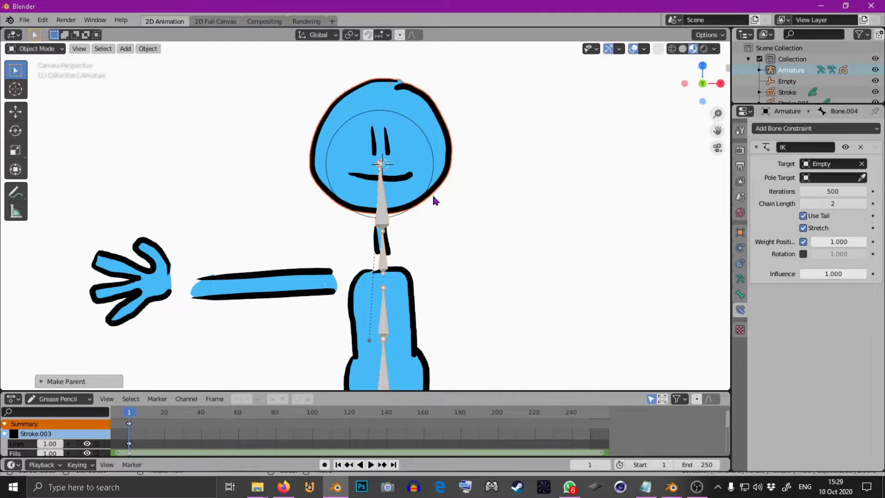
# Step: Move the head drawing down onto the neck and lower the neck drawing about 0.1 m to meet the torso
pyautogui.click(414, 165)
pyautogui.moveTo(421, 178); pyautogui.dragTo(403, 227)
pyautogui.click(398, 254)
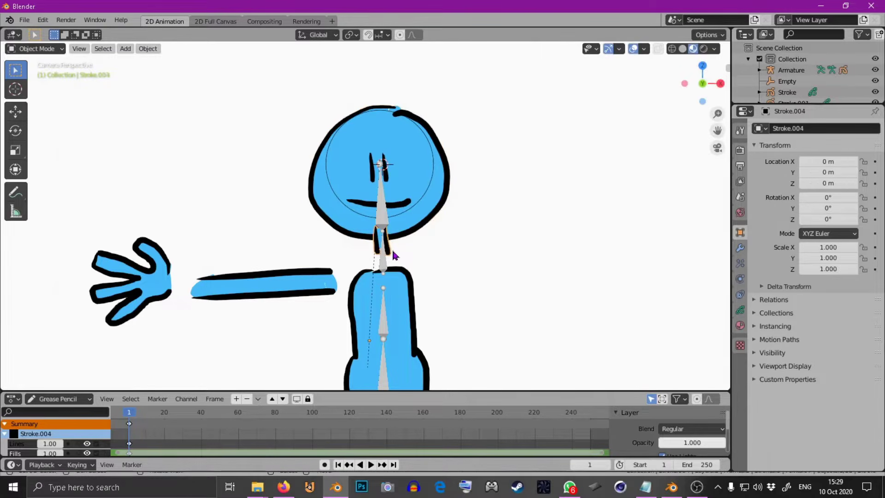
pyautogui.press('g')
pyautogui.press('Escape')
pyautogui.press('g')
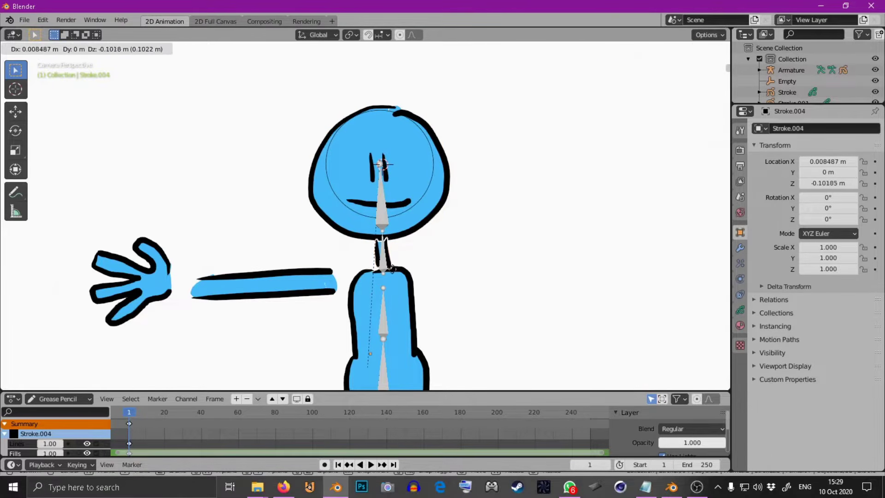
pyautogui.click(391, 261)
# Step: Place the neck drawing at about Z -0.106 m, then make the neck bone active in Pose Mode and return to Object Mode
pyautogui.click(387, 262)
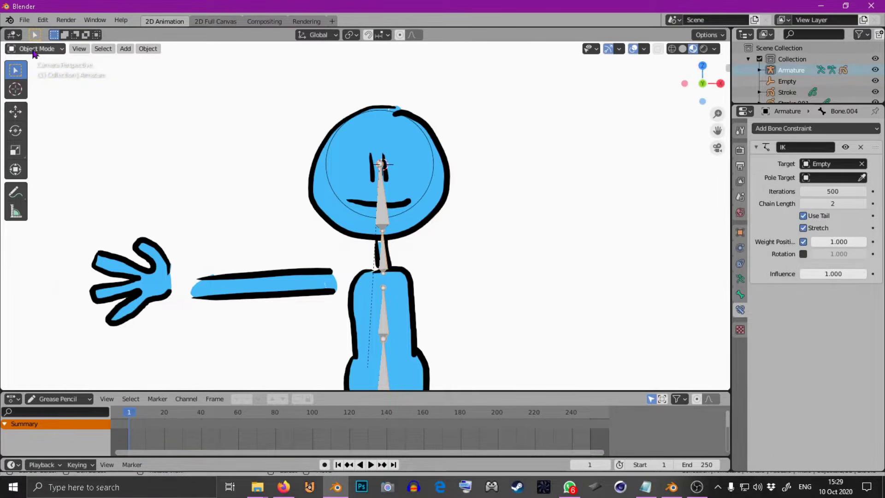
pyautogui.click(34, 48)
pyautogui.click(37, 84)
pyautogui.click(390, 264)
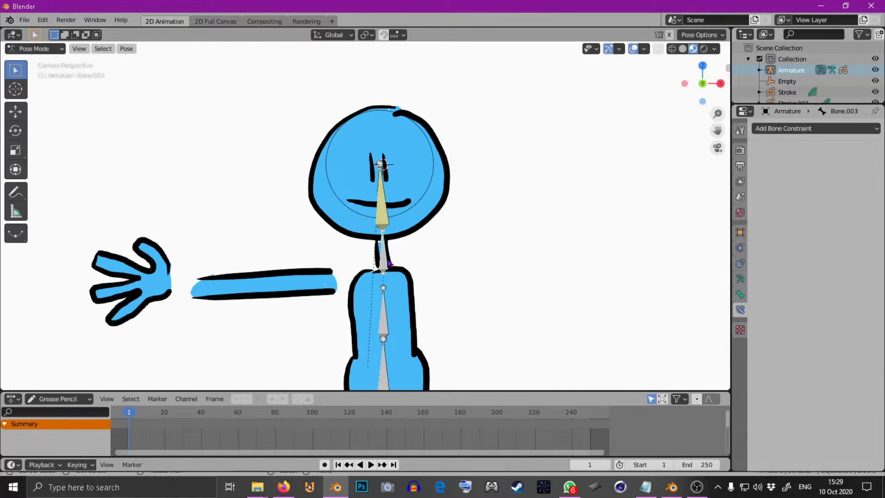
pyautogui.click(35, 48)
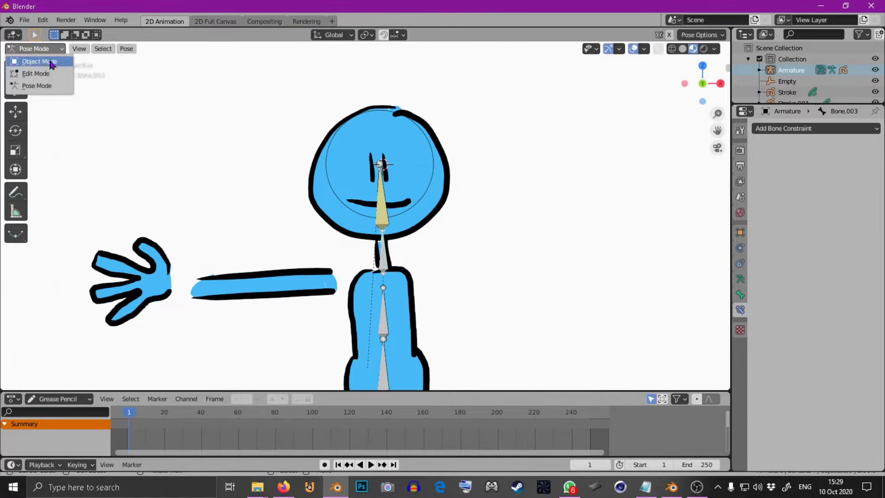
pyautogui.click(36, 62)
# Step: Parent the neck drawing to the armature's active neck bone
pyautogui.click(380, 251)
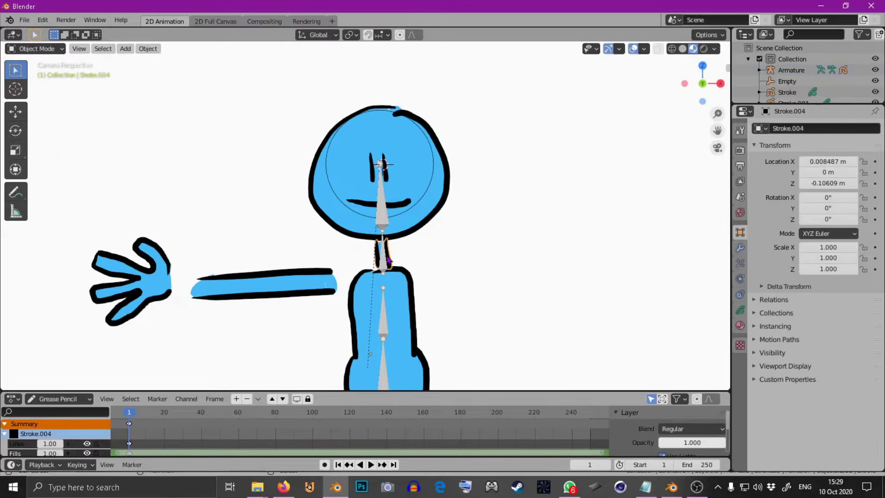
pyautogui.keyDown('shift'); pyautogui.click(385, 261); pyautogui.keyUp('shift')
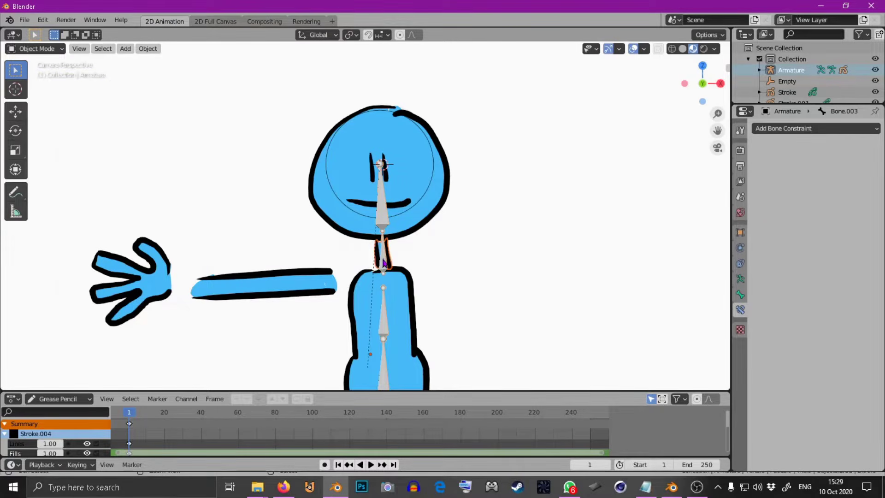
pyautogui.hotkey('ctrl', 'p')
pyautogui.click(380, 261)
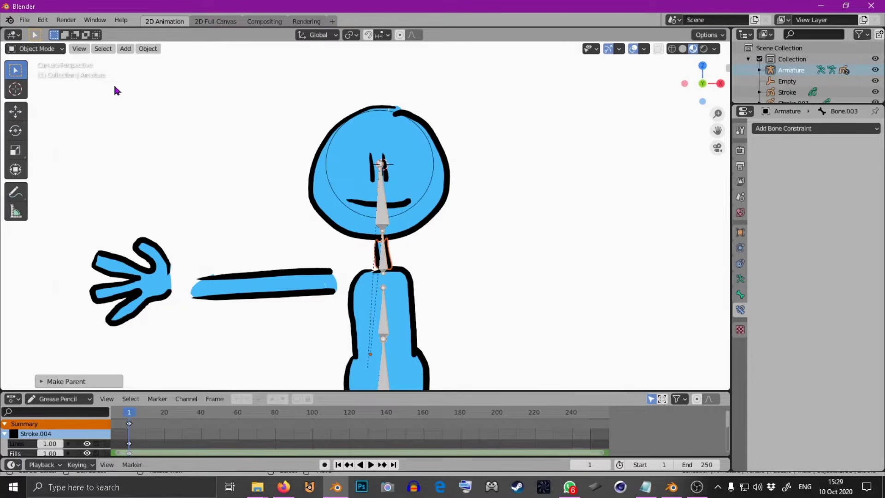
# Step: Move the circle empty around to test the head and neck, then set it down at about X 0.07 m, Z 1.35 m
pyautogui.click(427, 201)
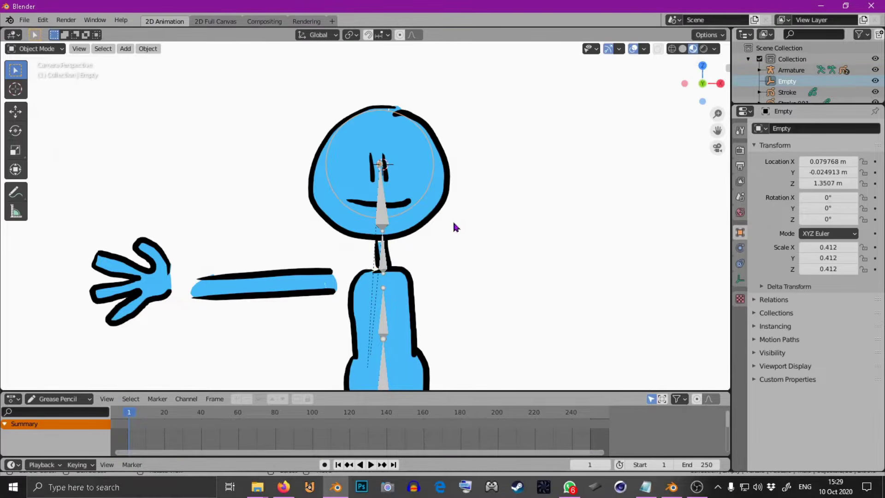
pyautogui.press('g')
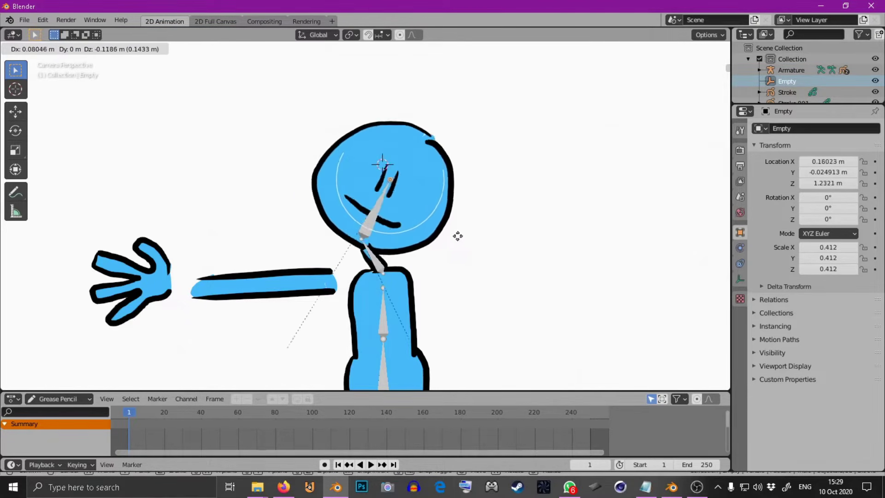
pyautogui.click(449, 228)
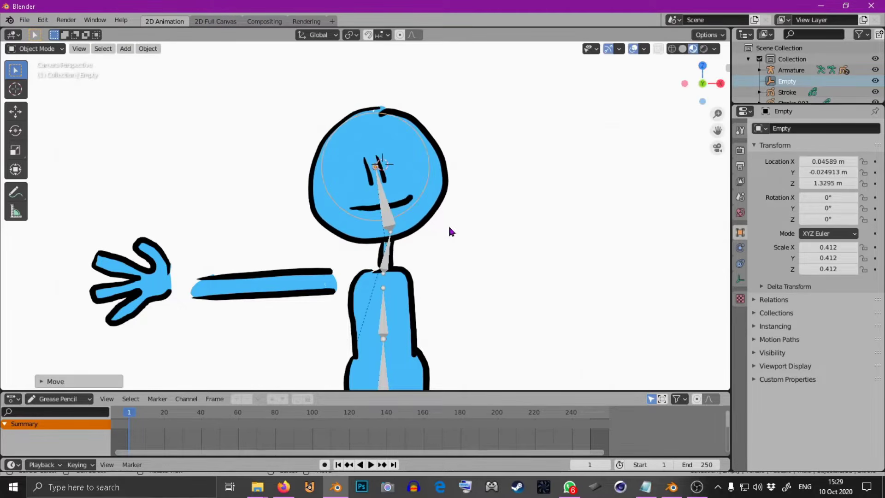
pyautogui.press('g')
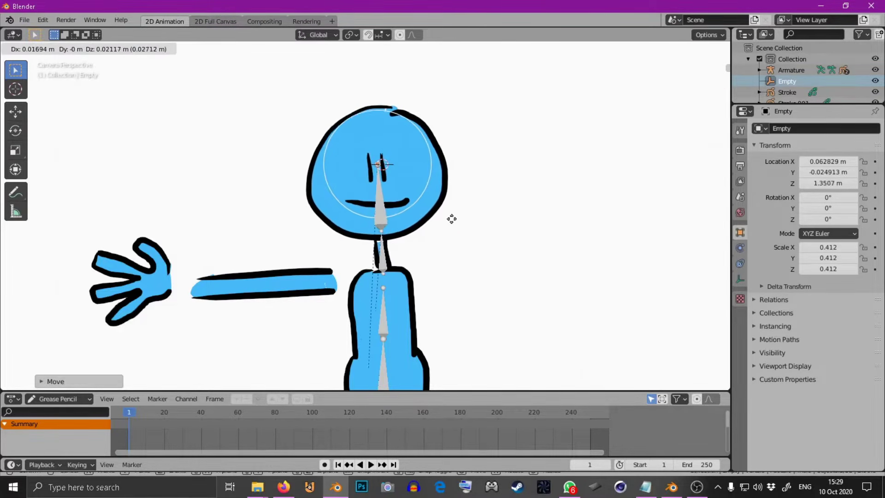
pyautogui.click(452, 220)
# Step: Duplicate the circle empty, scale the copy to about 0.163 and place it in the upper head at about X 0.06 m, Z 1.59 m
pyautogui.hotkey('shift', 'd')
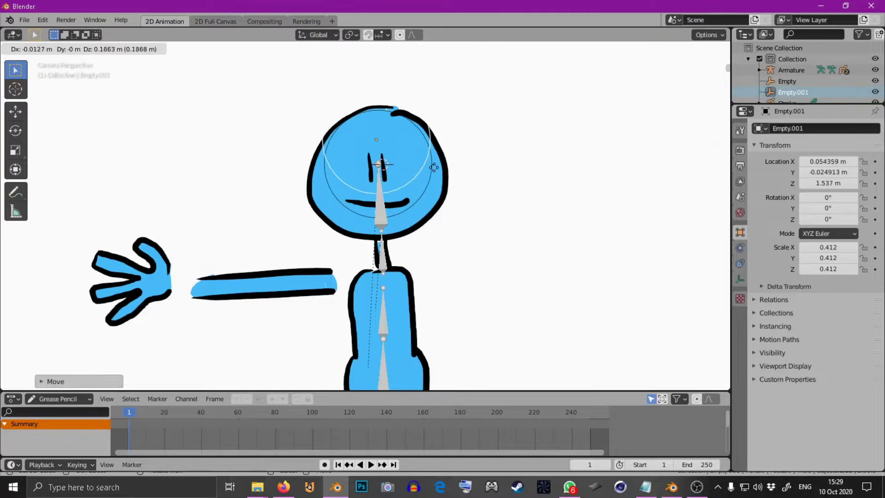
pyautogui.click(435, 169)
pyautogui.press('s')
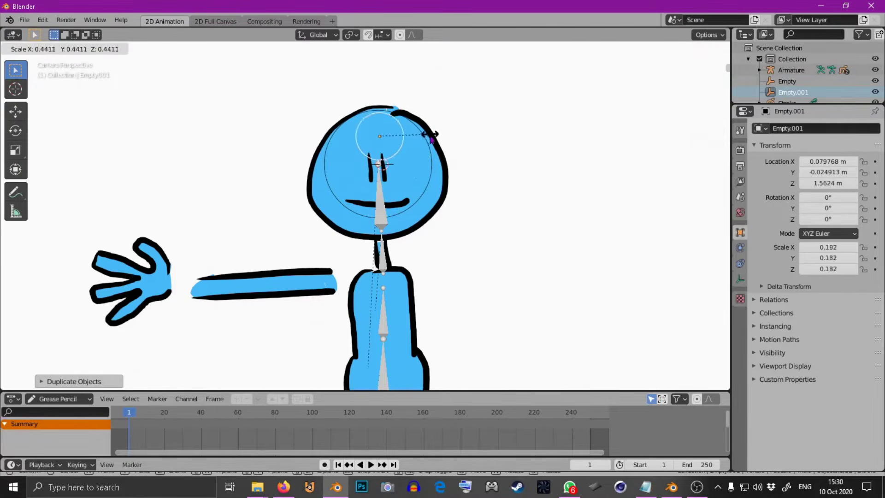
pyautogui.click(439, 132)
pyautogui.press('g')
pyautogui.click(437, 130)
pyautogui.press('s')
pyautogui.click(447, 119)
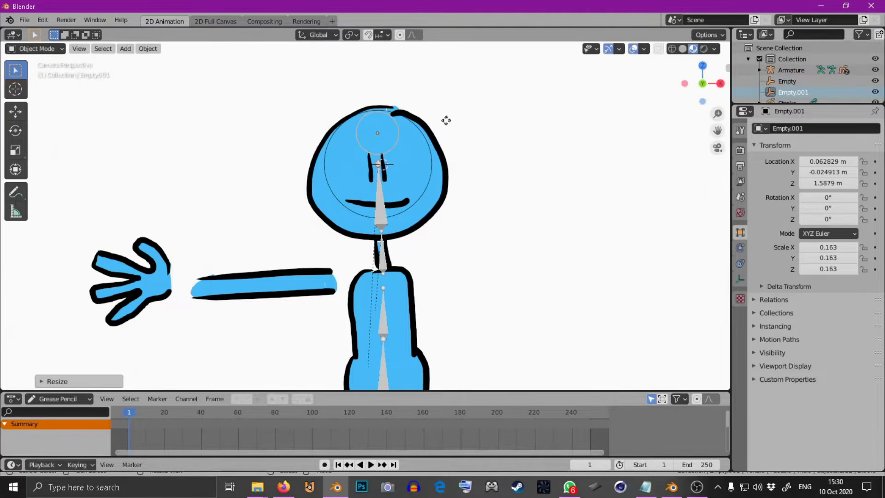
pyautogui.press('g')
pyautogui.click(447, 148)
# Step: In Pose Mode, copy the head bone's IK constraint to the neck bone with Copy Selected Constraints
pyautogui.scroll(1, 447, 148)
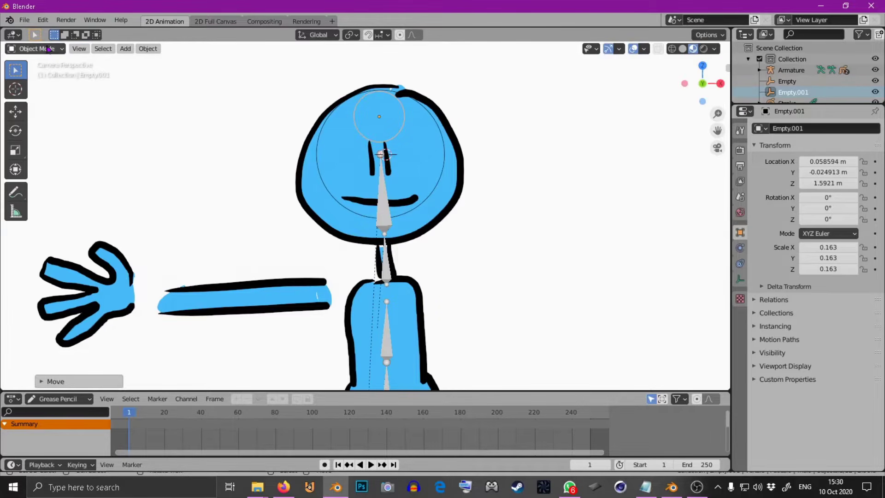
pyautogui.click(383, 215)
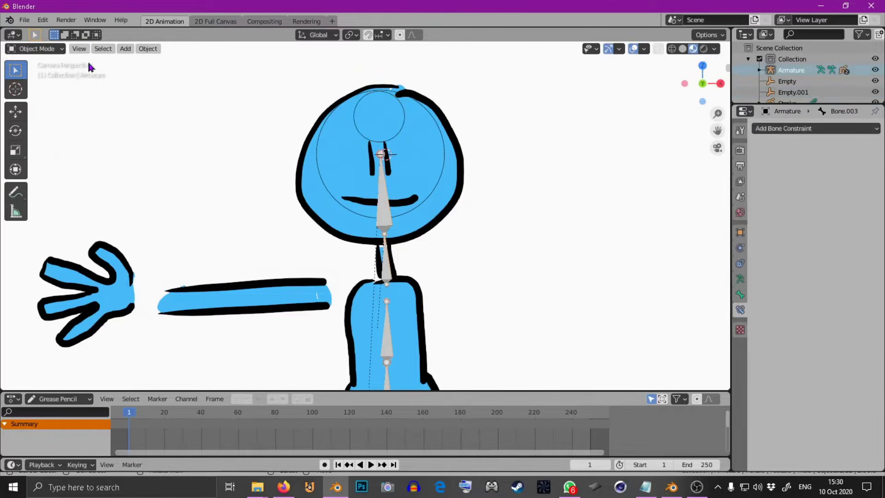
pyautogui.click(34, 48)
pyautogui.click(58, 85)
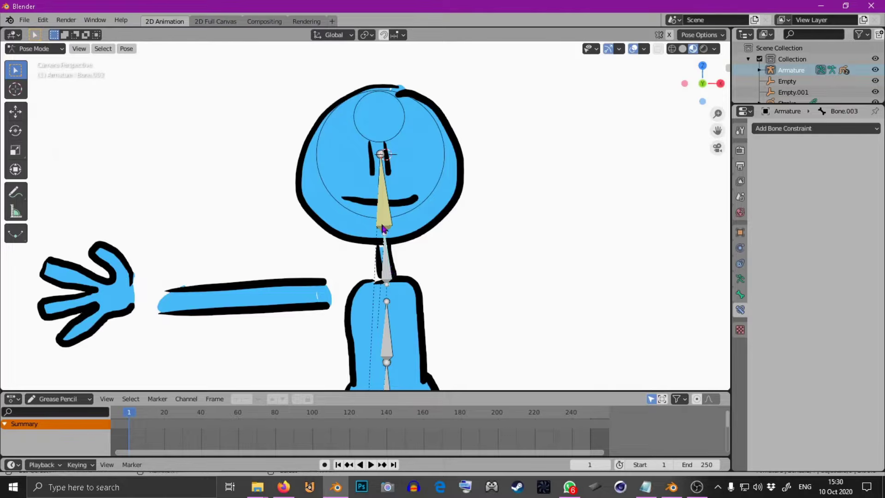
pyautogui.click(383, 215)
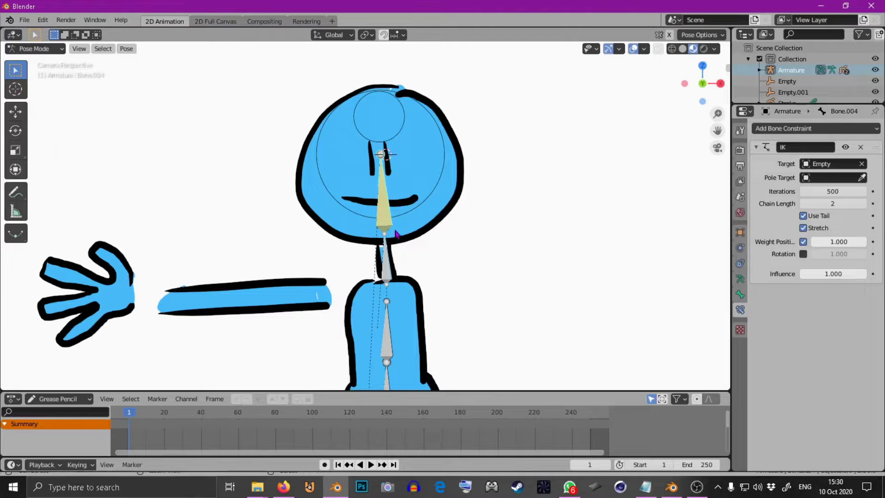
pyautogui.hotkey('ctrl', 'c')
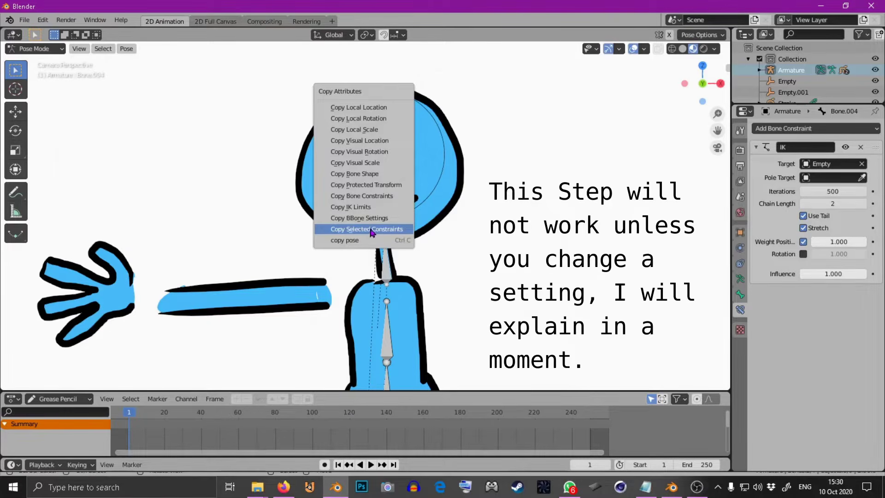
pyautogui.click(372, 229)
pyautogui.click(395, 249)
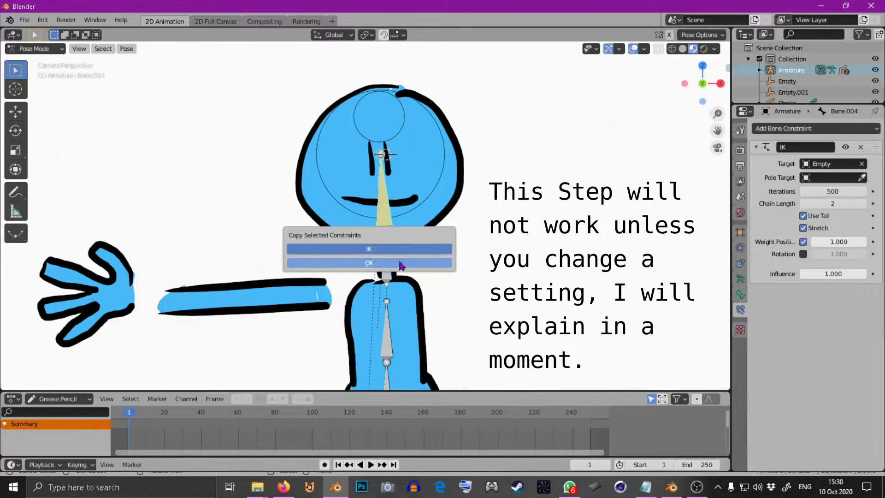
pyautogui.click(400, 264)
# Step: Set the IK chain length to 1 on the neck bone and on the head bone
pyautogui.keyDown('shift'); pyautogui.click(387, 267); pyautogui.keyUp('shift')
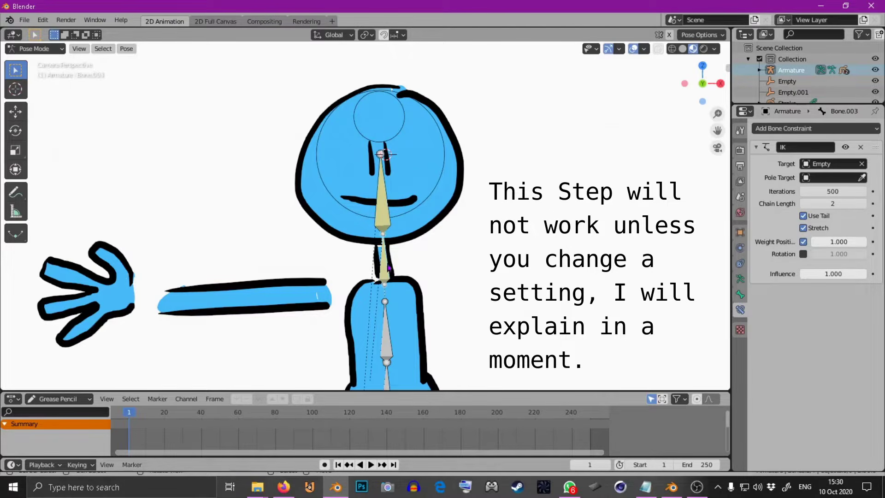
pyautogui.click(804, 205)
pyautogui.keyDown('shift'); pyautogui.click(387, 210); pyautogui.keyUp('shift')
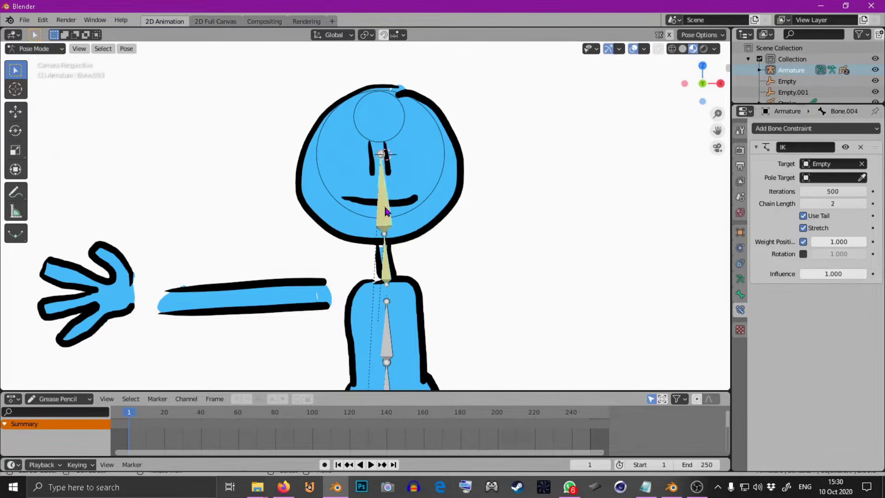
pyautogui.click(804, 205)
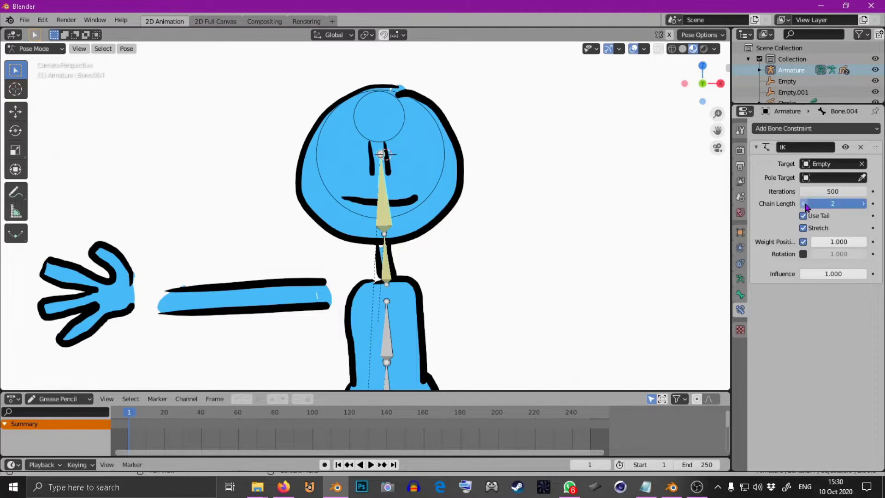
# Step: Replace the target of the head bone's IK constraint with the small circle empty in the upper head
pyautogui.click(862, 165)
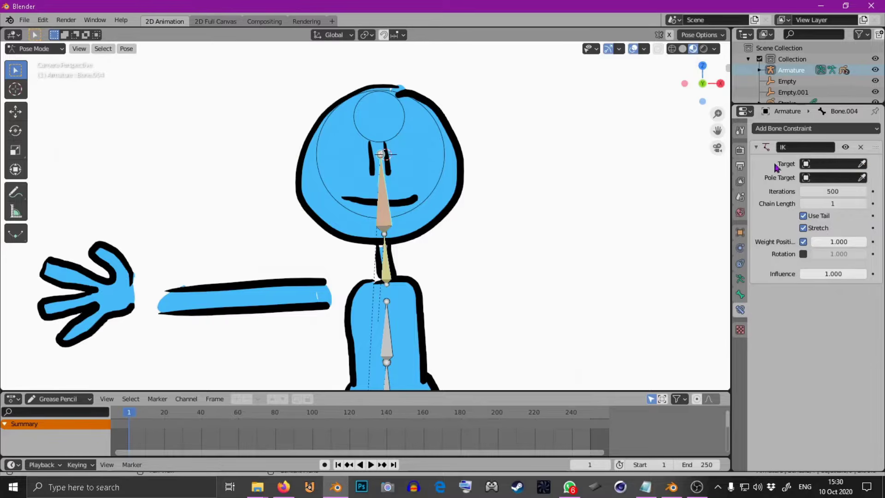
pyautogui.click(862, 164)
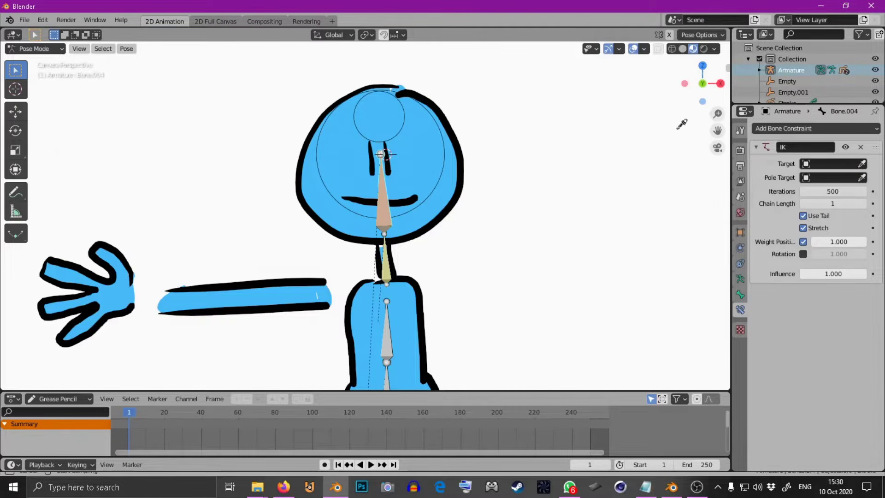
pyautogui.click(407, 112)
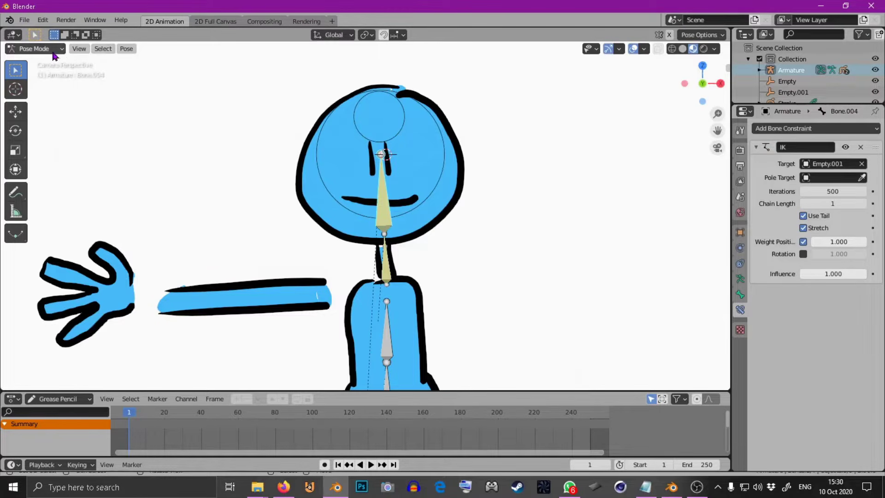
# Step: Return to Object Mode and parent the small circle empty to the large circle empty
pyautogui.click(55, 50)
pyautogui.click(58, 61)
pyautogui.click(398, 139)
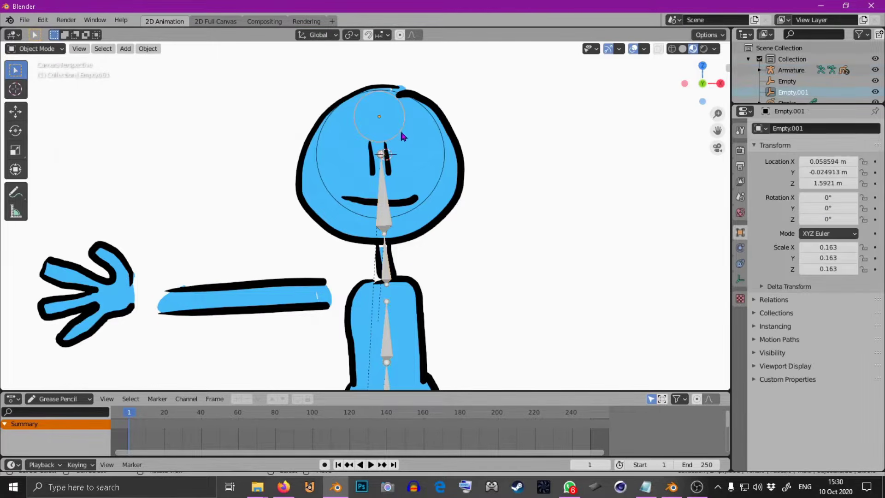
pyautogui.keyDown('shift'); pyautogui.click(446, 169); pyautogui.keyUp('shift')
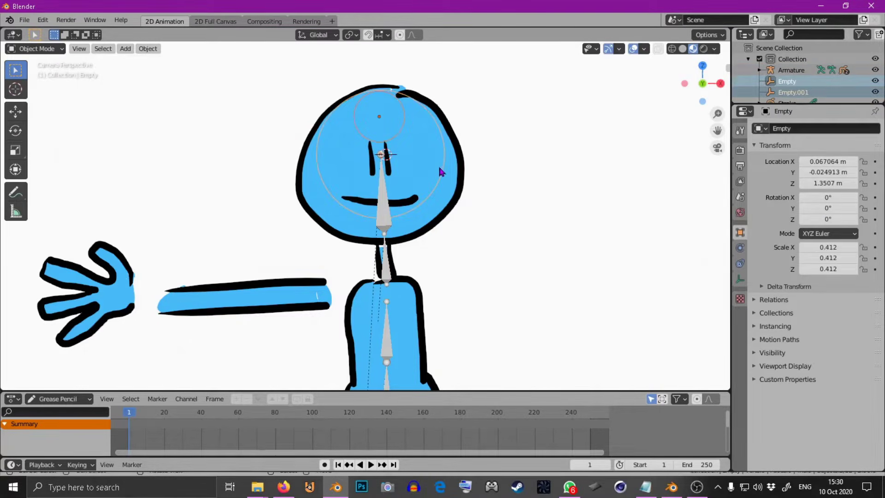
pyautogui.hotkey('ctrl', 'p')
pyautogui.click(436, 173)
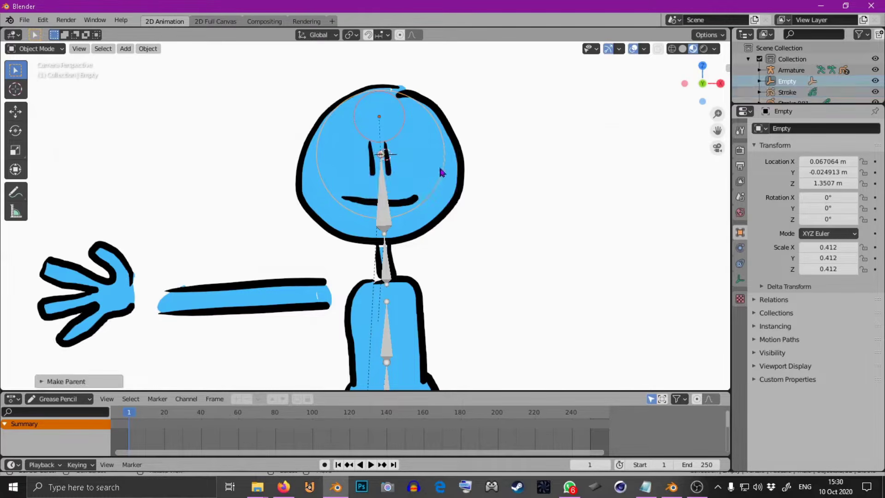
# Step: Move only the large circle empty around to test the head and neck, leaving it at about X 0 m, Z 1.13 m
pyautogui.click(443, 182)
pyautogui.click(447, 183)
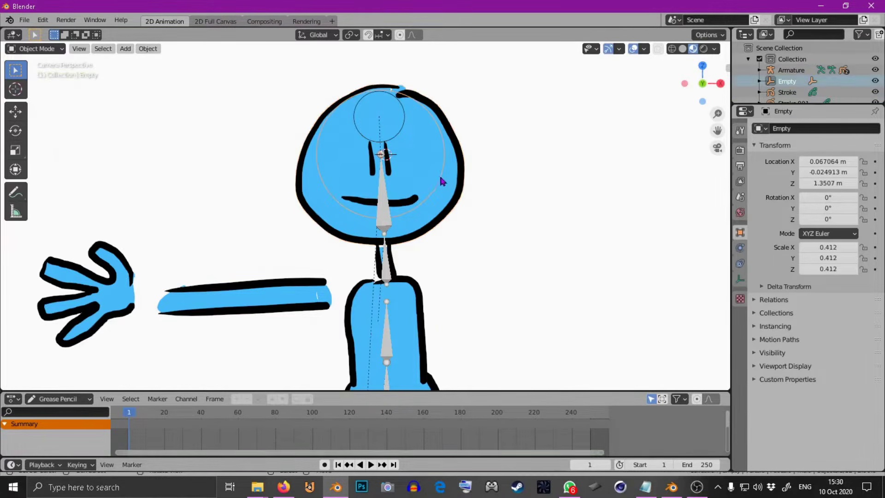
pyautogui.press('g')
pyautogui.click(444, 248)
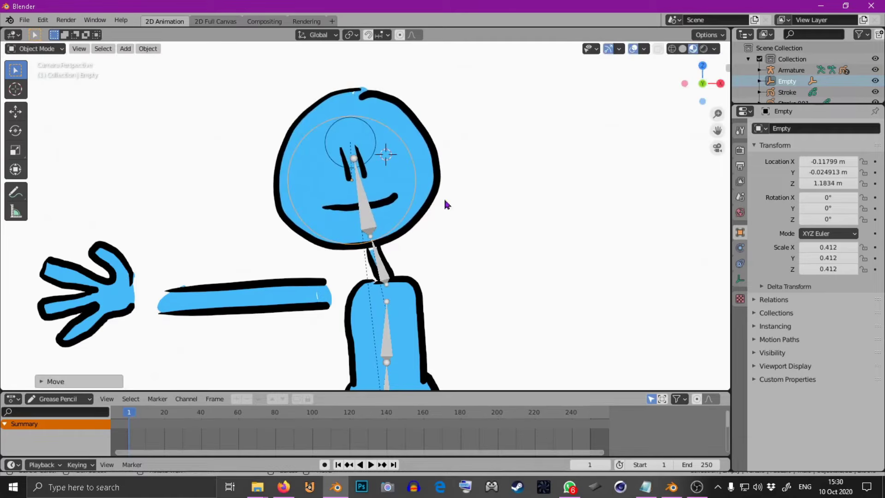
pyautogui.press('g')
pyautogui.click(468, 213)
pyautogui.press('g')
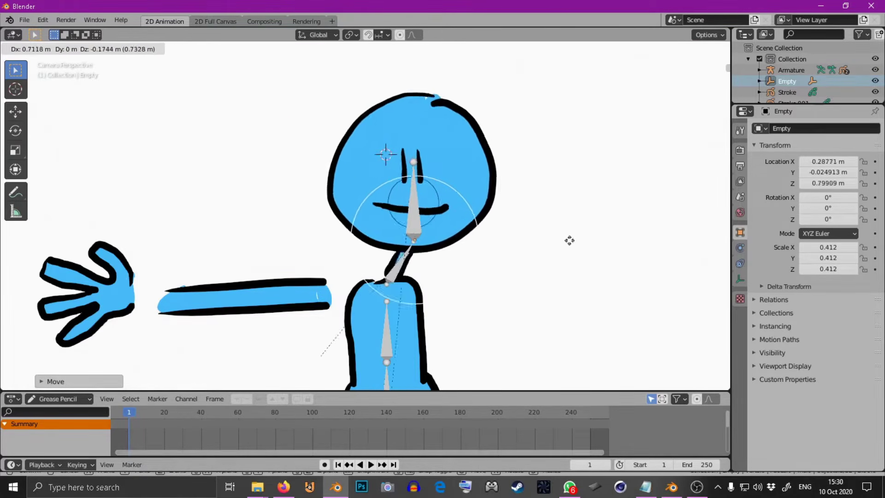
pyautogui.click(528, 191)
# Step: Try rotating the large circle empty in both directions to test the head's tilt, cancelling each rotation
pyautogui.press('r')
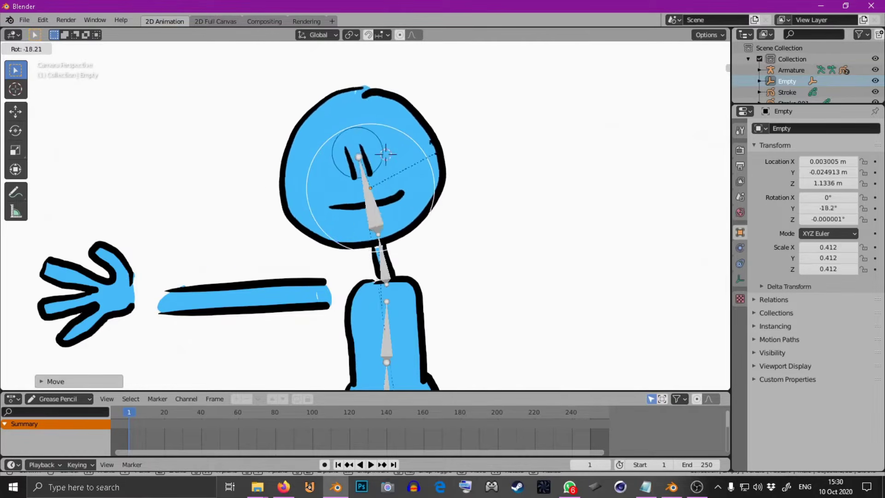
pyautogui.rightClick(455, 172)
pyautogui.press('r')
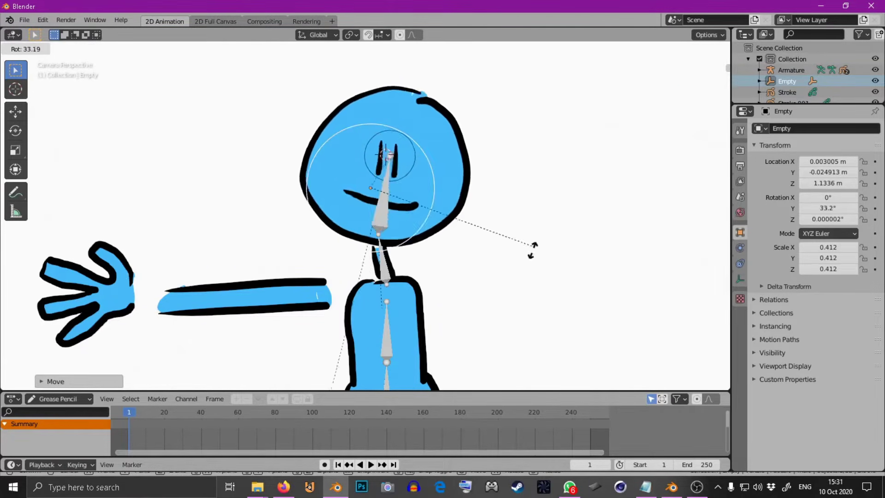
pyautogui.rightClick(491, 193)
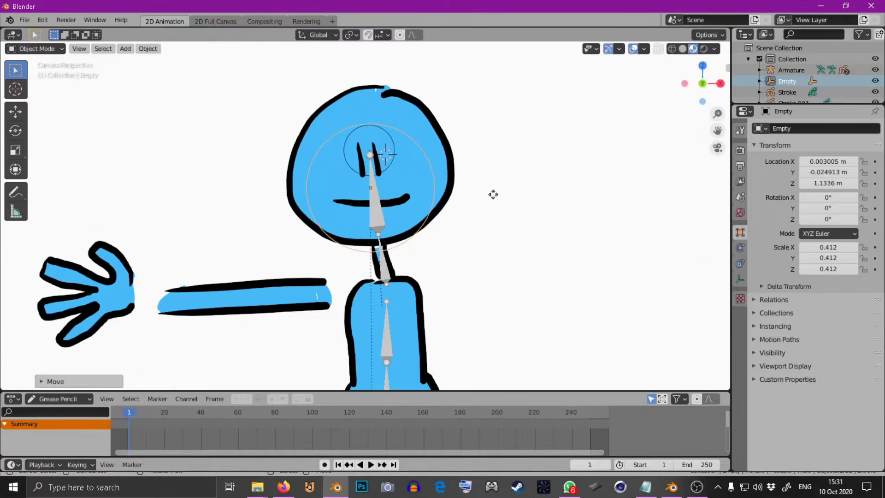
# Step: Move the large circle empty to about X 0.1 m, Z 1.16 m and rotate it to about -5.8° around Y
pyautogui.press('g')
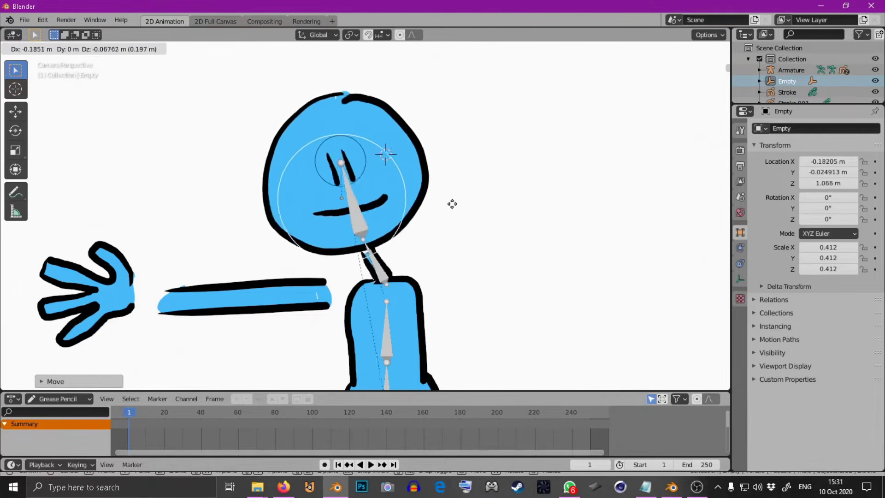
pyautogui.click(507, 188)
pyautogui.press('r')
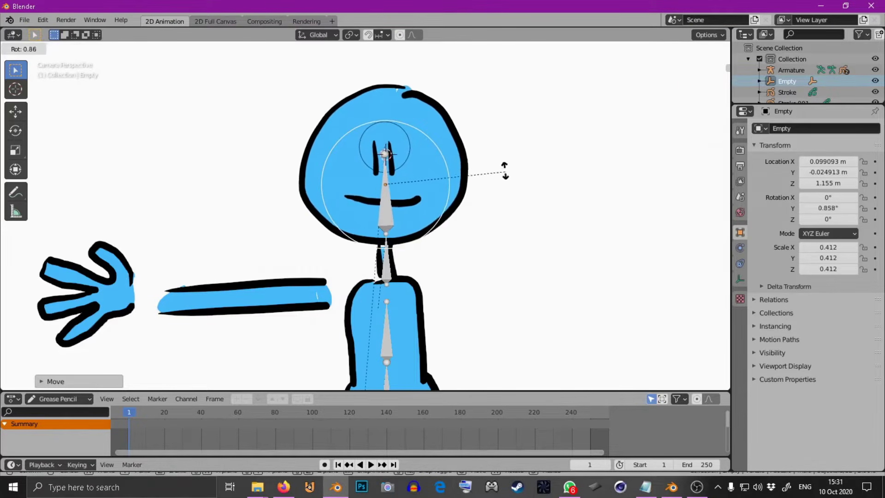
pyautogui.click(499, 161)
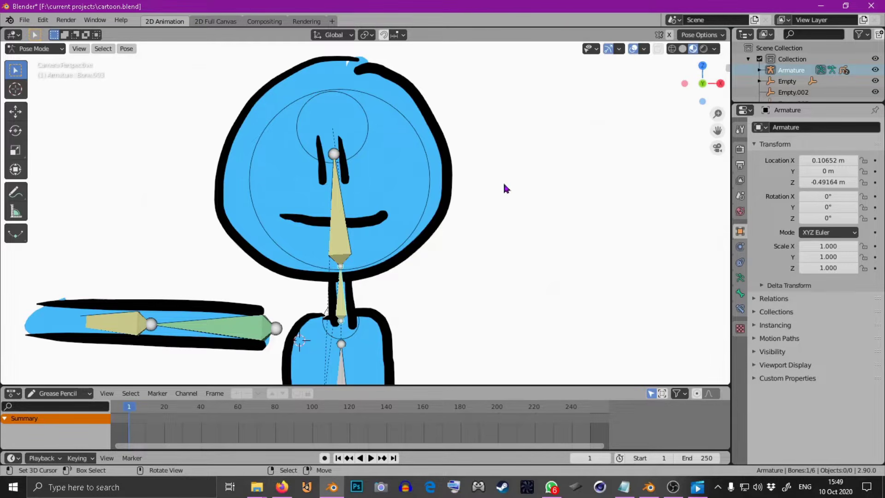
# Step: Enter the armature's Pose Mode and inspect the bone constraints of the neck bone and the head bone
pyautogui.click(431, 190)
pyautogui.click(35, 48)
pyautogui.click(28, 57)
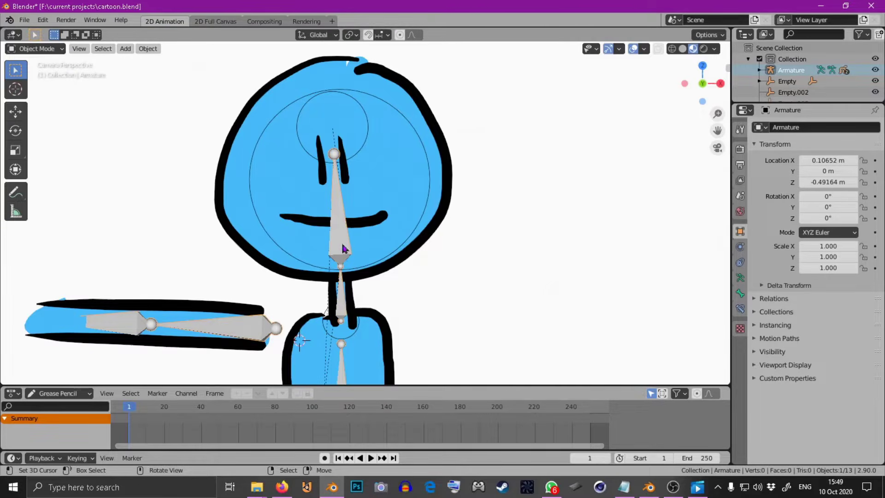
pyautogui.click(35, 48)
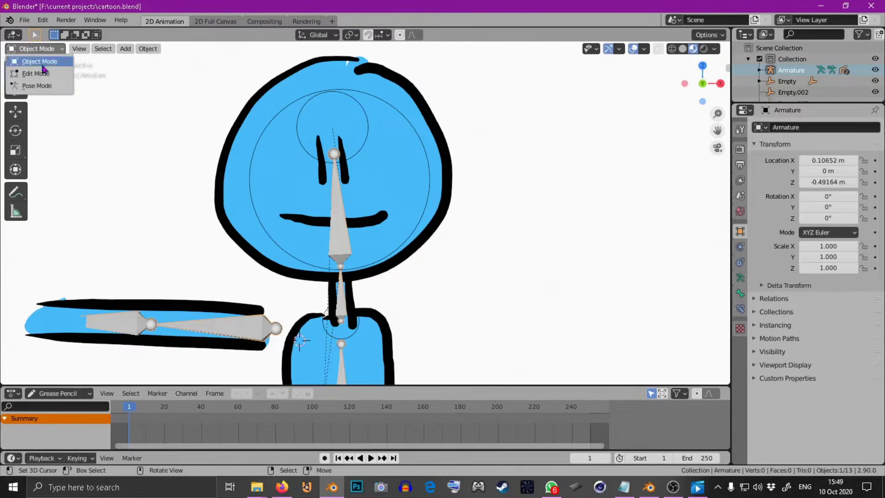
pyautogui.click(27, 85)
pyautogui.click(344, 305)
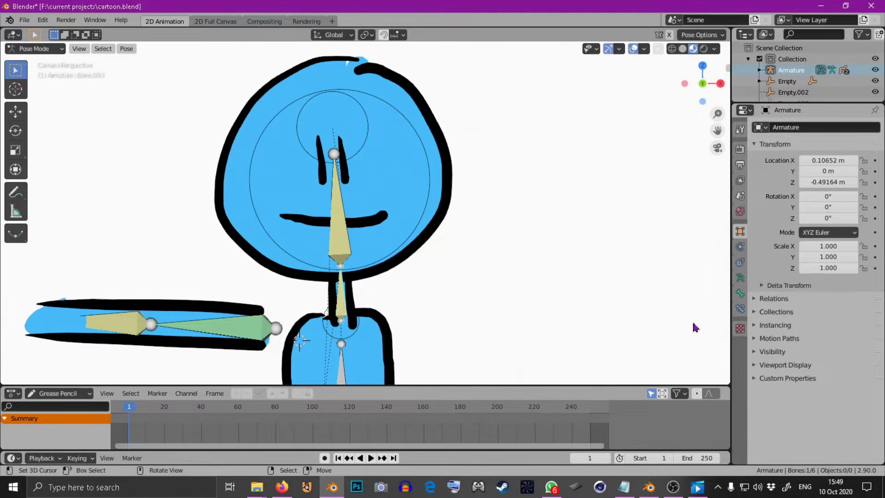
pyautogui.click(740, 308)
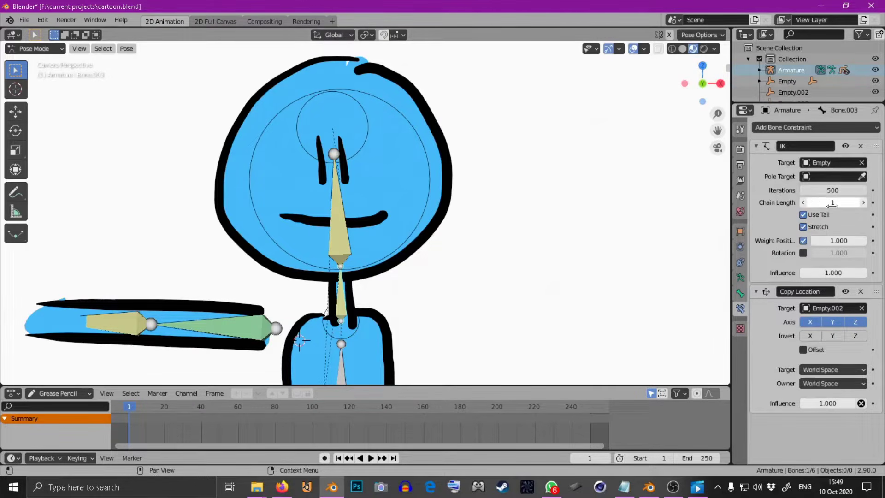
pyautogui.click(342, 217)
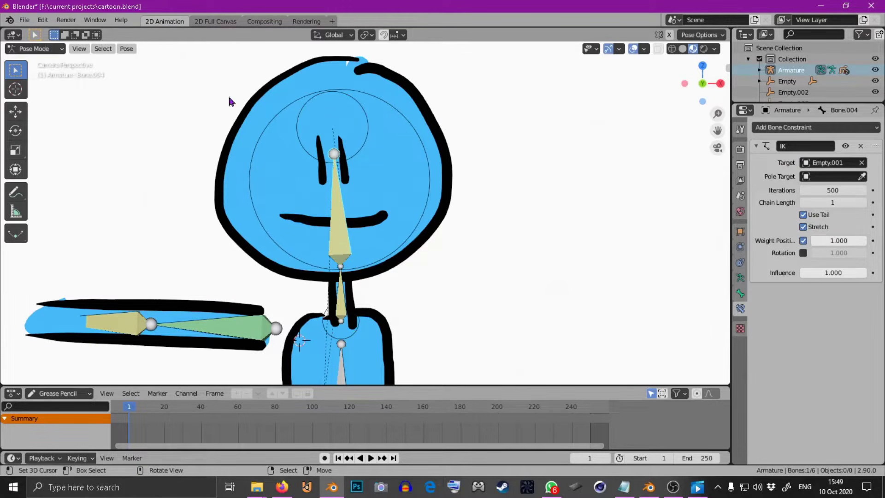
# Step: Test-rotate the large circle empty in Object Mode, cancel the rotation, and put the armature back in Pose Mode
pyautogui.click(23, 49)
pyautogui.click(32, 59)
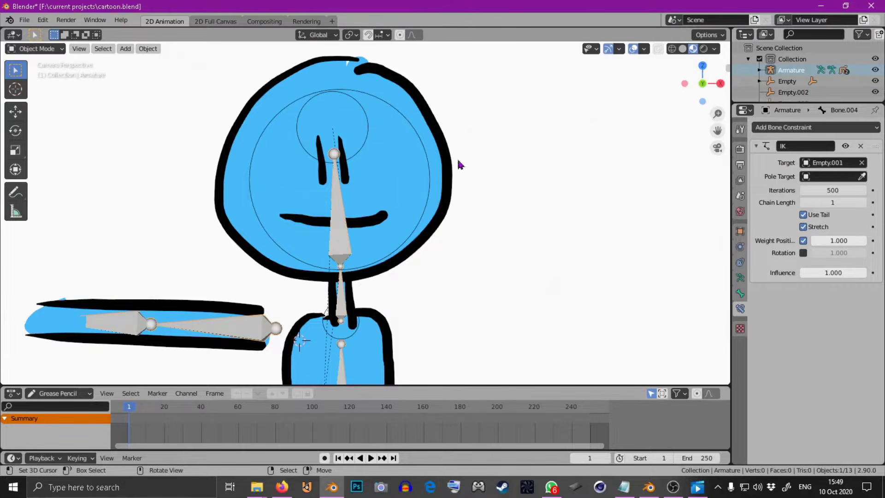
pyautogui.click(427, 159)
pyautogui.press('r')
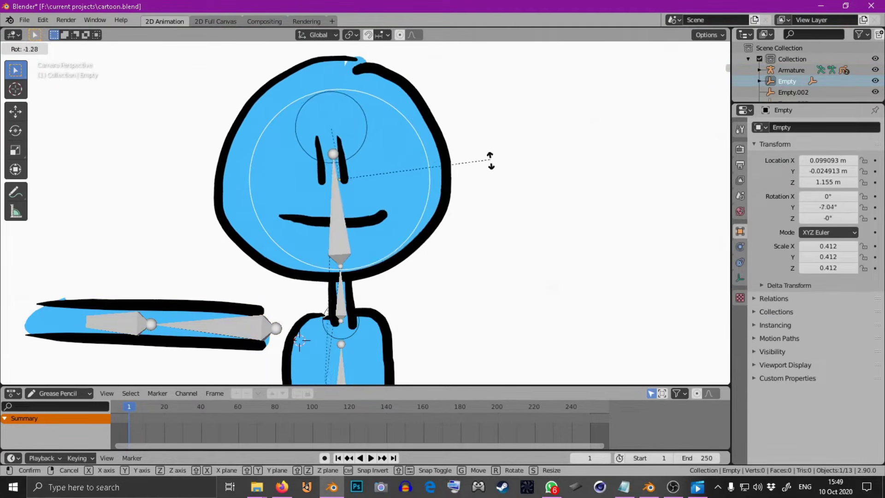
pyautogui.press('Escape')
pyautogui.click(337, 301)
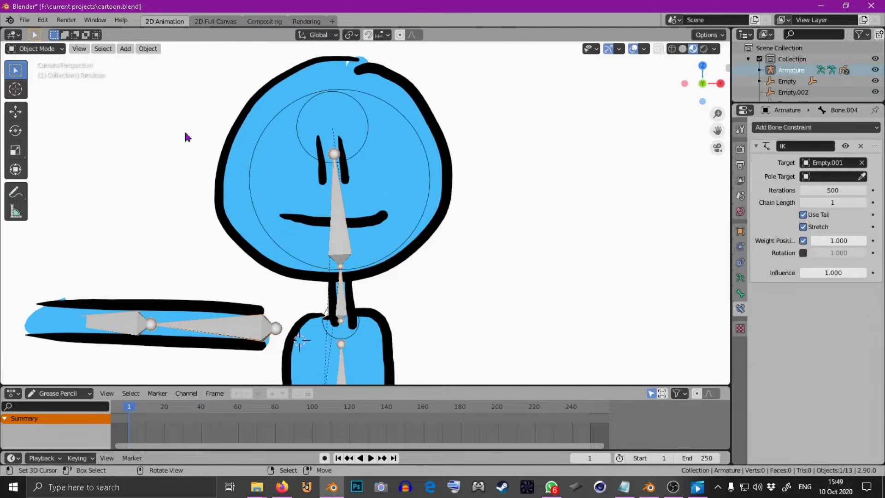
pyautogui.click(37, 49)
pyautogui.click(37, 85)
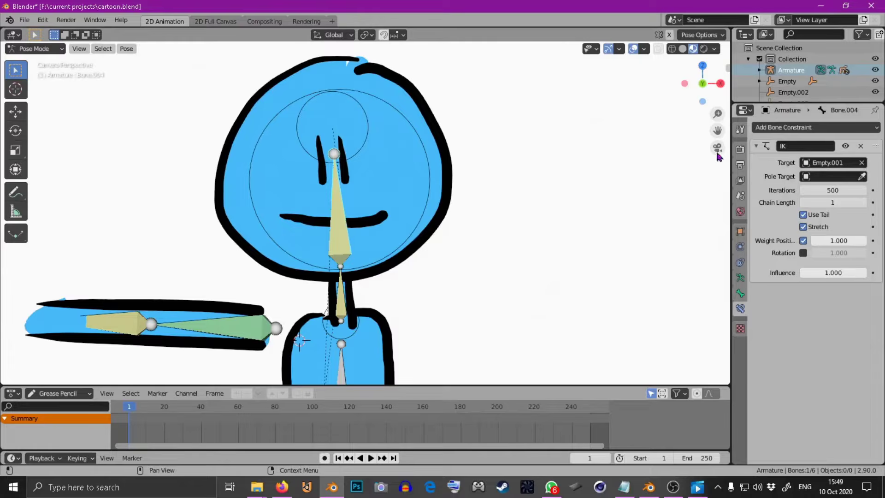
# Step: Search the add-on preferences for "copy" to check the Copy Attributes Menu add-on, then close the preferences
pyautogui.click(43, 21)
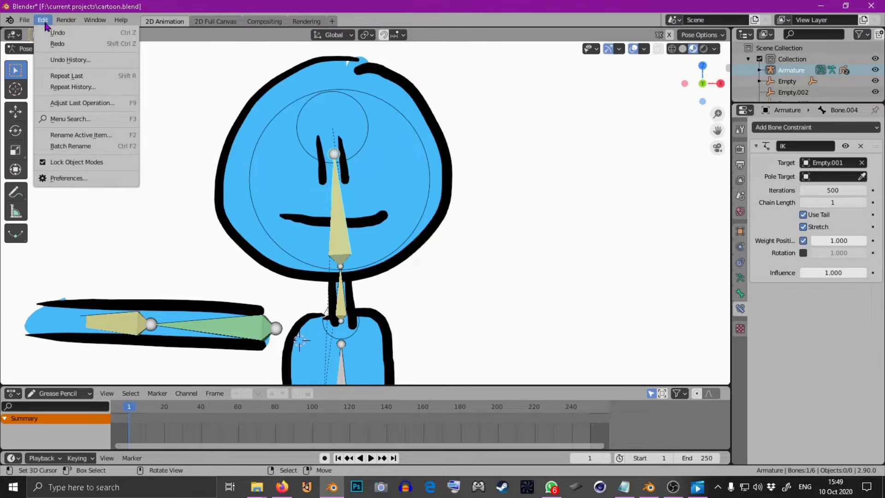
pyautogui.click(82, 179)
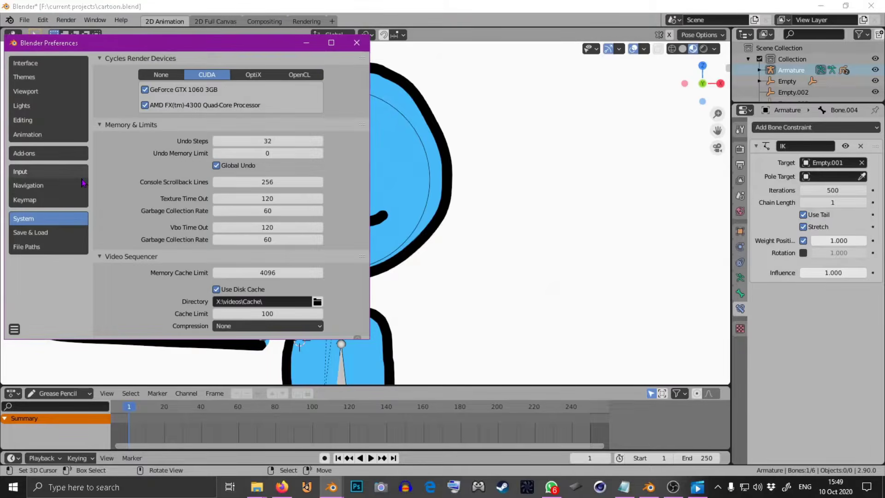
pyautogui.click(39, 154)
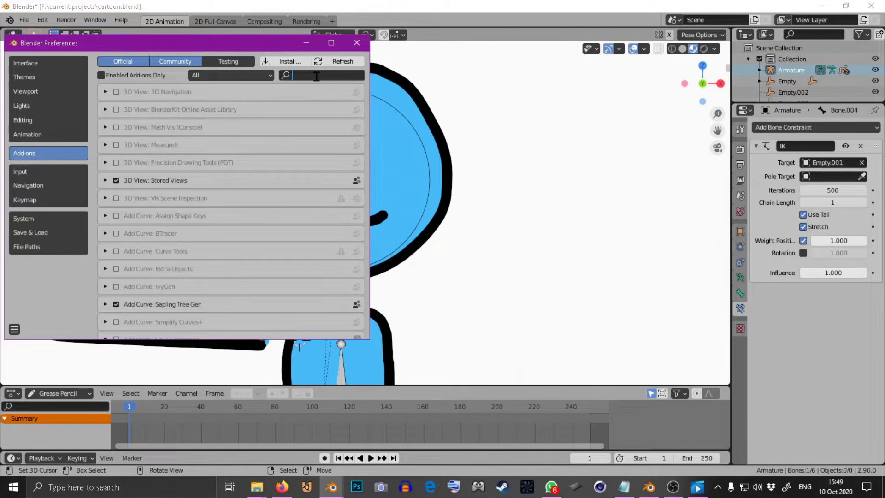
pyautogui.write('copy')
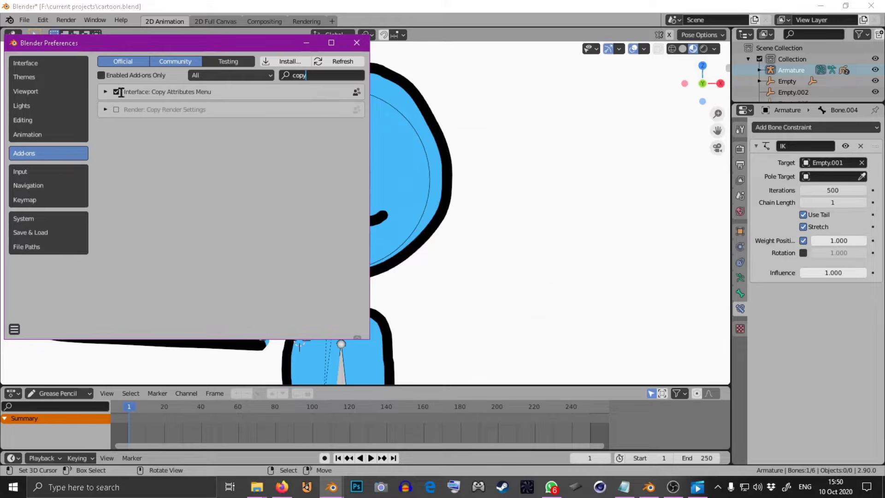
pyautogui.click(356, 43)
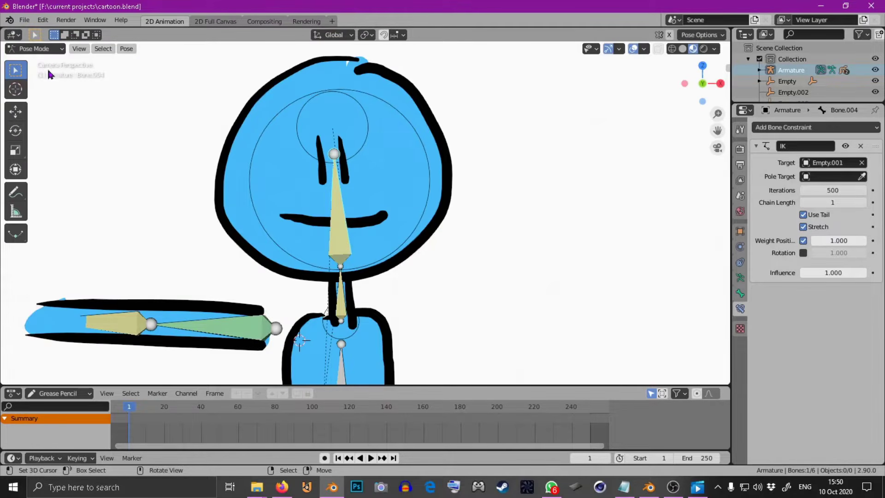
# Step: In Pose Mode, select the neck bone and add the head bone as active, and run Copy Selected Constraints
pyautogui.click(46, 49)
pyautogui.click(35, 48)
pyautogui.click(44, 59)
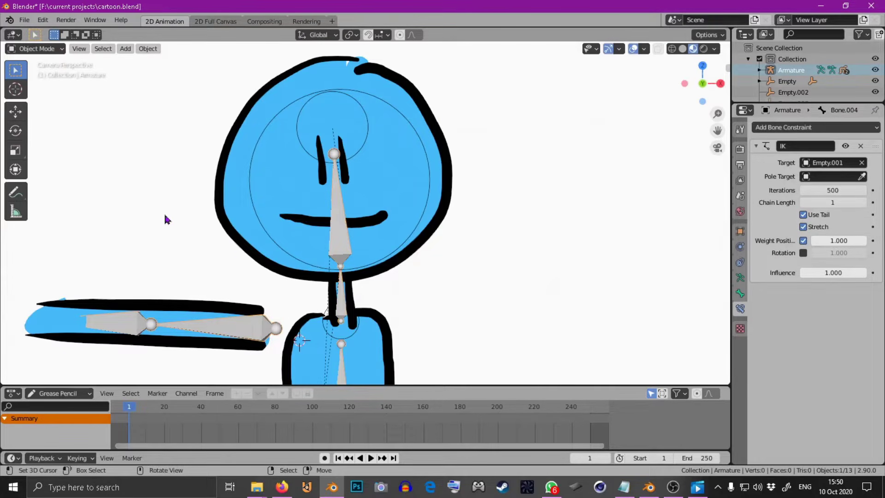
pyautogui.click(35, 48)
pyautogui.click(41, 87)
pyautogui.click(342, 297)
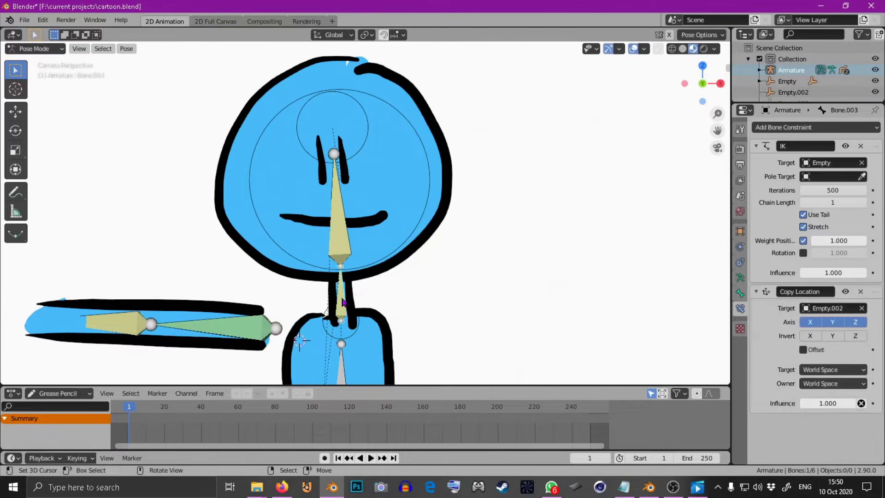
pyautogui.keyDown('shift'); pyautogui.click(344, 249); pyautogui.keyUp('shift')
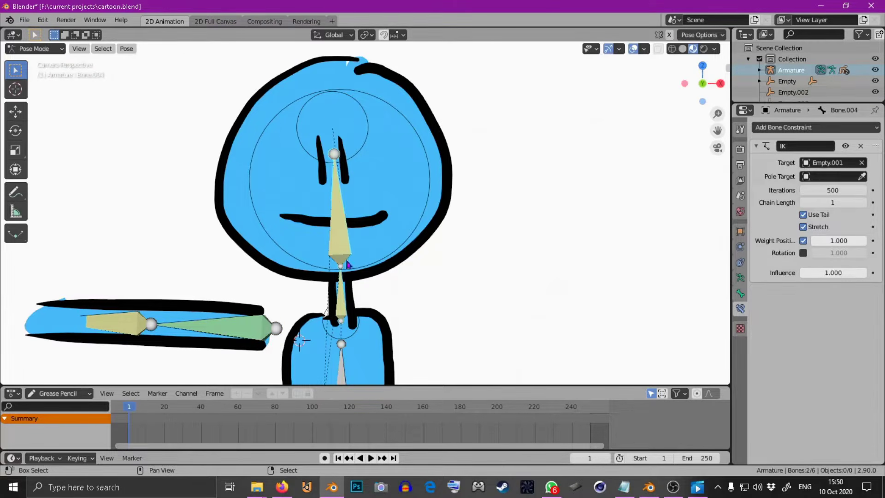
pyautogui.keyDown('shift'); pyautogui.click(343, 303); pyautogui.keyUp('shift')
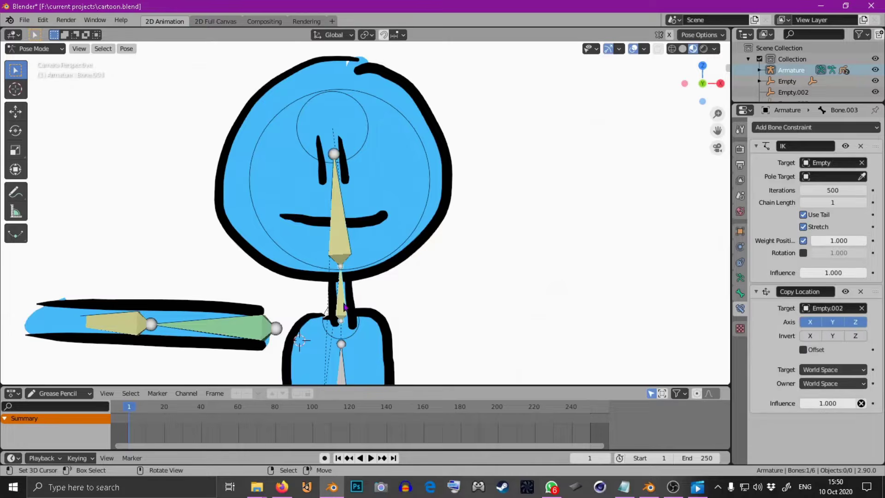
pyautogui.keyDown('shift'); pyautogui.click(343, 233); pyautogui.keyUp('shift')
pyautogui.hotkey('ctrl', 'c')
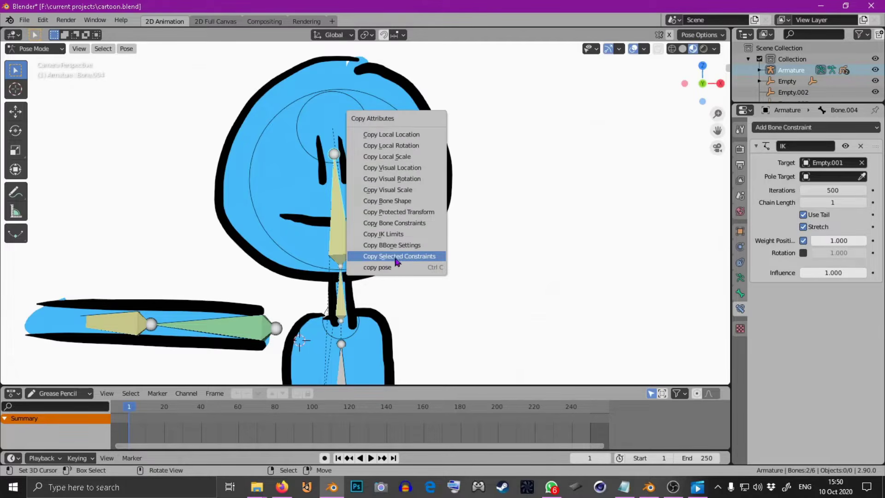
pyautogui.click(413, 257)
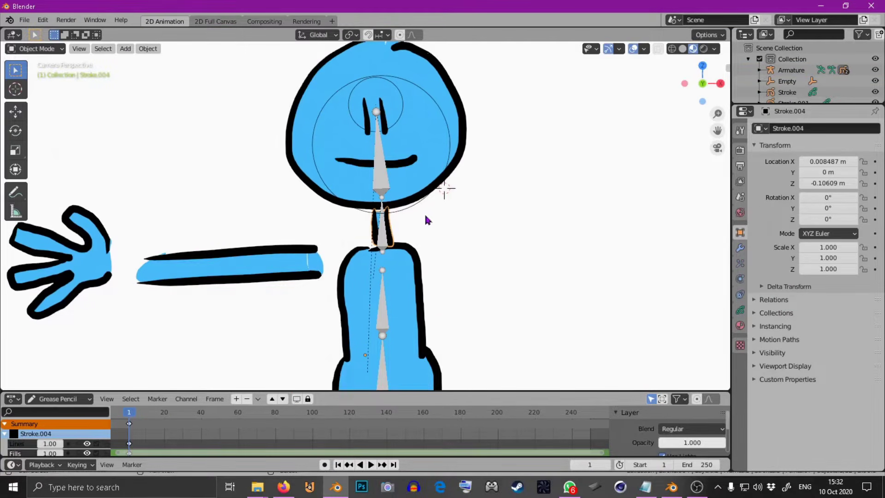
# Step: Move the head bone slightly down in the armature's Edit Mode and return to Object Mode
pyautogui.keyDown('shift'); pyautogui.moveTo(424, 218); pyautogui.dragTo(444, 243, button='middle'); pyautogui.keyUp('shift')
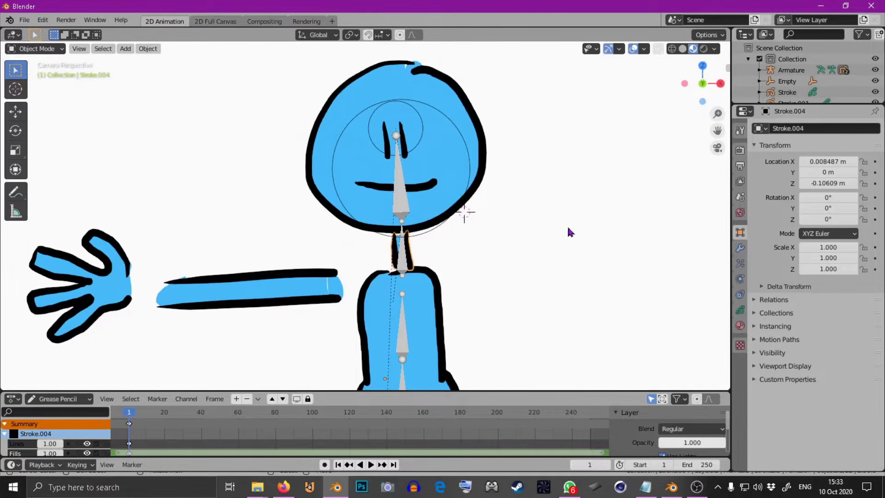
pyautogui.click(406, 206)
pyautogui.press('Tab')
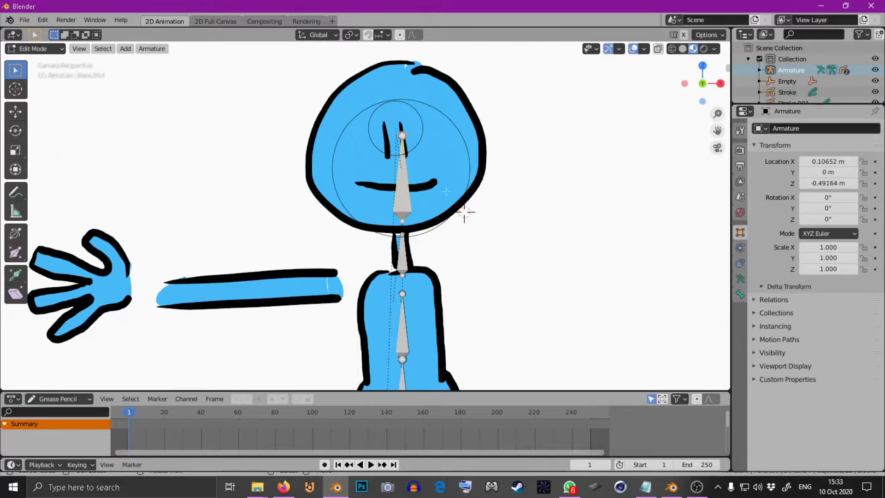
pyautogui.press('g')
pyautogui.click(464, 212)
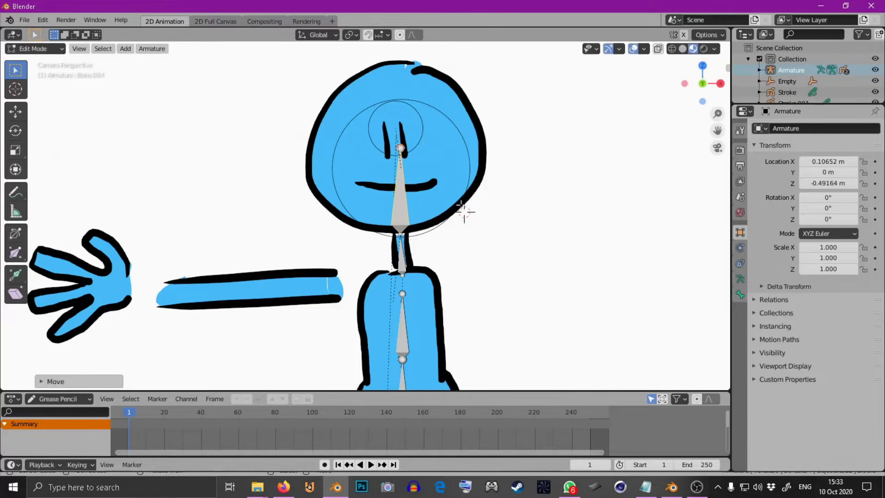
pyautogui.press('Tab')
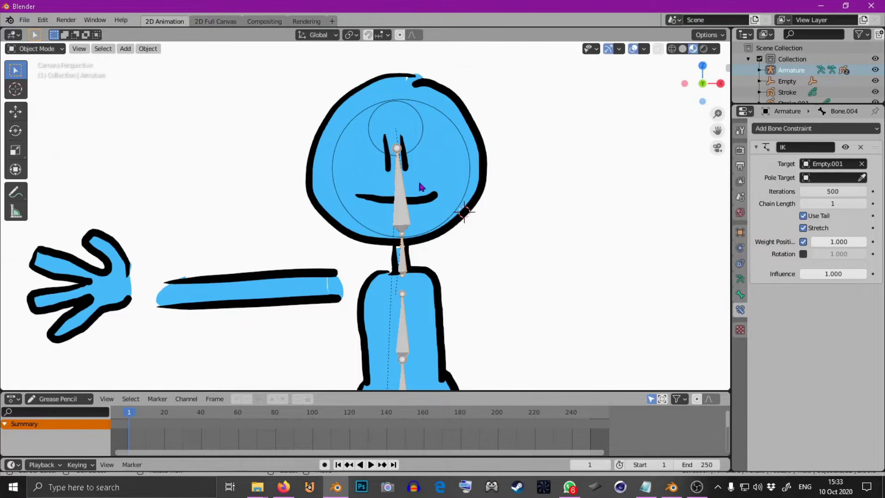
# Step: Move the neck drawing up to about Z -0.056 m and enlarge its strokes in Edit Mode
pyautogui.click(399, 259)
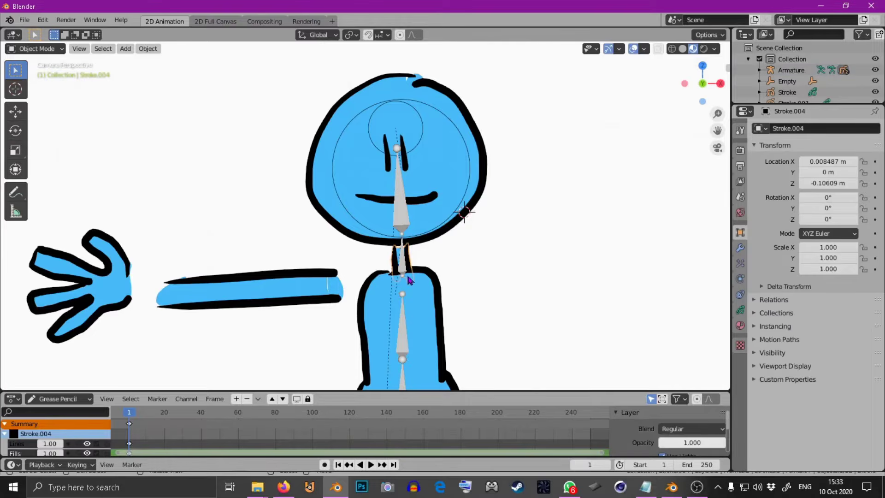
pyautogui.press('g')
pyautogui.click(460, 247)
pyautogui.press('Tab')
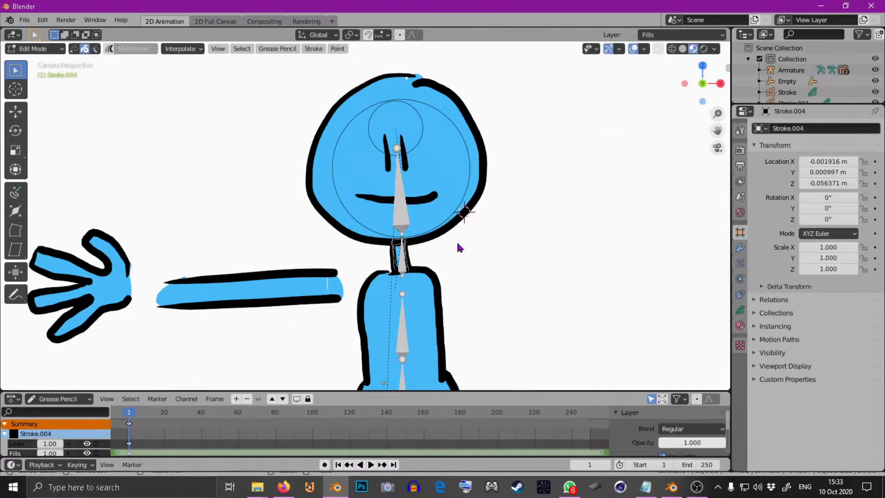
pyautogui.press('s')
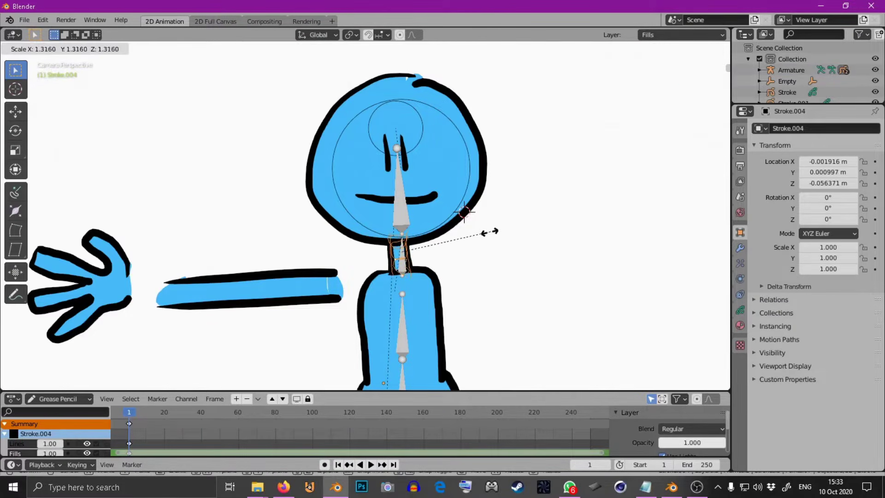
pyautogui.click(492, 234)
pyautogui.press('s')
pyautogui.click(496, 228)
pyautogui.press('Tab')
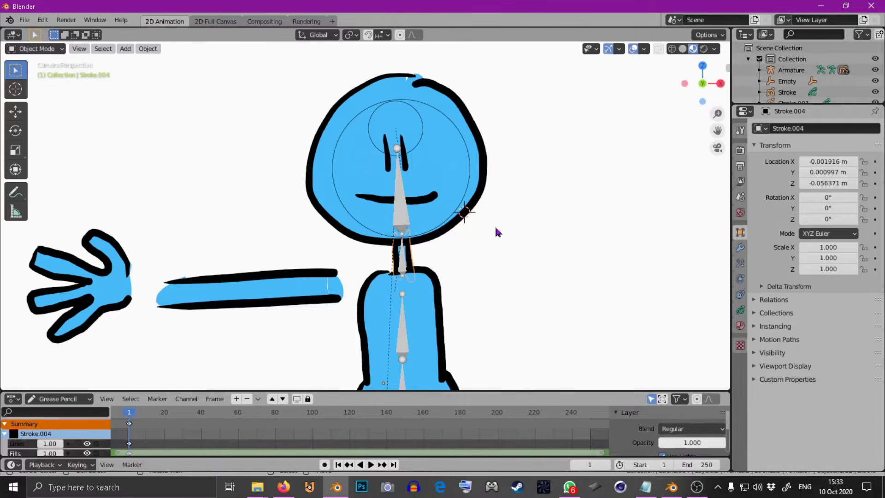
pyautogui.click(440, 194)
pyautogui.press('g')
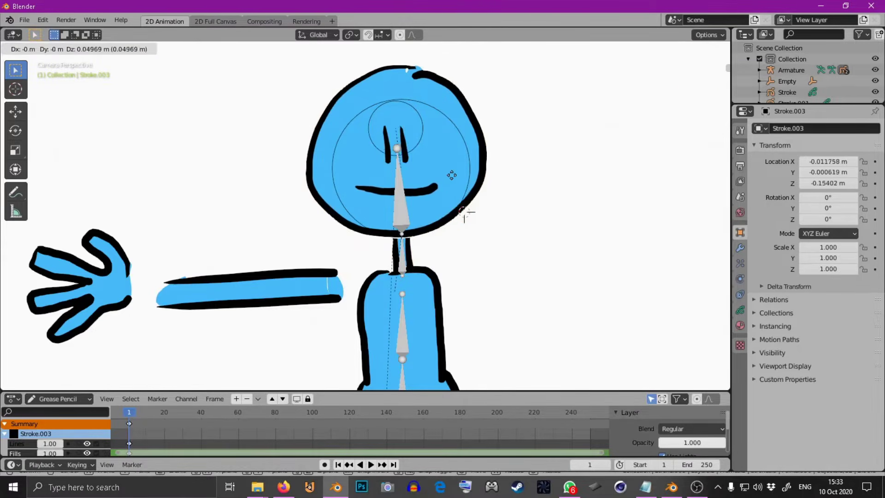
pyautogui.click(460, 179)
# Step: Test the head's tilt against the adjusted neck by rotating the large circle empty, cancelling the rotation
pyautogui.click(472, 170)
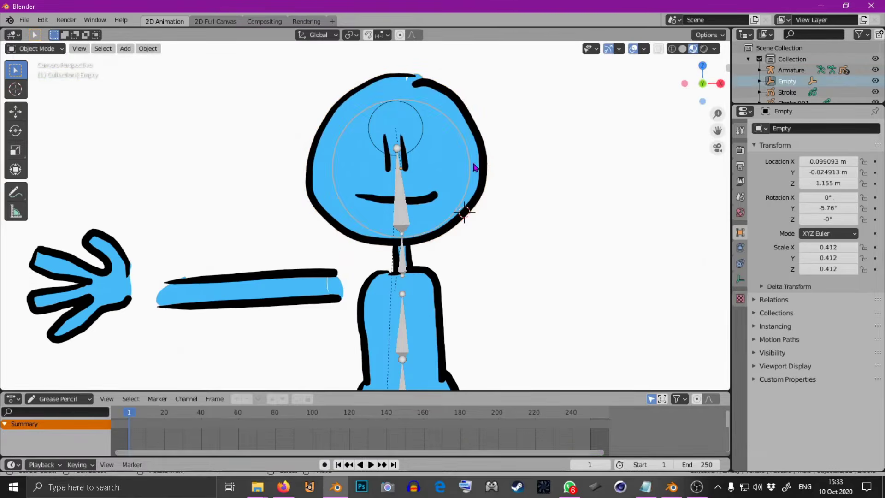
pyautogui.press('r')
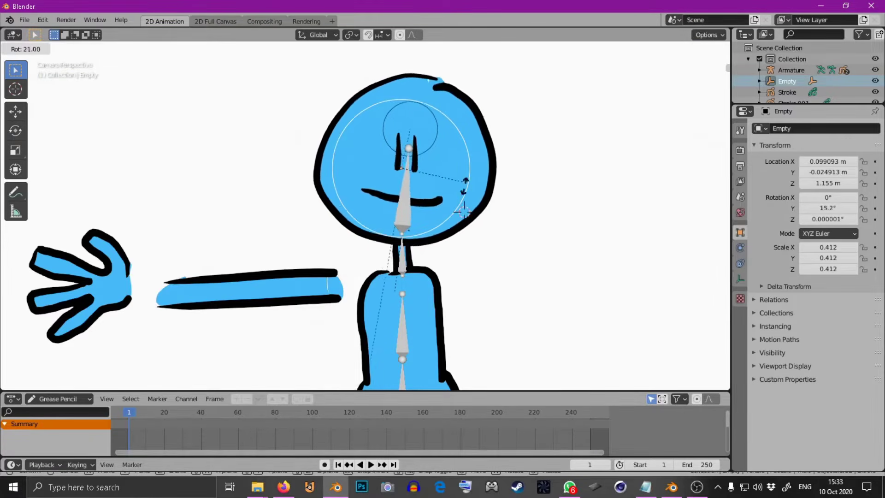
pyautogui.click(468, 174)
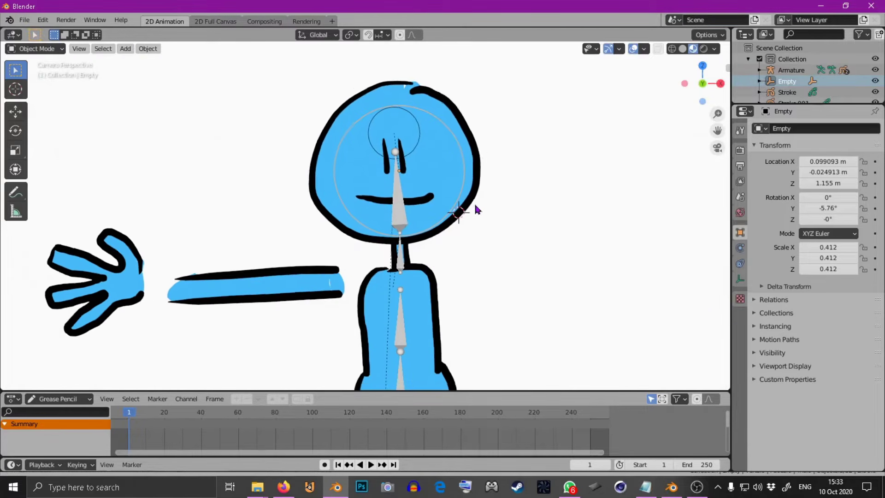
# Step: Place the 3D cursor at the neck bone's base, add a circle empty there and scale it down to about 0.083
pyautogui.scroll(-1, 474, 208)
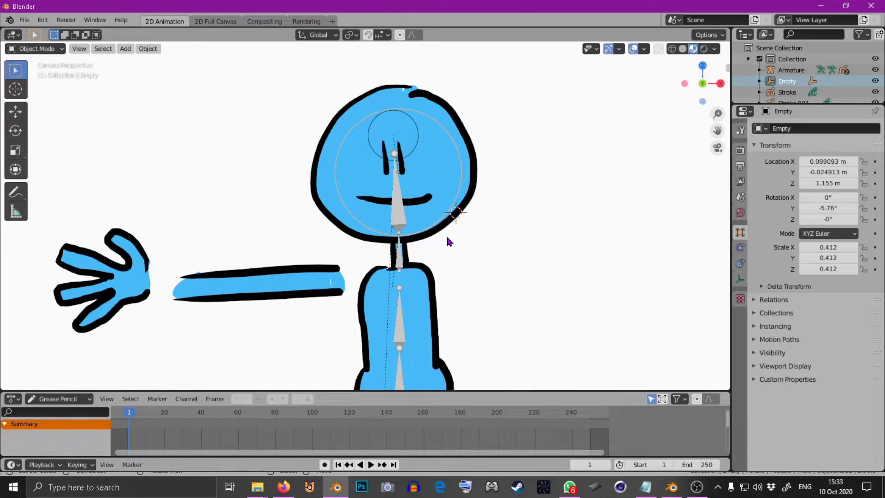
pyautogui.scroll(3, 430, 251)
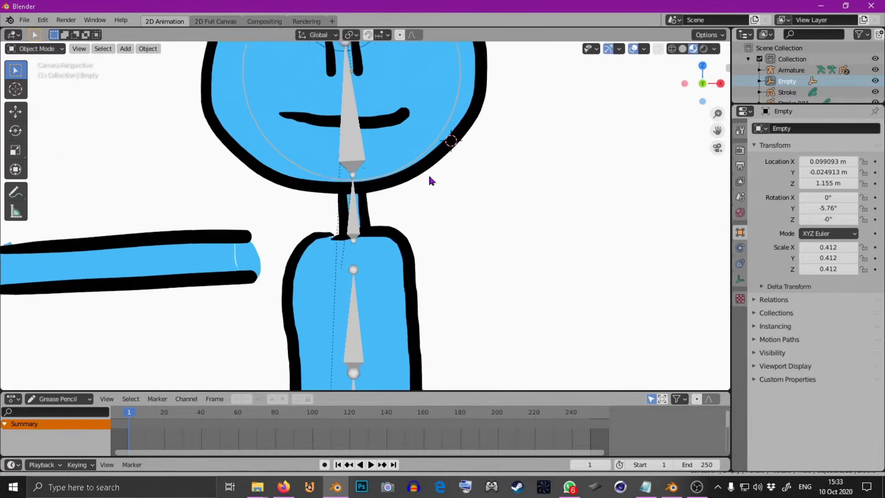
pyautogui.keyDown('shift'); pyautogui.rightClick(354, 243); pyautogui.keyUp('shift')
pyautogui.click(126, 49)
pyautogui.moveTo(186, 176)
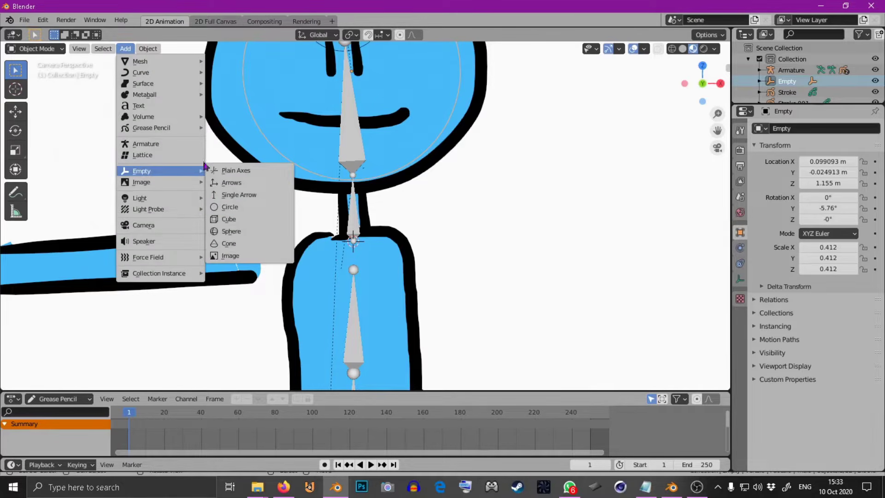
pyautogui.click(252, 209)
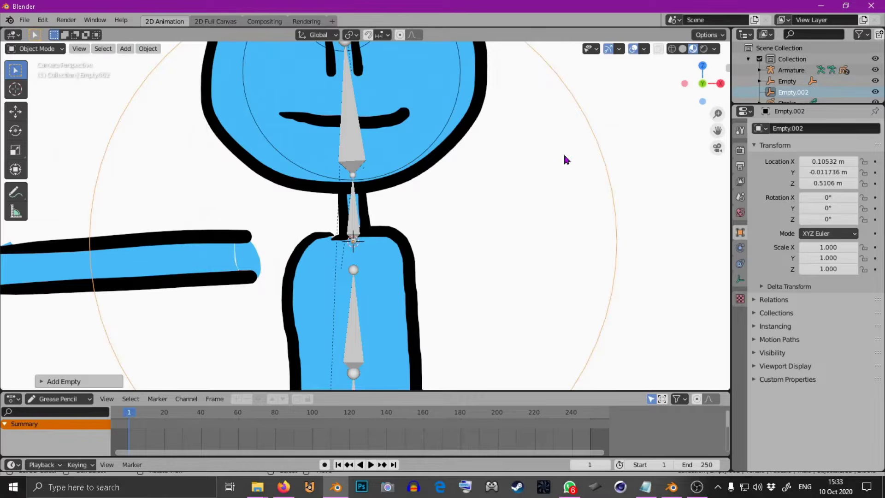
pyautogui.press('s')
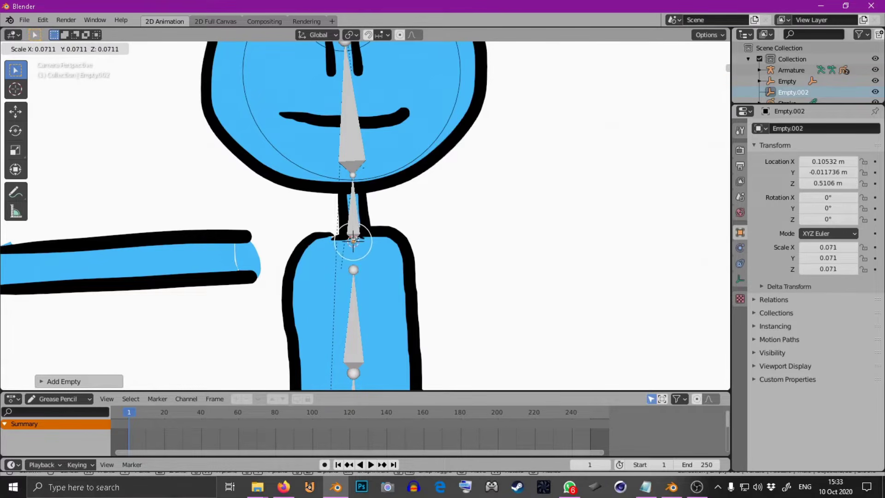
pyautogui.click(371, 236)
# Step: In Pose Mode, add a Copy Location constraint to the neck bone with the new neck-base circle empty, Empty.002, as its target
pyautogui.click(350, 211)
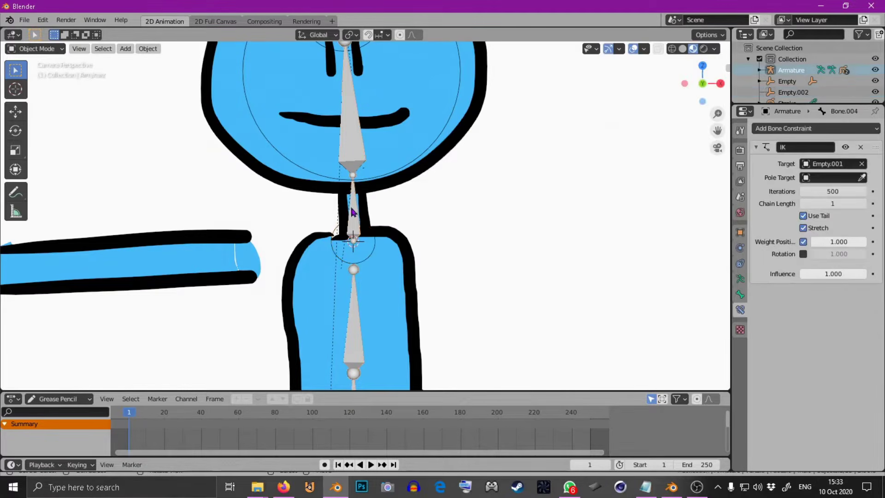
pyautogui.click(37, 48)
pyautogui.click(41, 85)
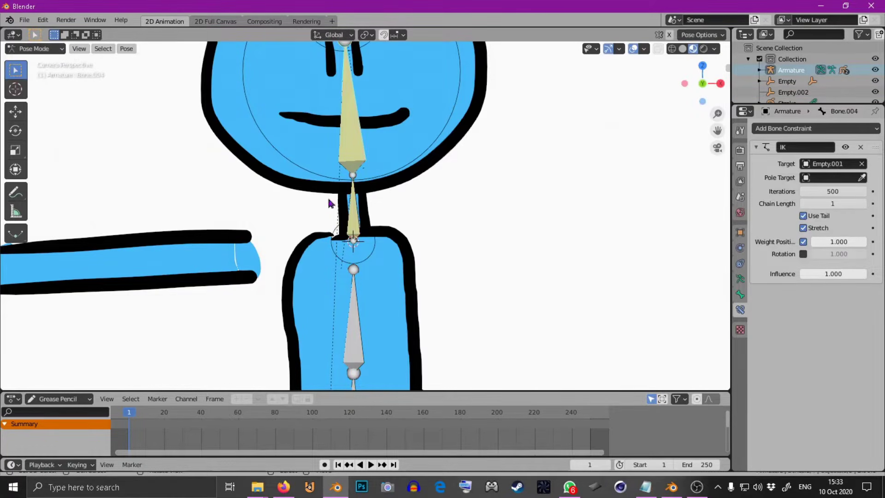
pyautogui.click(356, 225)
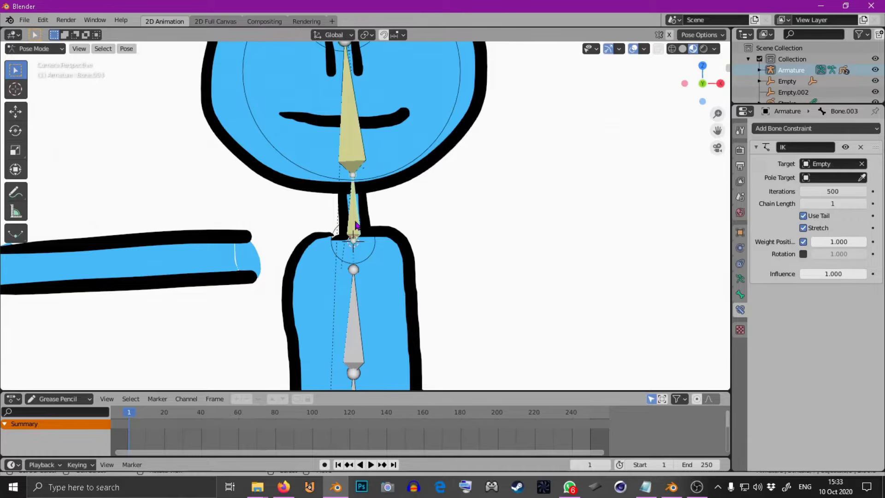
pyautogui.click(804, 129)
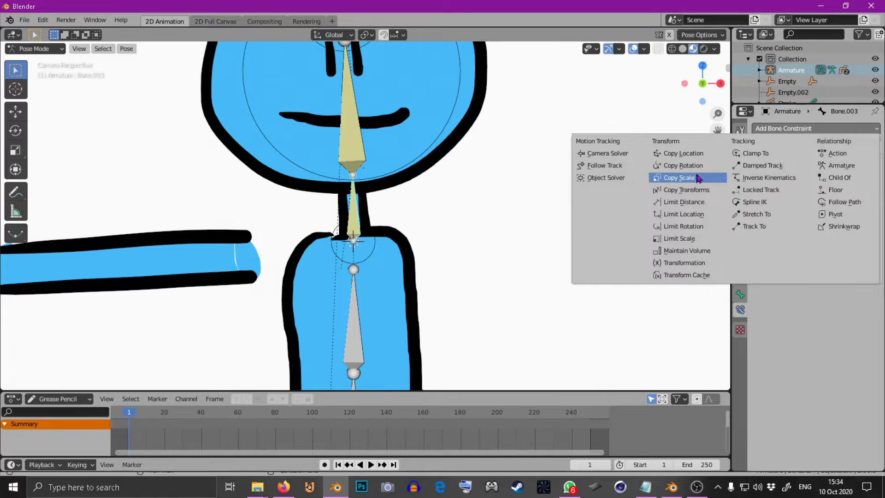
pyautogui.click(699, 159)
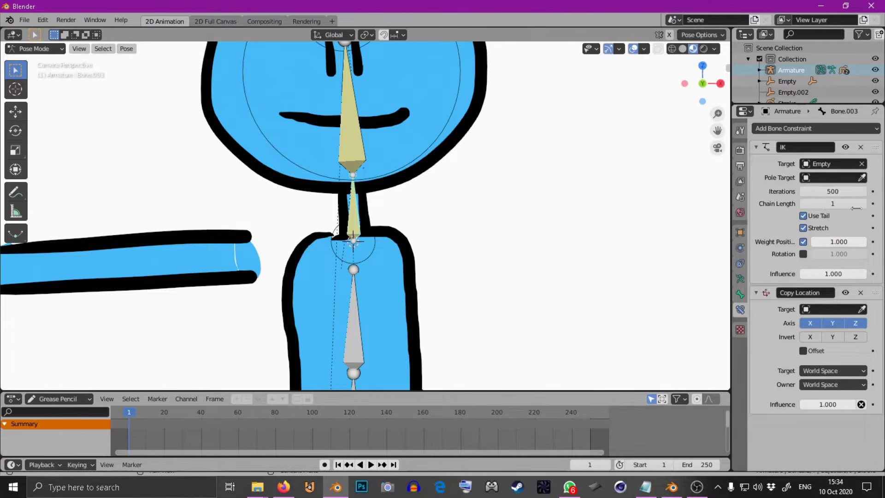
pyautogui.click(861, 309)
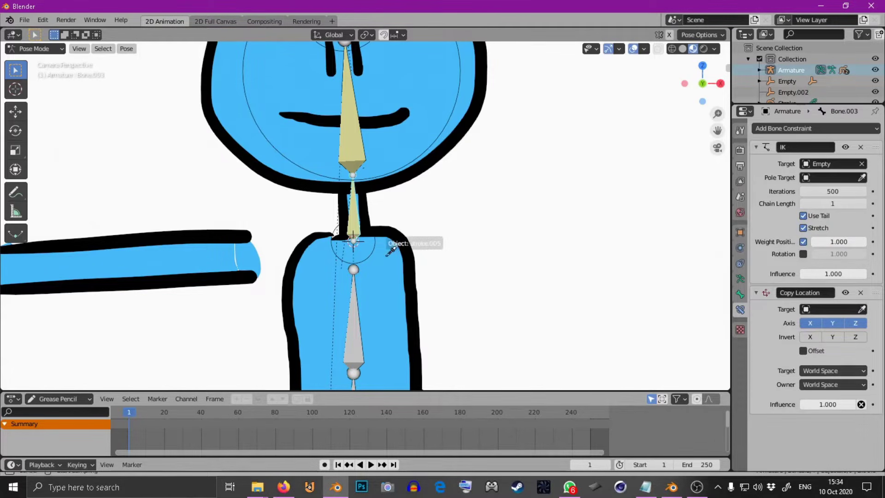
pyautogui.click(371, 252)
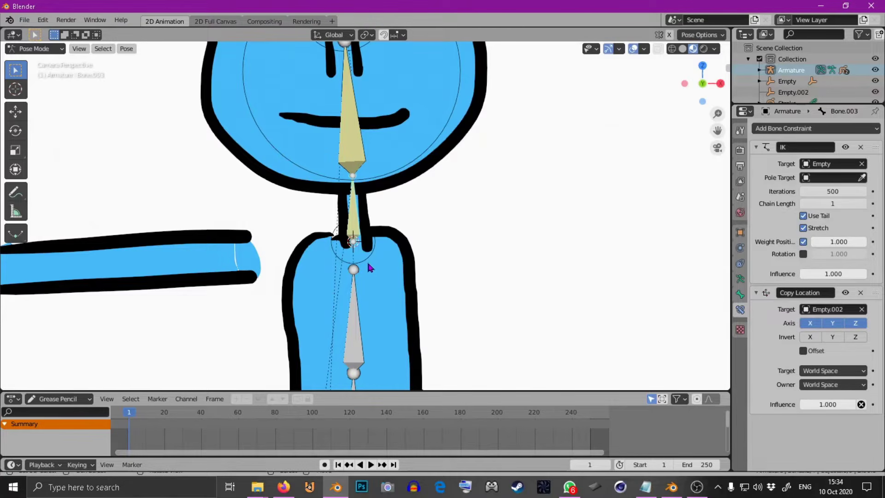
# Step: Return to Object Mode and test the Copy Location constraint by moving the neck-base empty, cancelling the move
pyautogui.click(34, 48)
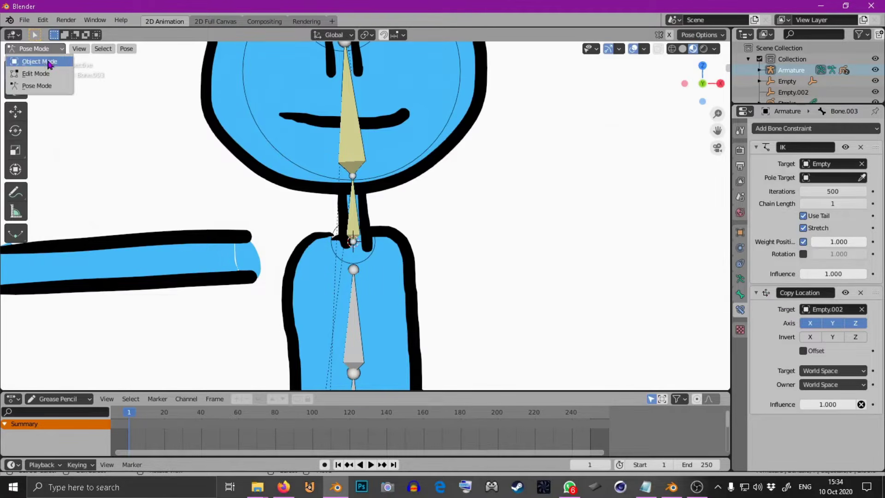
pyautogui.click(35, 60)
pyautogui.click(369, 264)
pyautogui.scroll(-5, 383, 286)
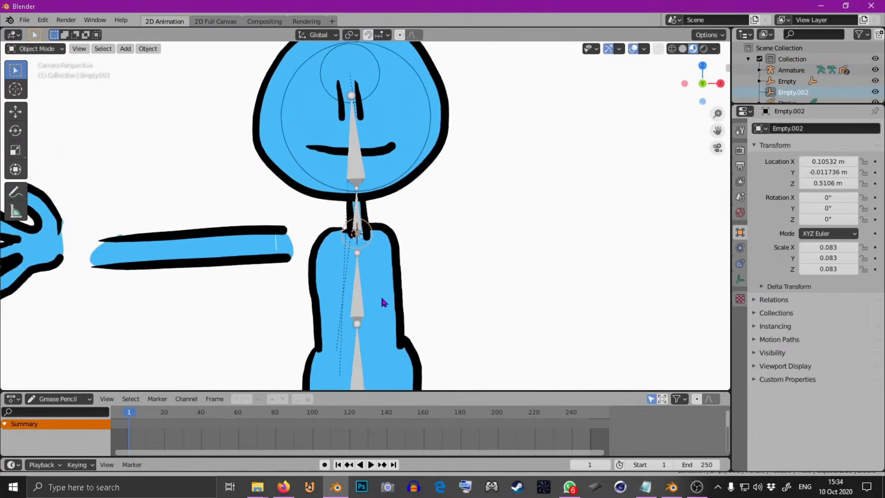
pyautogui.press('g')
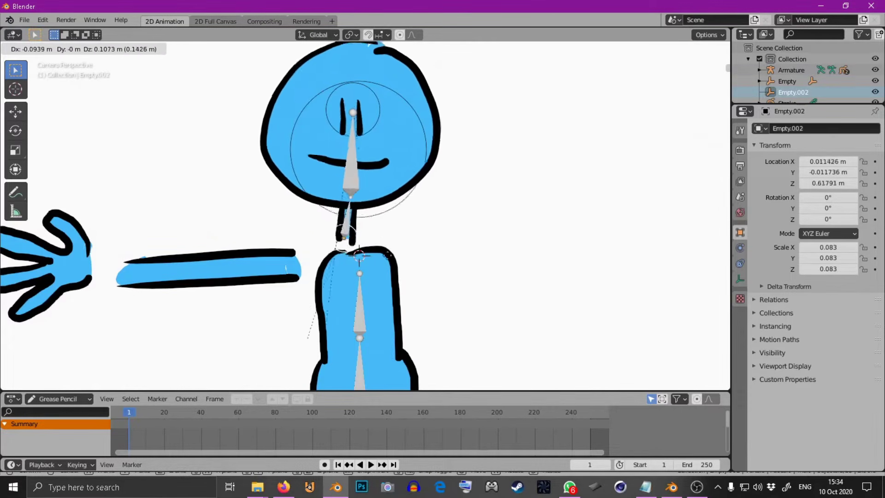
pyautogui.click(389, 274)
# Step: Select the large head circle empty together with the neck-base empty and test moving both, cancelling the moves
pyautogui.keyDown('shift'); pyautogui.click(359, 119); pyautogui.keyUp('shift')
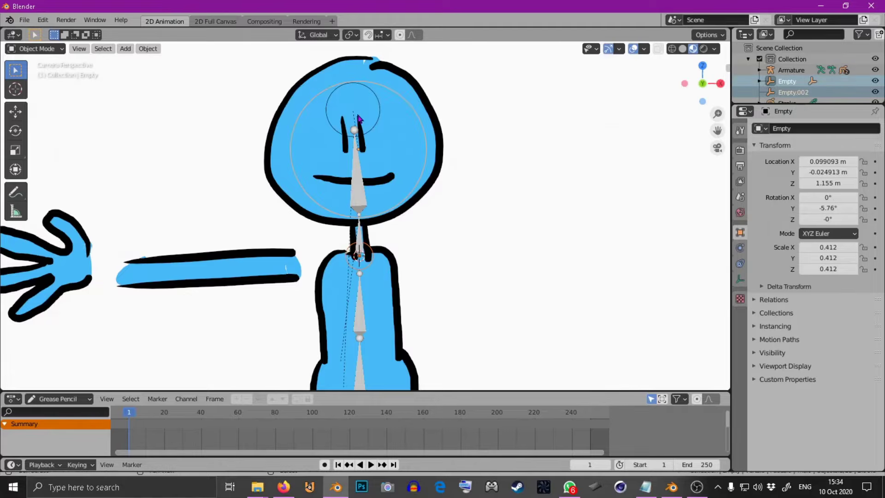
pyautogui.click(428, 165)
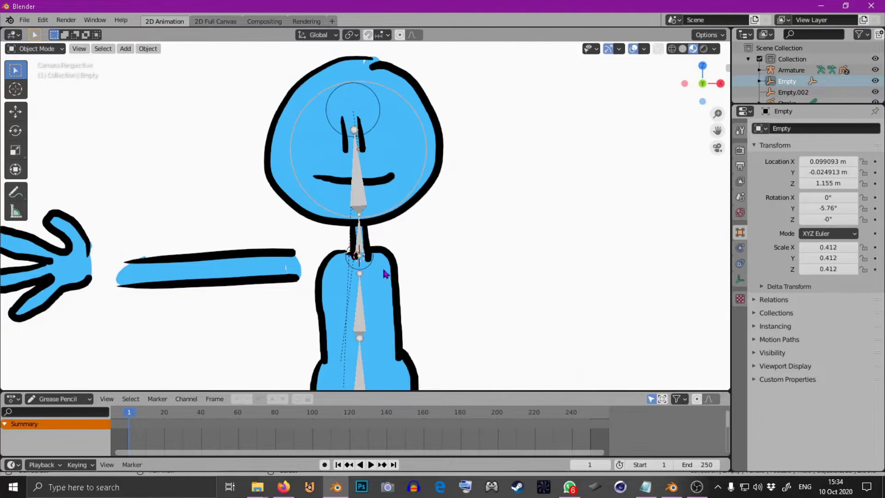
pyautogui.keyDown('shift'); pyautogui.click(369, 270); pyautogui.keyUp('shift')
pyautogui.press('g')
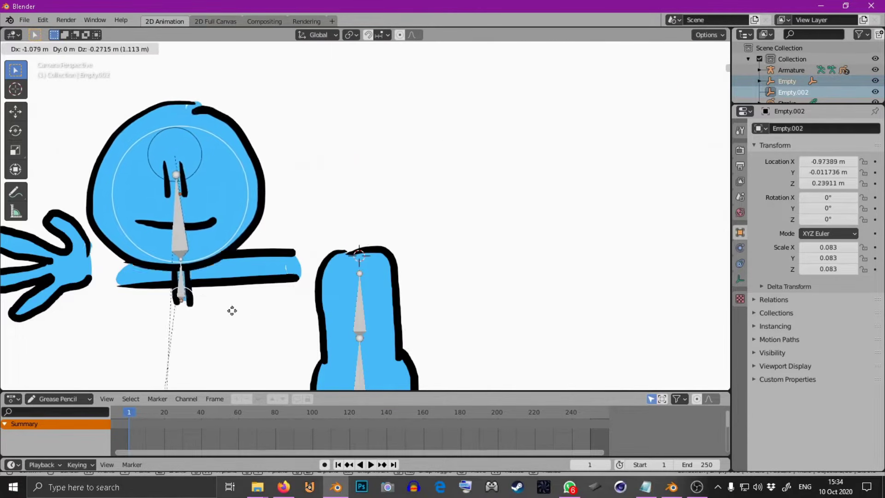
pyautogui.press('Escape')
pyautogui.press('g')
pyautogui.press('Escape')
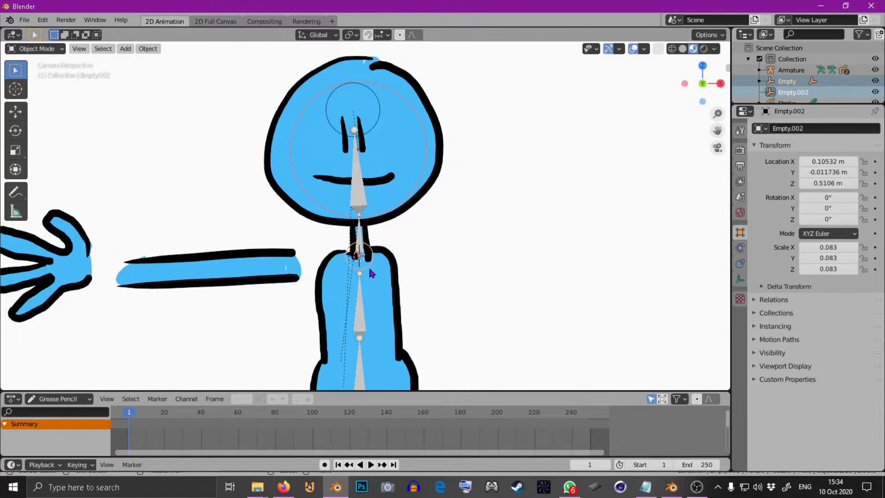
# Step: Select only the neck-base empty and test small shifts of the neck against the torso, cancelling each move
pyautogui.moveTo(370, 270)
pyautogui.keyDown('ctrl'); pyautogui.mouseDown(button='middle')
pyautogui.moveTo(376, 292)
pyautogui.moveTo(391, 219)
pyautogui.moveTo(383, 206)
pyautogui.moveTo(403, 249)
pyautogui.mouseUp(button='middle'); pyautogui.keyUp('ctrl')
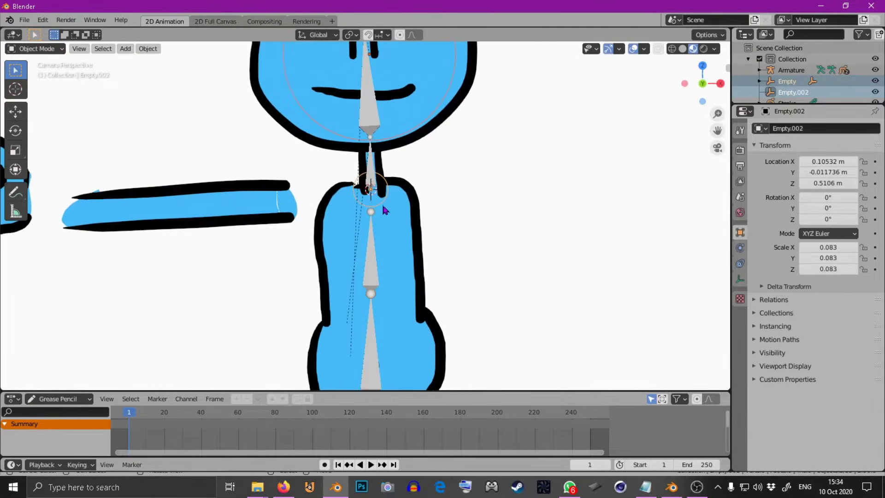
pyautogui.click(385, 210)
pyautogui.click(390, 249)
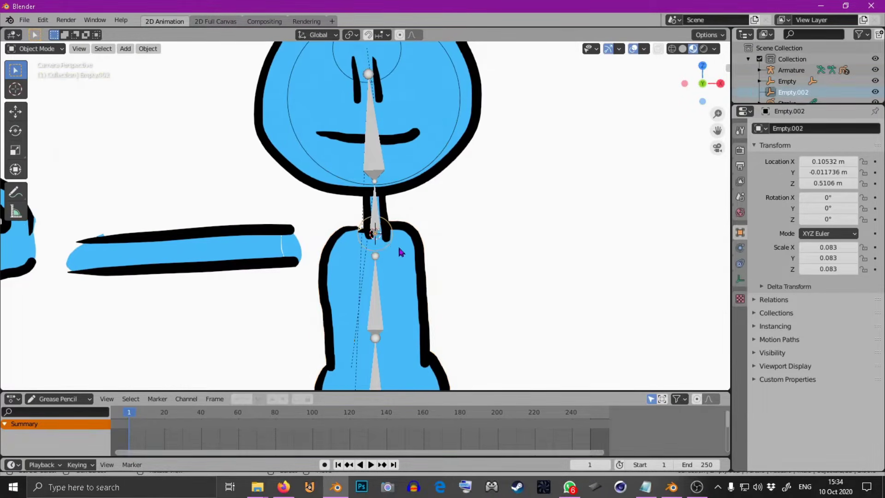
pyautogui.press('g')
pyautogui.press('Escape')
pyautogui.press('g')
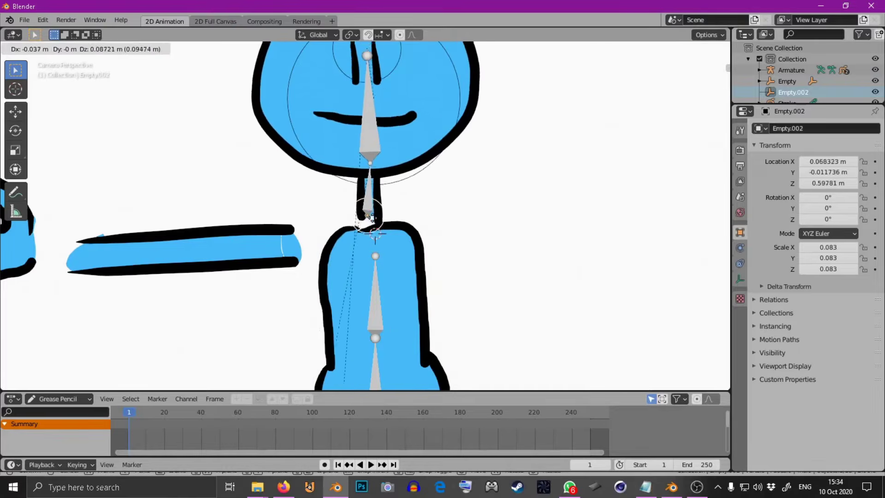
pyautogui.press('Escape')
pyautogui.scroll(-1, 406, 252)
pyautogui.keyDown('shift'); pyautogui.moveTo(406, 253); pyautogui.dragTo(409, 261, button='middle'); pyautogui.keyUp('shift')
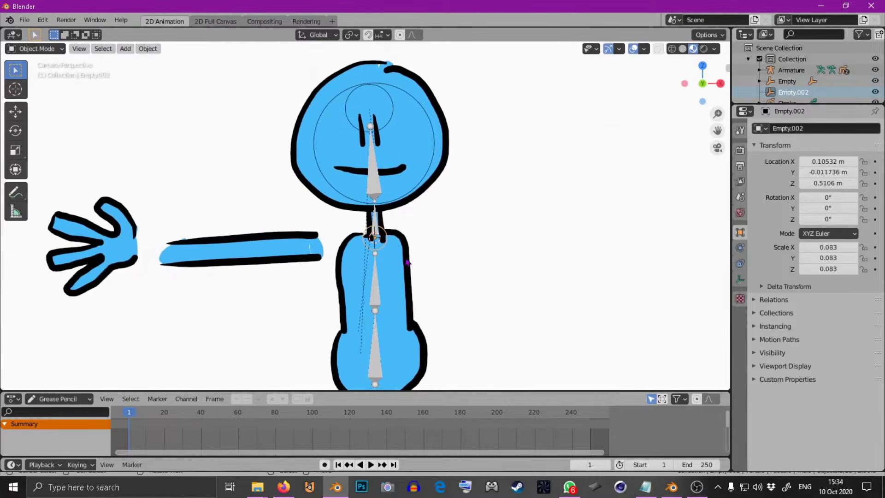
pyautogui.press('g')
pyautogui.press('Escape')
pyautogui.scroll(1, 395, 264)
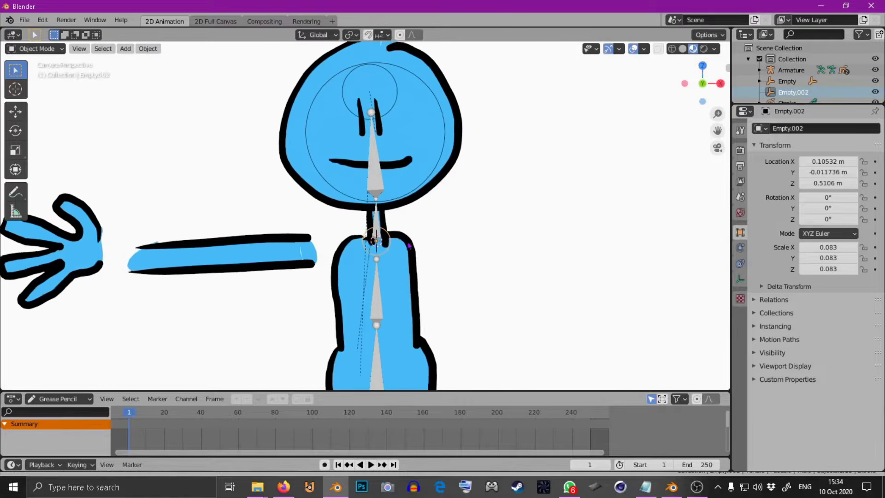
pyautogui.keyDown('shift'); pyautogui.moveTo(395, 264); pyautogui.dragTo(398, 271, button='middle'); pyautogui.keyUp('shift')
pyautogui.press('g')
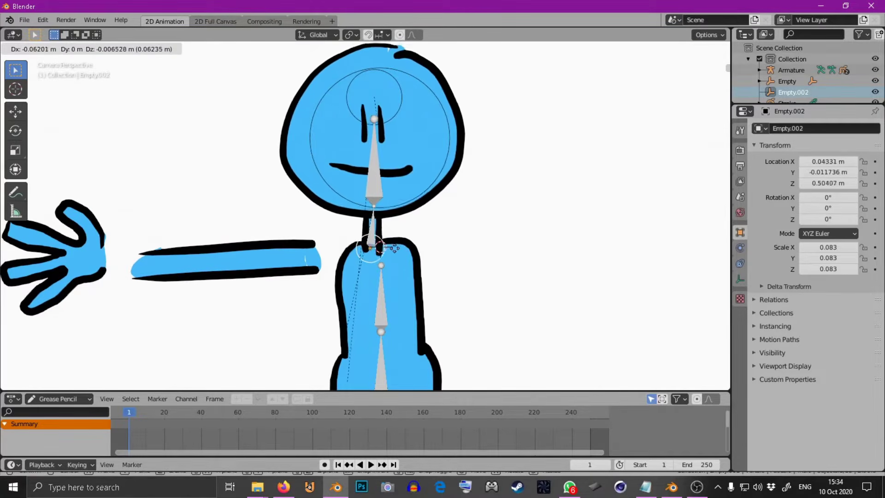
pyautogui.click(395, 247)
pyautogui.scroll(2, 395, 247)
pyautogui.scroll(1, 395, 247)
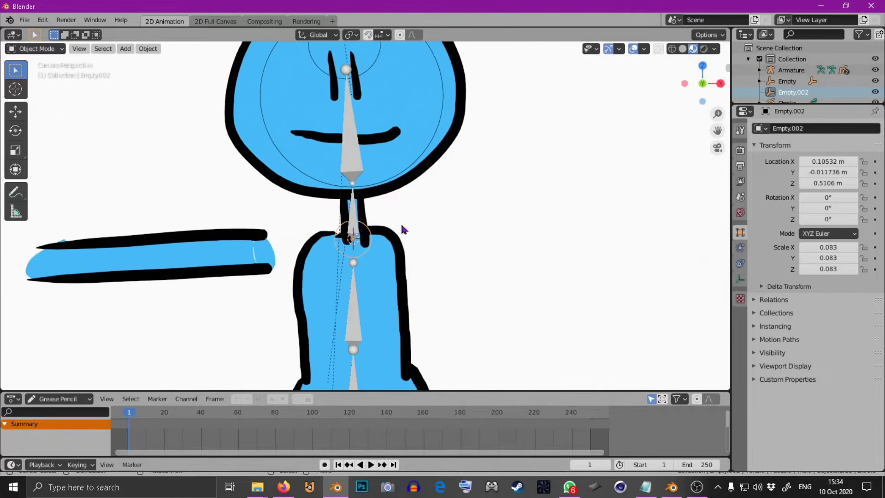
pyautogui.press('g')
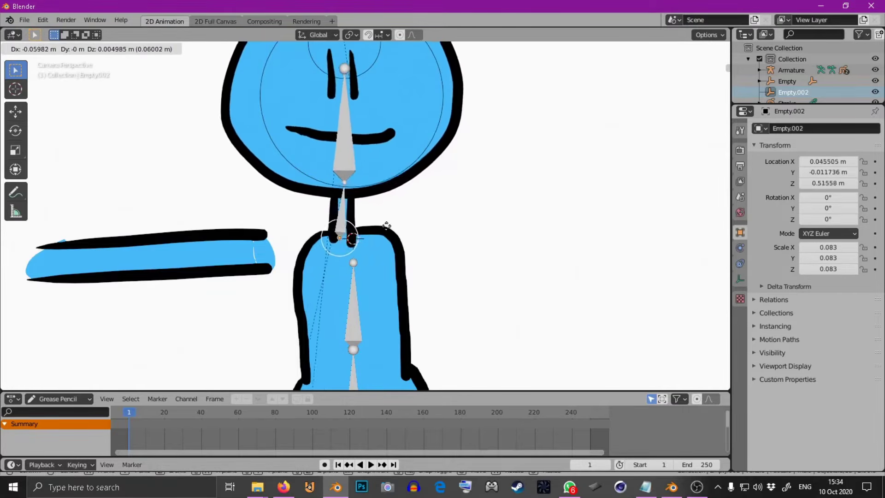
pyautogui.rightClick(393, 226)
pyautogui.scroll(-3, 410, 232)
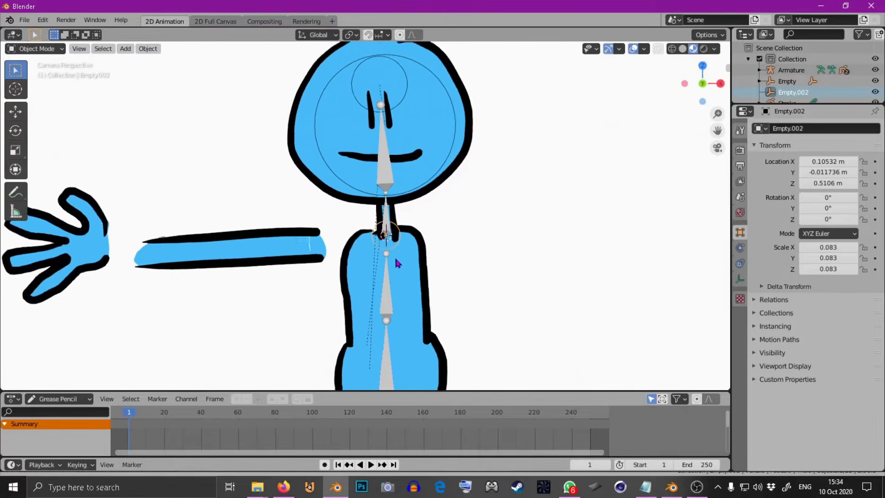
pyautogui.press('g')
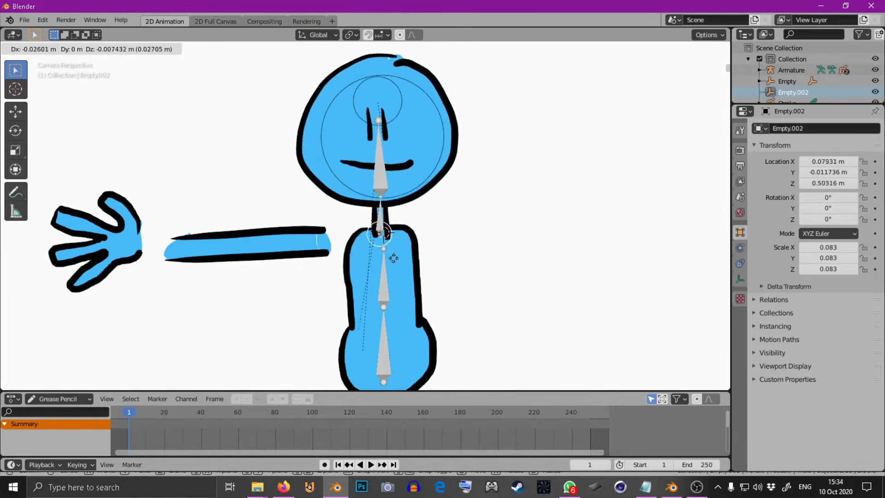
pyautogui.rightClick(394, 254)
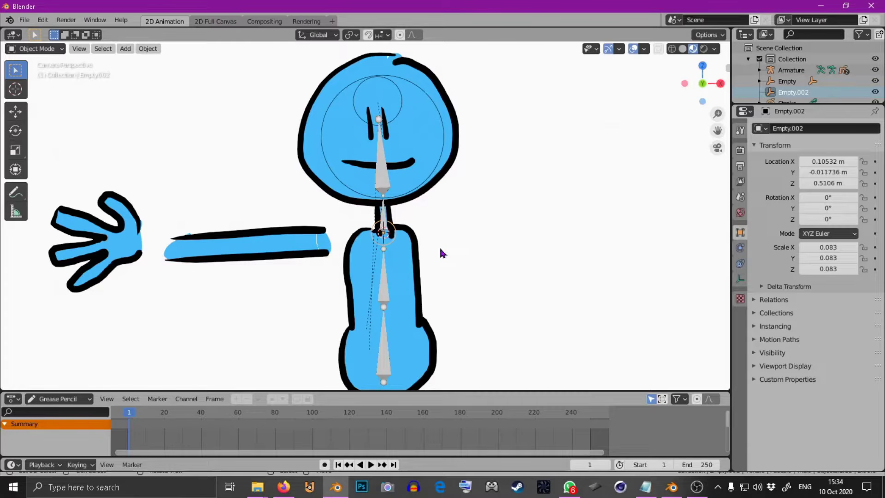
# Step: In the armature's Edit Mode, extrude a bone from the upper torso bone's tip sideways to the shoulder nearest the separated arm
pyautogui.scroll(2, 397, 242)
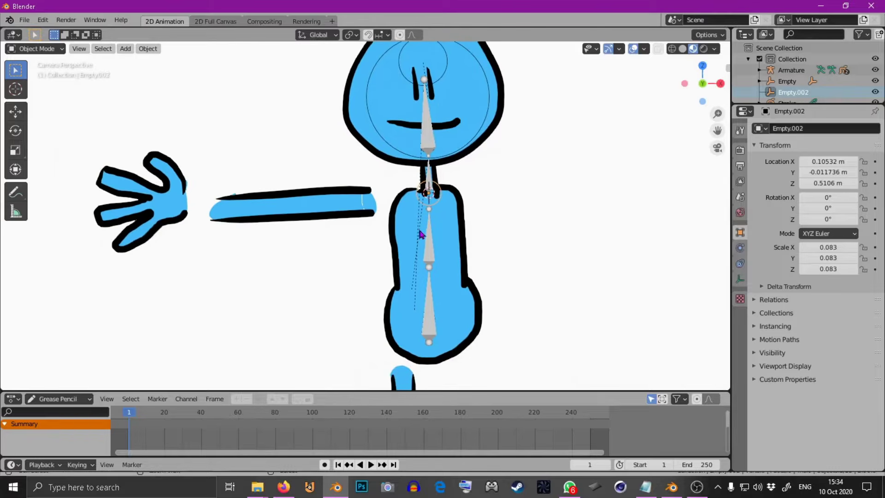
pyautogui.scroll(1, 419, 233)
pyautogui.click(442, 245)
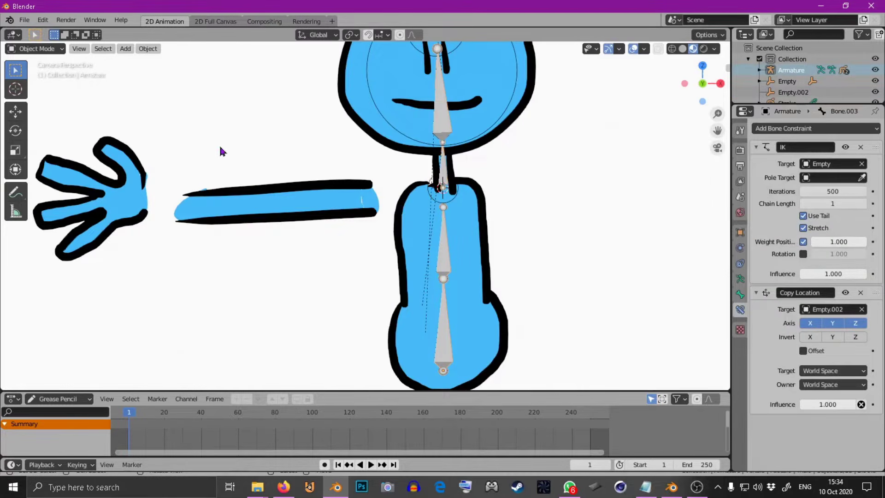
pyautogui.press('Tab')
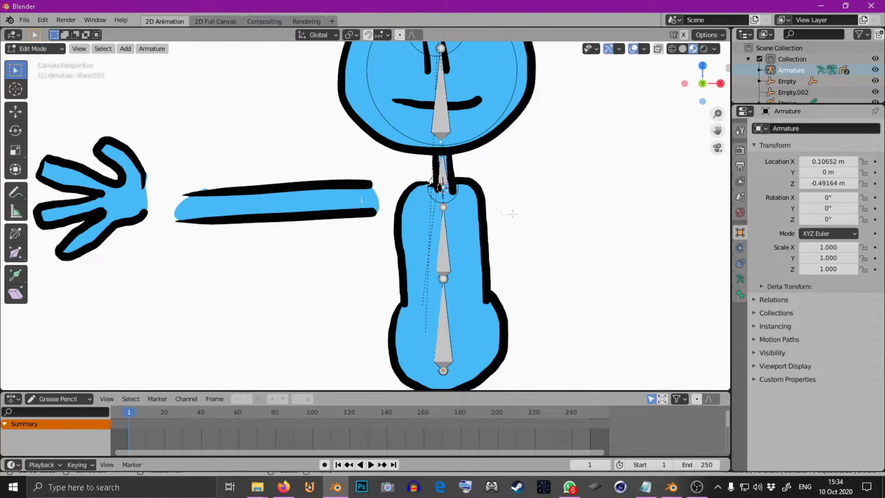
pyautogui.press('e')
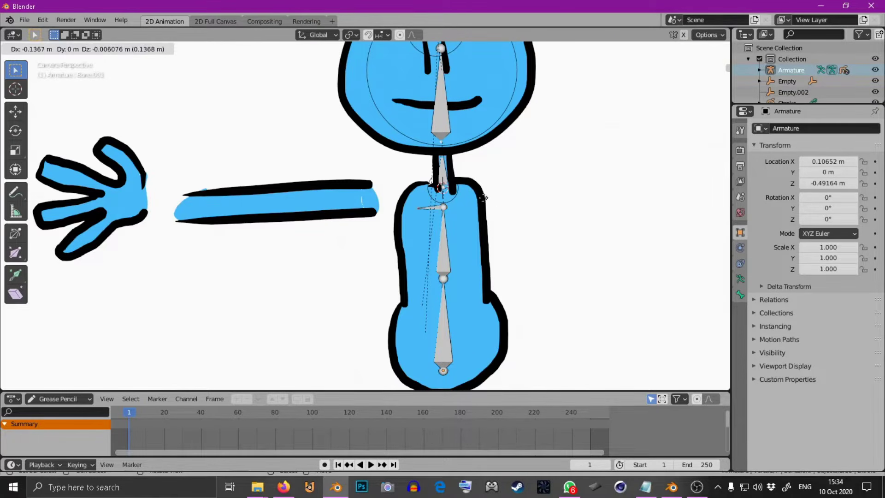
pyautogui.click(470, 192)
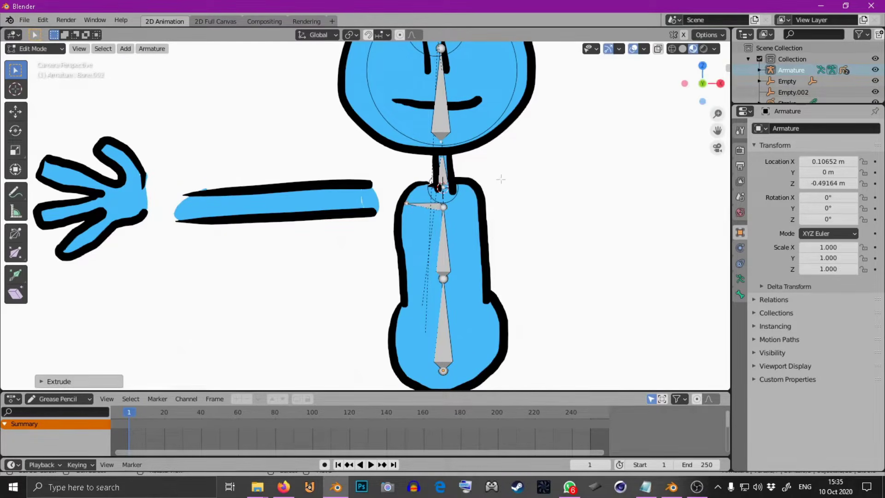
# Step: Extrude an upper-arm bone from the shoulder joint to the middle of the arm and a forearm bone on to the wrist end
pyautogui.press('e')
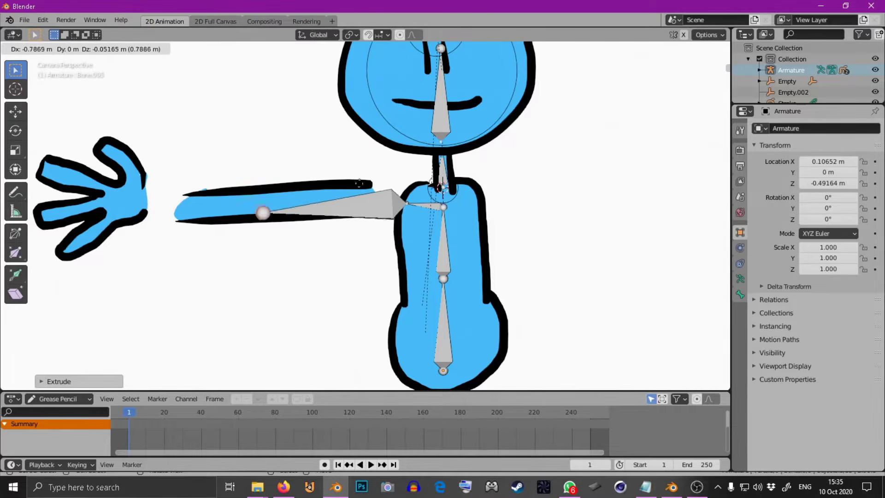
pyautogui.click(395, 172)
pyautogui.press('e')
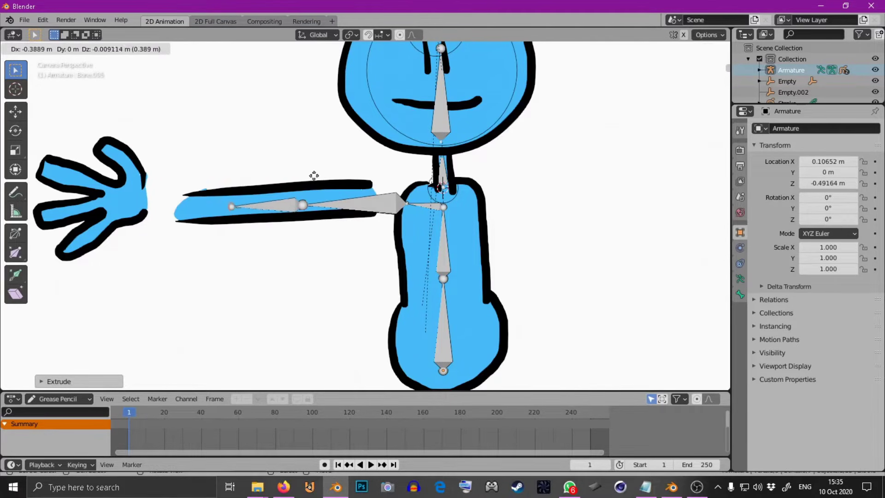
pyautogui.click(288, 174)
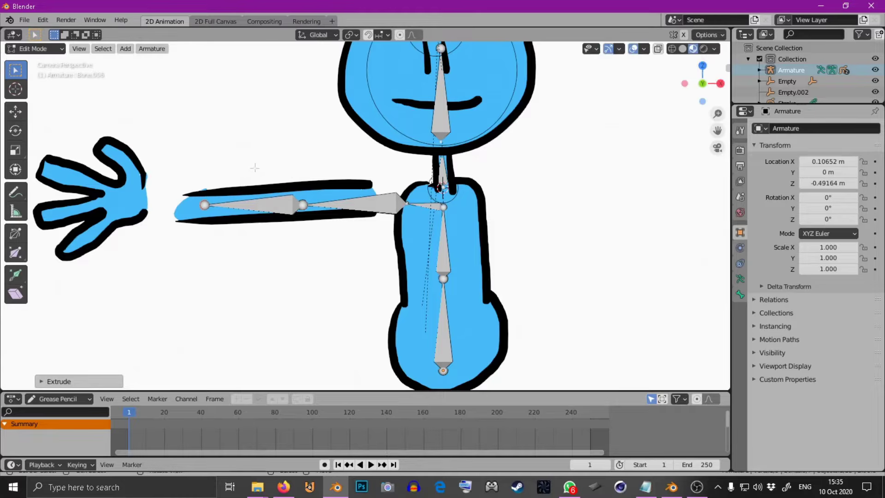
# Step: Delete the short connecting bone between the upper torso bone and the shoulder joint
pyautogui.click(423, 205)
pyautogui.press('x')
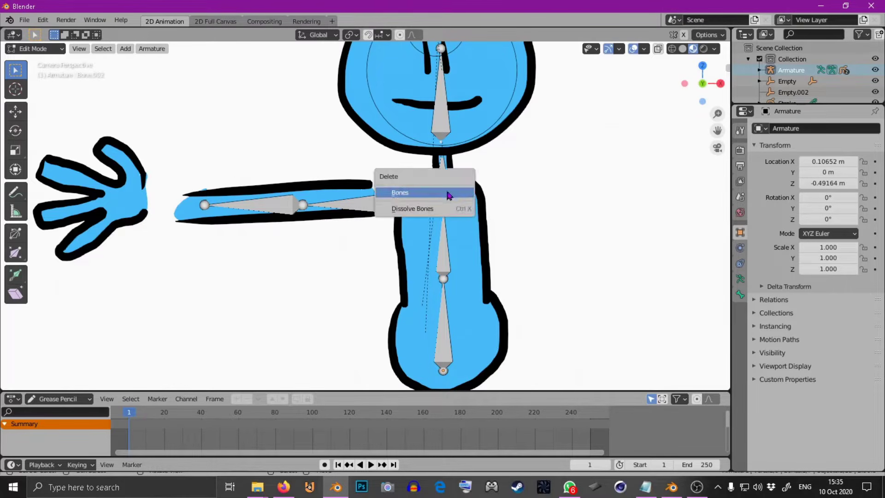
pyautogui.click(449, 195)
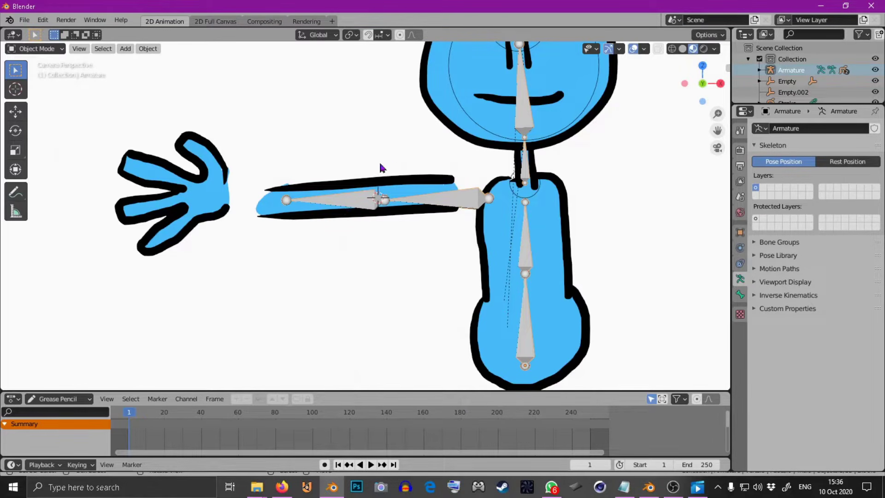
# Step: Add a lattice at the arm's elbow and set its Resolution U to 12
pyautogui.keyDown('shift'); pyautogui.moveTo(420, 190); pyautogui.dragTo(410, 217, button='middle'); pyautogui.keyUp('shift')
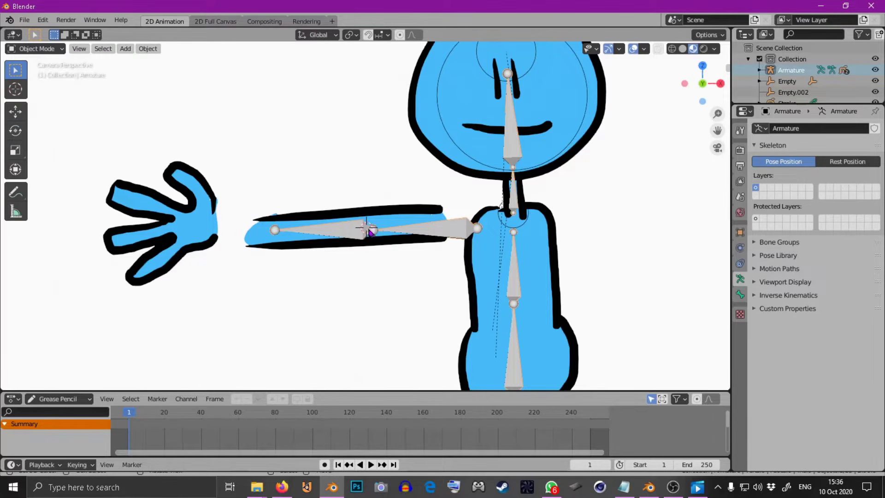
pyautogui.click(126, 49)
pyautogui.click(126, 48)
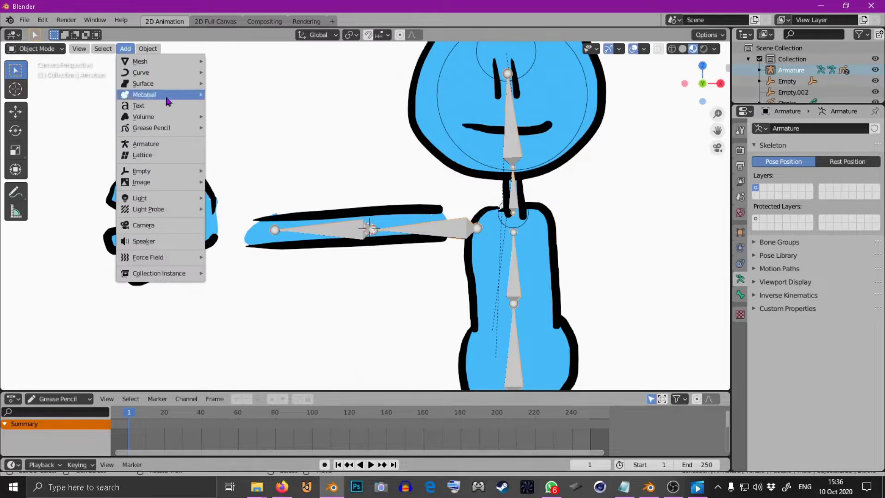
pyautogui.click(183, 157)
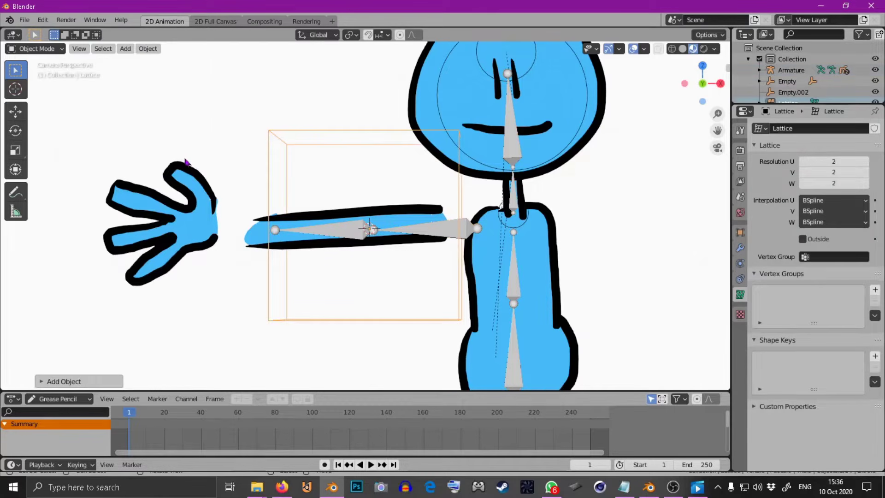
pyautogui.moveTo(856, 161); pyautogui.dragTo(870, 165)
pyautogui.click(869, 162)
pyautogui.click(870, 162)
pyautogui.click(869, 162)
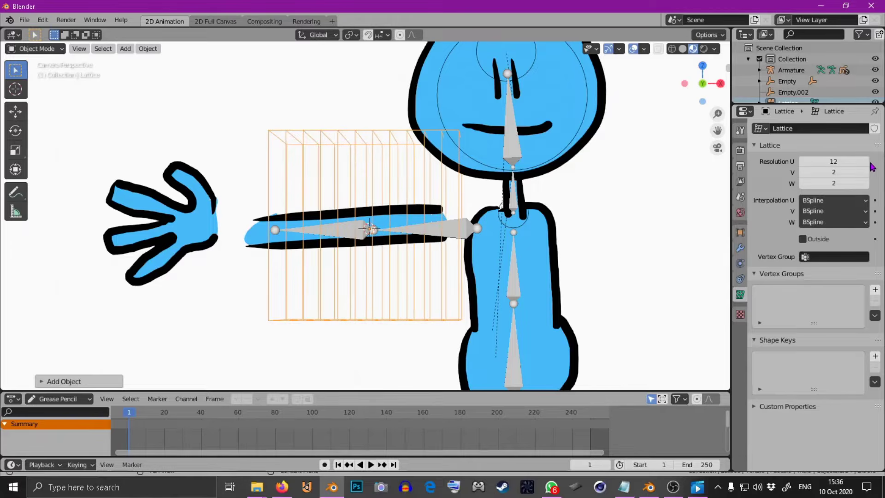
# Step: Scale the lattice down with the X axis excluded until its height matches the arm's thickness
pyautogui.press('s')
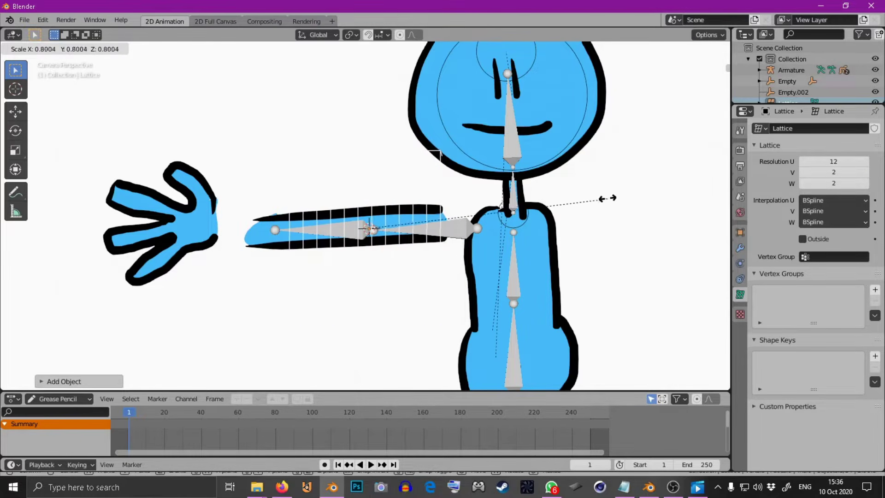
pyautogui.press('Escape')
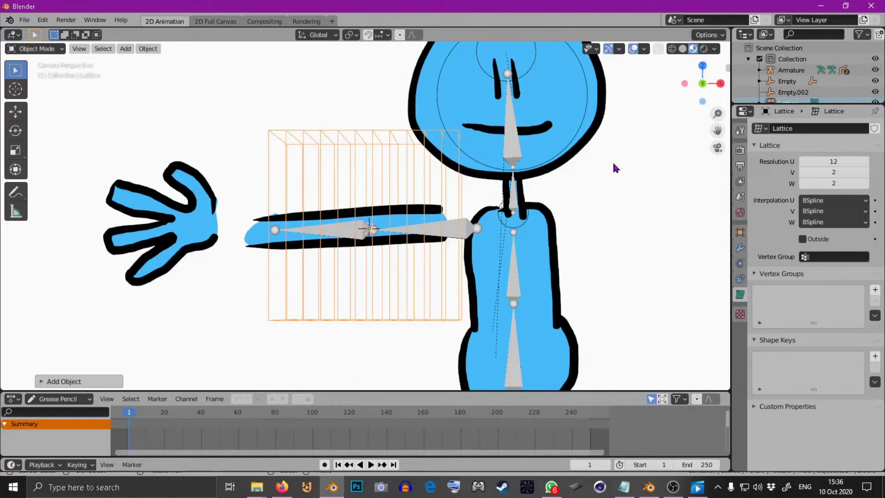
pyautogui.press('s')
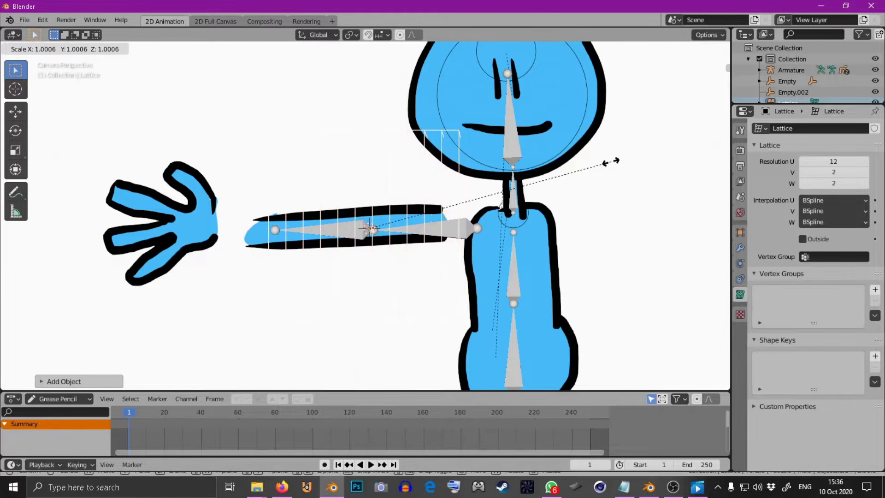
pyautogui.hotkey('shift', 'x')
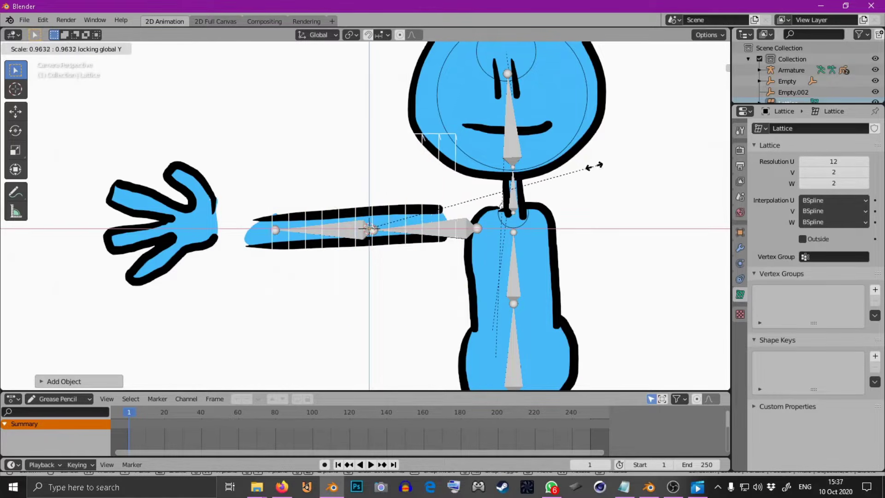
pyautogui.hotkey('shift', 'z')
pyautogui.hotkey('shift', 'x')
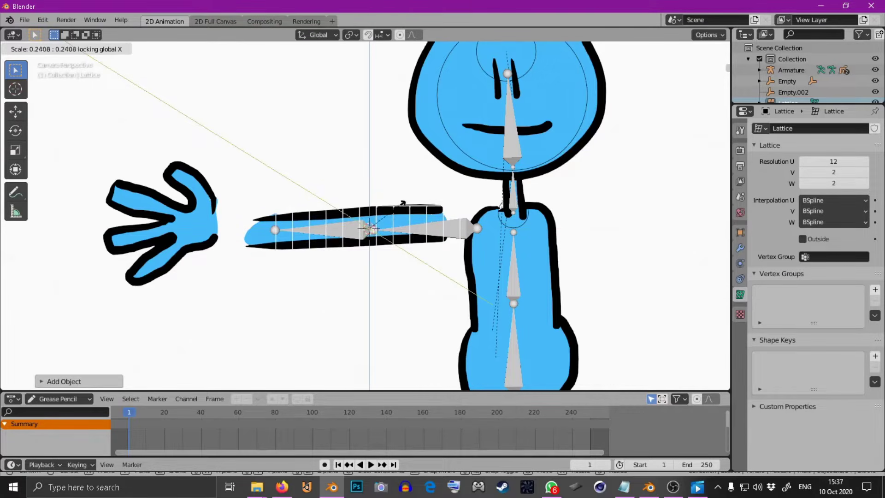
pyautogui.click(383, 217)
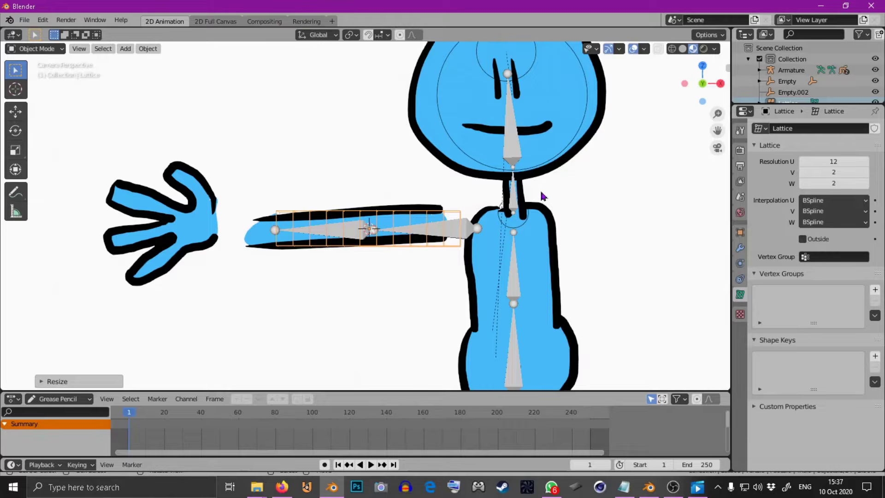
# Step: Stretch the lattice along X to about 1.14 times its length and move it over the two arm bones
pyautogui.press('s')
pyautogui.press('x')
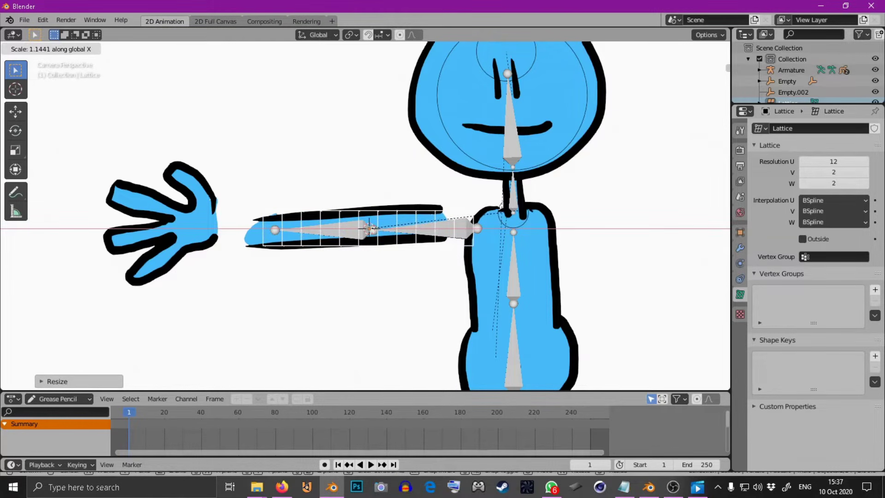
pyautogui.click(530, 210)
pyautogui.press('g')
pyautogui.click(548, 218)
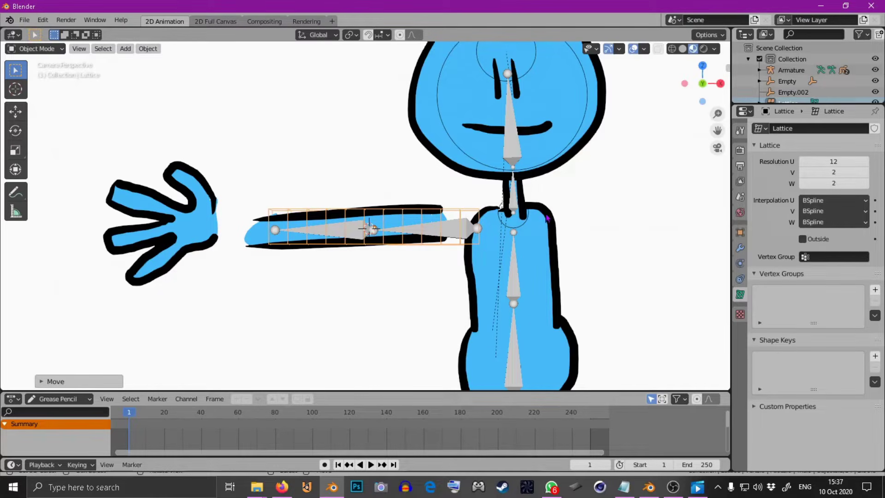
pyautogui.press('g')
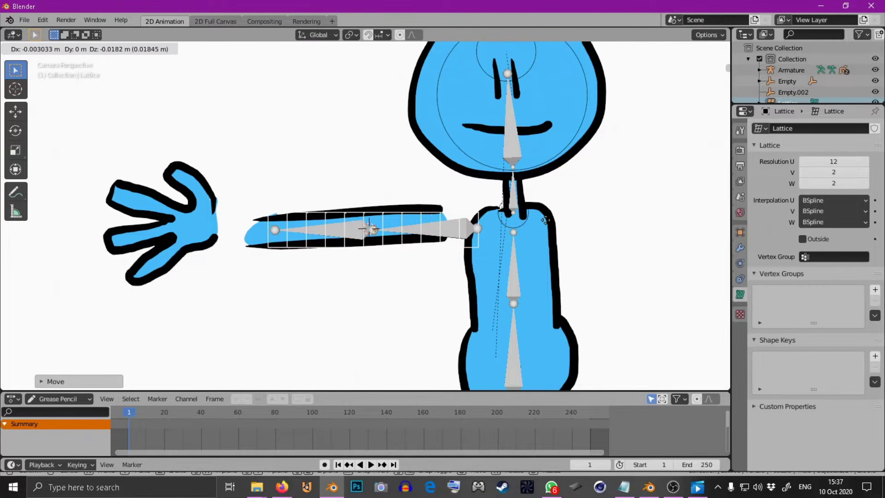
pyautogui.click(546, 226)
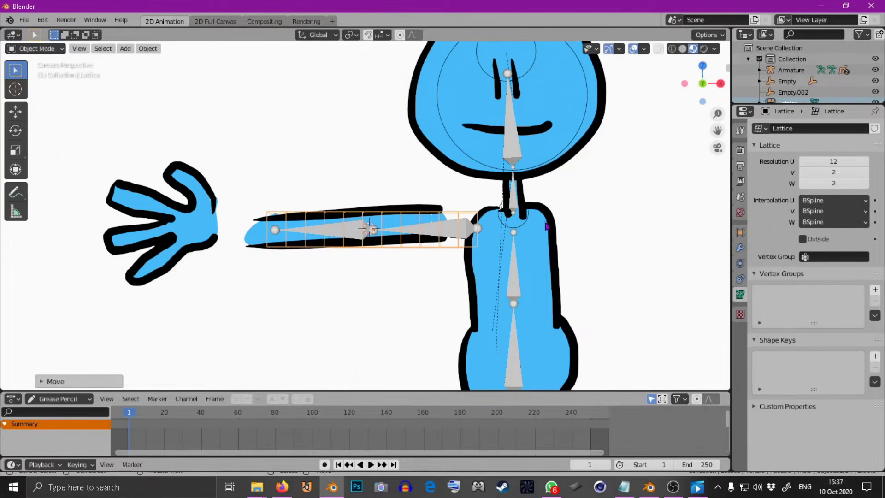
# Step: Set the arm lattice's Resolution U to 15
pyautogui.click(866, 162)
pyautogui.click(866, 161)
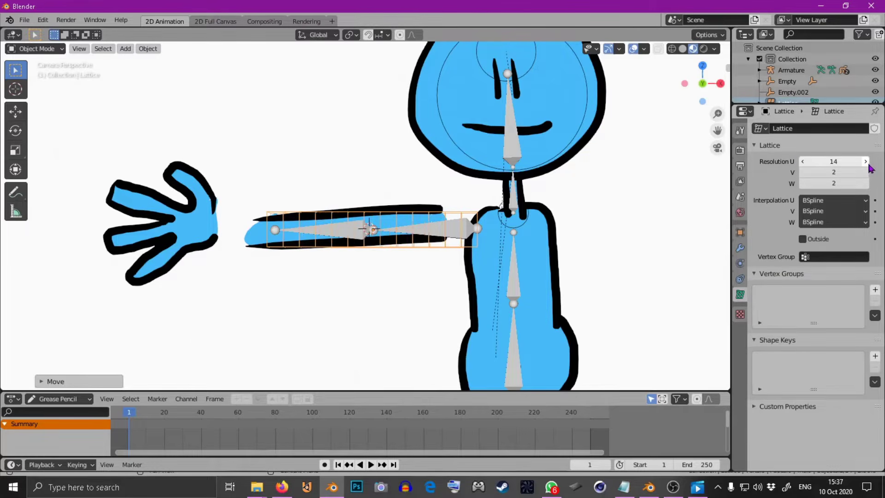
pyautogui.click(866, 162)
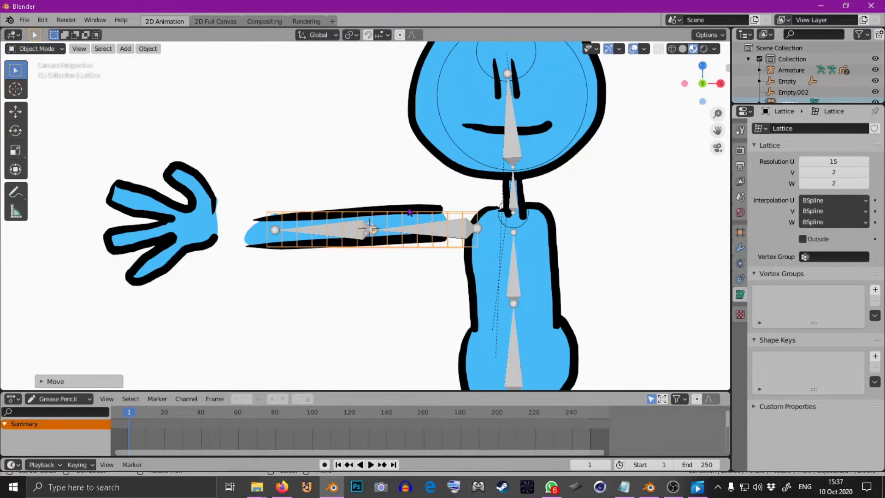
pyautogui.press('Tab')
pyautogui.press('Tab')
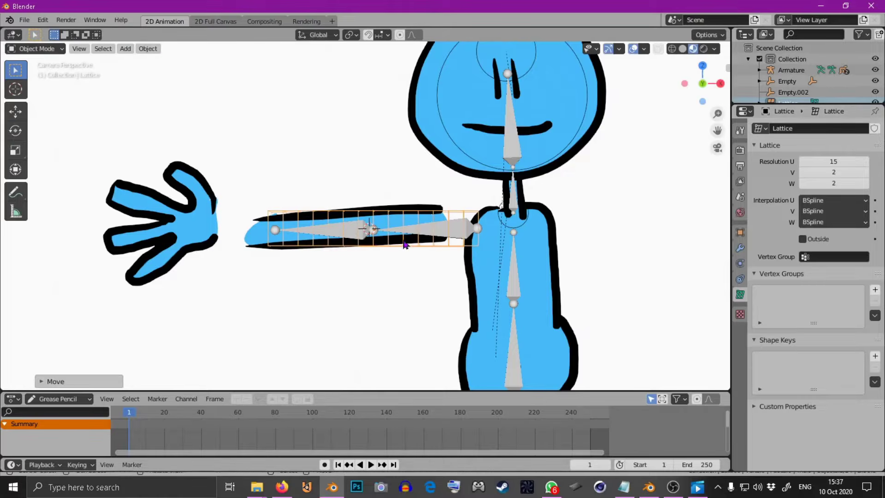
# Step: Add two vertex groups to the lattice and assign the points of its shoulder-side half to the first group
pyautogui.click(876, 291)
pyautogui.click(875, 290)
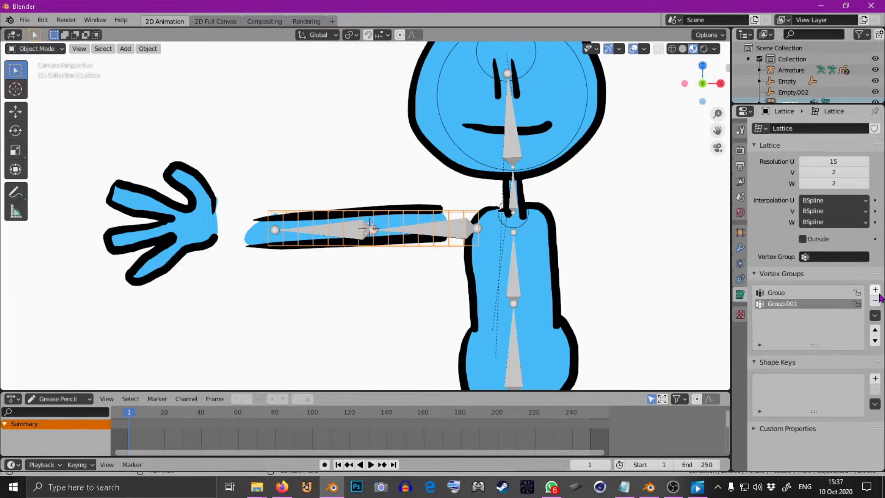
pyautogui.click(782, 295)
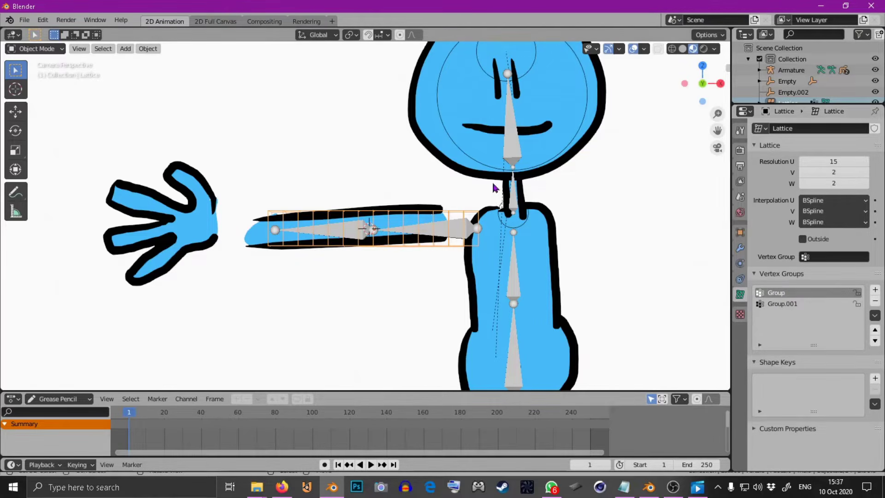
pyautogui.press('Tab')
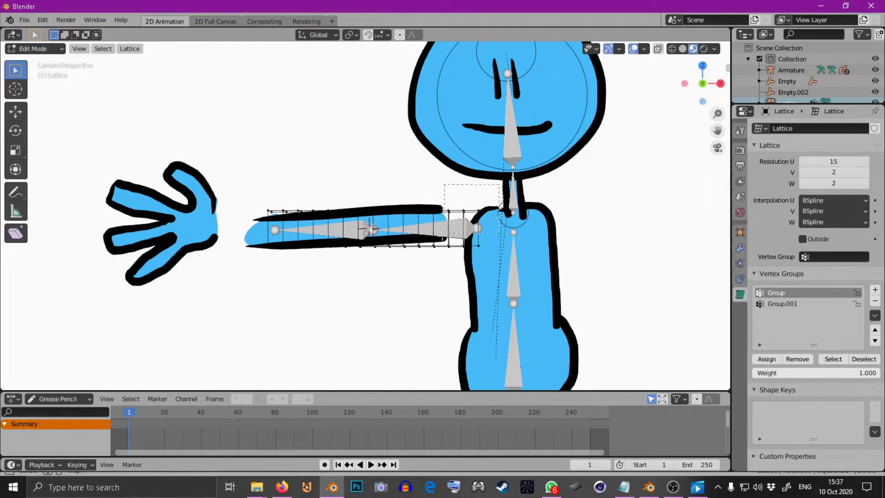
pyautogui.moveTo(499, 185); pyautogui.dragTo(369, 272)
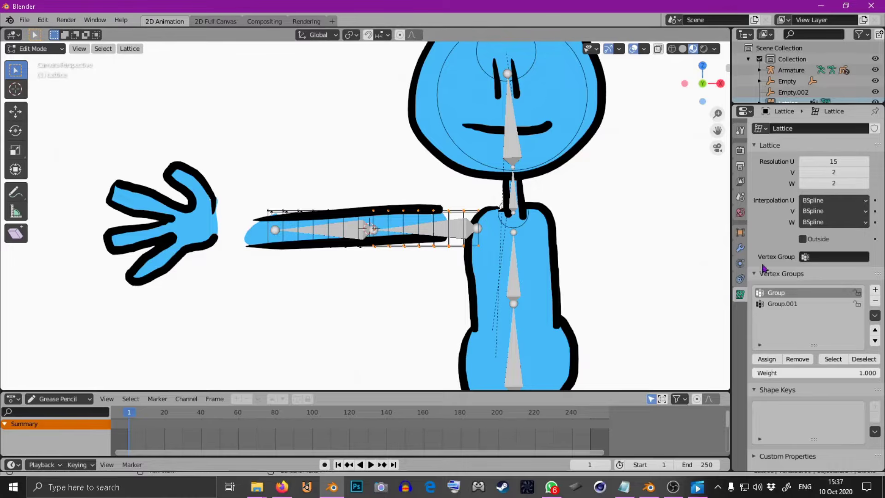
pyautogui.click(773, 361)
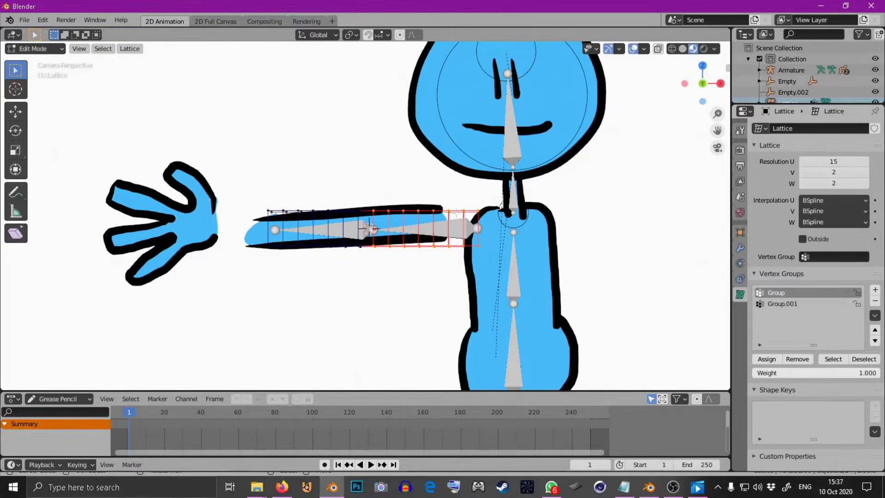
# Step: Assign the lattice points of the wrist-side half to the second vertex group and return to Object Mode
pyautogui.moveTo(365, 195); pyautogui.dragTo(262, 259)
pyautogui.click(795, 306)
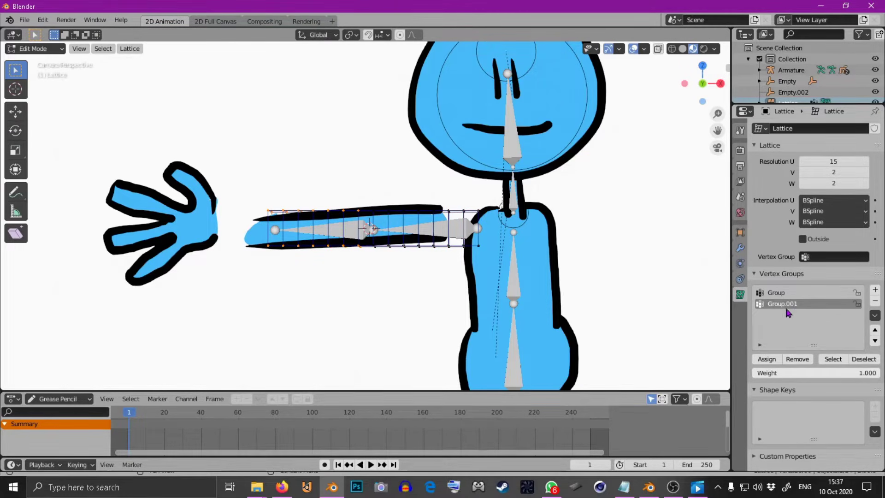
pyautogui.click(774, 360)
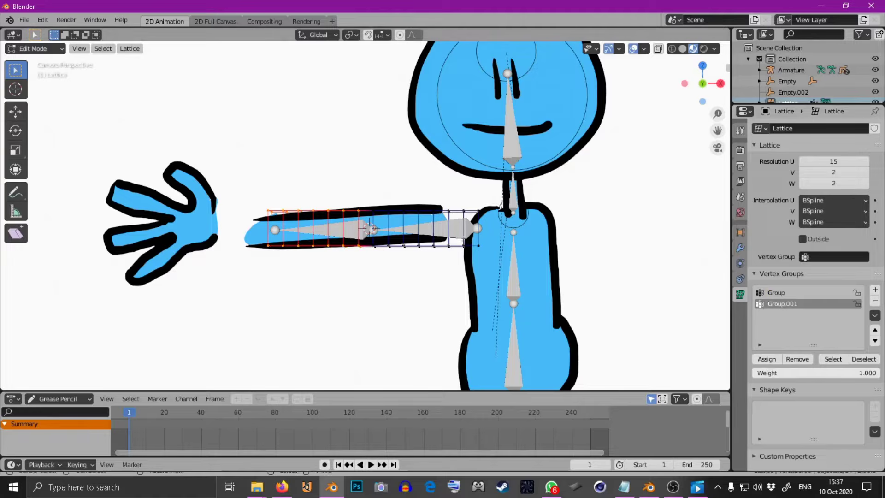
pyautogui.click(35, 48)
pyautogui.click(28, 60)
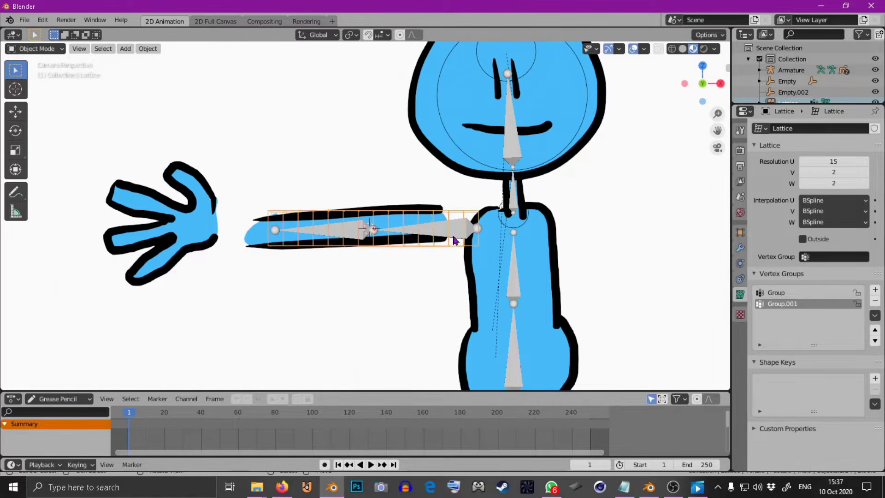
# Step: Select the armature in Pose Mode and look up the names of the forearm and upper-arm bones in their bone properties
pyautogui.click(459, 238)
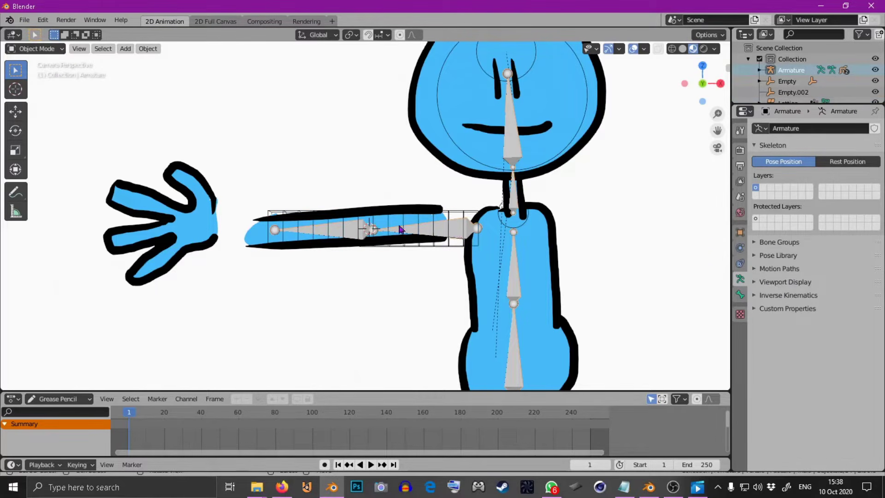
pyautogui.click(48, 52)
pyautogui.click(45, 85)
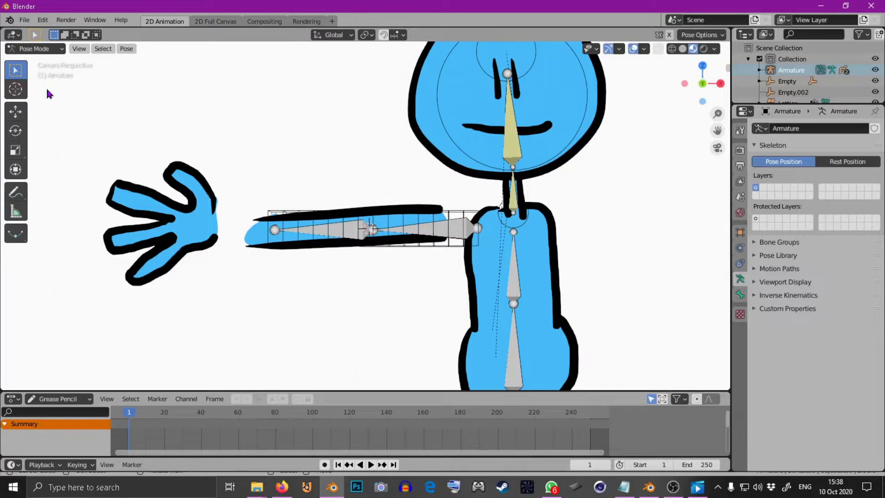
pyautogui.click(353, 229)
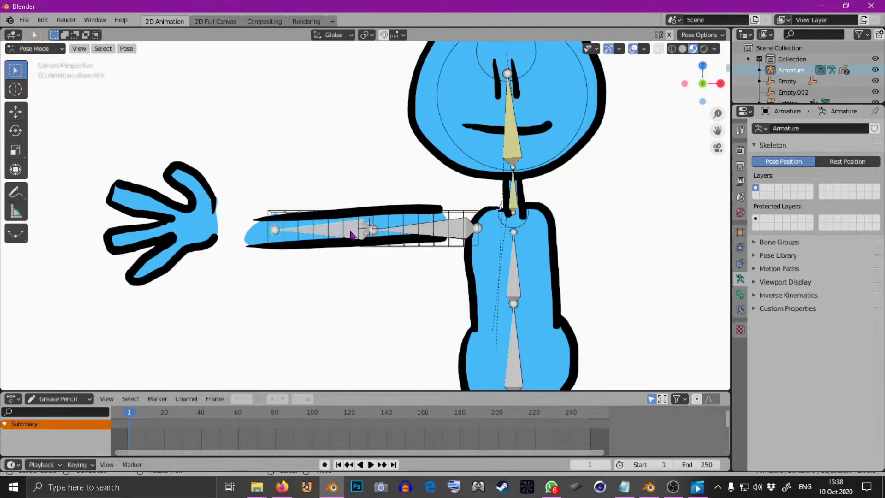
pyautogui.click(740, 298)
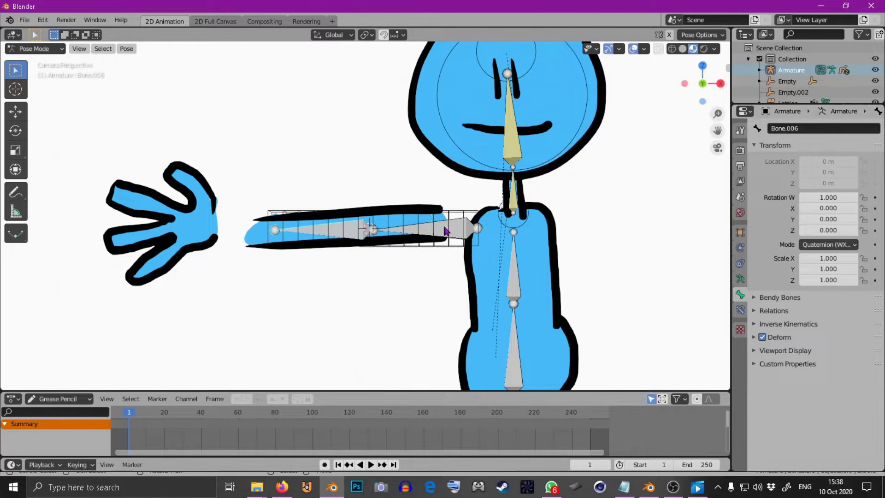
pyautogui.click(462, 225)
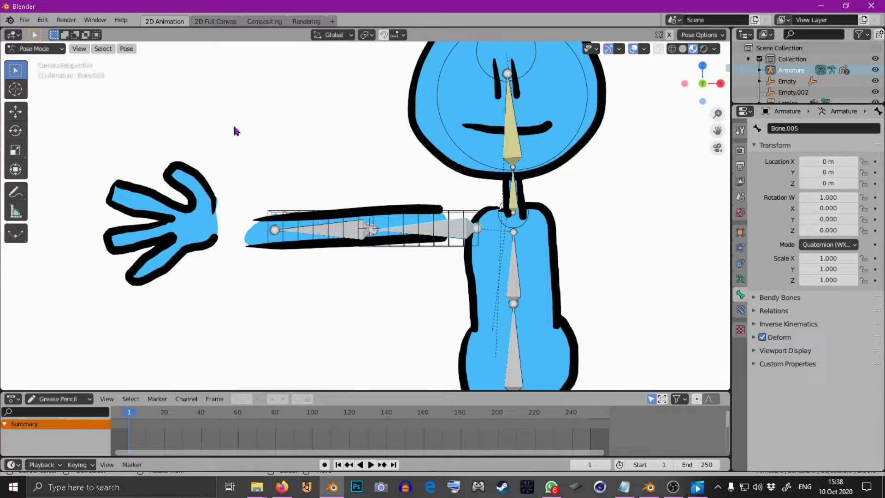
# Step: Return to Object Mode, select the arm lattice and rename its first vertex group Bone.005 and its second Bone.006
pyautogui.click(34, 49)
pyautogui.click(28, 59)
pyautogui.click(462, 215)
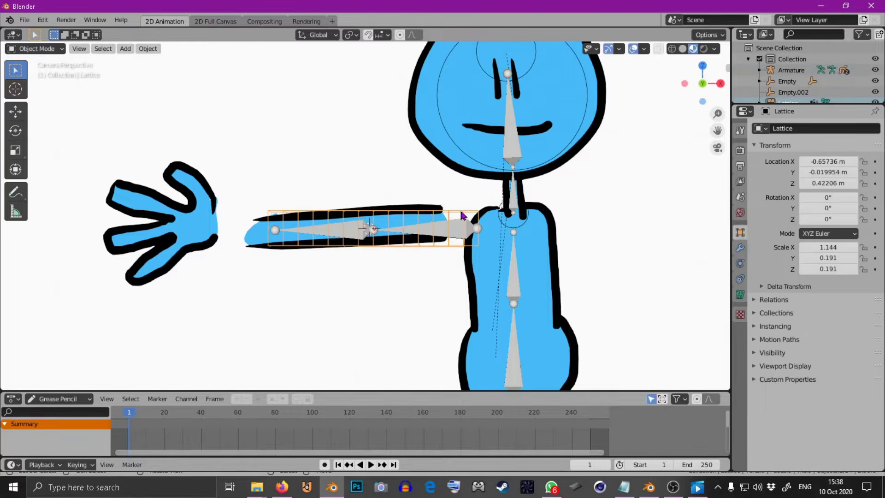
pyautogui.click(740, 294)
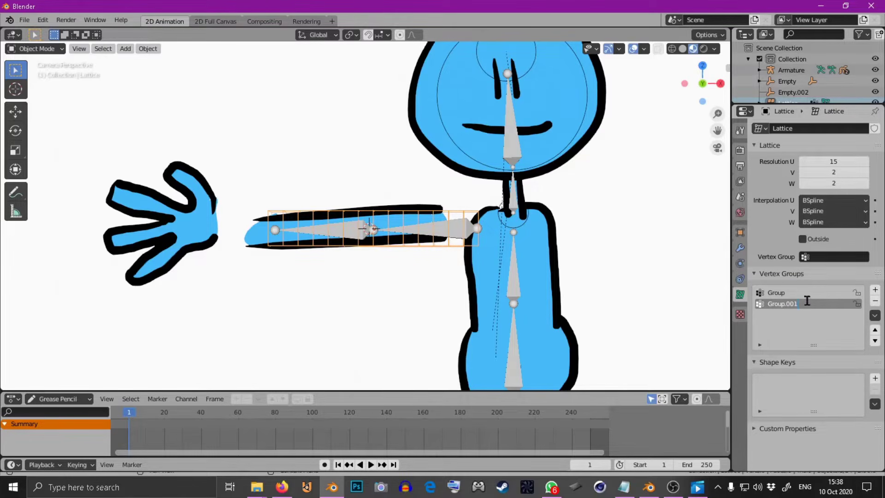
pyautogui.press('BackSpace')
pyautogui.press('BackSpace')
pyautogui.click(783, 292)
pyautogui.doubleClick(782, 292)
pyautogui.write('Bone.005')
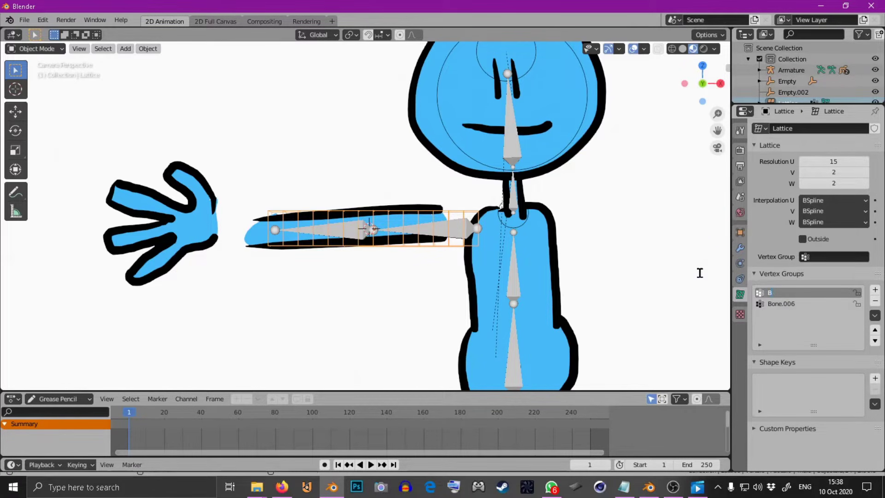
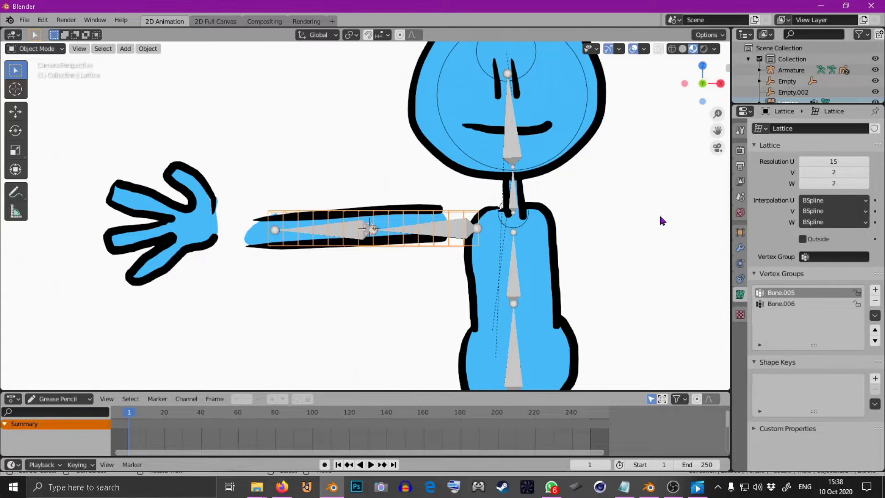
# Step: Rotate and move the arm drawing's strokes in Edit Mode so they lie level along the arm bones inside the lattice
pyautogui.click(416, 233)
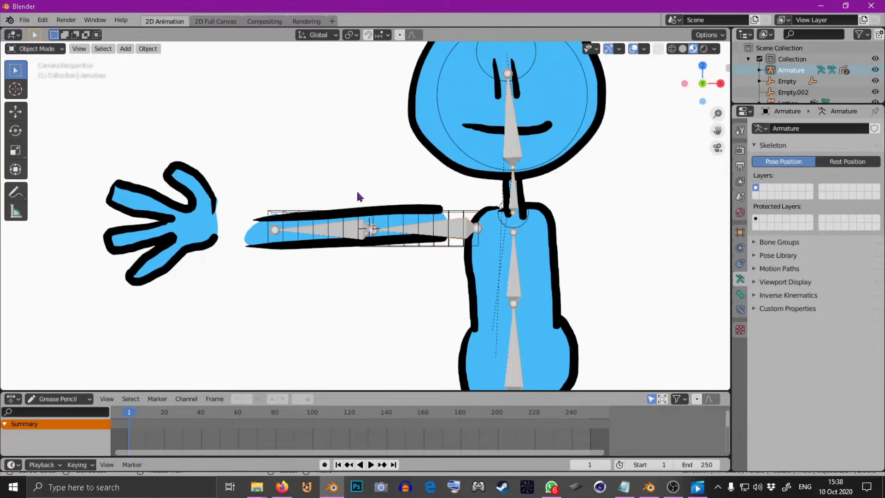
pyautogui.click(253, 239)
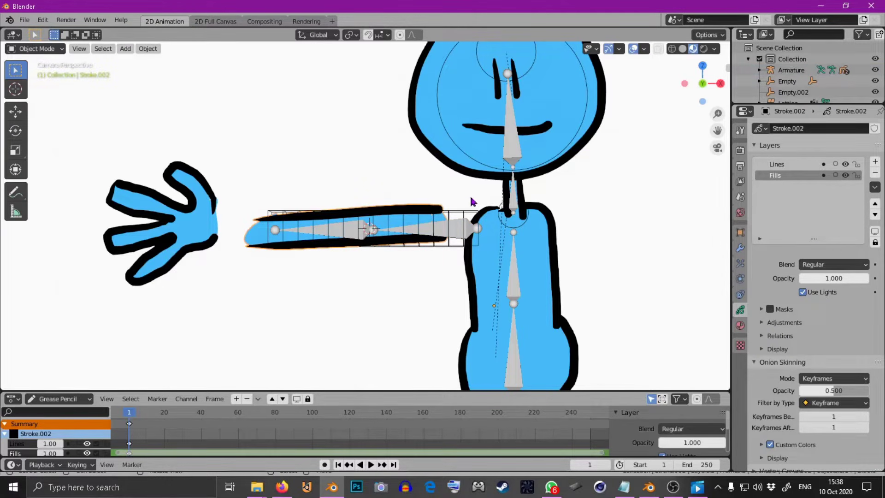
pyautogui.press('Tab')
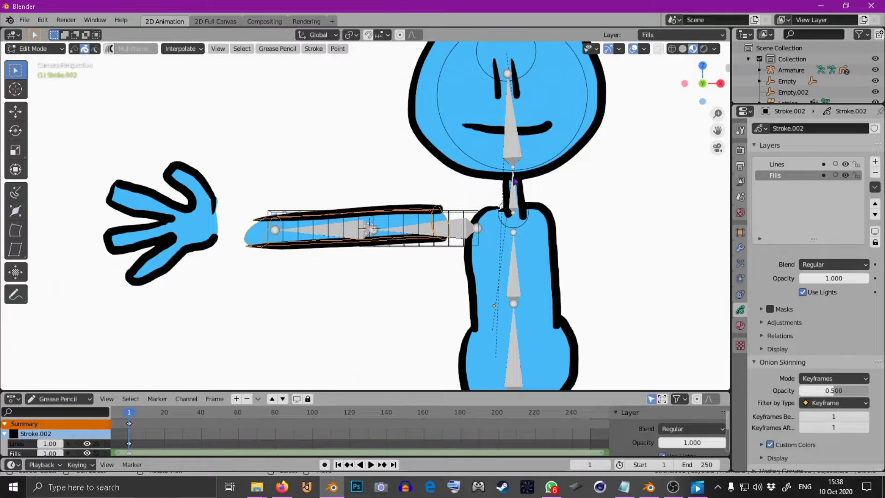
pyautogui.press('r')
pyautogui.click(519, 183)
pyautogui.press('g')
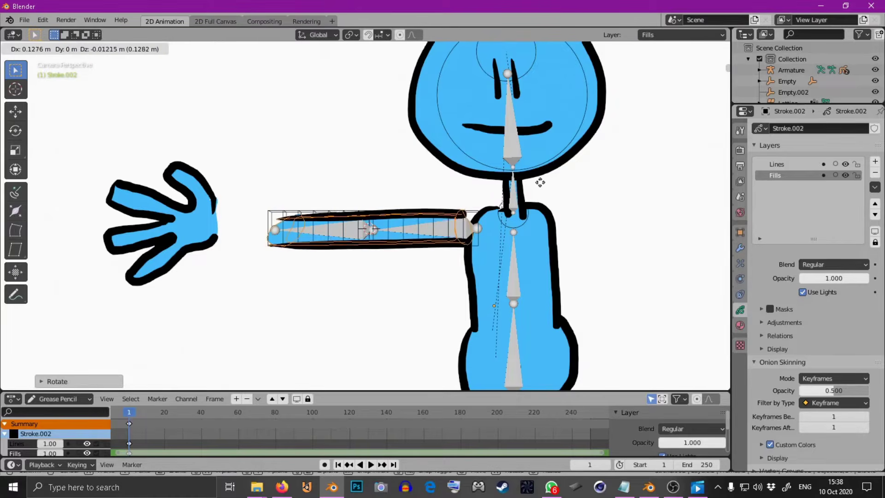
pyautogui.rightClick(539, 182)
pyautogui.press('s')
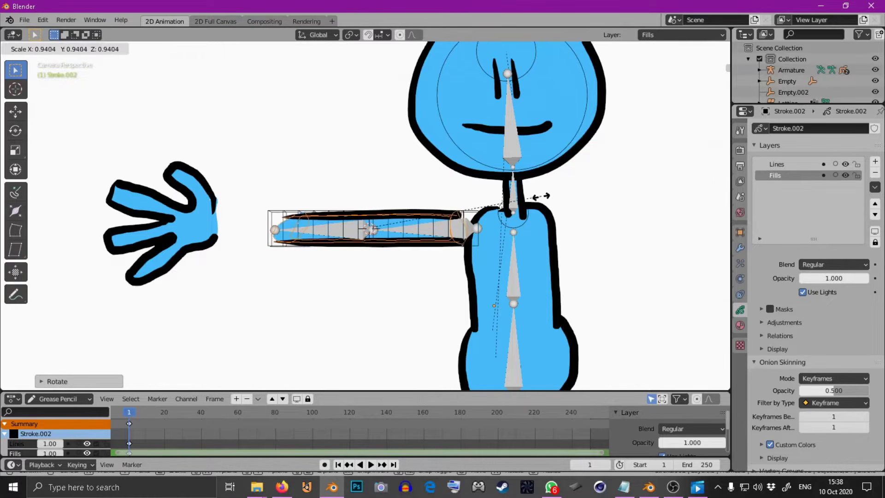
pyautogui.rightClick(537, 194)
pyautogui.click(276, 215)
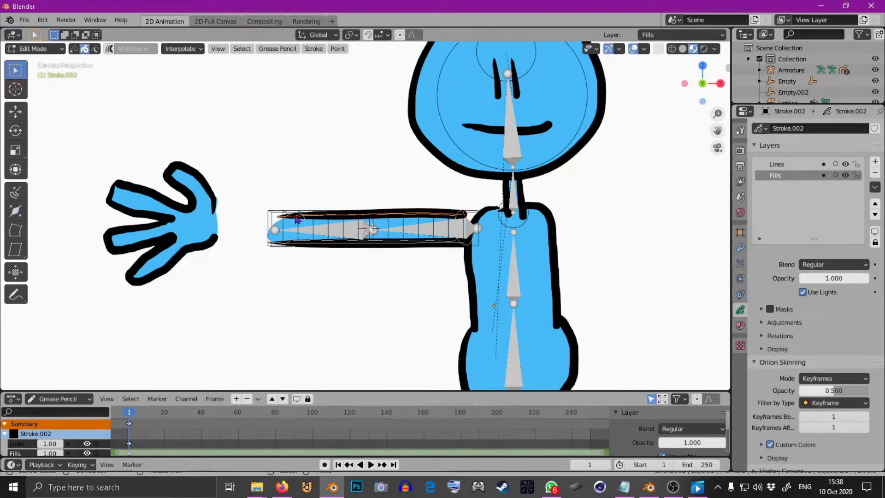
# Step: Back in Object Mode, scale the arm lattice up slightly on every axis except X so it encloses the arm drawing
pyautogui.click(34, 48)
pyautogui.click(30, 59)
pyautogui.click(274, 218)
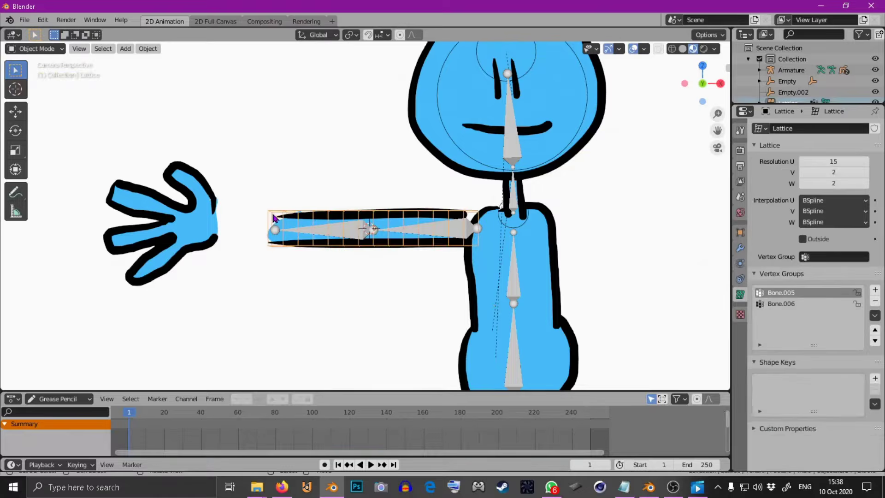
pyautogui.press('s')
pyautogui.hotkey('shift', 'x')
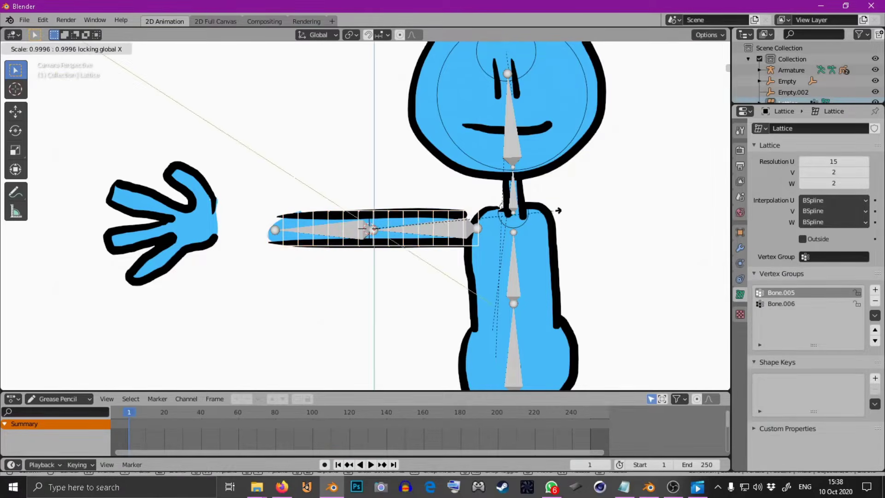
pyautogui.click(595, 189)
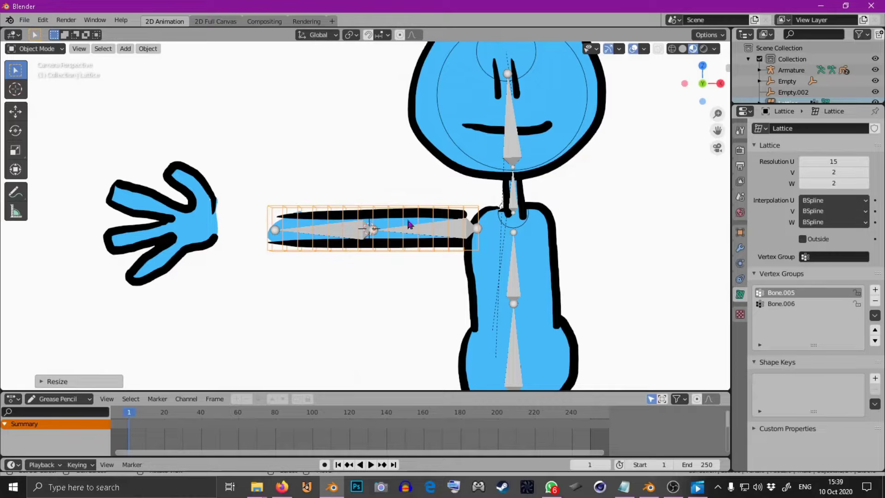
# Step: Add a Lattice modifier to the arm drawing and set its object to the arm lattice
pyautogui.click(288, 228)
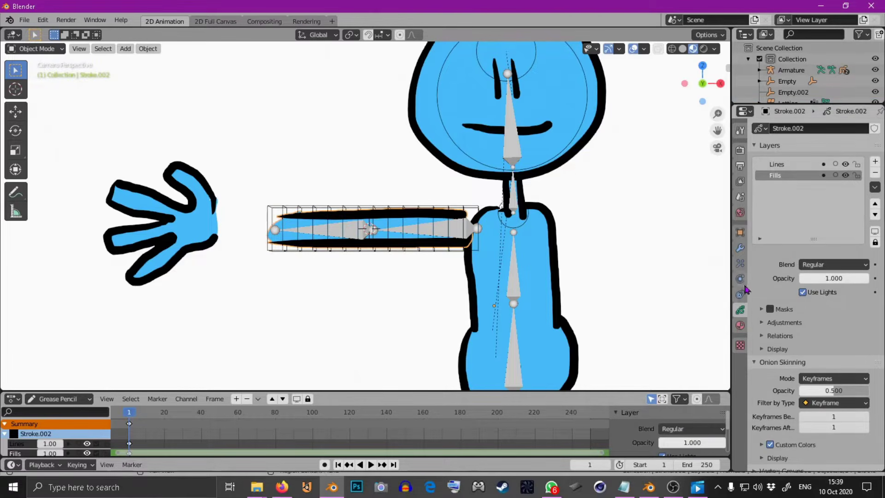
pyautogui.click(741, 249)
pyautogui.click(799, 129)
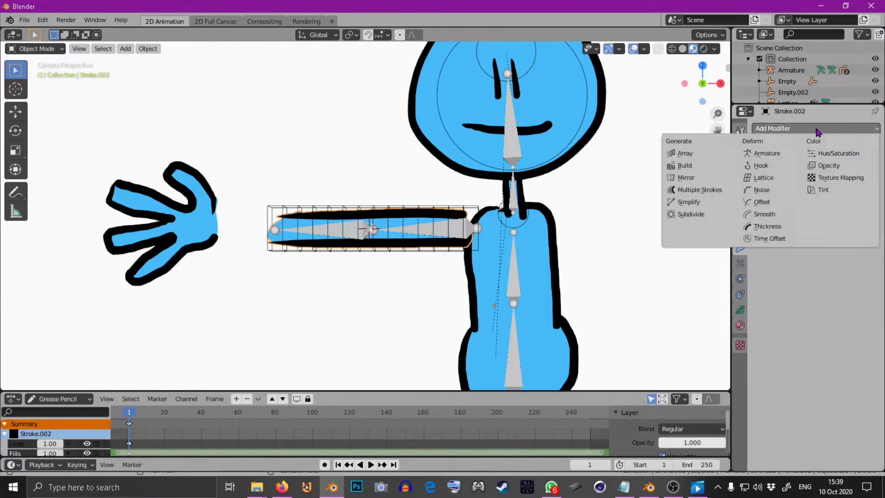
pyautogui.click(780, 178)
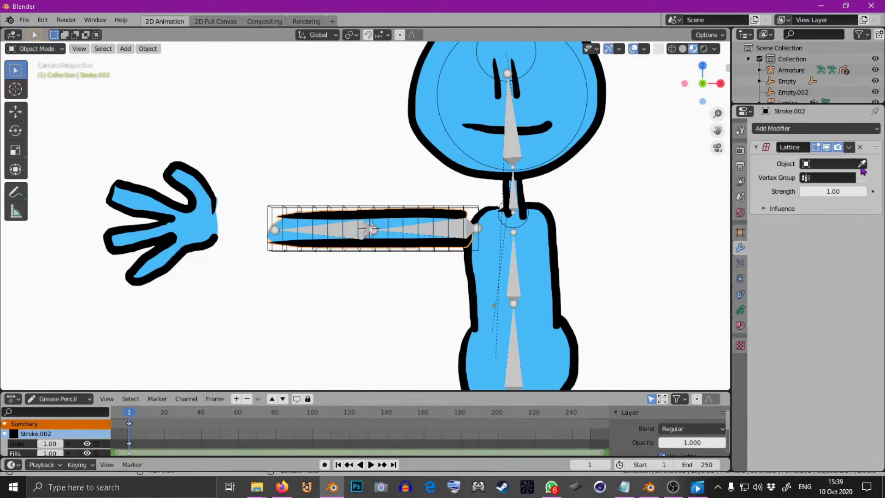
pyautogui.click(279, 205)
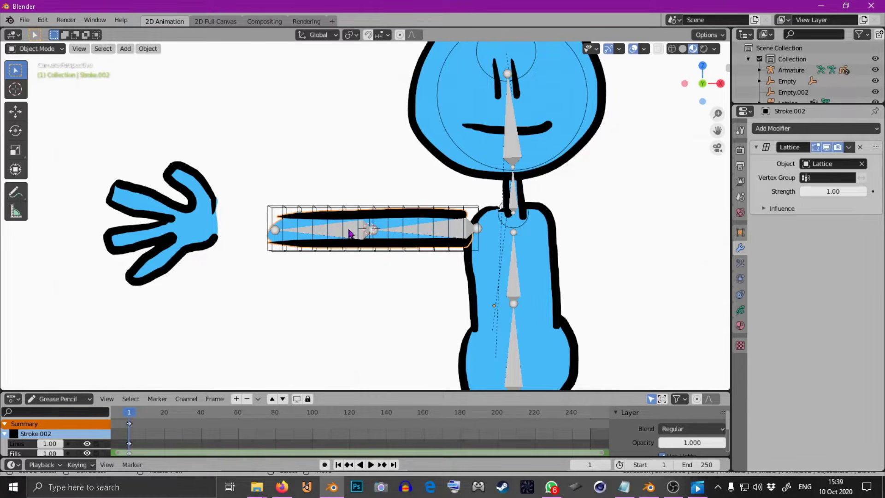
# Step: Add an Armature modifier to the arm lattice with the character's armature as its object
pyautogui.click(374, 207)
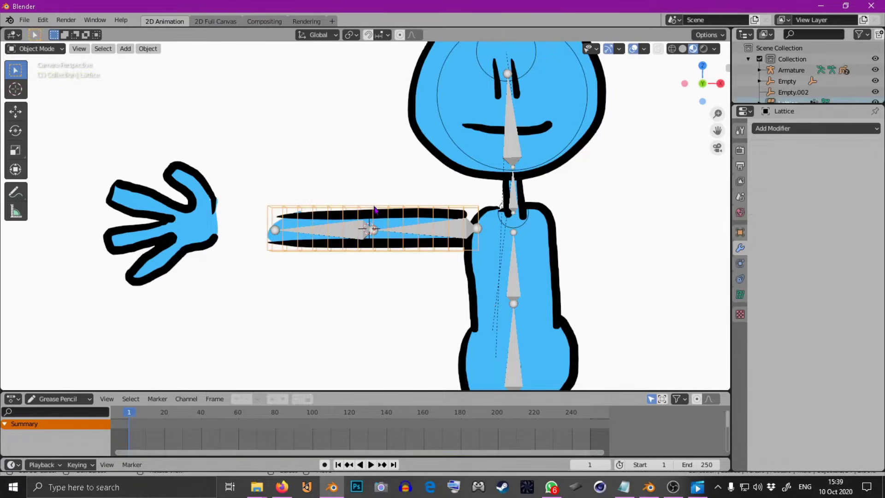
pyautogui.click(786, 130)
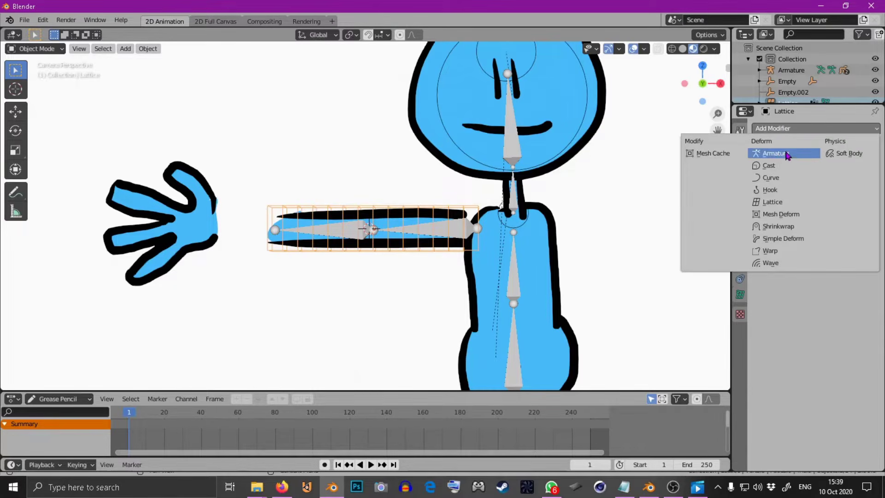
pyautogui.click(789, 154)
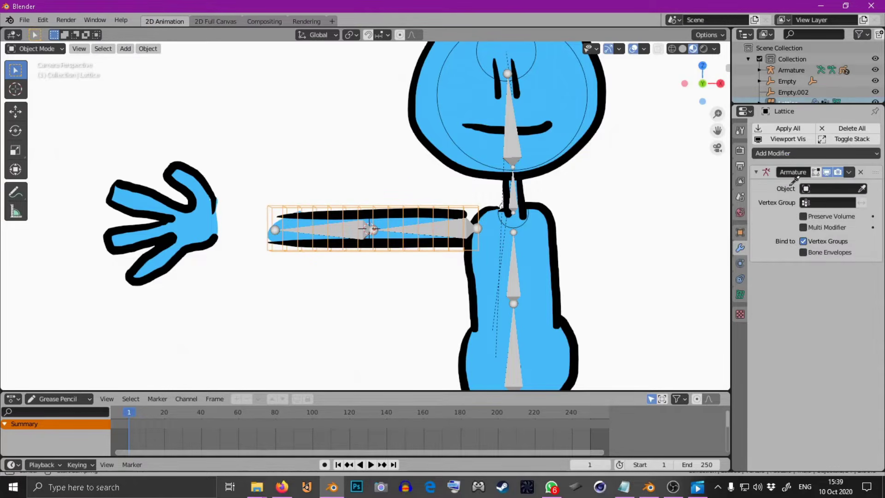
pyautogui.click(447, 233)
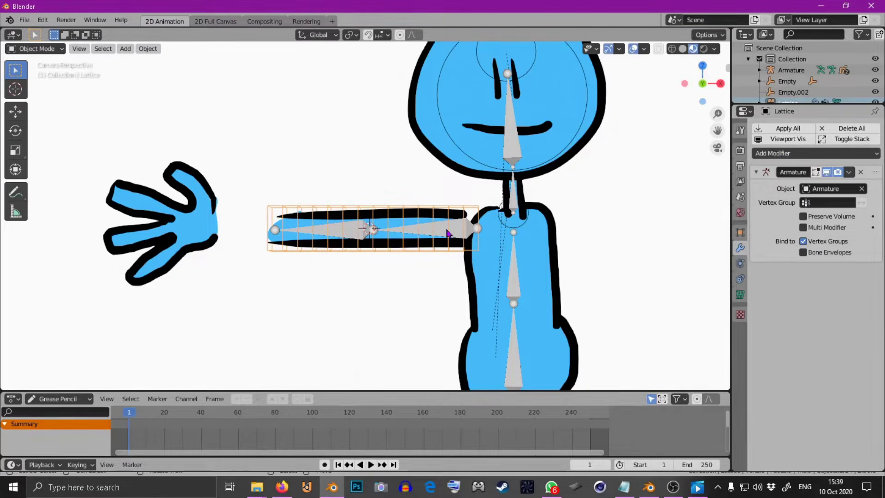
# Step: Select the armature in Pose Mode and test the arm's bending by rotating the forearm bone, cancelling each rotation
pyautogui.click(46, 50)
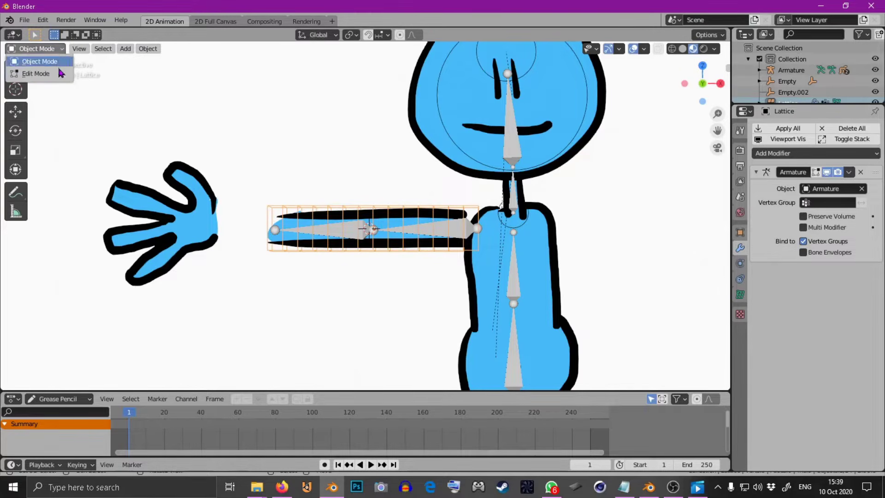
pyautogui.click(335, 231)
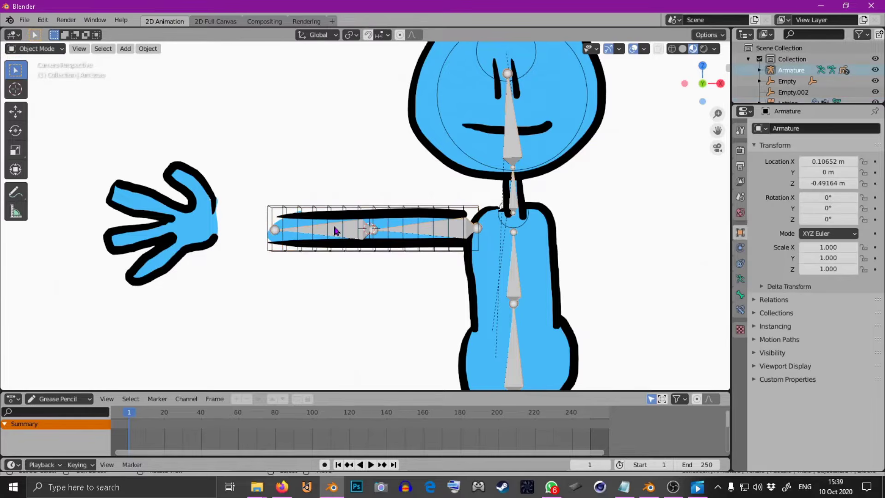
pyautogui.click(46, 49)
pyautogui.click(56, 86)
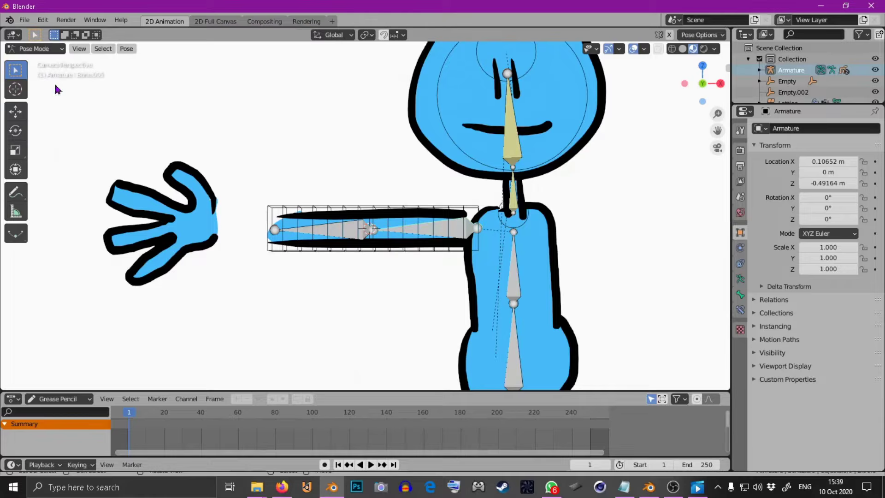
pyautogui.click(316, 233)
pyautogui.press('r')
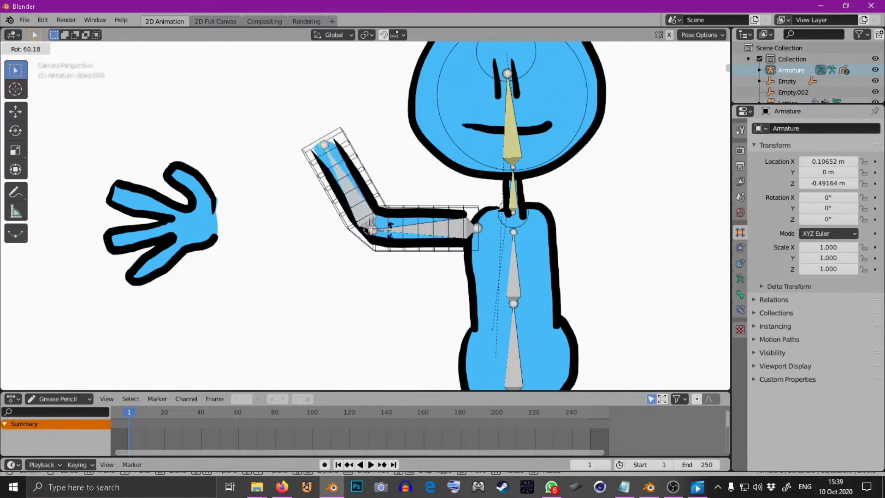
pyautogui.press('Escape')
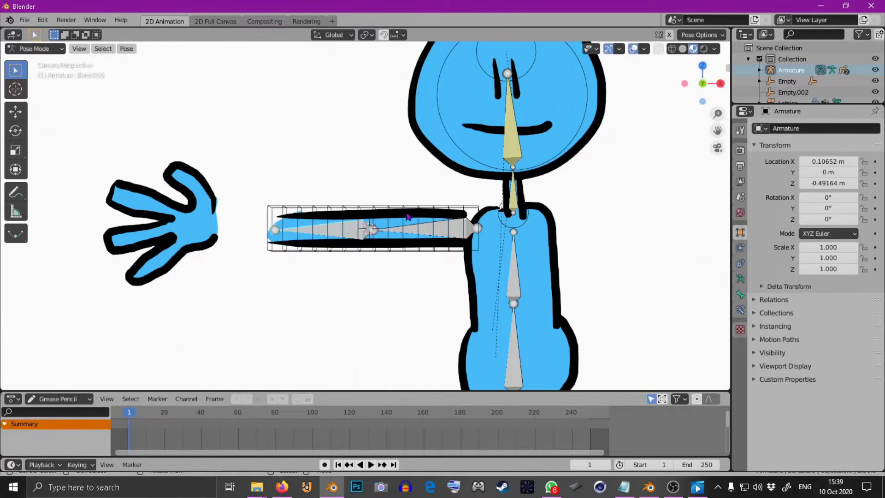
pyautogui.press('r')
pyautogui.press('Escape')
# Step: Place the 3D cursor at the wrist end of the forearm bone and, in Object Mode, add a circle empty scaled to 0.114
pyautogui.keyDown('shift'); pyautogui.moveTo(347, 204); pyautogui.dragTo(348, 212, button='middle'); pyautogui.keyUp('shift')
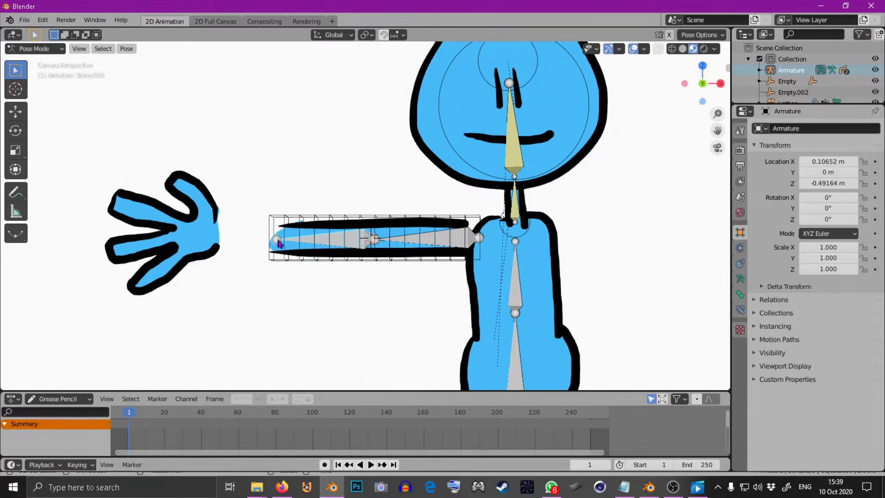
pyautogui.click(55, 49)
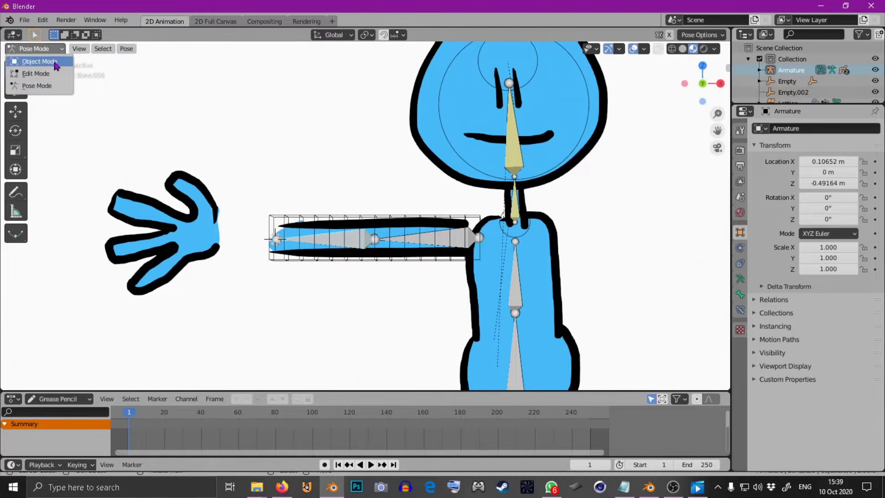
pyautogui.click(56, 60)
pyautogui.click(125, 48)
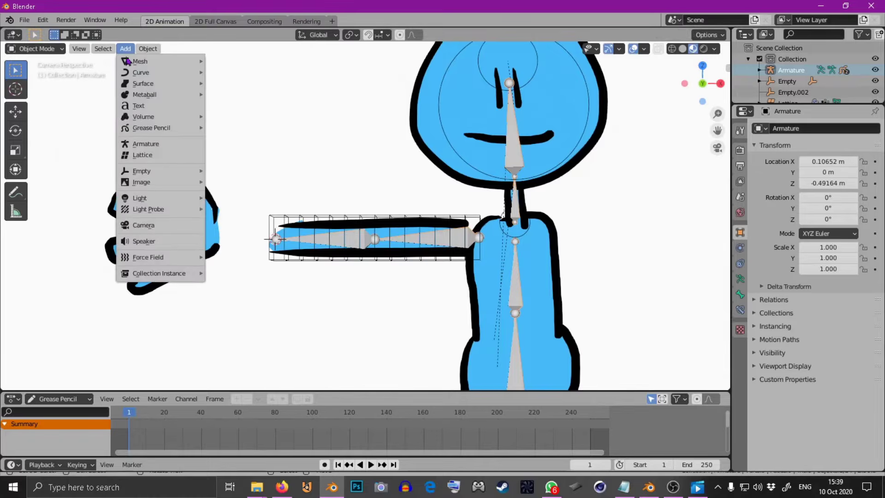
pyautogui.click(190, 177)
pyautogui.click(251, 207)
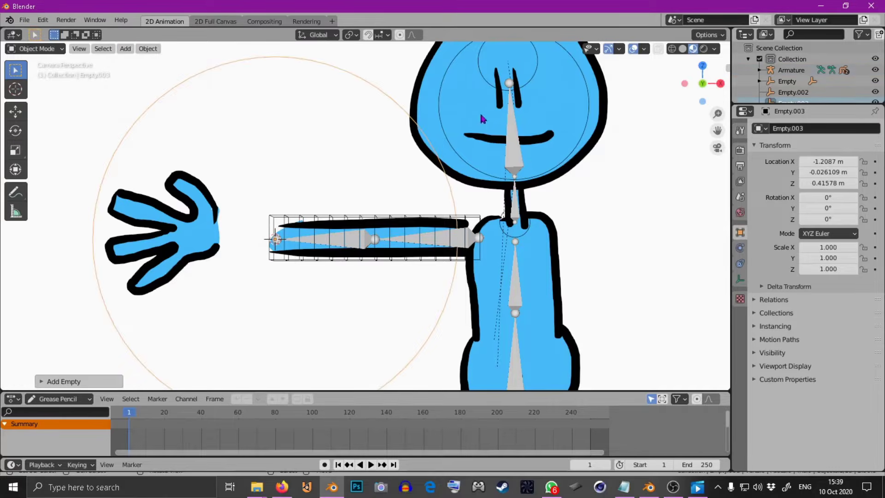
pyautogui.press('s')
pyautogui.click(304, 236)
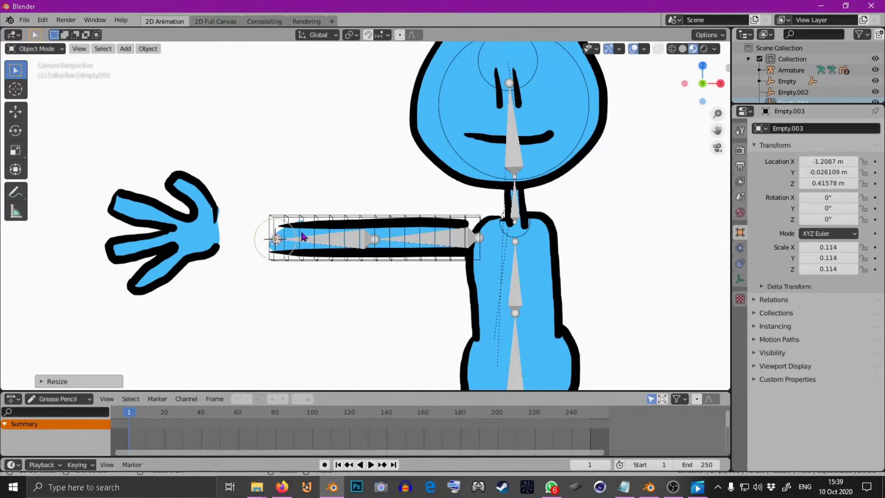
# Step: Select the armature in Pose Mode and add an Inverse Kinematics constraint to the forearm bone
pyautogui.click(356, 241)
pyautogui.click(51, 50)
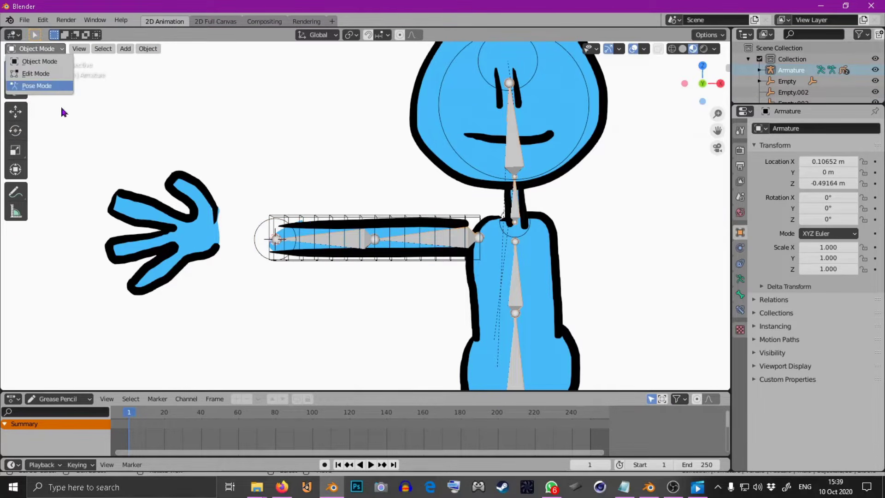
pyautogui.click(61, 91)
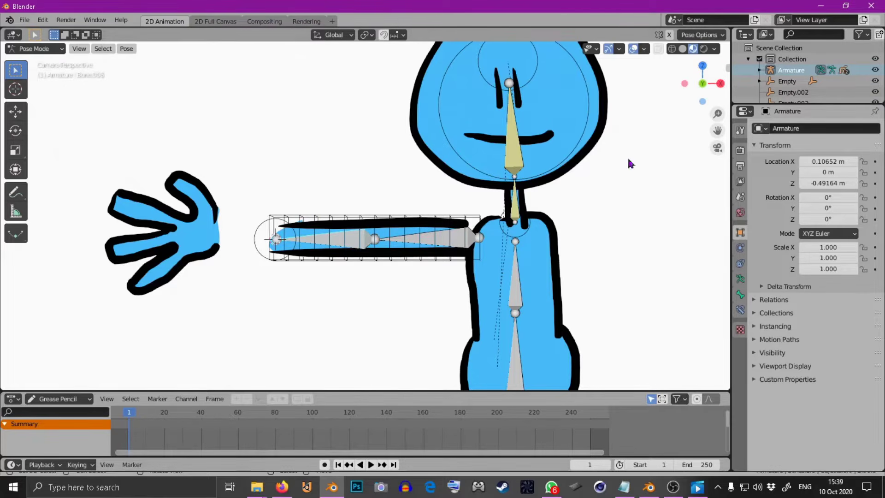
pyautogui.click(741, 310)
pyautogui.click(820, 134)
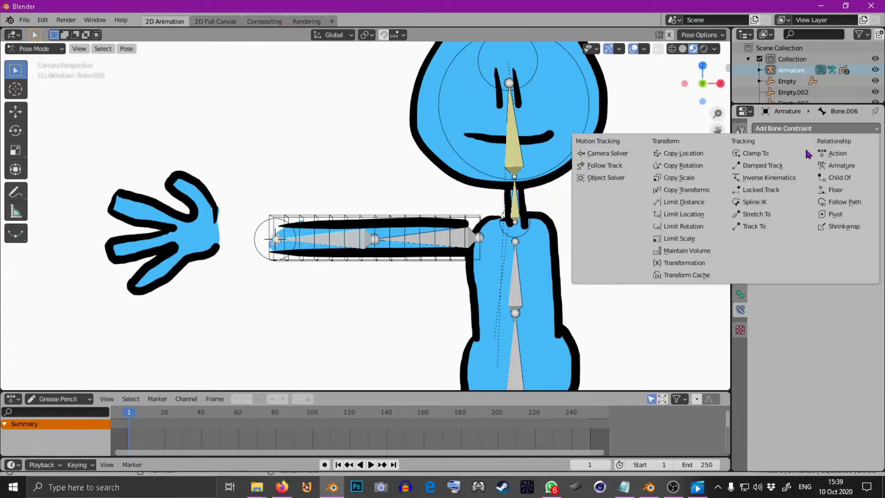
pyautogui.click(766, 179)
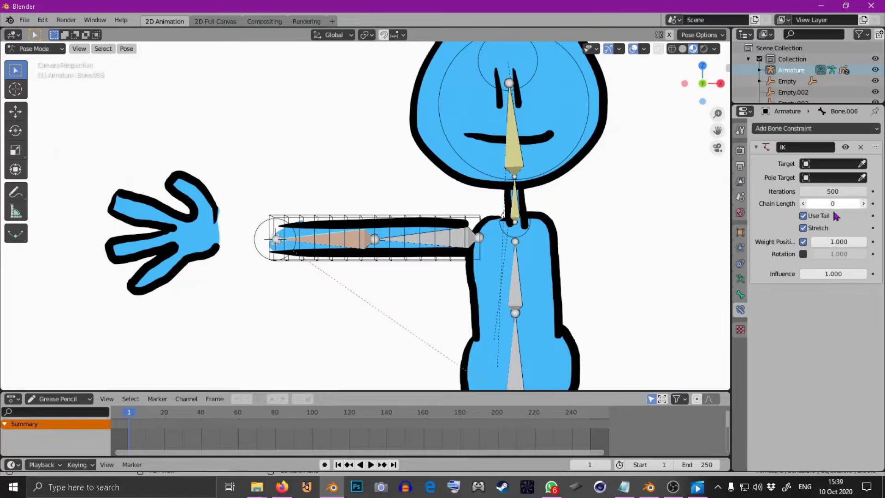
# Step: Set the forearm bone's IK target to the wrist circle empty and its chain length to 2
pyautogui.click(862, 165)
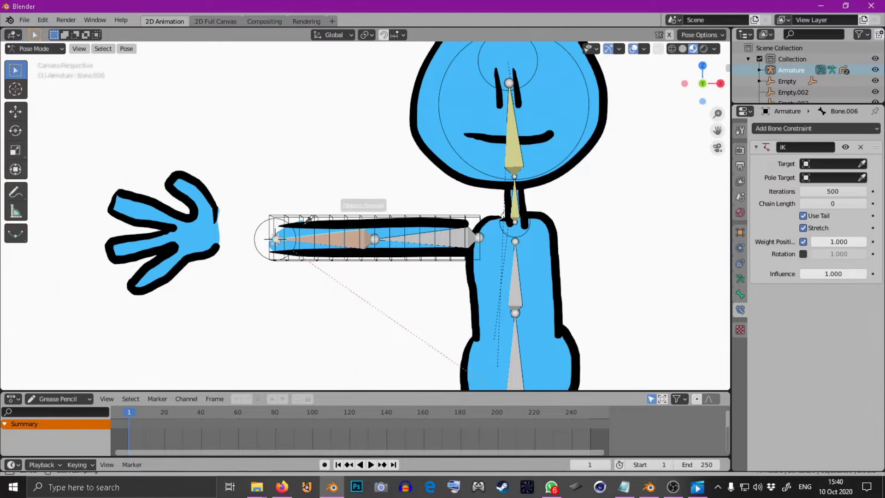
pyautogui.click(257, 235)
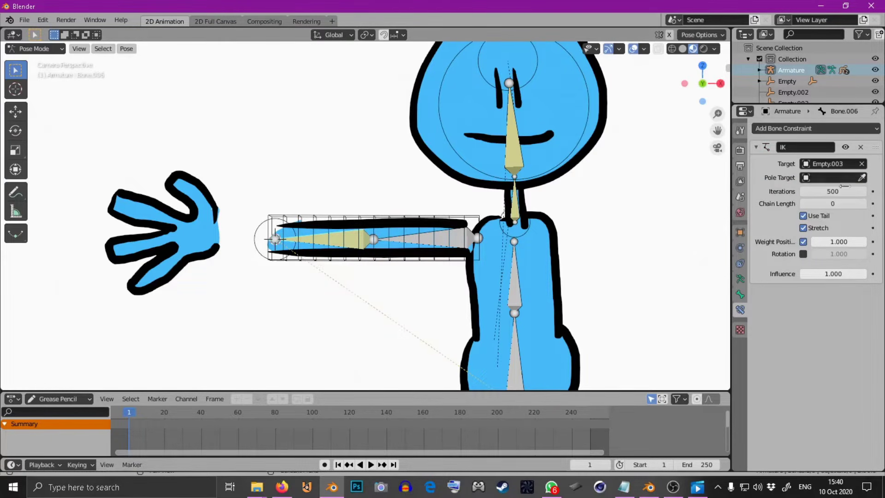
pyautogui.click(864, 204)
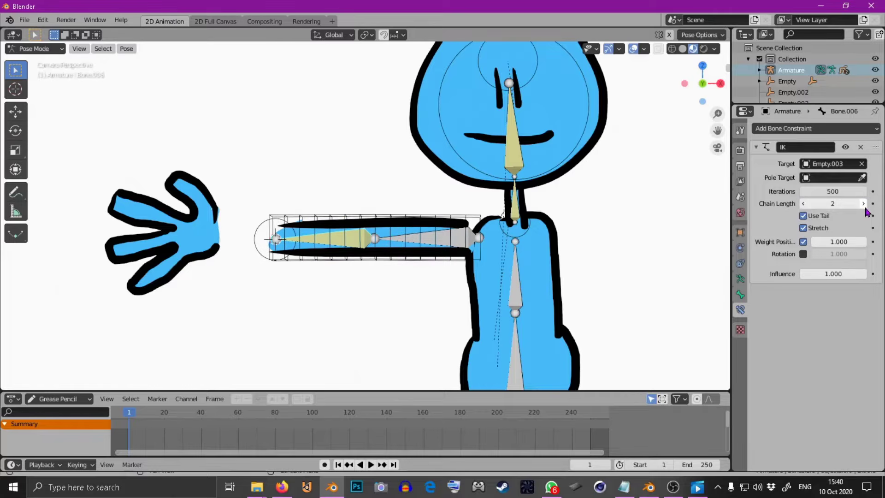
pyautogui.click(864, 205)
# Step: In Object Mode, test the arm's IK bending by moving the wrist empty, and cancel the move
pyautogui.click(35, 48)
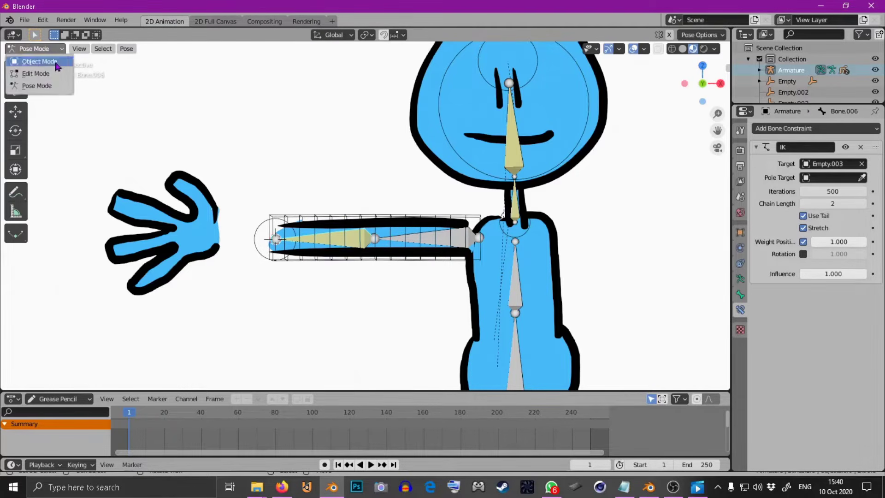
pyautogui.click(35, 61)
pyautogui.click(269, 237)
pyautogui.press('g')
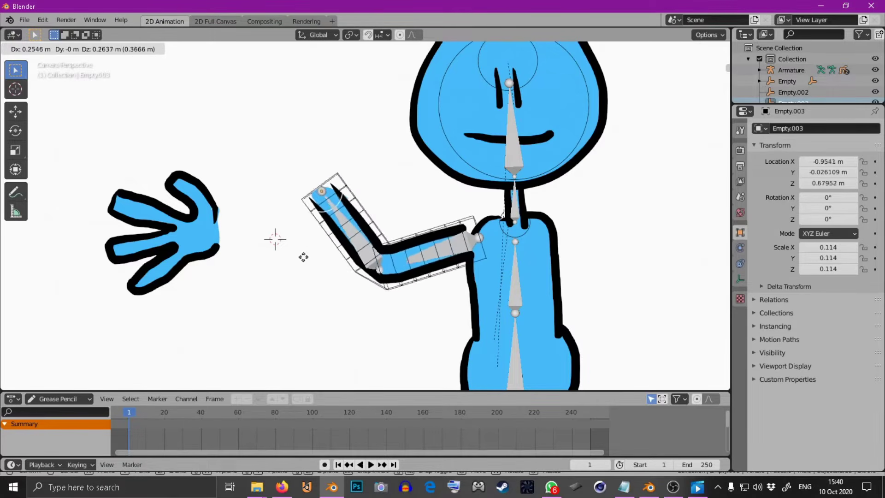
pyautogui.press('Escape')
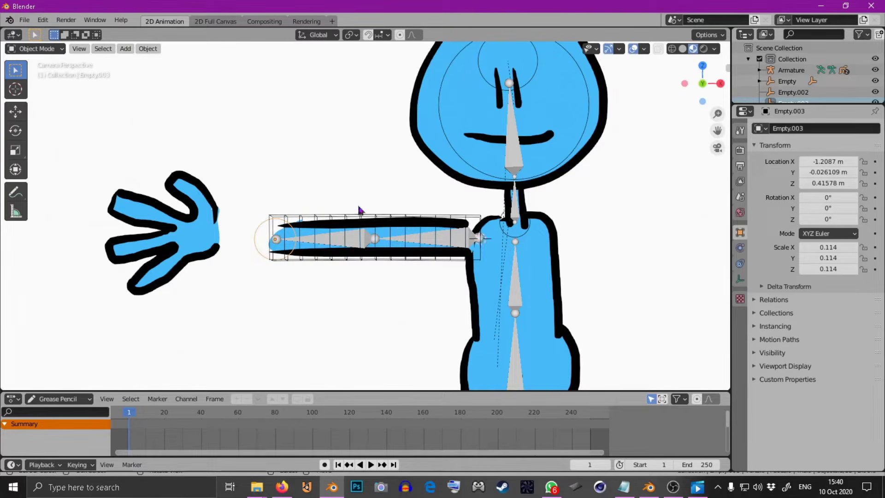
# Step: Add a circle empty at the shoulder end of the upper arm bone and scale it to 0.114
pyautogui.click(126, 48)
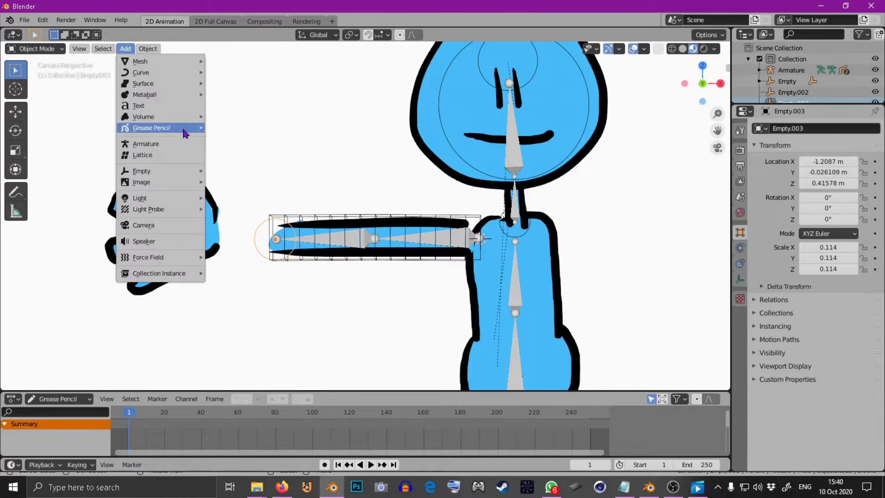
pyautogui.moveTo(180, 176)
pyautogui.click(258, 206)
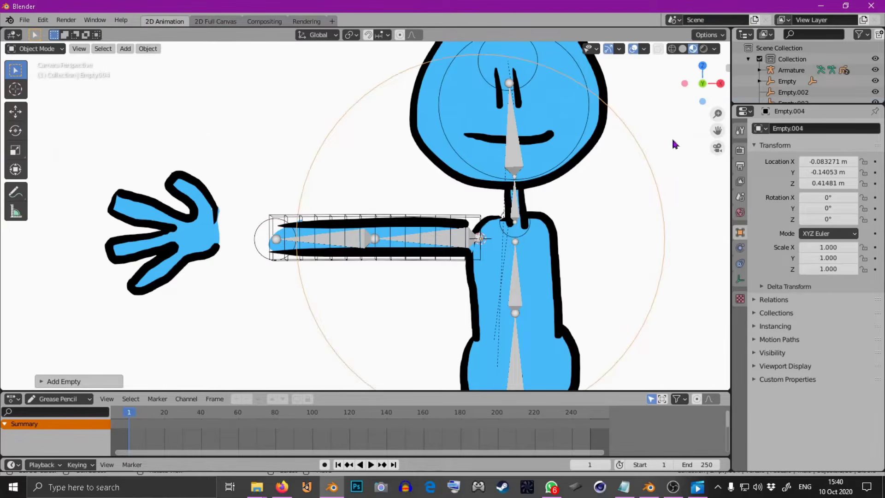
pyautogui.press('s')
pyautogui.click(501, 237)
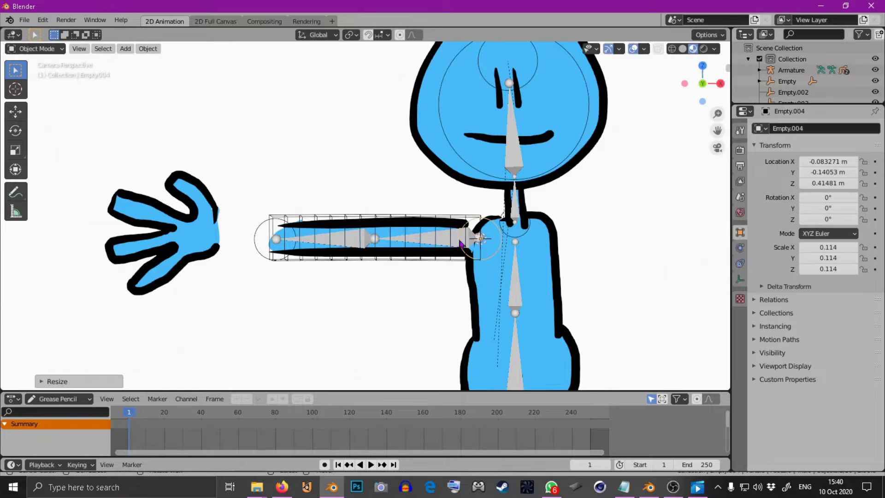
# Step: In Pose Mode, add a Copy Location constraint to the armature's upper arm bone with the shoulder circle empty as target
pyautogui.click(441, 245)
pyautogui.click(34, 49)
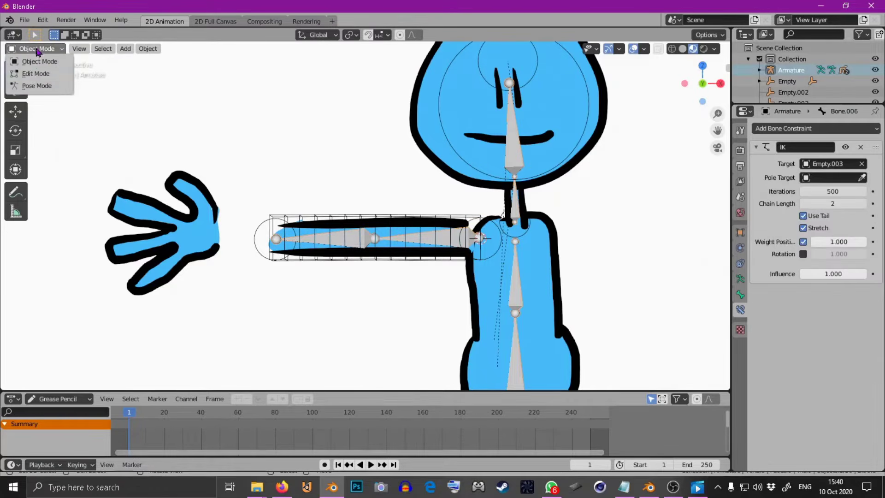
pyautogui.click(44, 86)
pyautogui.click(444, 246)
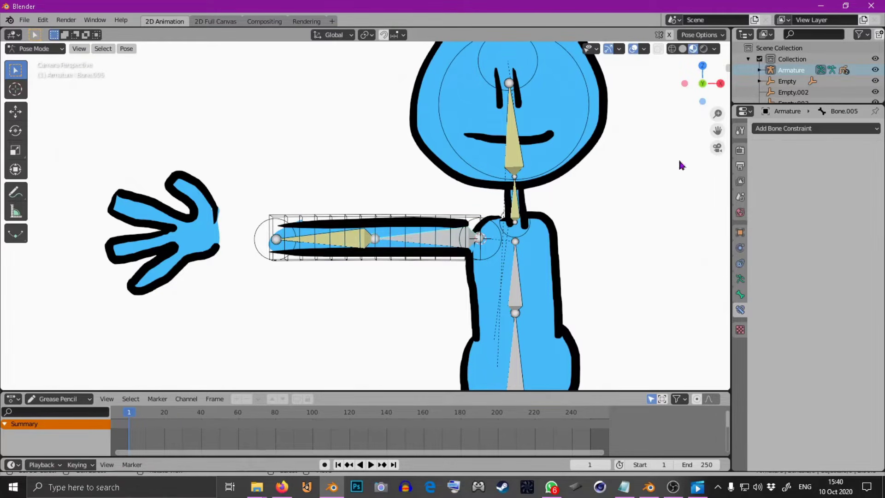
pyautogui.click(787, 129)
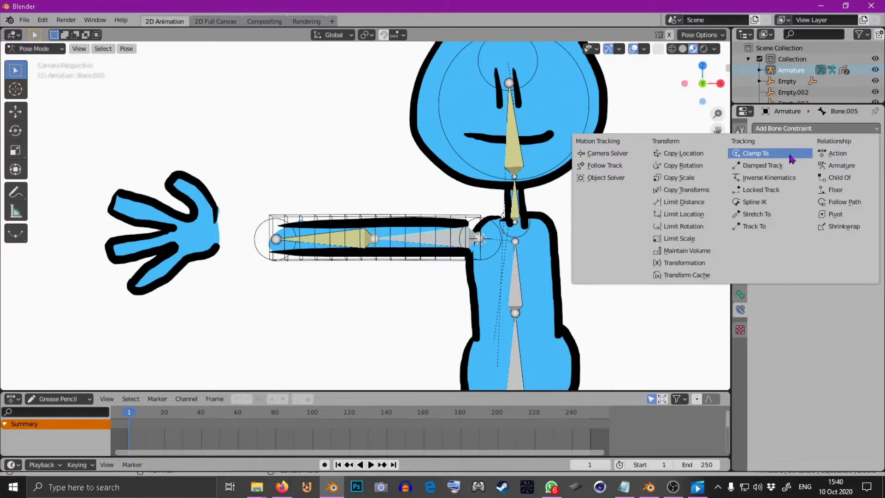
pyautogui.click(707, 154)
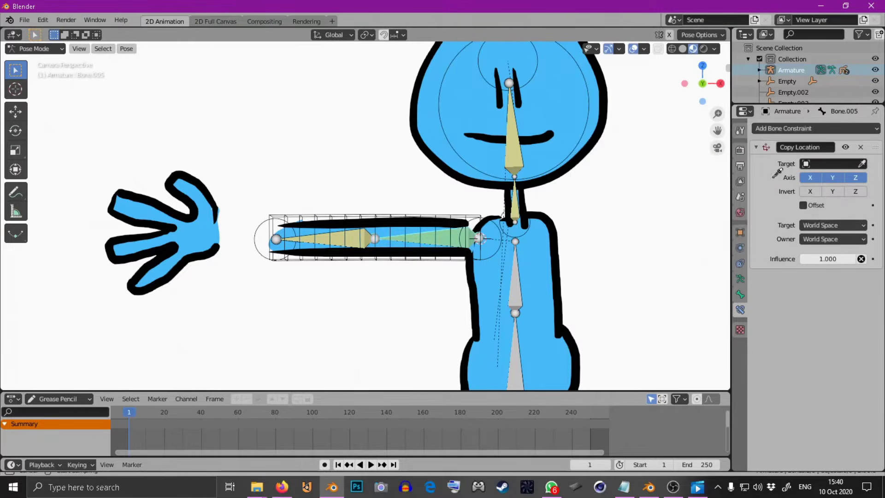
pyautogui.click(496, 247)
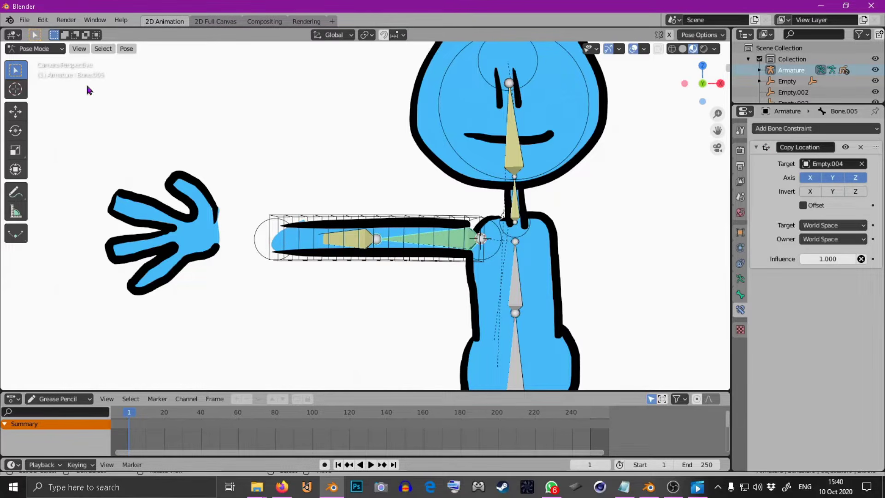
# Step: In Object Mode, move the shoulder empty to about X -0.035 m, Z 0.370 m and select the wrist empty for a test move
pyautogui.click(46, 49)
pyautogui.click(50, 61)
pyautogui.click(503, 250)
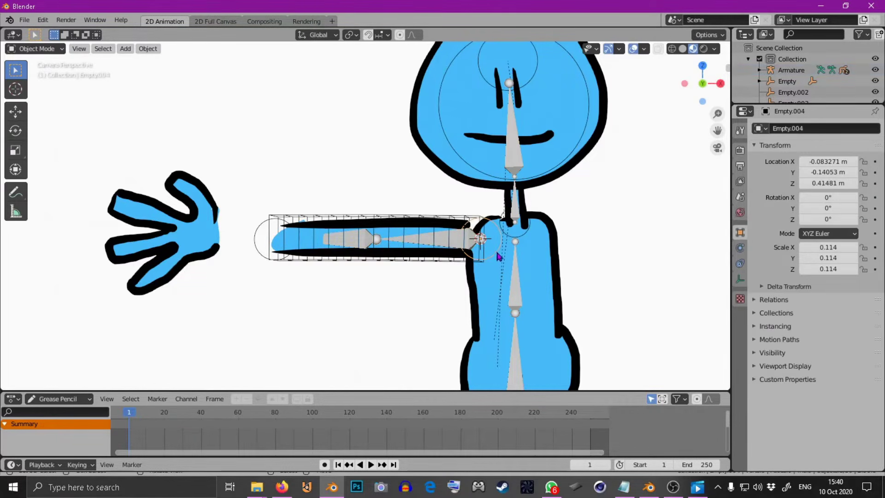
pyautogui.press('g')
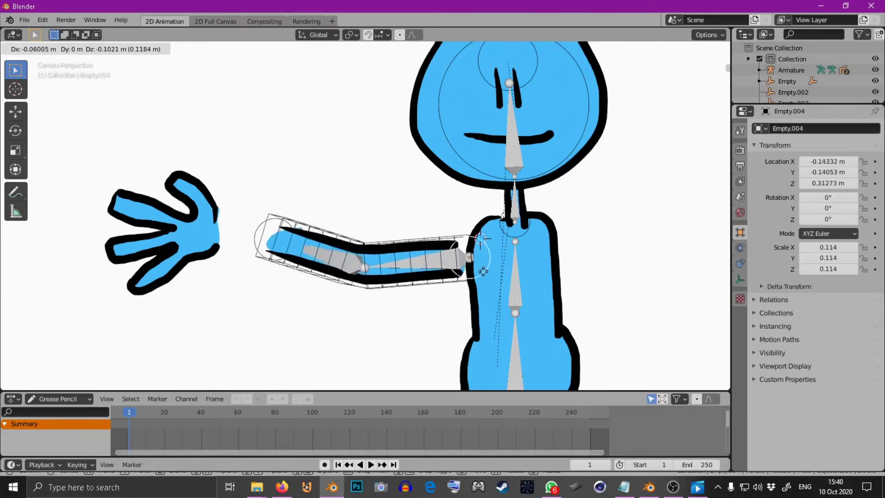
pyautogui.click(502, 261)
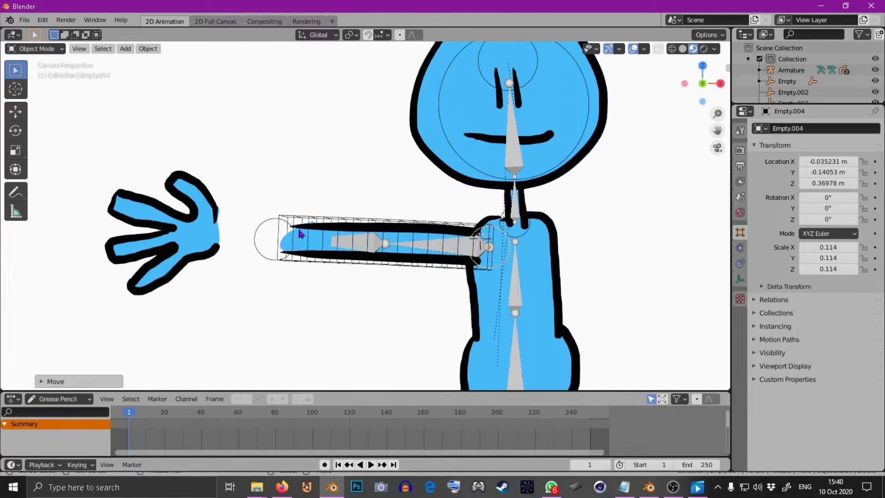
pyautogui.click(272, 224)
pyautogui.press('g')
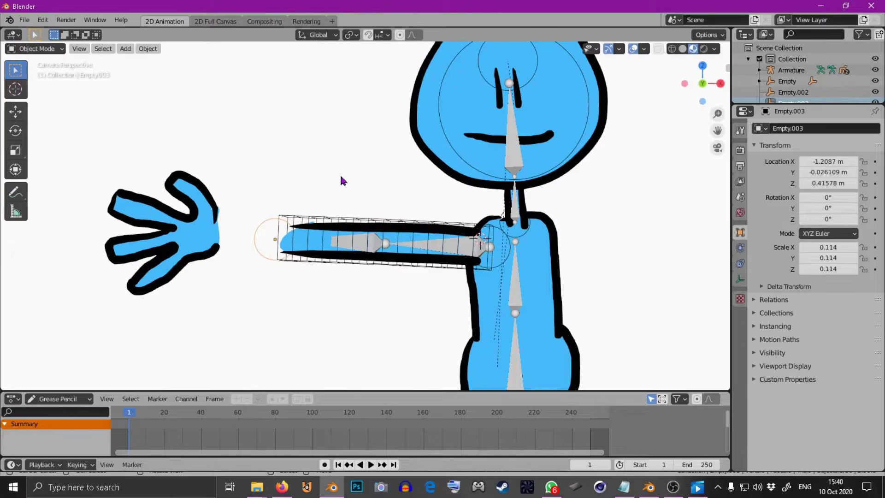
# Step: Align the shoulder empty with the character's drawing plane by setting its Y location to 0 m
pyautogui.moveTo(447, 203); pyautogui.dragTo(362, 183, button='middle')
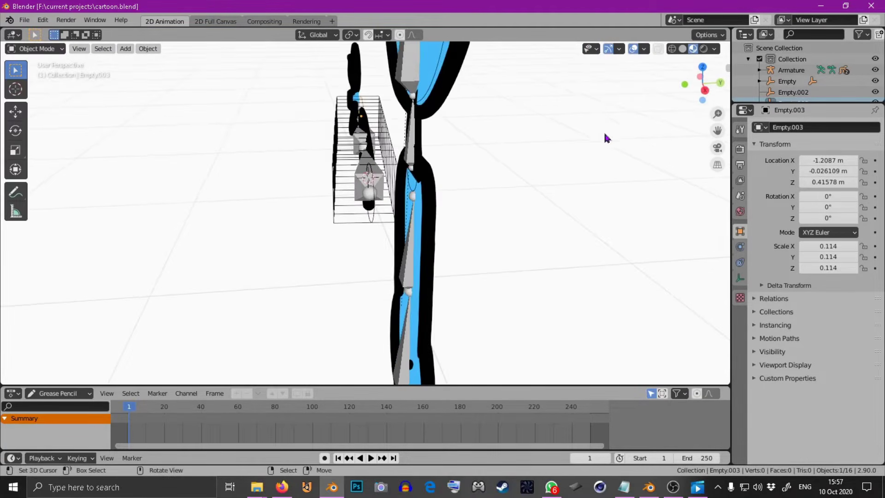
pyautogui.moveTo(300, 159); pyautogui.dragTo(407, 247, button='middle')
pyautogui.click(390, 203)
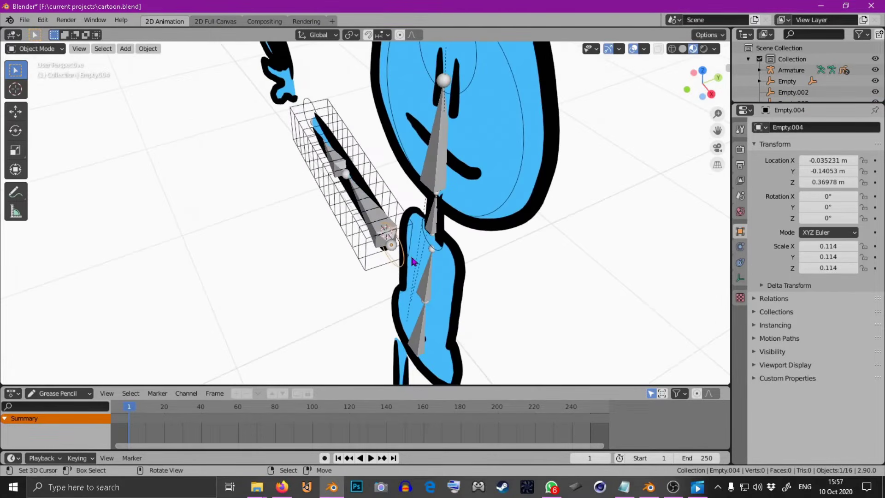
pyautogui.press('g')
pyautogui.rightClick(405, 254)
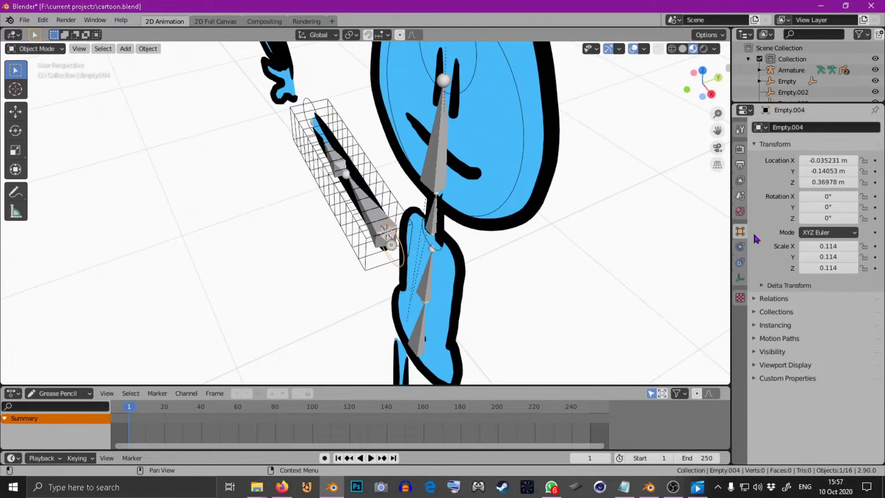
pyautogui.doubleClick(825, 170)
pyautogui.write('0')
pyautogui.press('Return')
# Step: Set the wrist empty's Y location to 0 m
pyautogui.moveTo(669, 193); pyautogui.dragTo(175, 206, button='middle')
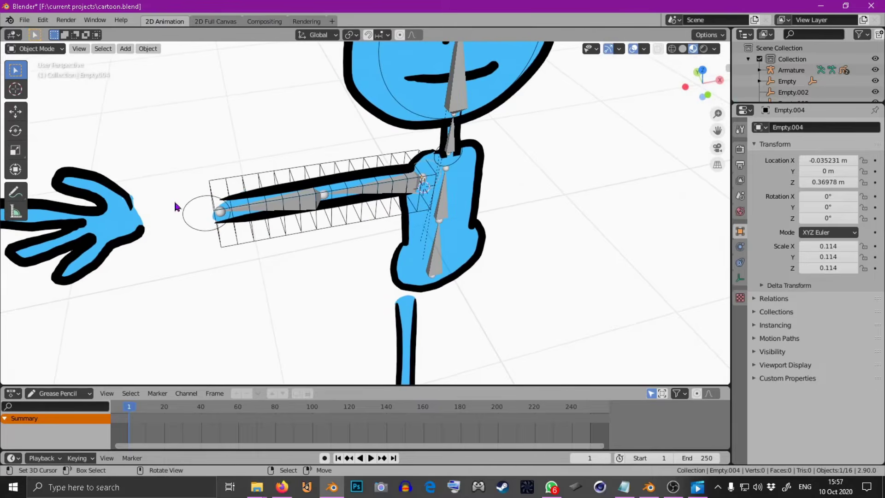
pyautogui.click(179, 208)
pyautogui.doubleClick(825, 170)
pyautogui.write('0')
pyautogui.press('Return')
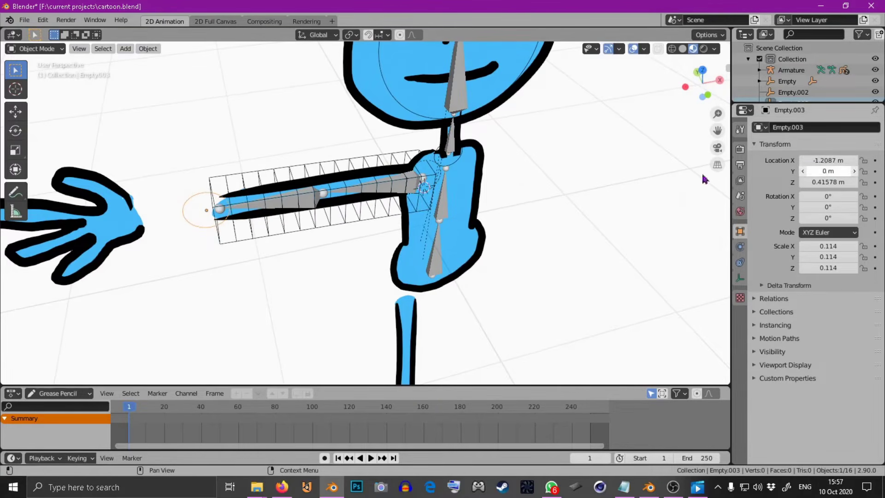
# Step: Lock the Y location of the wrist empty and select the shoulder empty
pyautogui.moveTo(704, 178); pyautogui.dragTo(259, 176, button='middle')
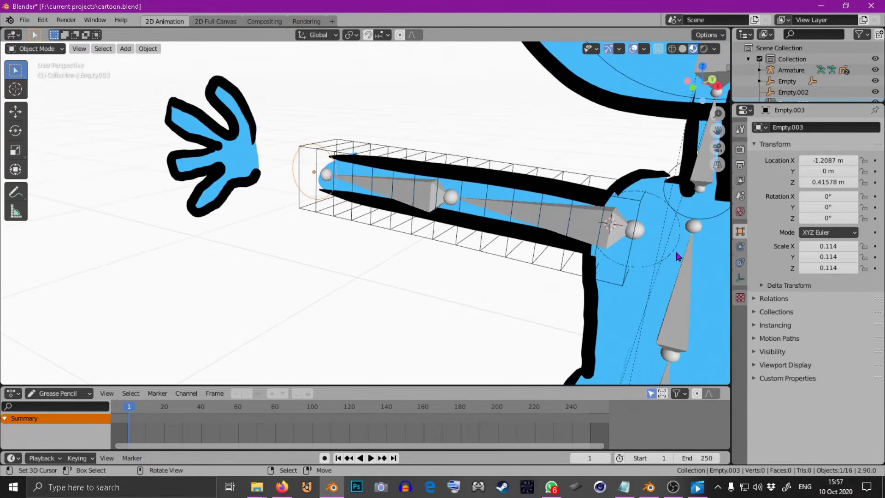
pyautogui.click(865, 171)
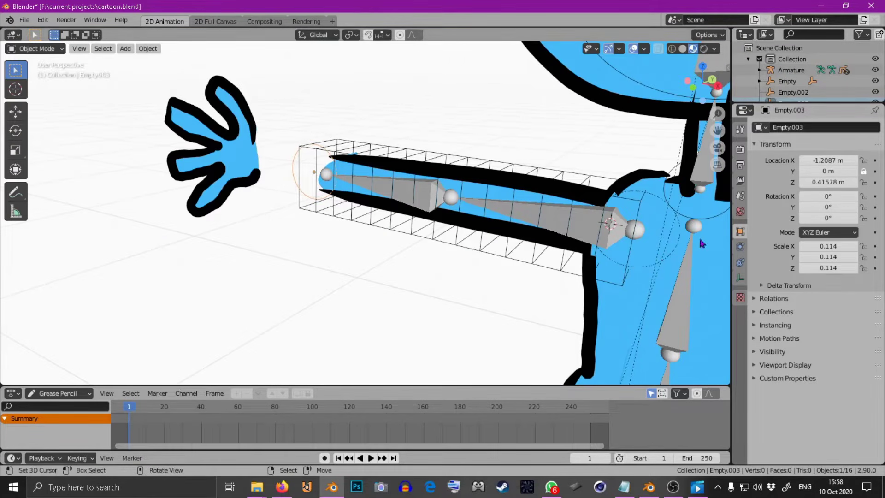
pyautogui.click(676, 257)
pyautogui.click(676, 257)
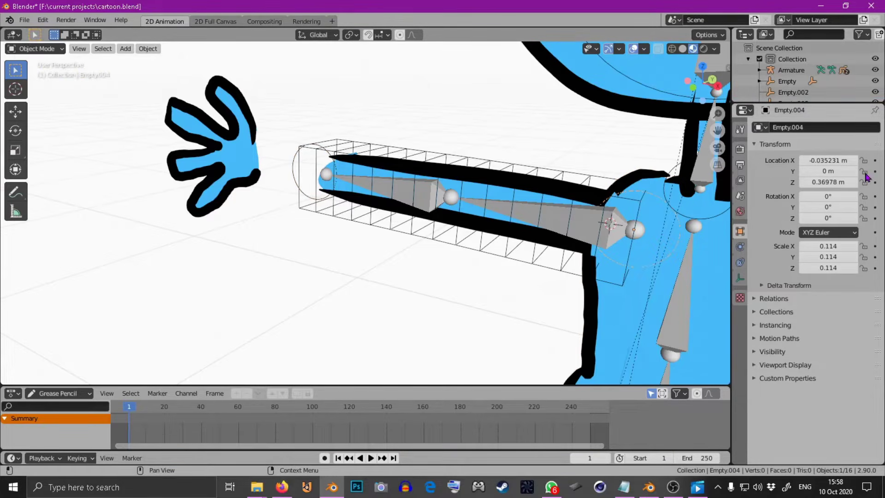
pyautogui.moveTo(669, 184); pyautogui.dragTo(368, 177, button='middle')
# Step: Bend the arm upward by moving the wrist empty to about X -0.836 m, Z 0.724 m
pyautogui.click(260, 191)
pyautogui.moveTo(260, 192); pyautogui.dragTo(328, 203, button='middle')
pyautogui.press('g')
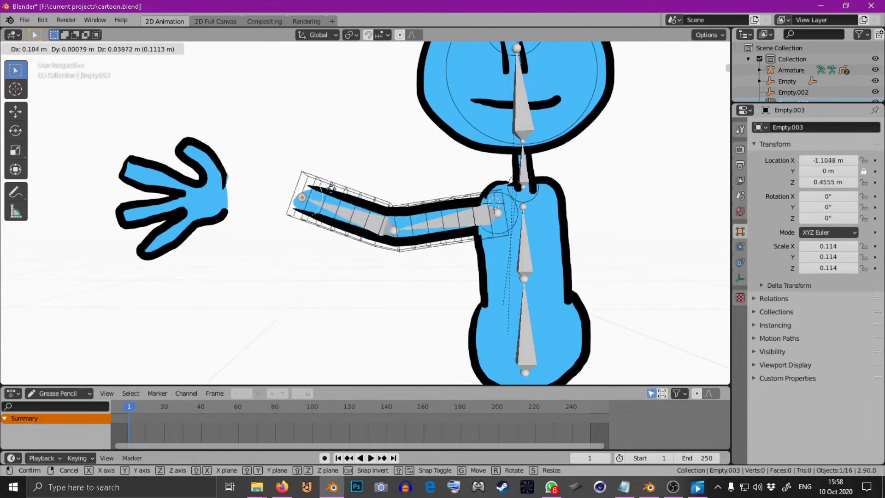
pyautogui.scroll(2, 339, 174)
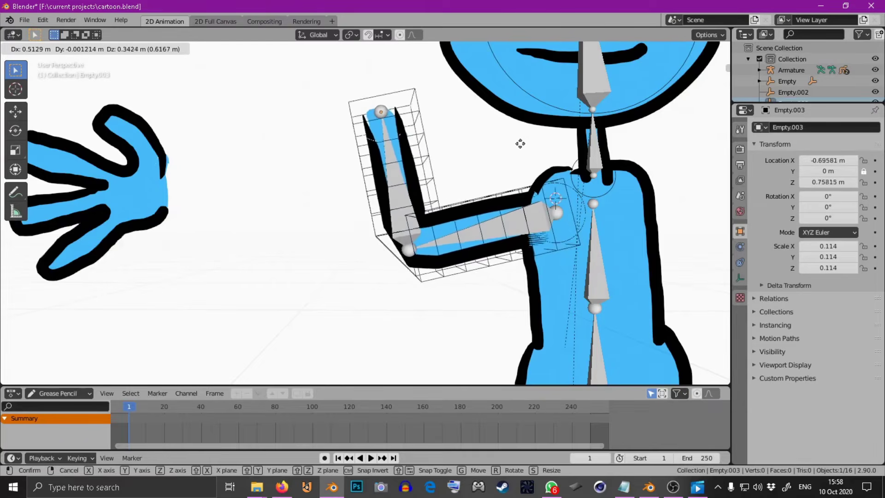
pyautogui.click(491, 157)
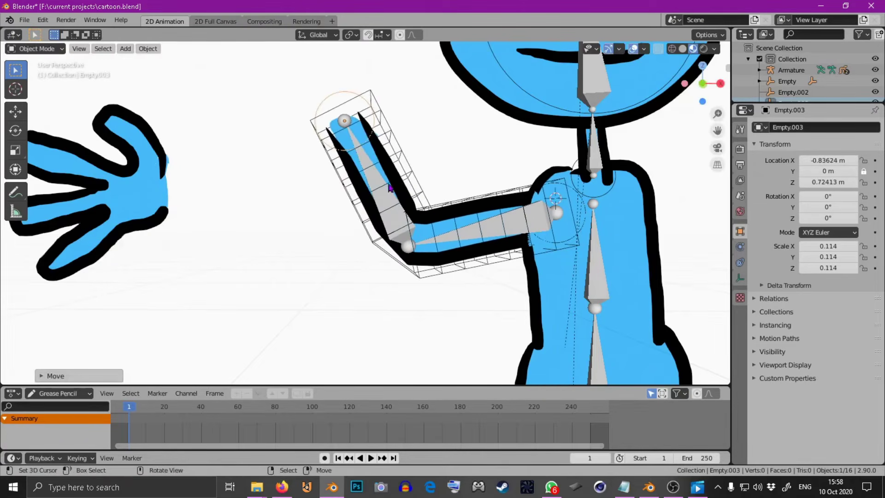
# Step: Set the arm lattice's W interpolation to Catmull-Rom
pyautogui.click(416, 184)
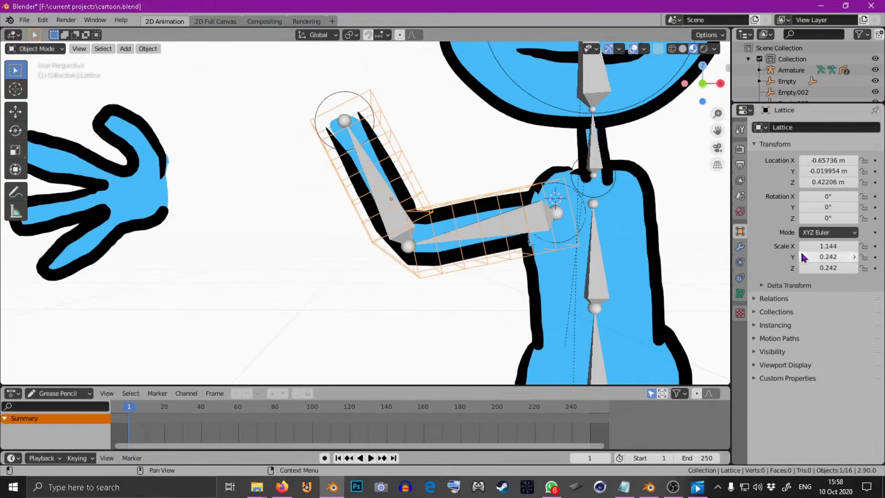
pyautogui.click(739, 294)
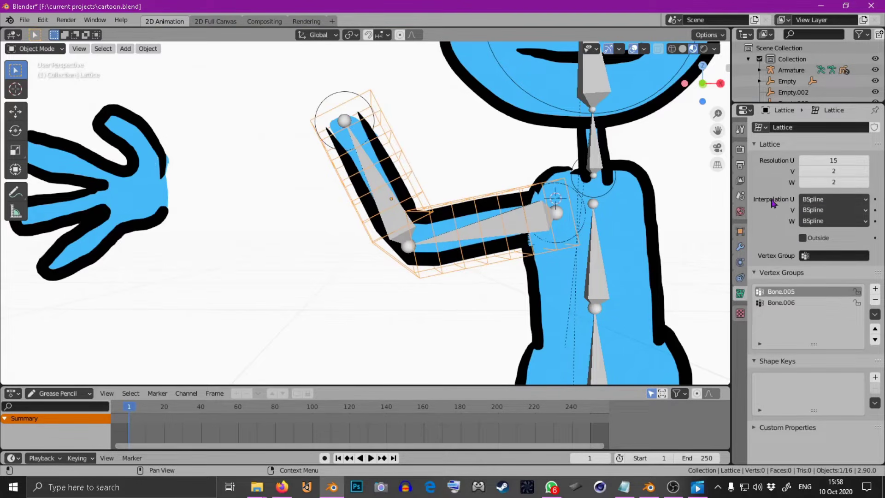
pyautogui.click(835, 224)
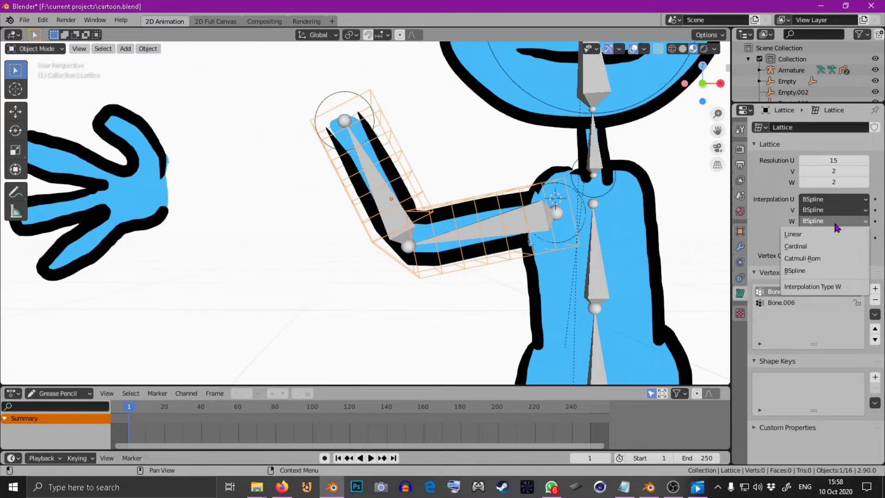
pyautogui.click(825, 260)
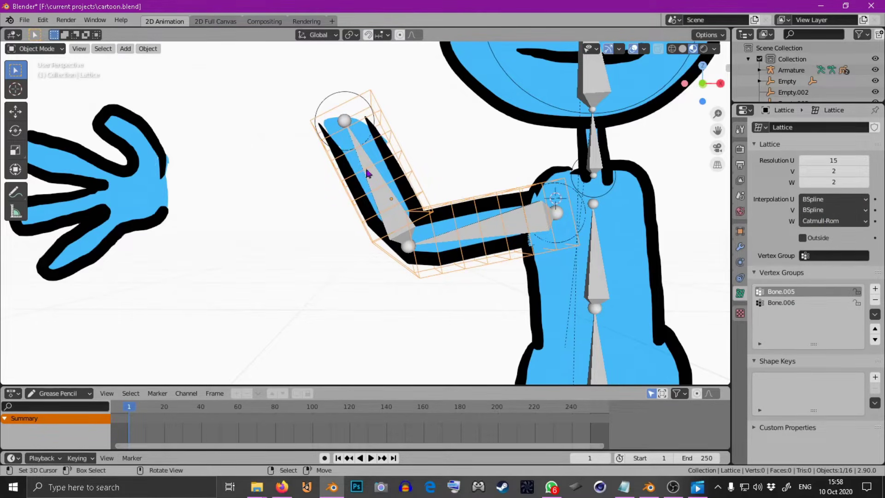
# Step: Move the wrist empty outward toward the hand until the arm is stretched straight
pyautogui.click(335, 100)
pyautogui.press('g')
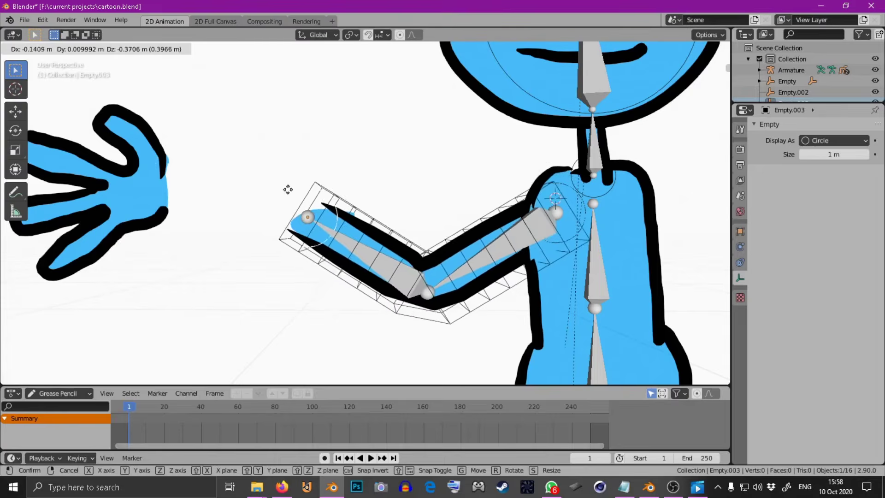
pyautogui.click(231, 156)
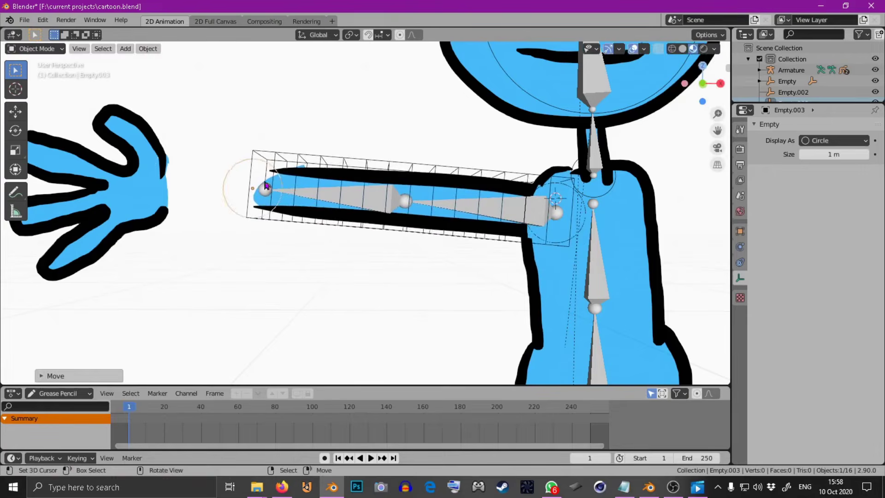
# Step: Duplicate the wrist empty and place the copy below the elbow of the arm
pyautogui.scroll(-2, 341, 216)
pyautogui.scroll(1, 344, 216)
pyautogui.scroll(-1, 307, 233)
pyautogui.hotkey('shift', 'd')
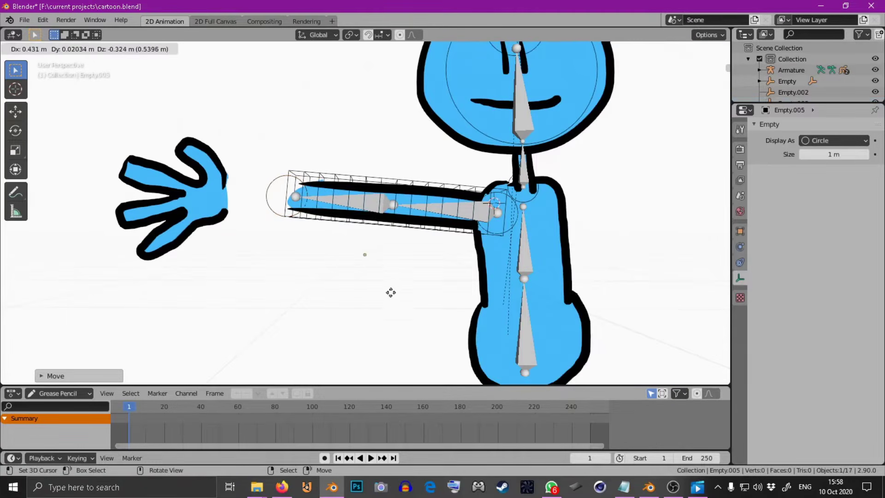
pyautogui.click(399, 331)
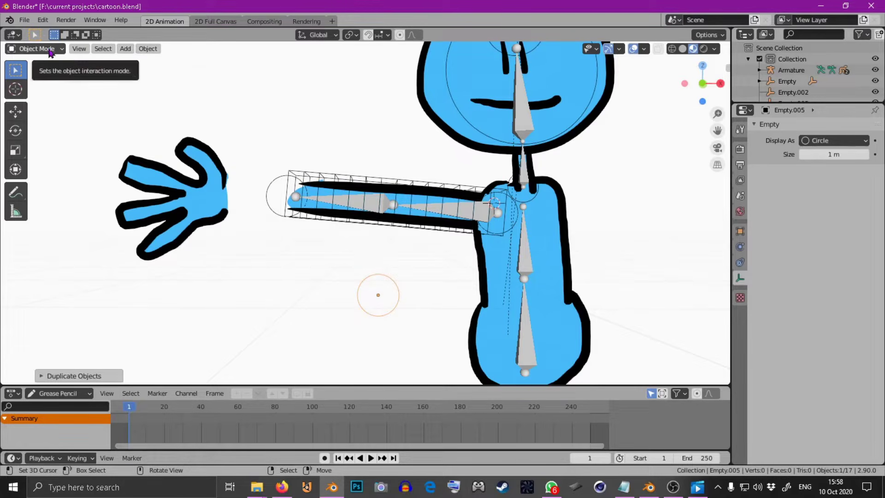
# Step: In Pose Mode, set the copied empty, Empty.005, as the pole target of the forearm bone's IK constraint
pyautogui.click(343, 198)
pyautogui.click(30, 48)
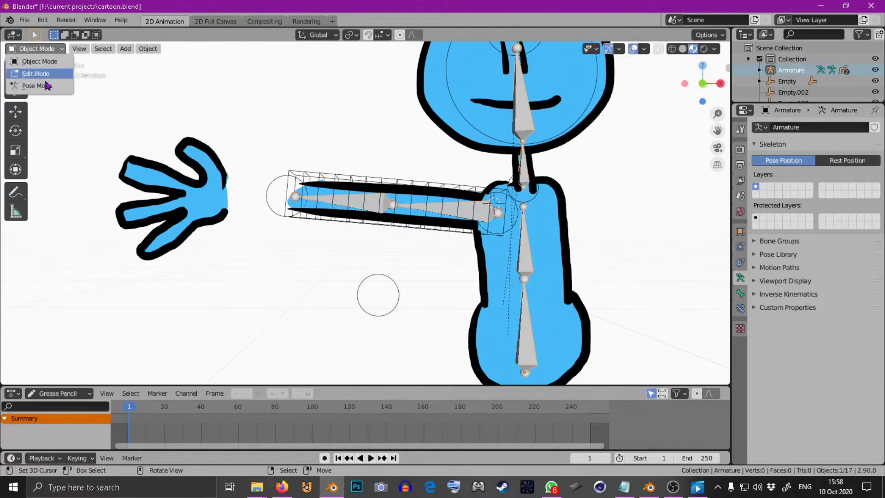
pyautogui.click(23, 87)
pyautogui.click(740, 308)
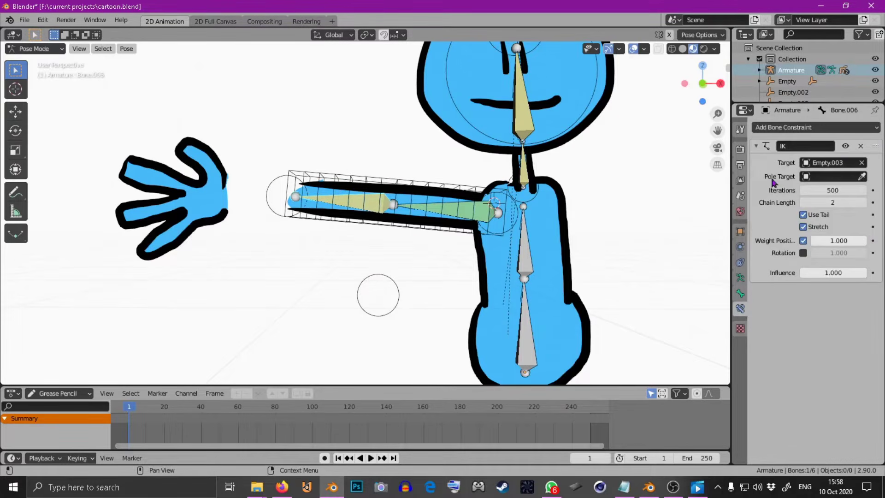
pyautogui.click(861, 176)
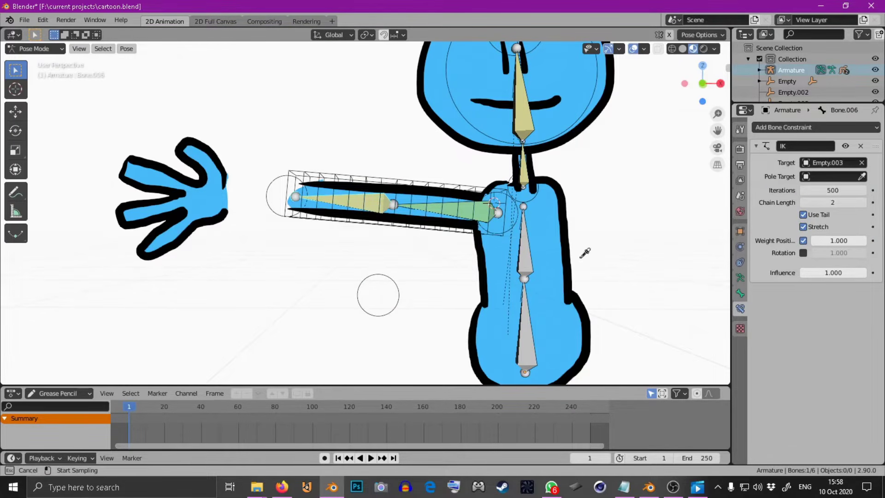
pyautogui.click(399, 291)
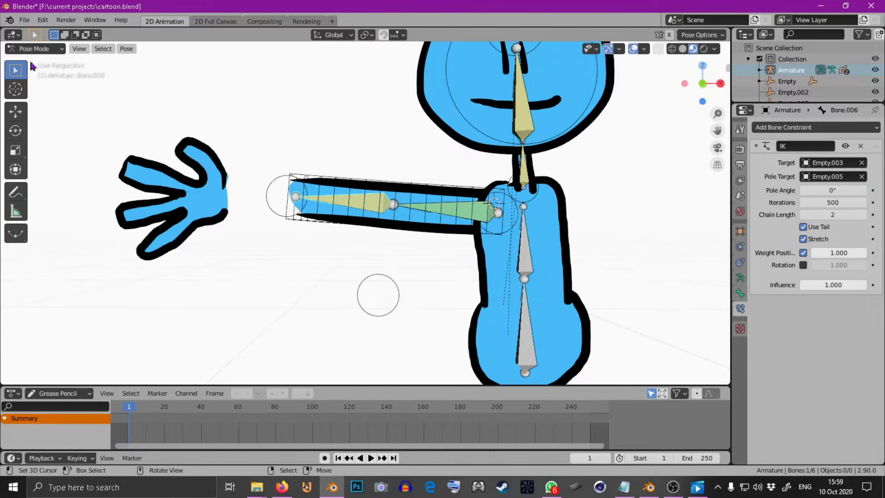
# Step: Return to Object Mode and test how the arm bends by temporarily moving the wrist empty
pyautogui.click(34, 48)
pyautogui.click(33, 61)
pyautogui.click(286, 191)
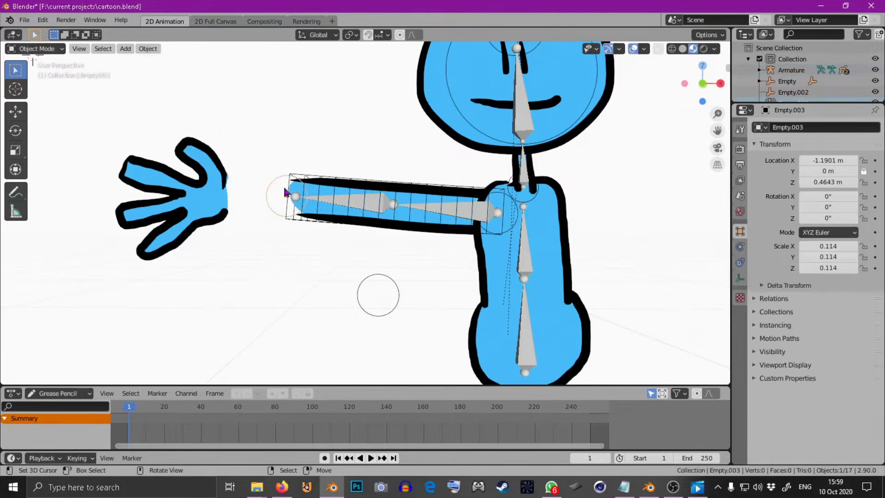
pyautogui.press('g')
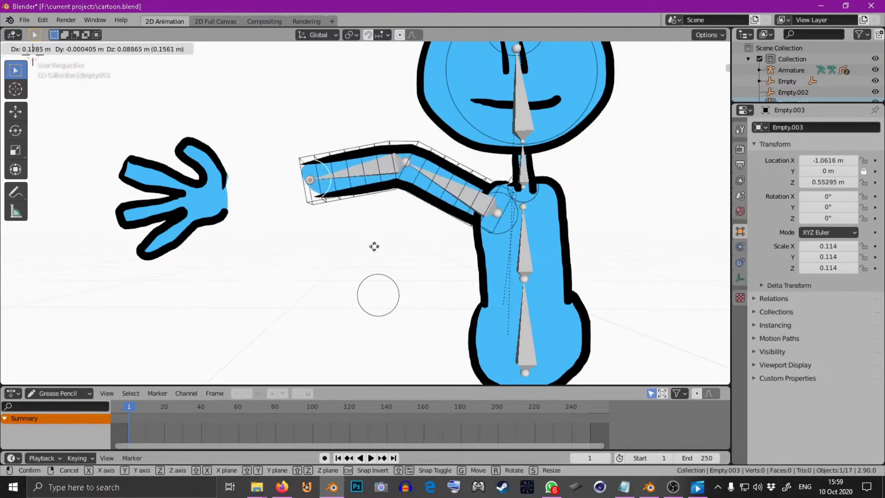
pyautogui.click(365, 259)
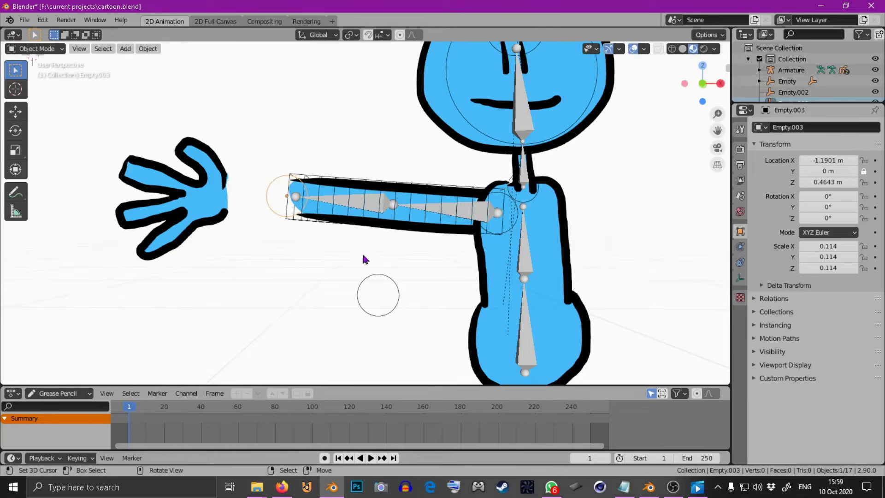
# Step: Set the pole angle of the forearm bone's IK constraint to 180° and return to Object Mode
pyautogui.click(362, 206)
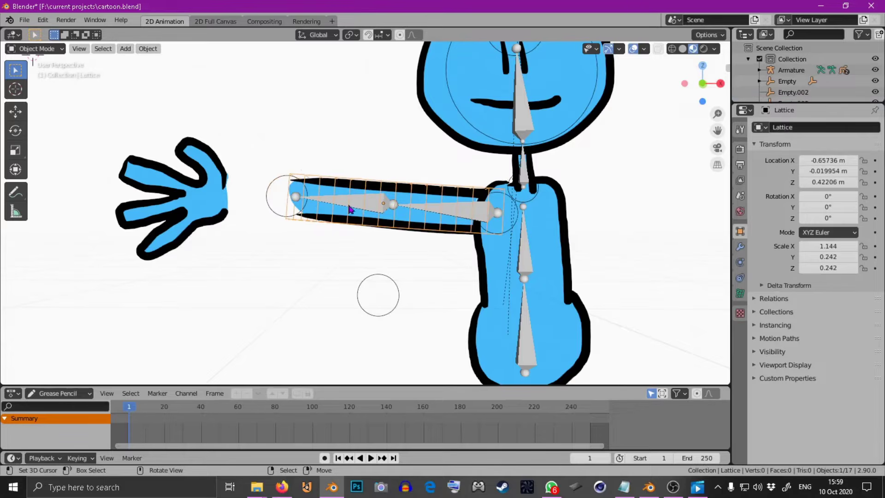
pyautogui.click(350, 203)
pyautogui.click(36, 48)
pyautogui.click(44, 84)
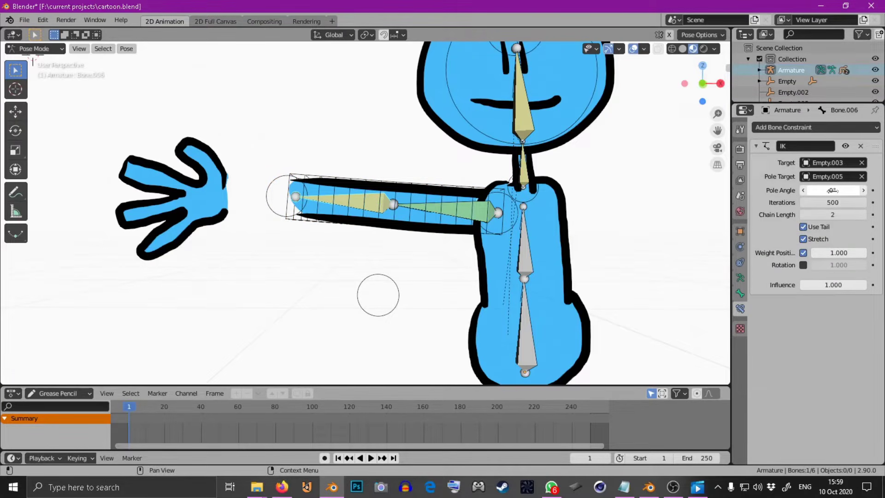
pyautogui.moveTo(832, 190); pyautogui.dragTo(873, 190)
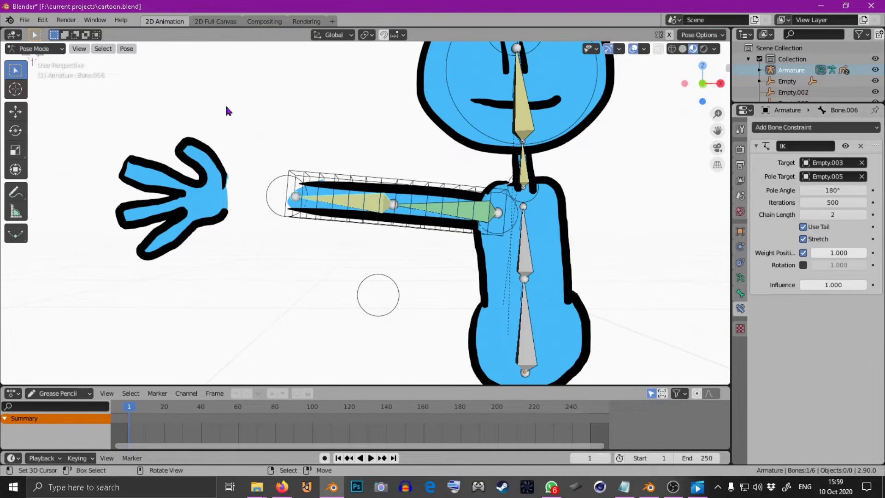
pyautogui.click(29, 48)
pyautogui.click(34, 61)
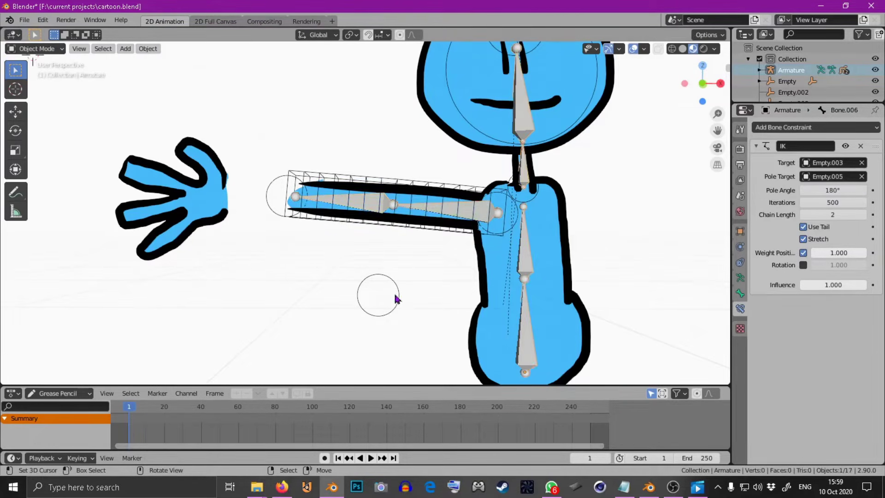
# Step: Test the elbow's bend direction by moving the wrist empty around and placing the pole empty below and above the arm
pyautogui.click(394, 287)
pyautogui.moveTo(278, 194); pyautogui.dragTo(341, 189)
pyautogui.moveTo(373, 280); pyautogui.dragTo(383, 322)
pyautogui.moveTo(323, 166); pyautogui.dragTo(348, 255)
pyautogui.moveTo(361, 296); pyautogui.dragTo(374, 110)
pyautogui.rightClick(320, 169)
pyautogui.press('g')
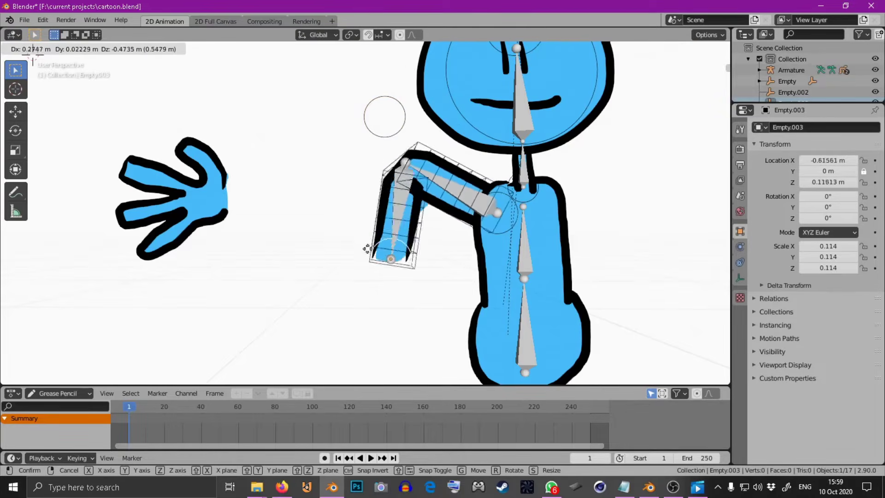
pyautogui.rightClick(330, 232)
# Step: Extend the wrist empty outward and move the pole empty back below the elbow so the arm bends slightly downward
pyautogui.moveTo(324, 185); pyautogui.dragTo(286, 208)
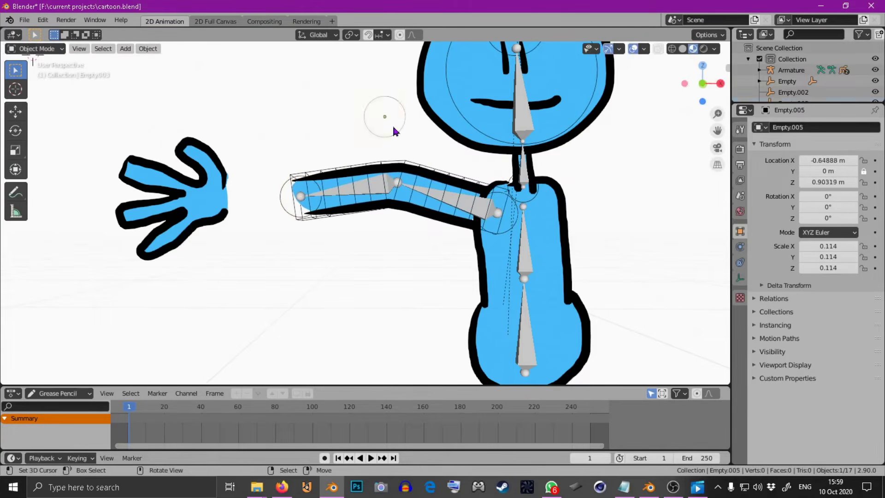
pyautogui.moveTo(395, 128); pyautogui.dragTo(387, 308)
pyautogui.moveTo(289, 189); pyautogui.dragTo(284, 204)
# Step: Move the hand drawing closer to the arm and set its origin to geometry
pyautogui.click(195, 203)
pyautogui.moveTo(222, 184); pyautogui.dragTo(252, 192)
pyautogui.press('r')
pyautogui.rightClick(336, 170)
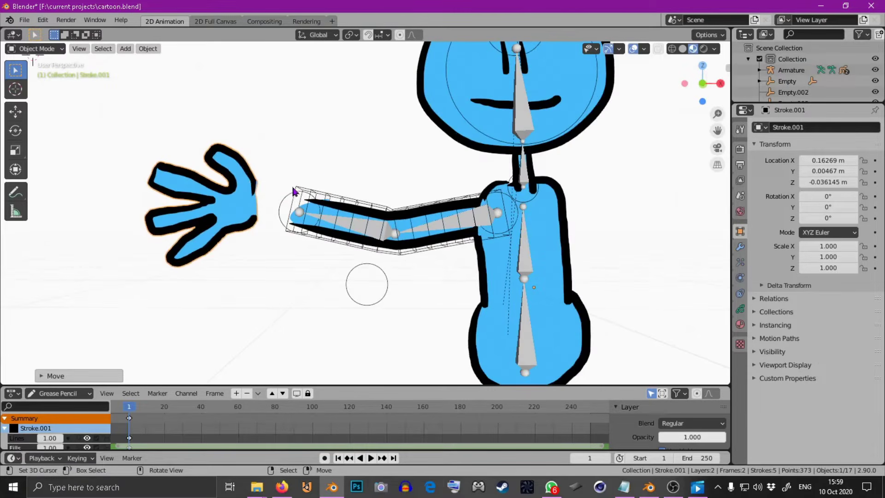
pyautogui.click(148, 49)
pyautogui.moveTo(164, 73)
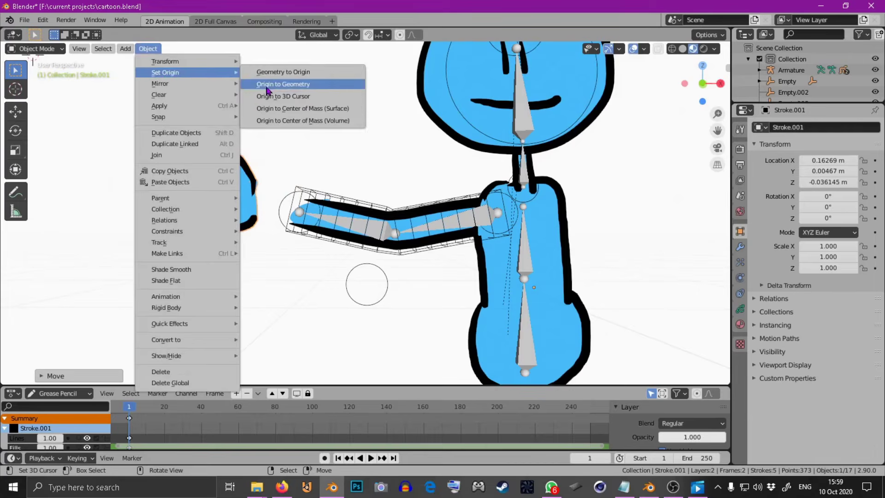
pyautogui.click(251, 82)
# Step: Position the hand drawing just outside the wrist at about X -1.55 m, Z 0.393 m
pyautogui.moveTo(233, 205); pyautogui.dragTo(237, 208)
pyautogui.press('Escape')
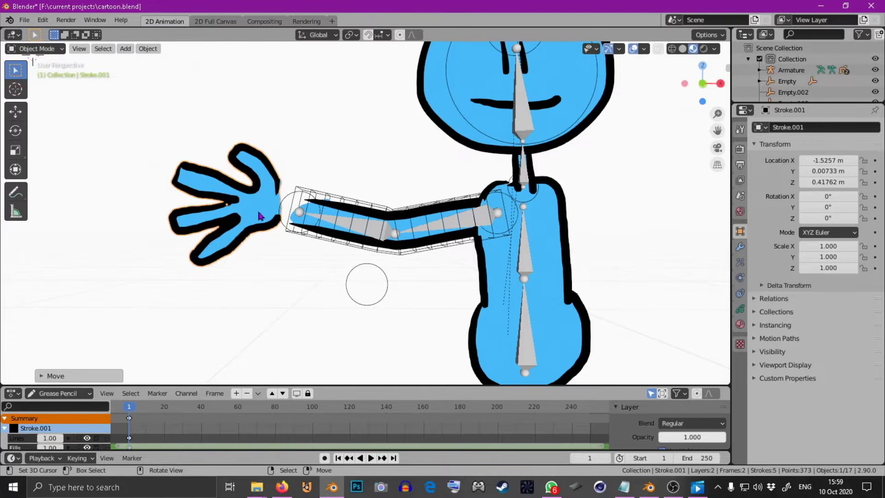
pyautogui.press('g')
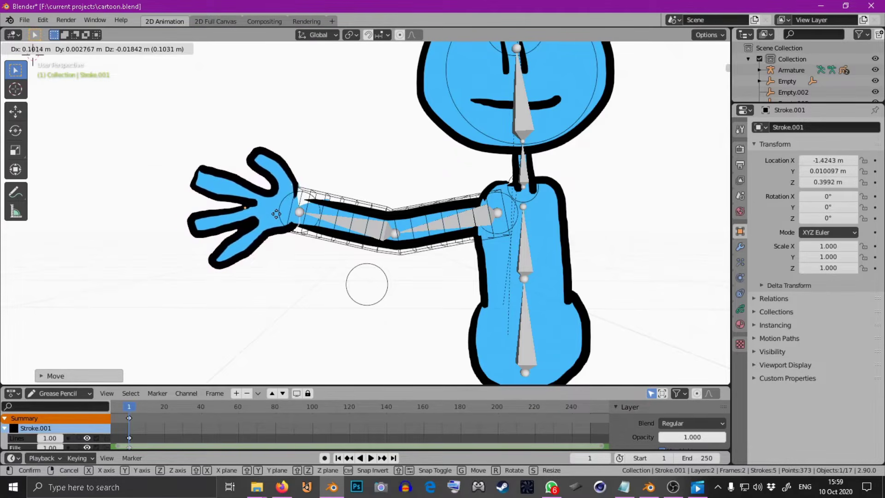
pyautogui.click(258, 213)
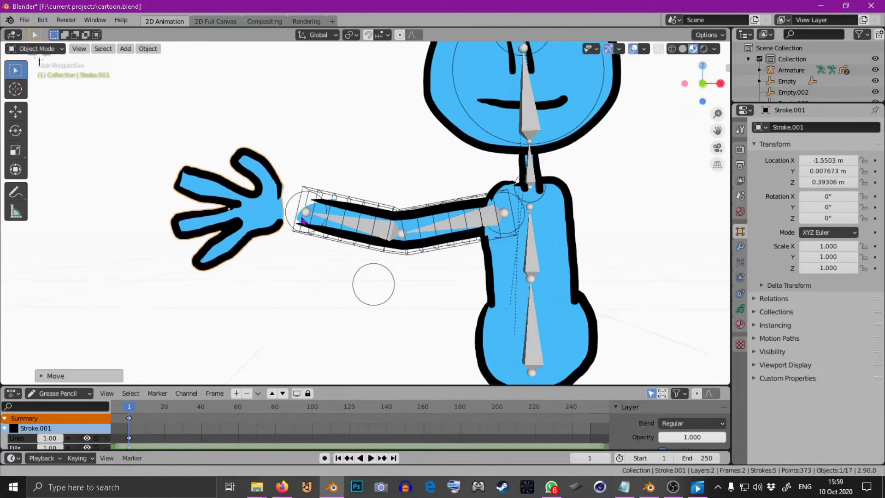
# Step: In the armature's Edit Mode, extrude a bone from the wrist joint across the palm
pyautogui.keyDown('ctrl'); pyautogui.hscroll(-5, 323, 217); pyautogui.keyUp('ctrl')
pyautogui.click(371, 216)
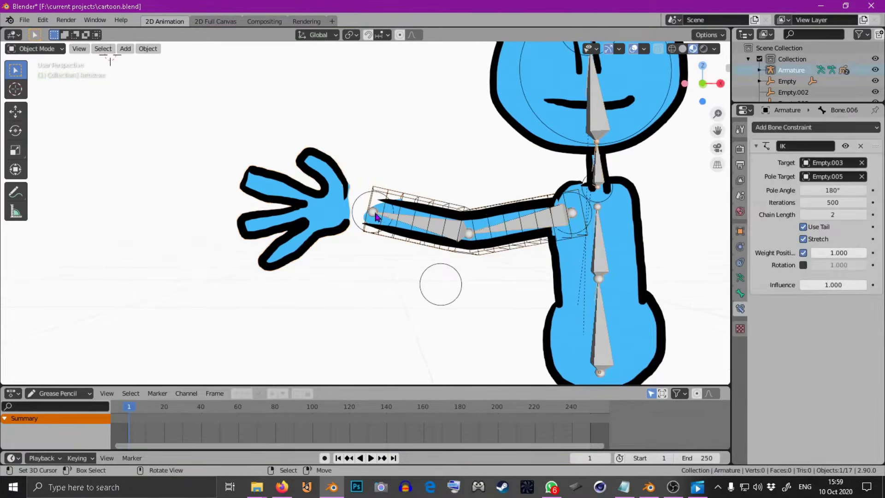
pyautogui.click(37, 49)
pyautogui.click(35, 73)
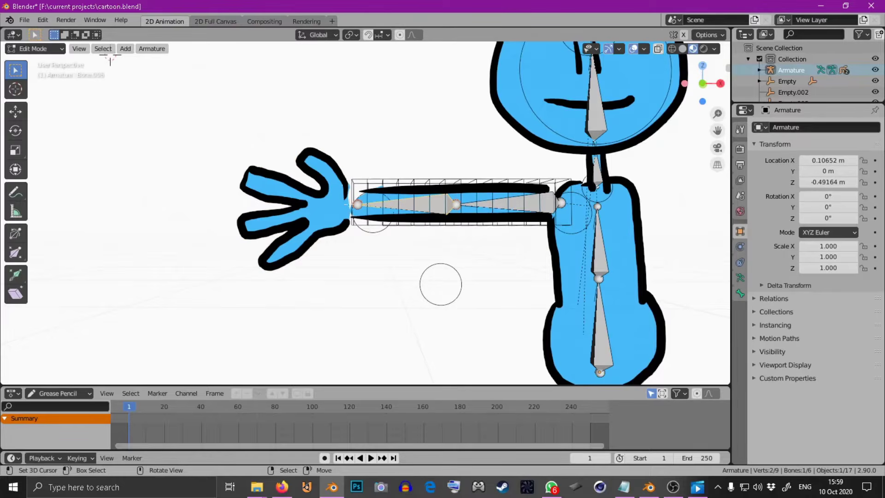
pyautogui.press('e')
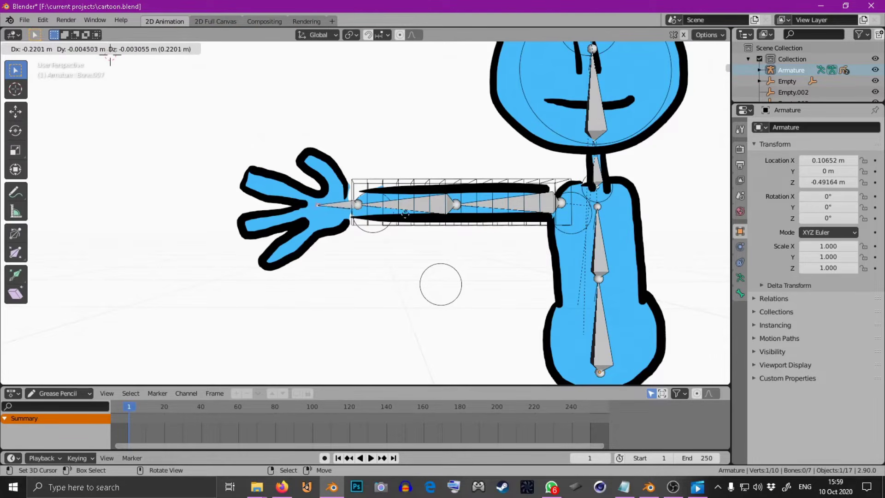
pyautogui.click(377, 217)
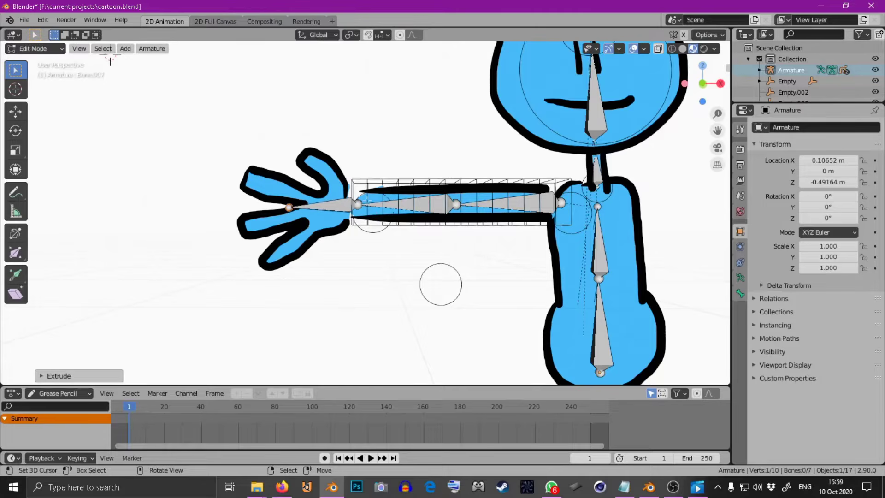
# Step: Shorten the new bone, extrude a hand bone from its tip, and delete the short connecting bone
pyautogui.click(31, 49)
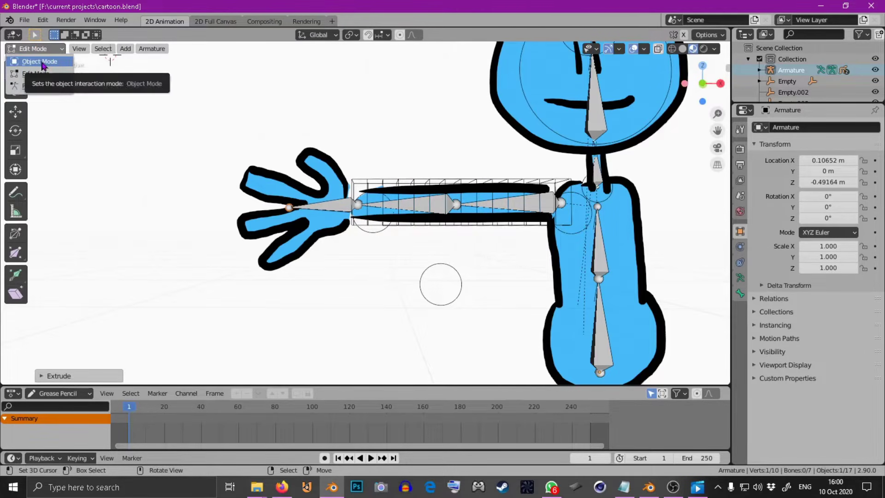
pyautogui.press('e')
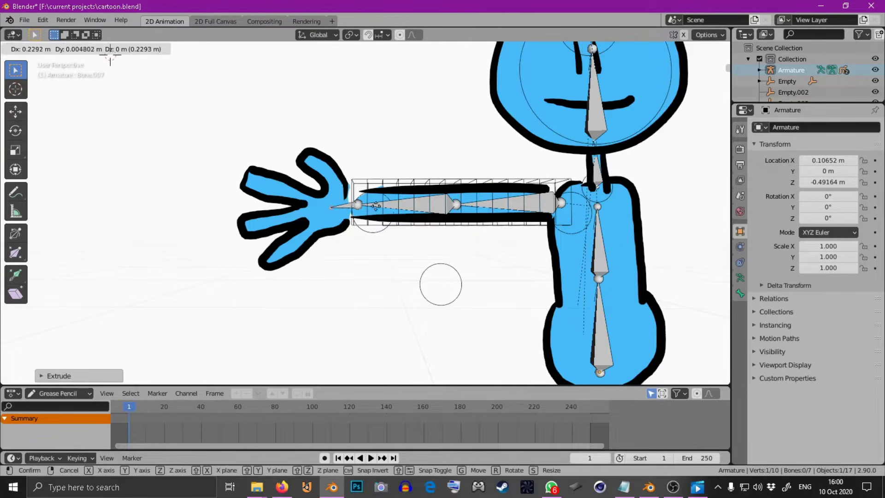
pyautogui.click(345, 206)
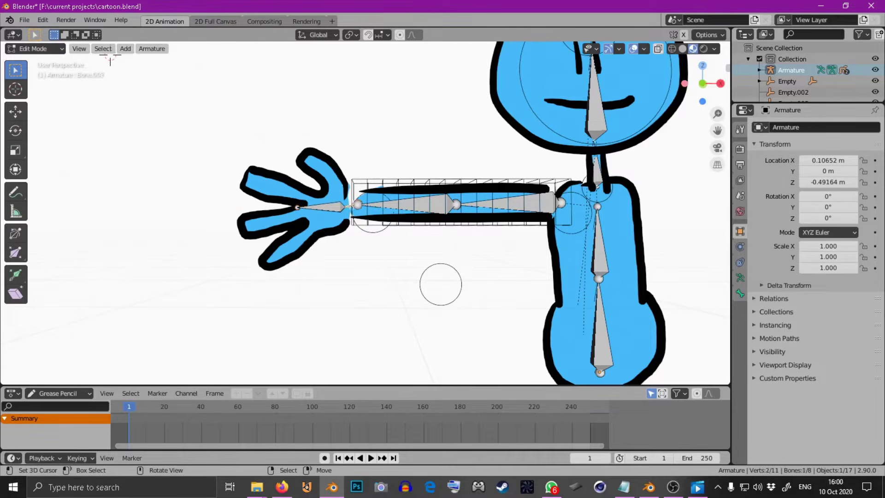
pyautogui.press('x')
pyautogui.click(354, 205)
# Step: Move the detached hand bone's base closer to the wrist joint and adjust its tip within the palm
pyautogui.press('KP_Decimal')
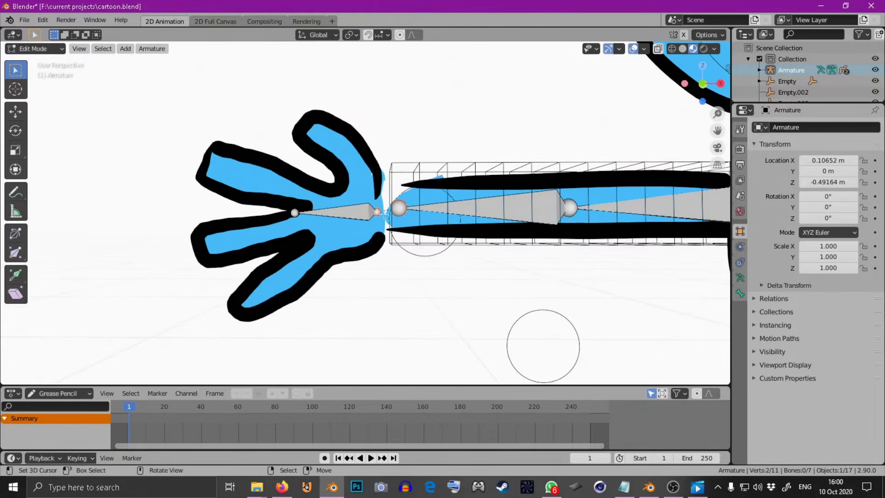
pyautogui.press('g')
pyautogui.press('Return')
pyautogui.click(297, 213)
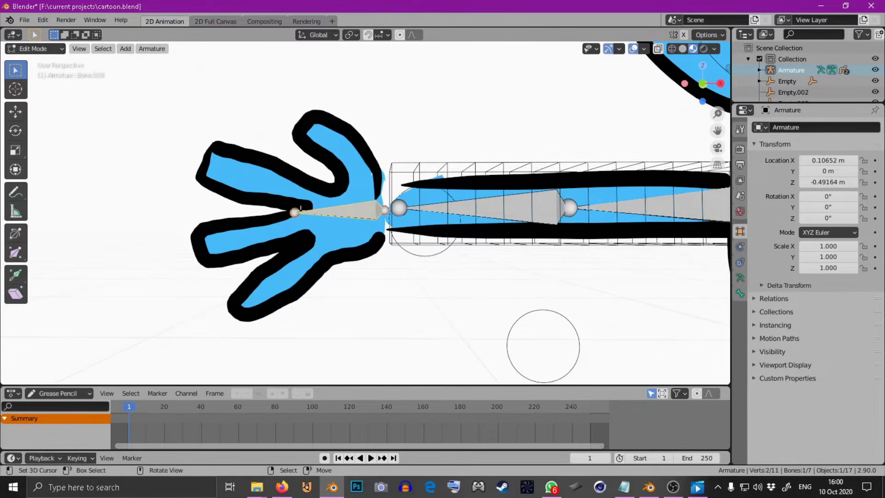
pyautogui.press('g')
pyautogui.click(301, 212)
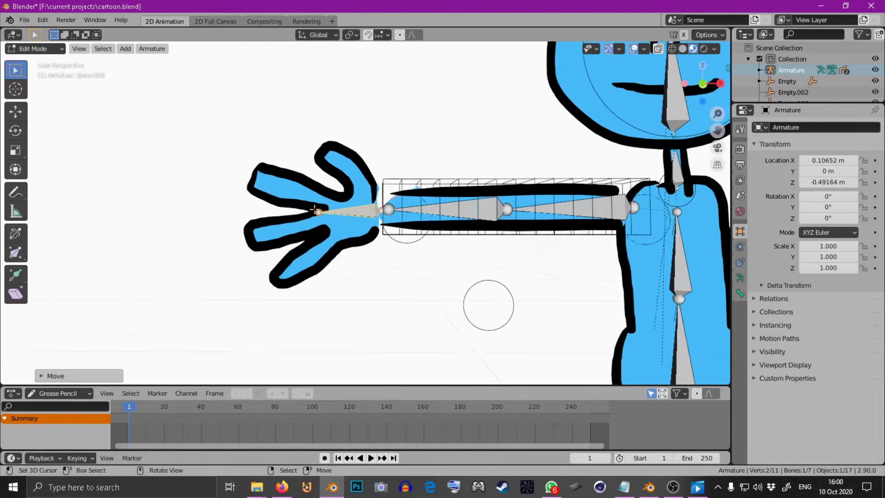
pyautogui.scroll(-2, 306, 208)
pyautogui.click(289, 218)
pyautogui.scroll(-3, 289, 218)
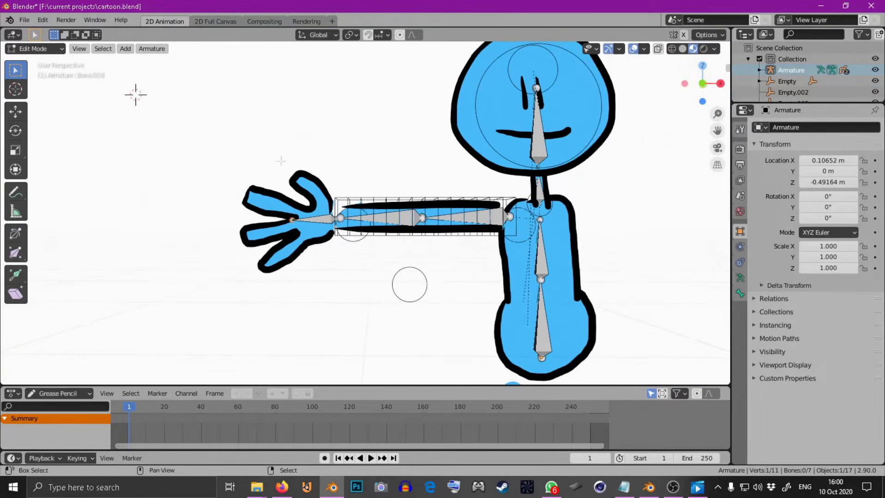
# Step: In Object Mode, rotate the hand drawing about 21.6° and move it onto the wrist, near X -1.41 m, Z 0.485 m
pyautogui.click(33, 49)
pyautogui.click(28, 60)
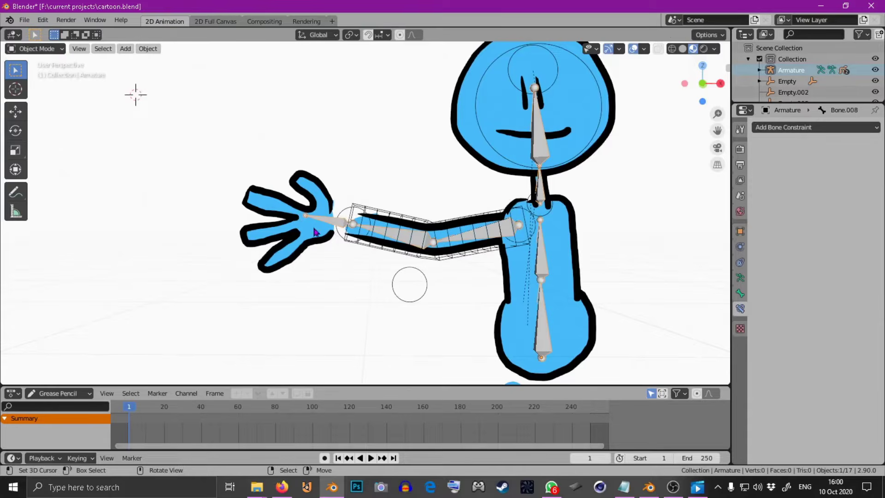
pyautogui.scroll(2, 316, 231)
pyautogui.click(295, 245)
pyautogui.press('r')
pyautogui.click(387, 193)
pyautogui.press('g')
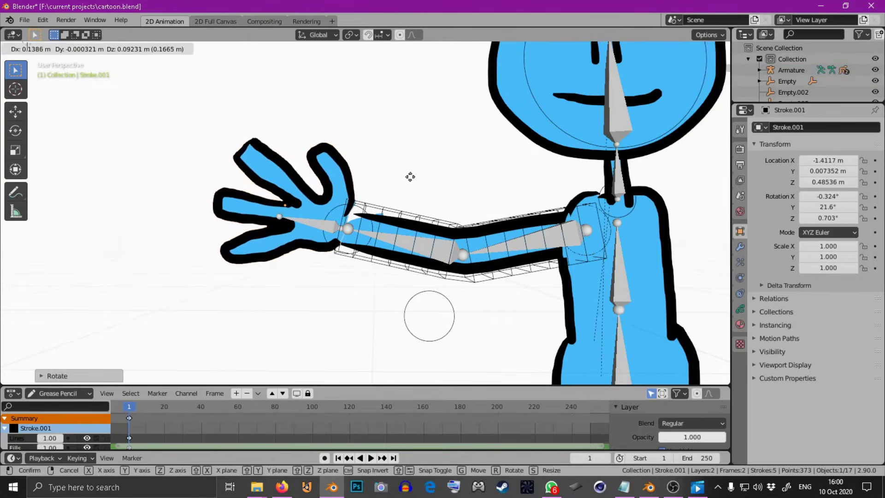
pyautogui.click(410, 176)
# Step: Parent the hand drawing to the armature's hand bone
pyautogui.click(312, 231)
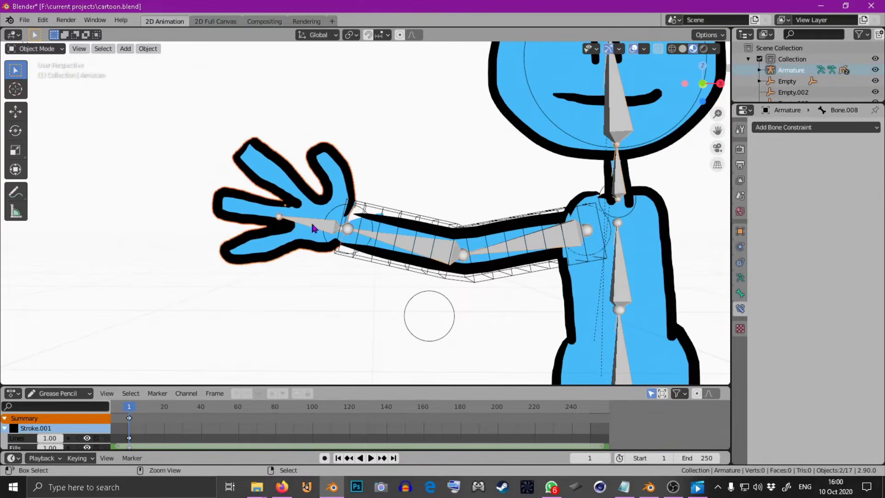
pyautogui.hotkey('ctrl', 'p')
pyautogui.click(277, 288)
pyautogui.scroll(-2, 328, 244)
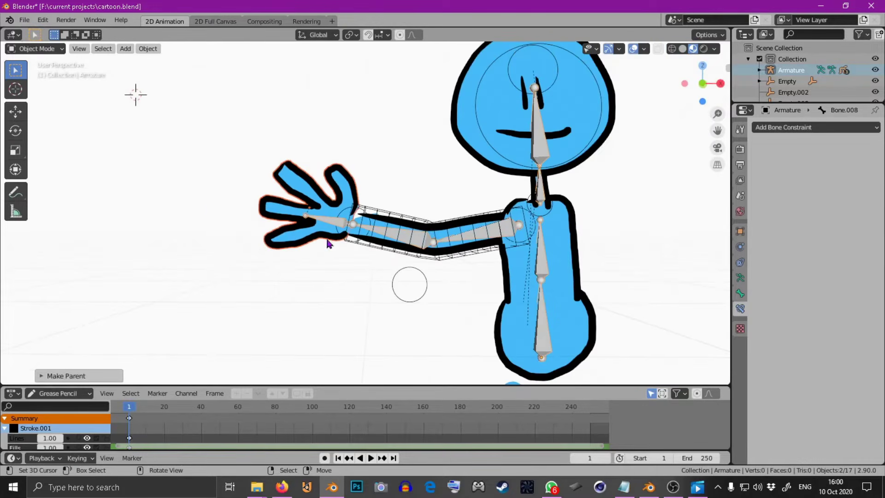
# Step: Try moving and rotating the wrist's control empty to test how the arm and hand follow
pyautogui.click(347, 210)
pyautogui.press('g')
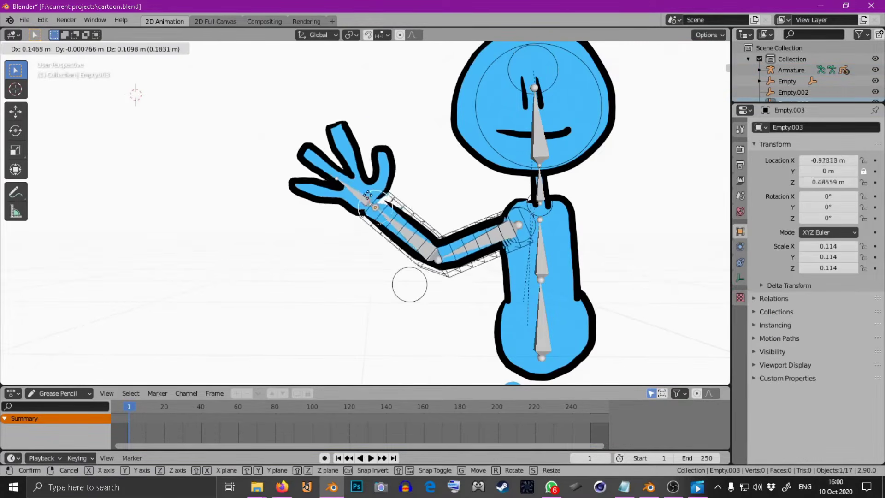
pyautogui.click(365, 218)
pyautogui.press('r')
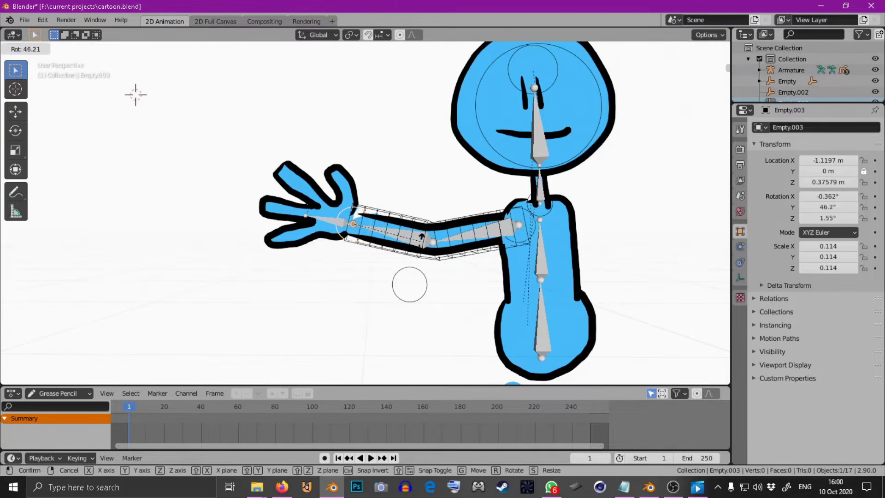
pyautogui.press('Escape')
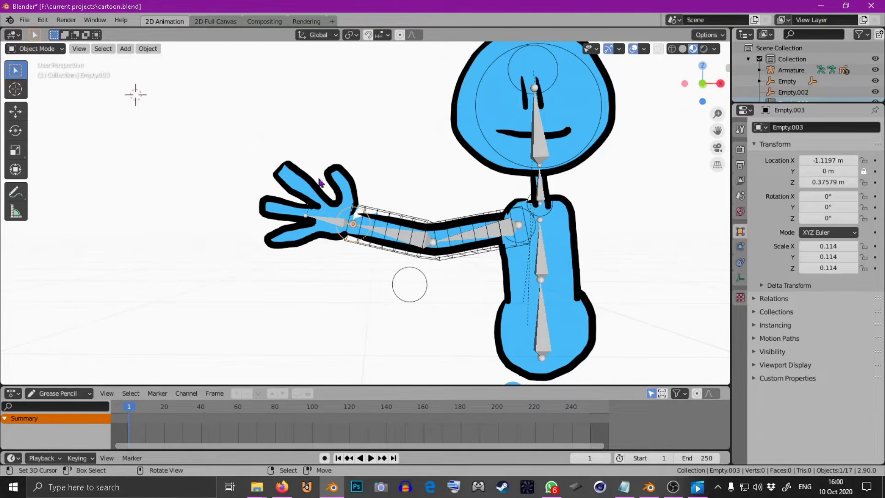
pyautogui.press('g')
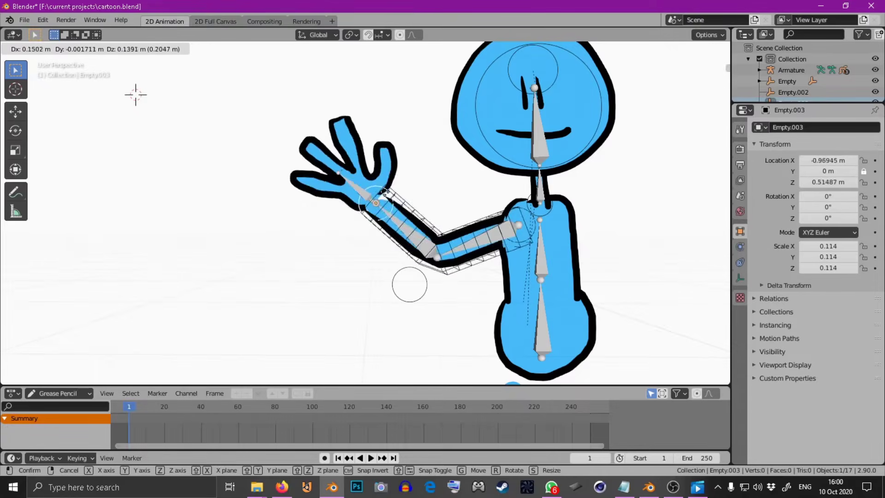
pyautogui.click(367, 202)
pyautogui.scroll(2, 345, 249)
pyautogui.scroll(2, 346, 249)
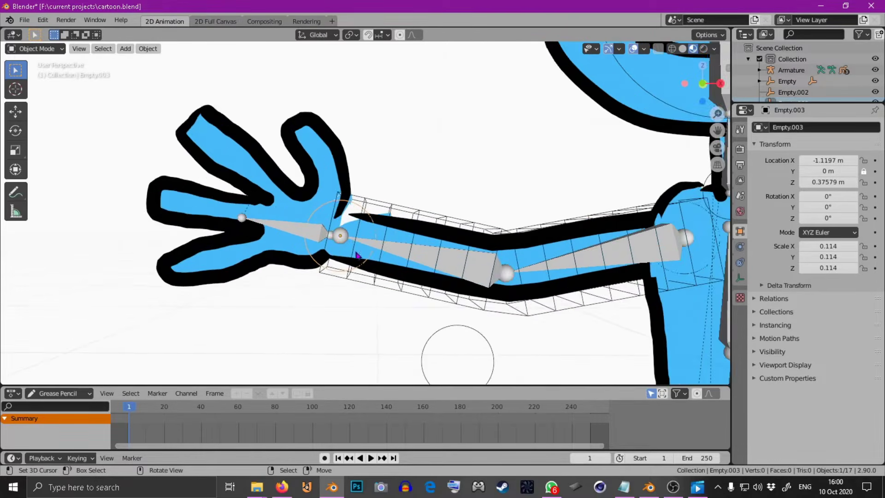
pyautogui.scroll(-2, 348, 249)
pyautogui.scroll(-1, 348, 249)
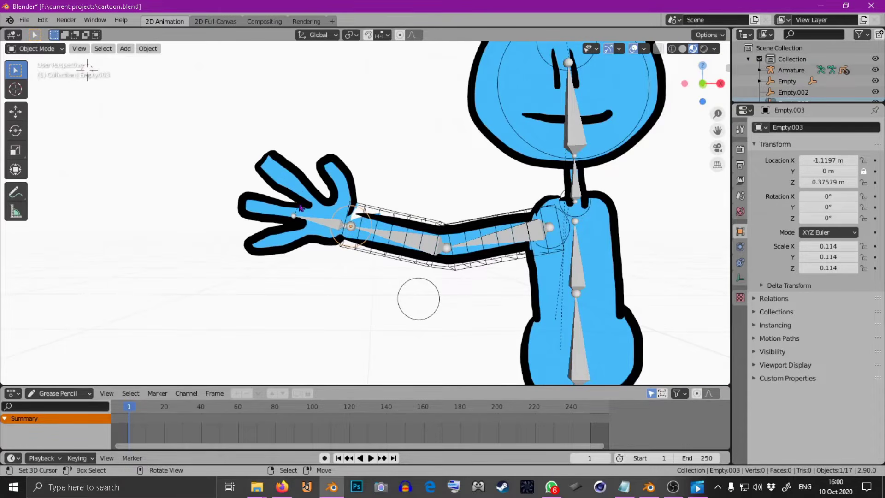
pyautogui.click(297, 189)
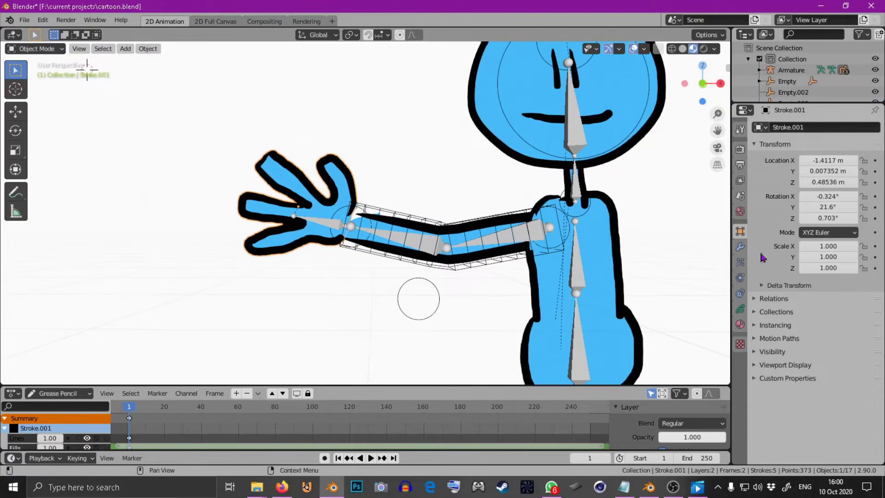
pyautogui.click(741, 248)
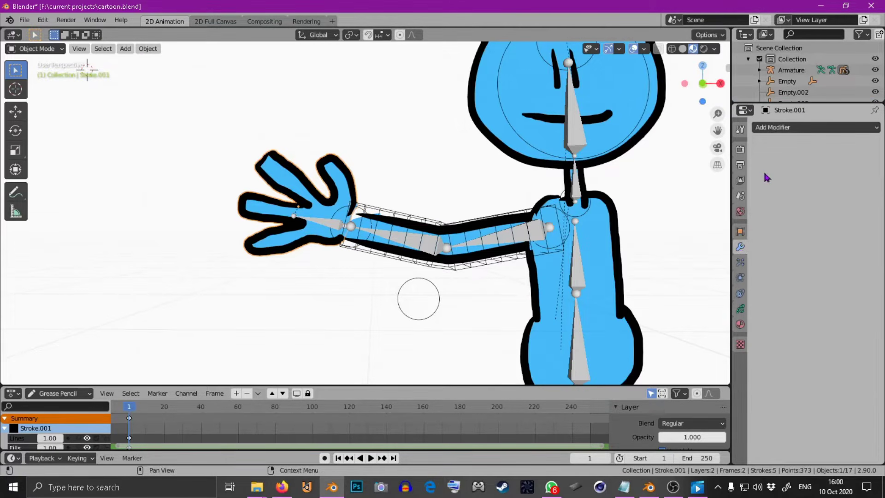
pyautogui.click(785, 131)
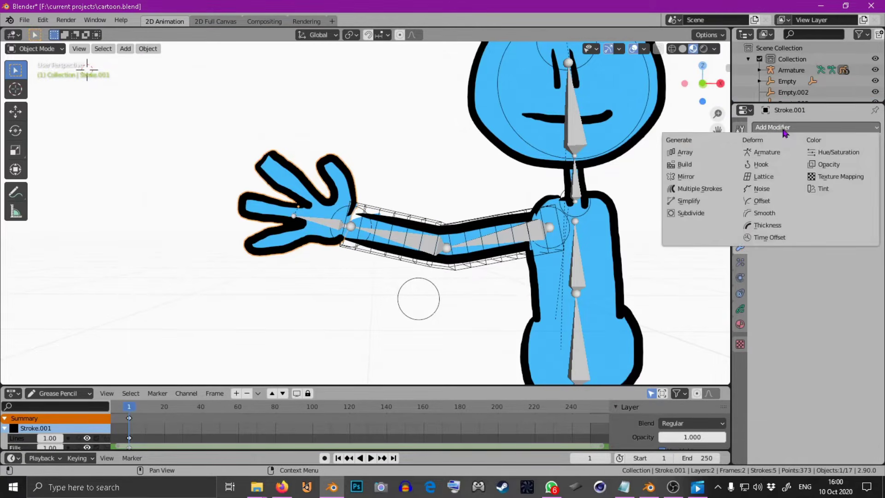
pyautogui.click(784, 131)
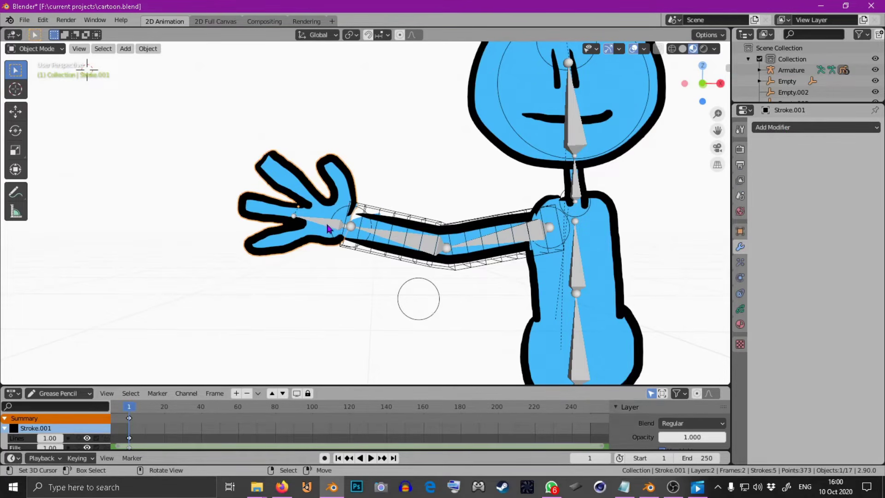
# Step: In Pose Mode, add a Copy Rotation constraint to the hand bone with the wrist's control empty, Empty.003, as its target
pyautogui.click(328, 228)
pyautogui.click(48, 50)
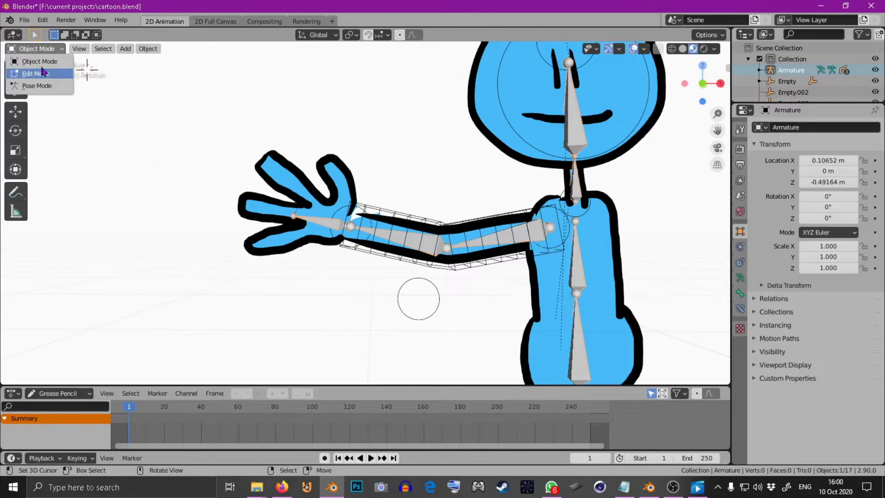
pyautogui.click(37, 88)
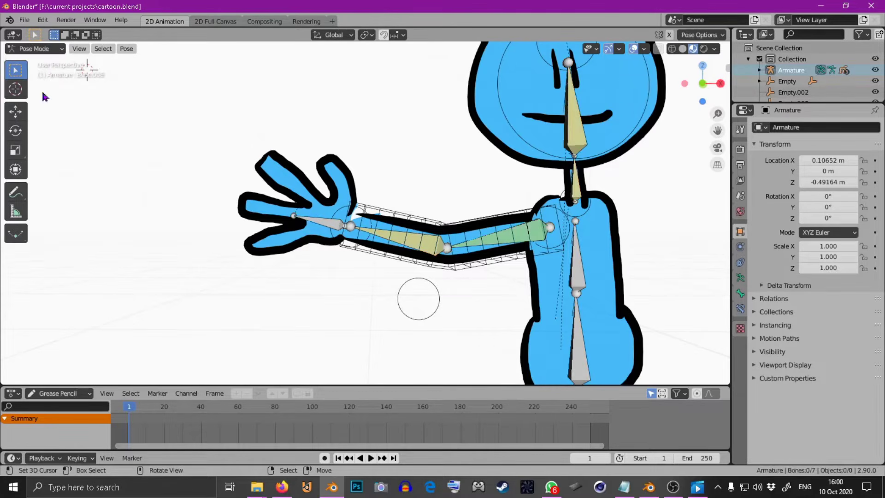
pyautogui.click(740, 308)
pyautogui.click(818, 129)
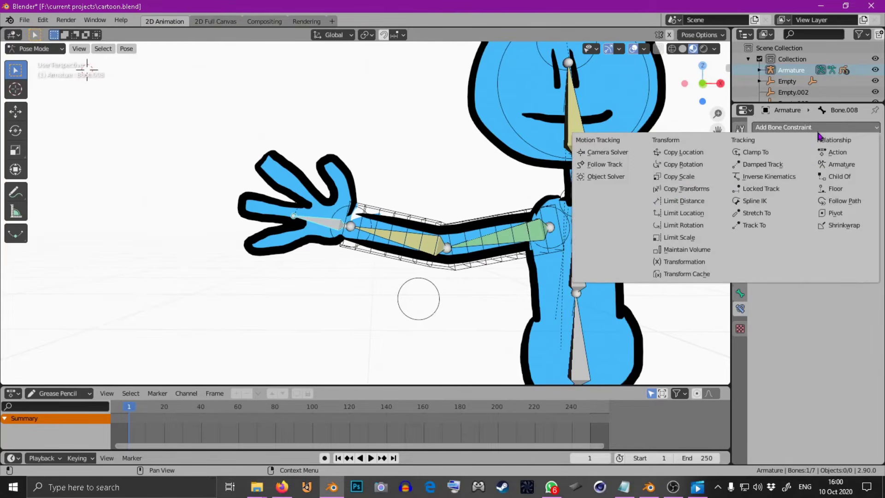
pyautogui.click(701, 165)
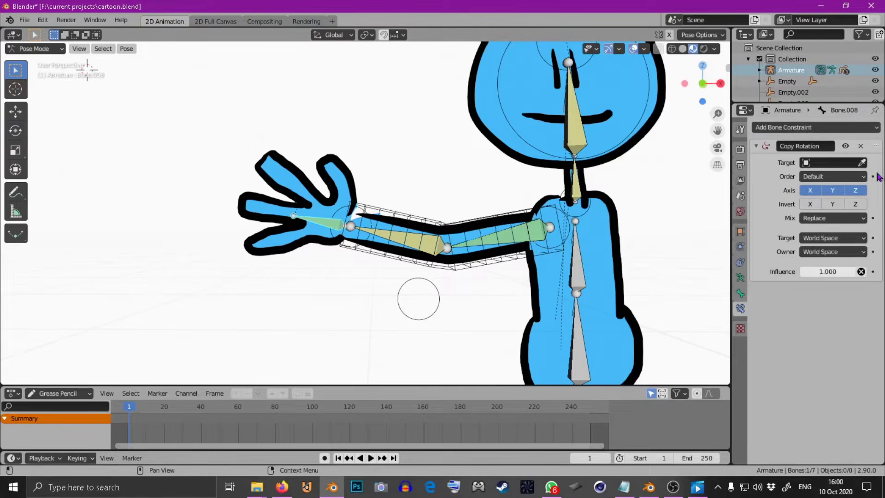
pyautogui.click(861, 163)
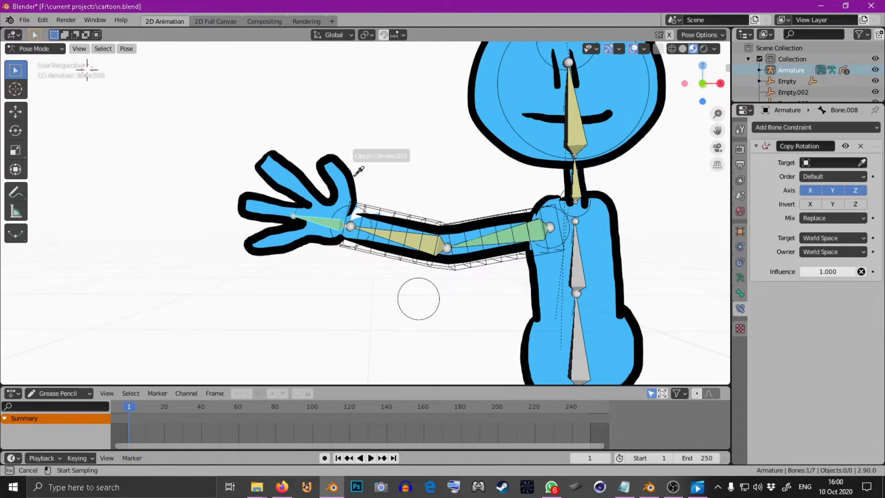
pyautogui.click(342, 209)
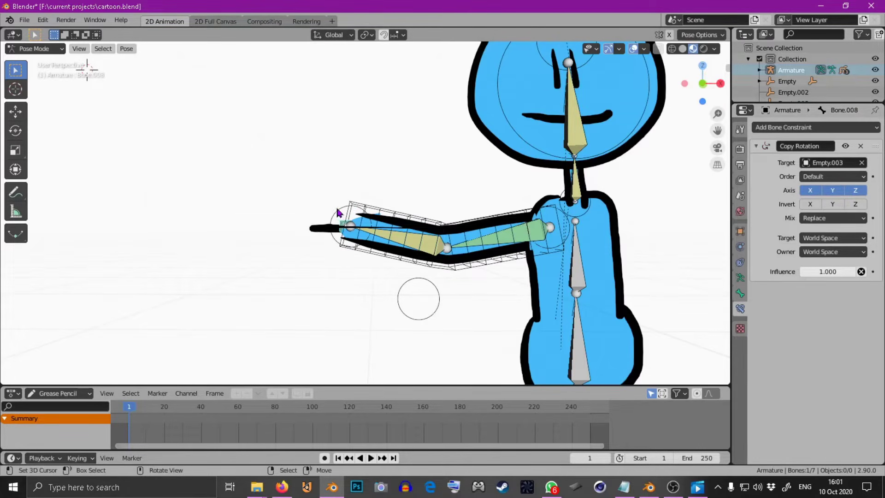
# Step: Restrict the Copy Rotation constraint to the Y and Z axes with its mix set to Add, and return to Object Mode
pyautogui.click(811, 191)
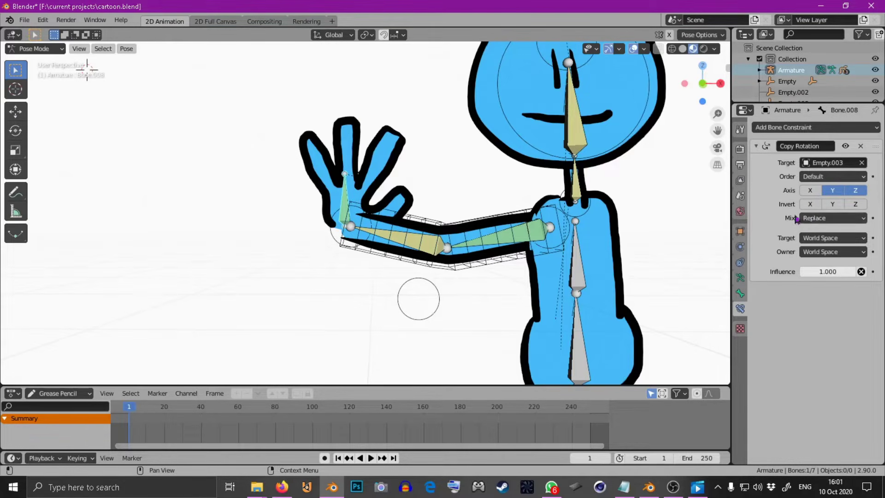
pyautogui.click(837, 219)
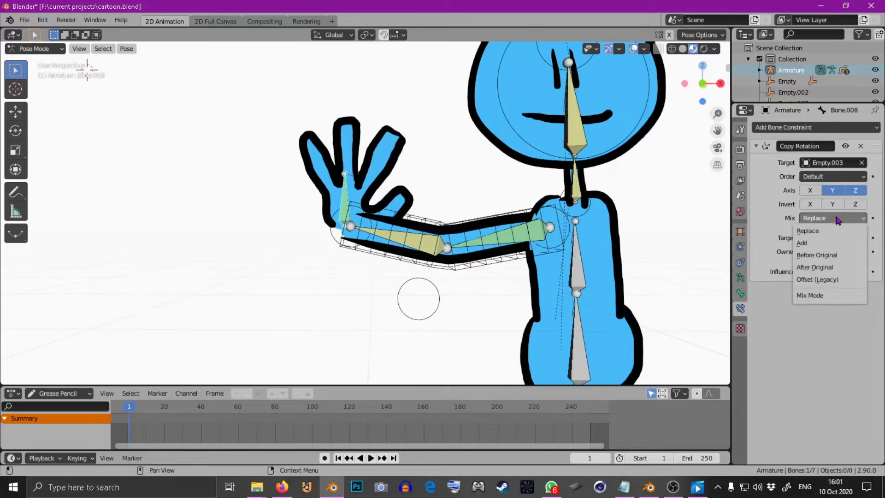
pyautogui.click(825, 243)
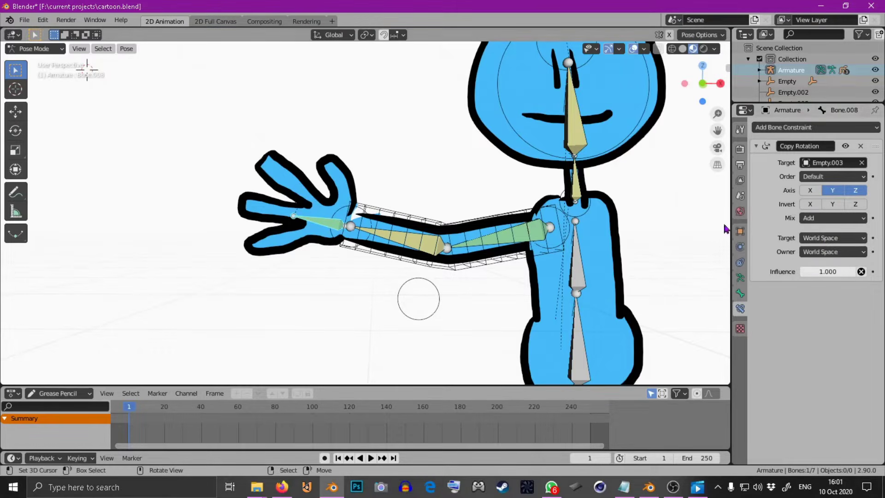
pyautogui.click(9, 49)
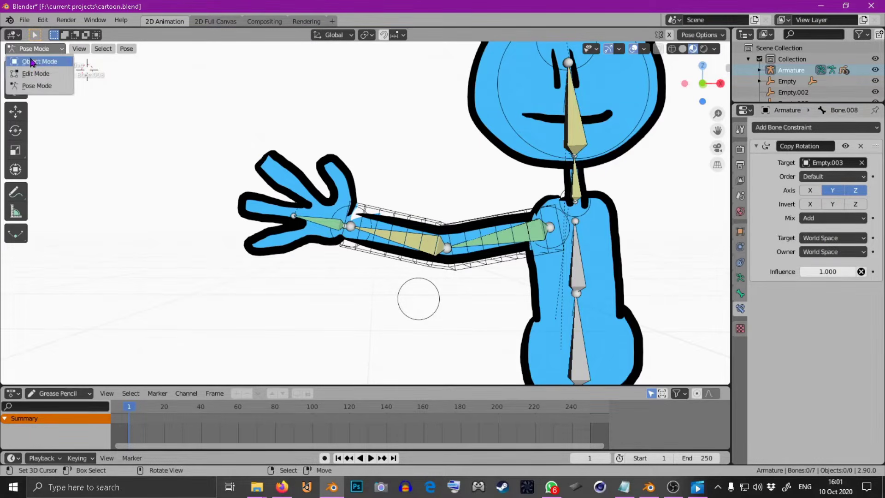
pyautogui.click(28, 59)
# Step: Try moving and rotating the wrist's control empty to test the hand bone's new constraint
pyautogui.click(338, 213)
pyautogui.press('g')
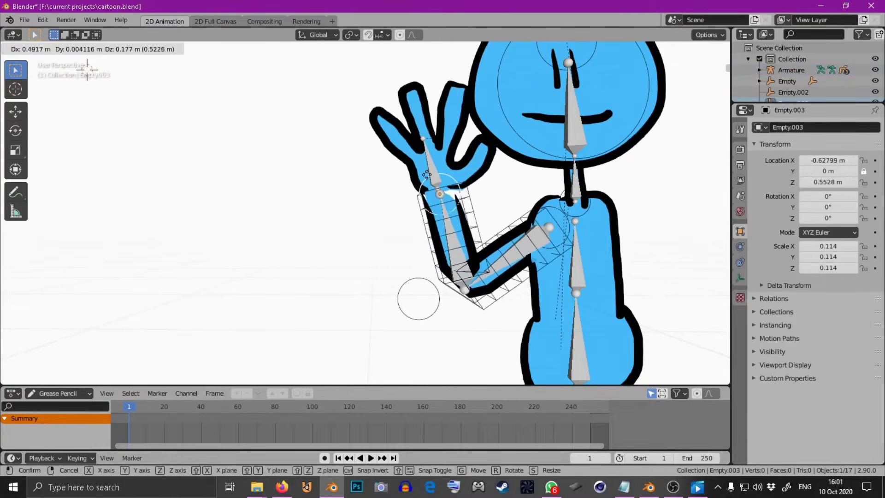
pyautogui.click(345, 225)
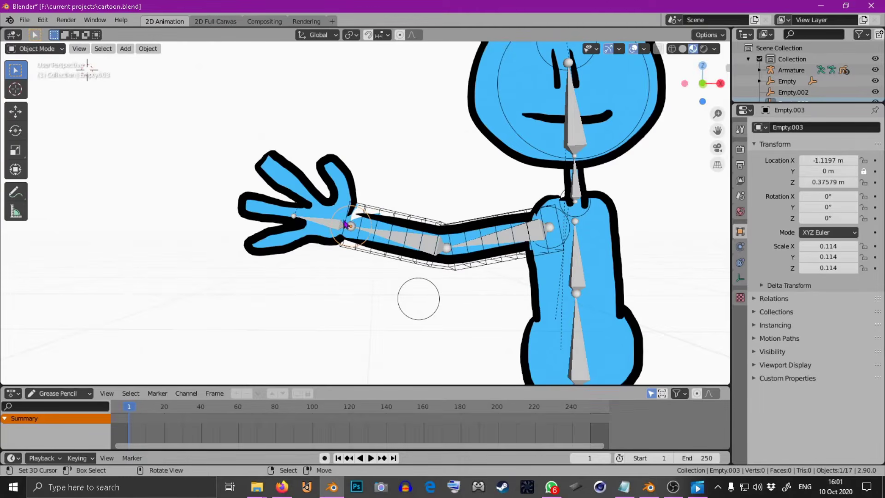
pyautogui.press('r')
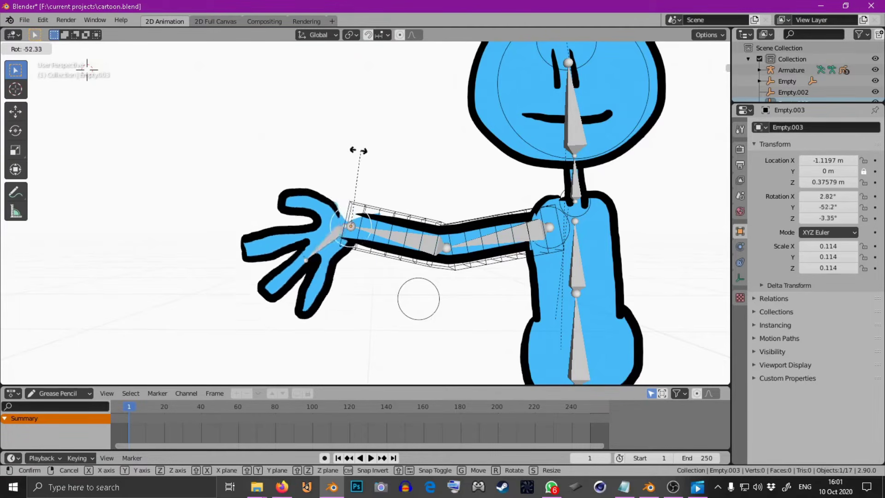
pyautogui.press('Escape')
# Step: Try moving the head's control empty
pyautogui.scroll(-2, 432, 163)
pyautogui.keyDown('shift'); pyautogui.moveTo(432, 163); pyautogui.dragTo(399, 177, button='middle'); pyautogui.keyUp('shift')
pyautogui.click(477, 137)
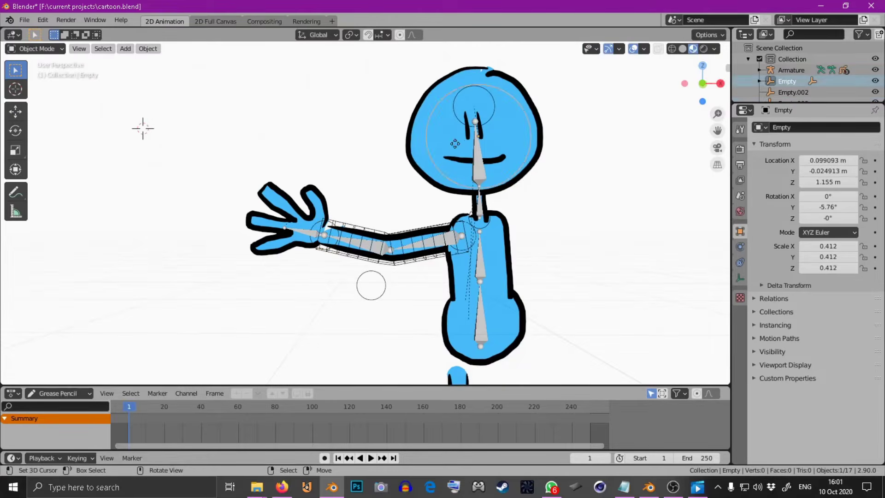
pyautogui.press('g')
pyautogui.press('Escape')
pyautogui.scroll(1, 381, 206)
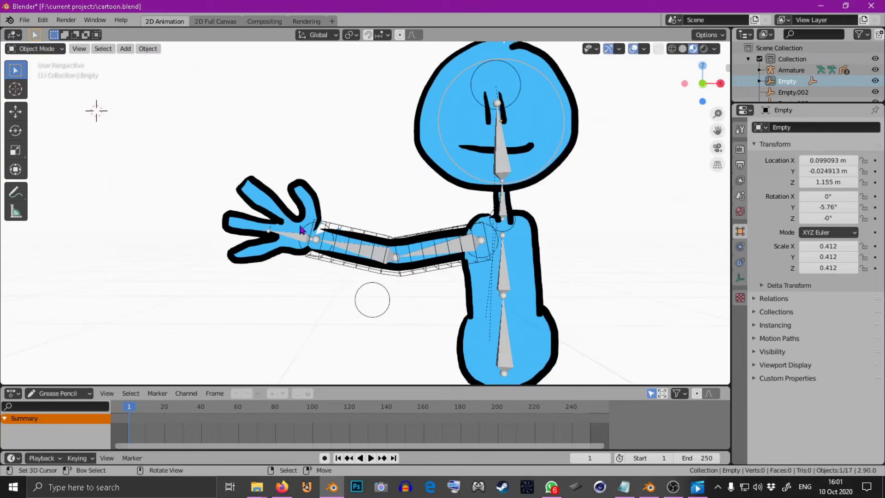
# Step: Try rotating the wrist's control empty in both directions and moving it to check the hand and arm together
pyautogui.click(381, 206)
pyautogui.click(308, 231)
pyautogui.press('r')
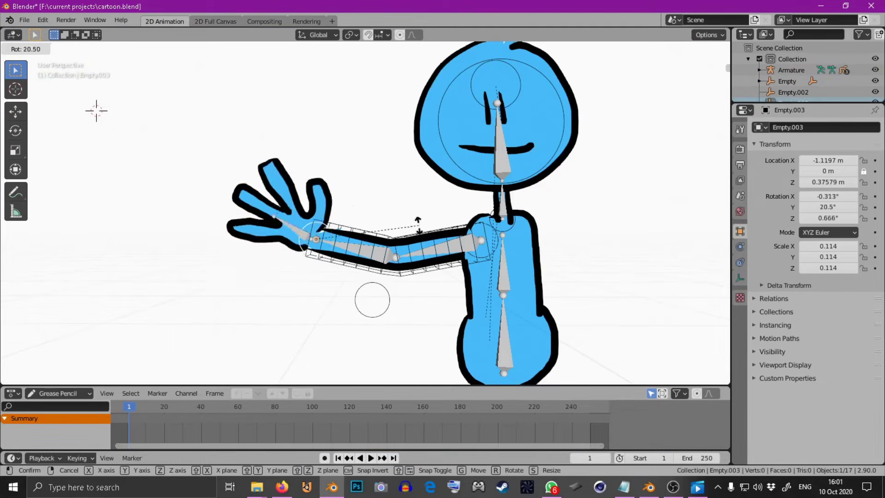
pyautogui.press('Escape')
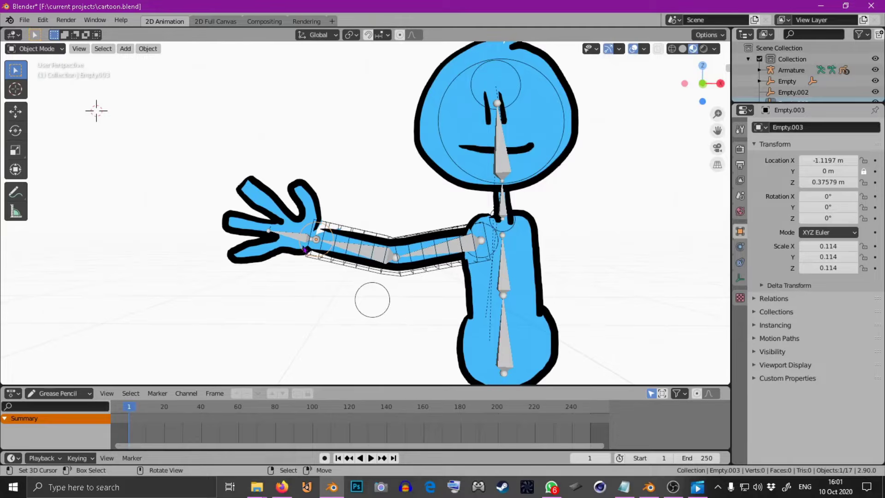
pyautogui.press('r')
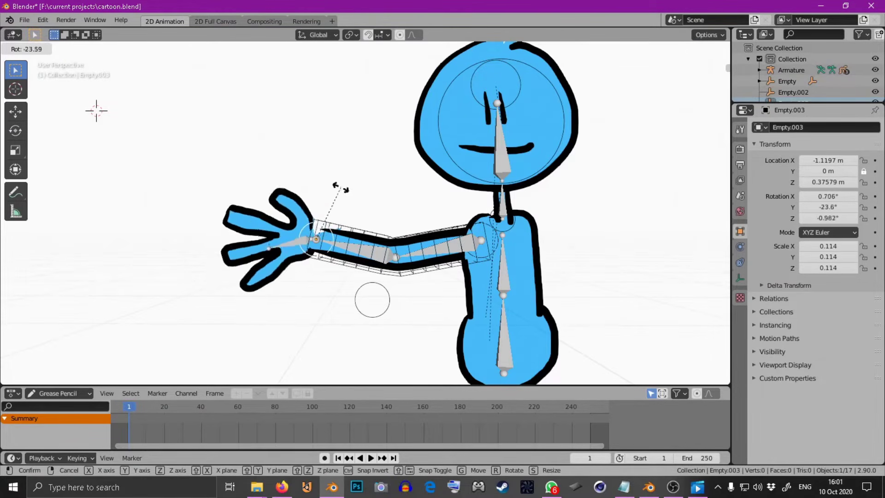
pyautogui.press('Escape')
pyautogui.moveTo(403, 198); pyautogui.dragTo(433, 208, button='middle')
pyautogui.scroll(2, 433, 208)
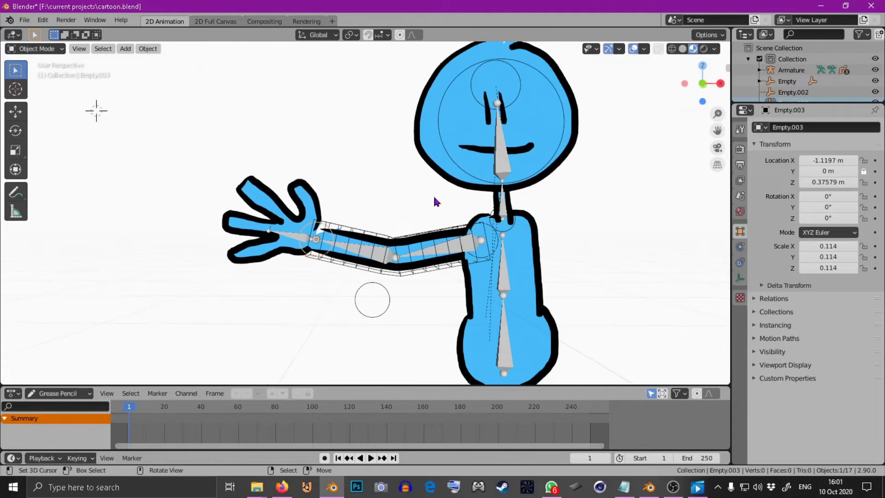
pyautogui.press('r')
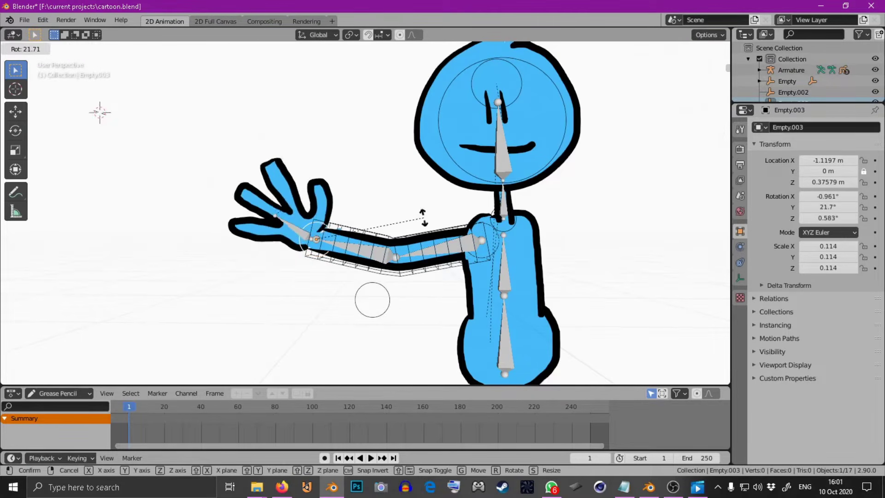
pyautogui.press('g')
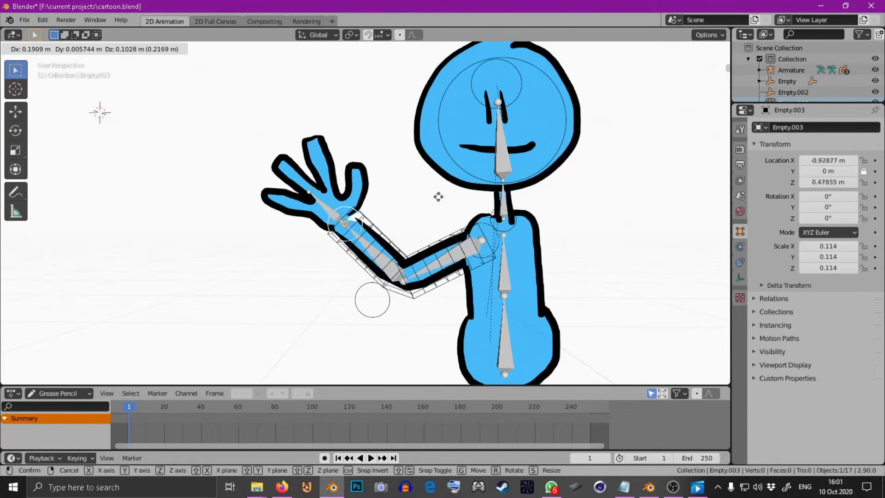
pyautogui.click(446, 193)
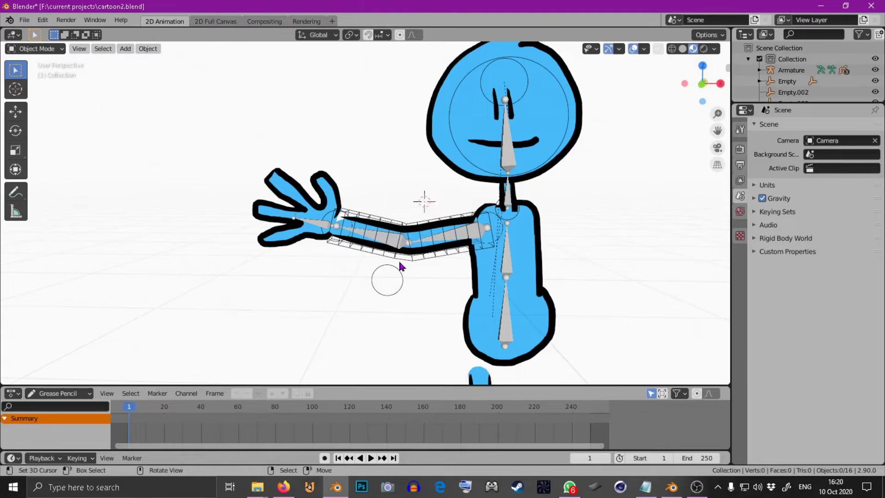
# Step: Select the arm and hand with their lattice, armature and control empties, including the shoulder empty, and try moving them together
pyautogui.moveTo(441, 257); pyautogui.dragTo(387, 212, button='middle')
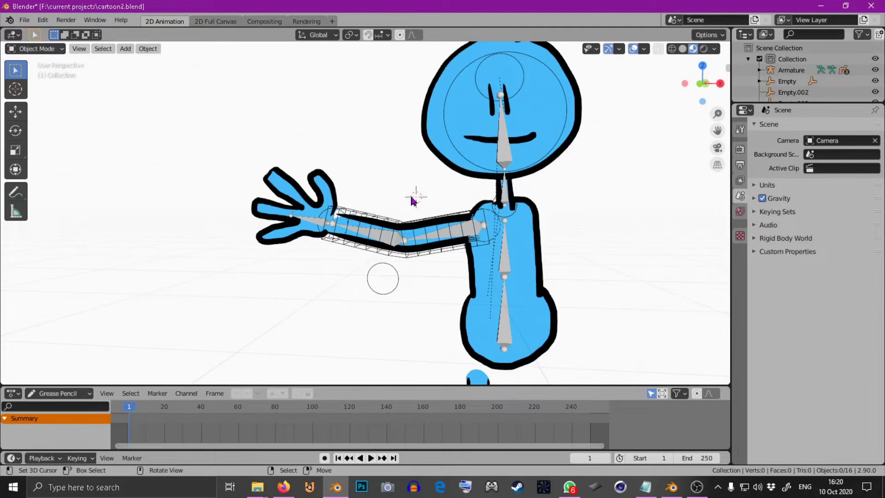
pyautogui.press('KP_0')
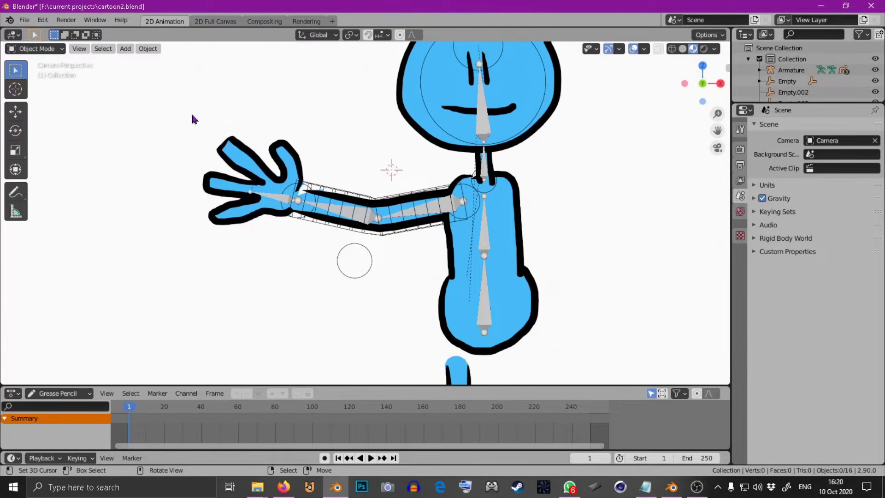
pyautogui.moveTo(187, 111)
pyautogui.mouseDown()
pyautogui.moveTo(409, 276)
pyautogui.moveTo(408, 306)
pyautogui.moveTo(399, 309)
pyautogui.mouseUp()
pyautogui.scroll(3, 385, 277)
pyautogui.scroll(-1, 461, 253)
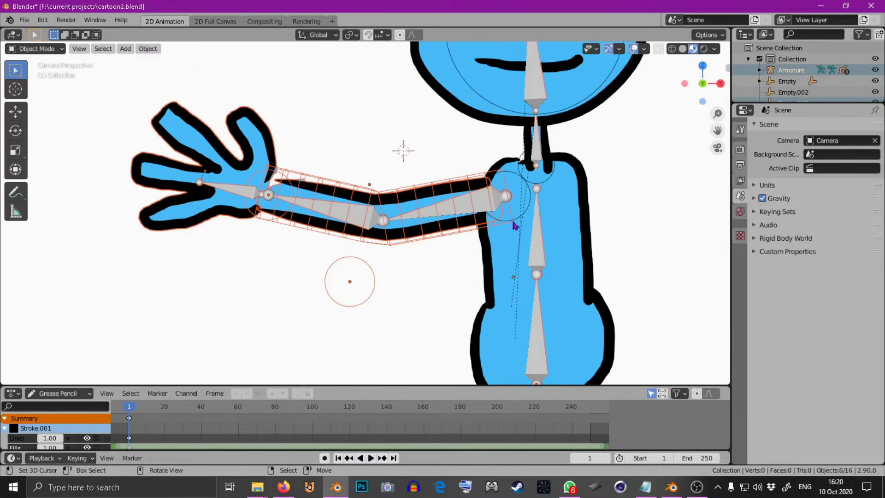
pyautogui.keyDown('shift'); pyautogui.click(519, 179); pyautogui.keyUp('shift')
pyautogui.scroll(-3, 498, 203)
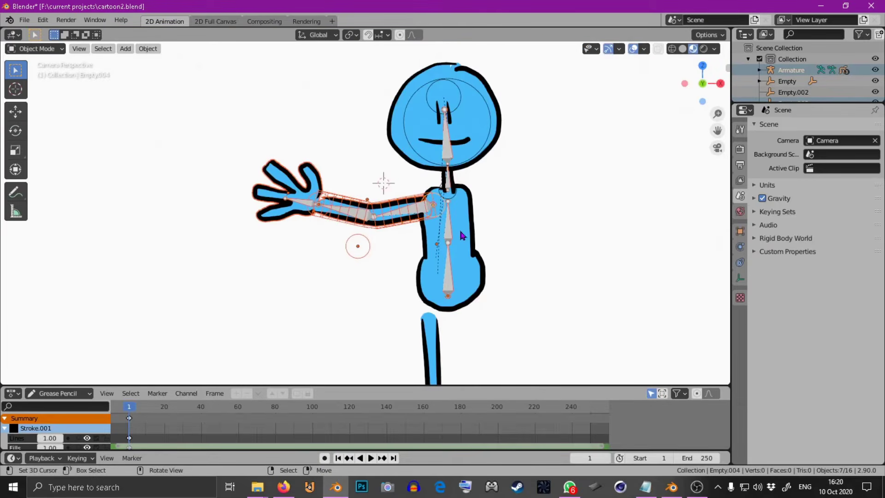
pyautogui.press('g')
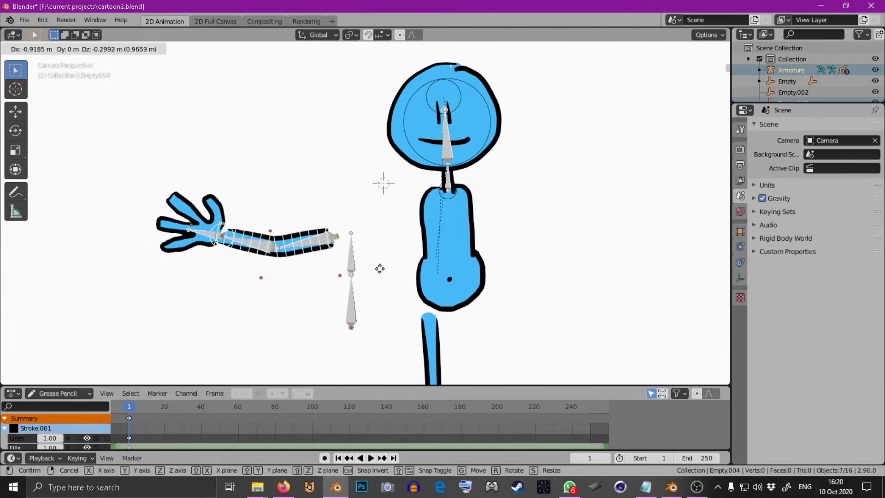
pyautogui.rightClick(414, 240)
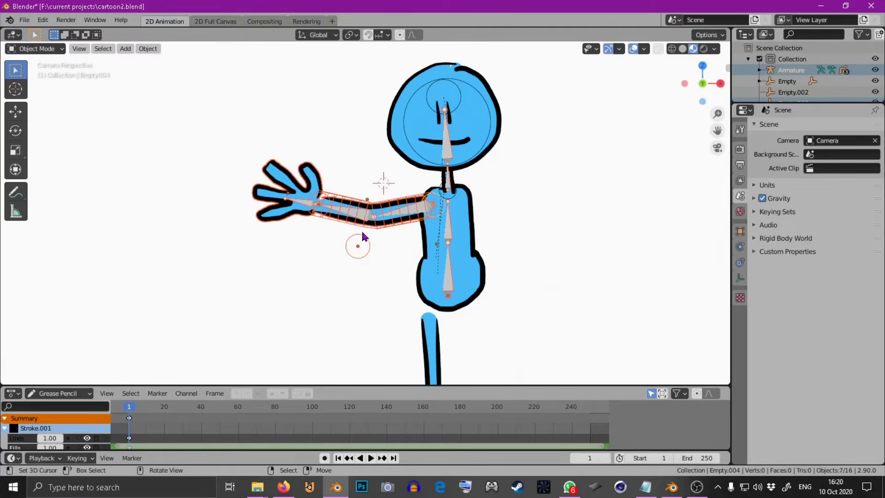
# Step: Duplicate the selected arm rig and place the copy beyond the opposite side of the character's body
pyautogui.hotkey('shift', 'd')
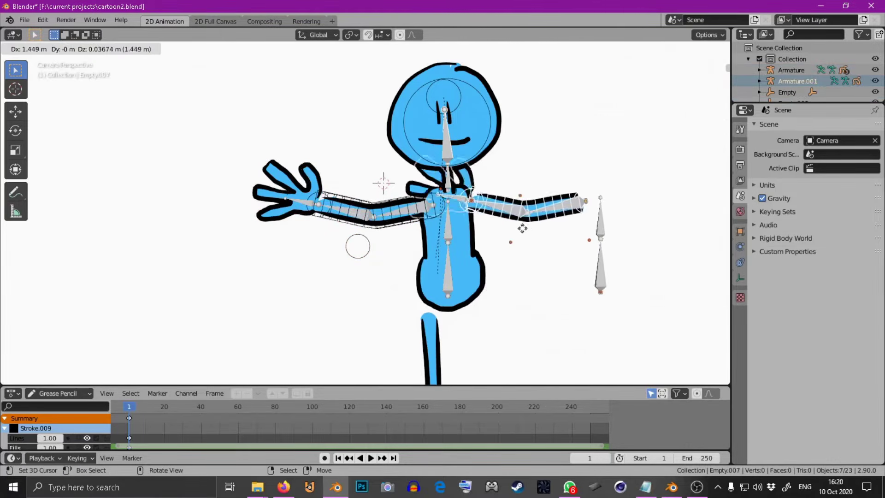
pyautogui.click(599, 236)
pyautogui.keyDown('shift'); pyautogui.moveTo(599, 233); pyautogui.dragTo(501, 247, button='middle'); pyautogui.keyUp('shift')
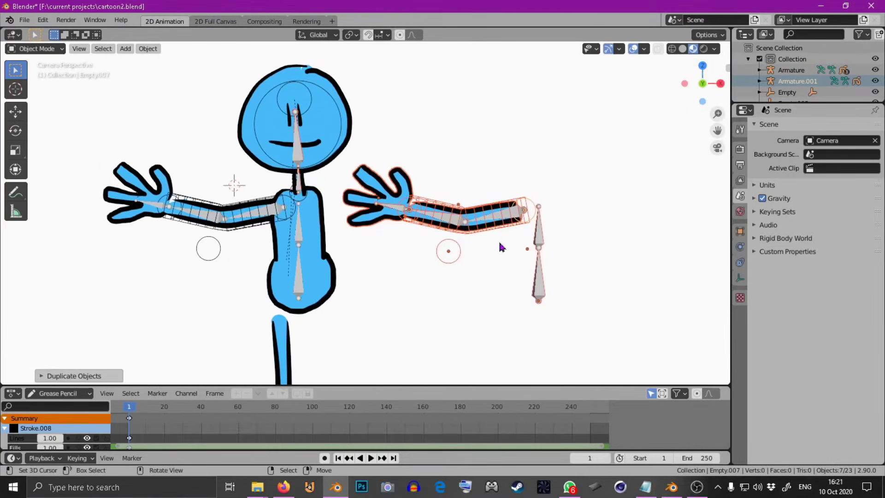
# Step: Rotate the duplicated arm rig 180 degrees about the global Z axis
pyautogui.press('r')
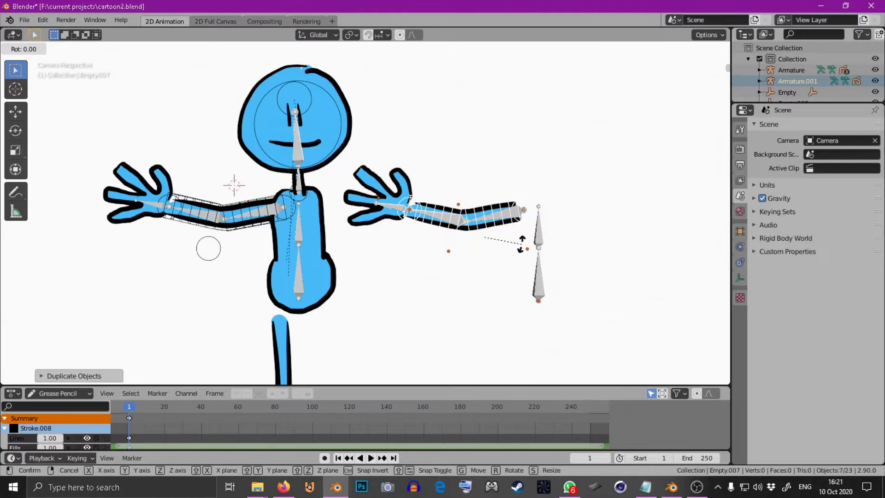
pyautogui.write('z')
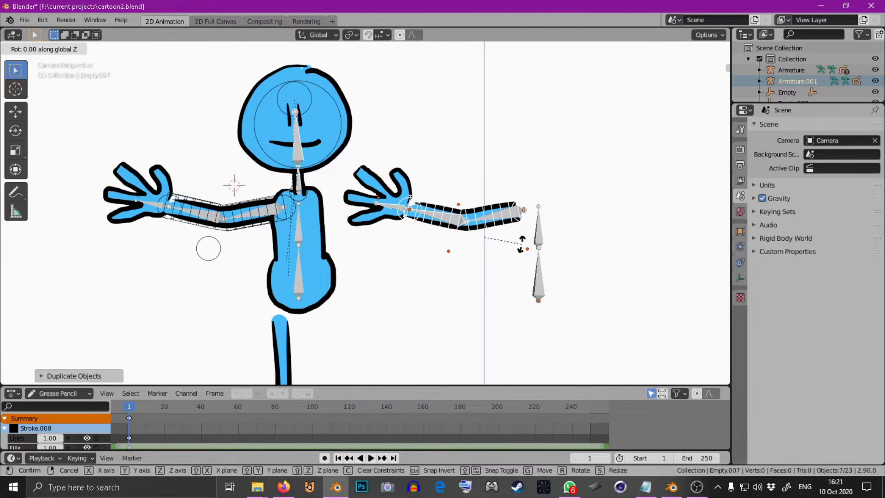
pyautogui.write('180')
pyautogui.press('Return')
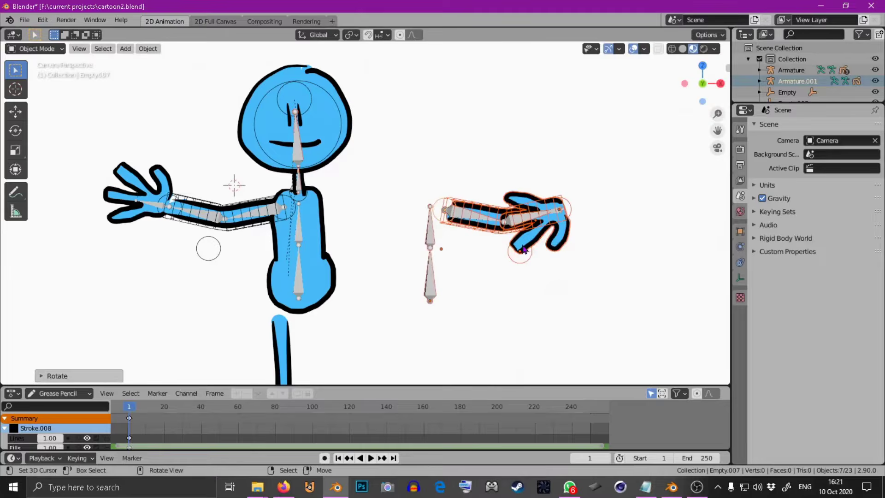
# Step: Rotate the duplicated wrist's control empty until the hand points outward, away from the body, with its fingers spread upward
pyautogui.keyDown('shift'); pyautogui.moveTo(572, 216); pyautogui.dragTo(531, 223, button='middle'); pyautogui.keyUp('shift')
pyautogui.click(530, 216)
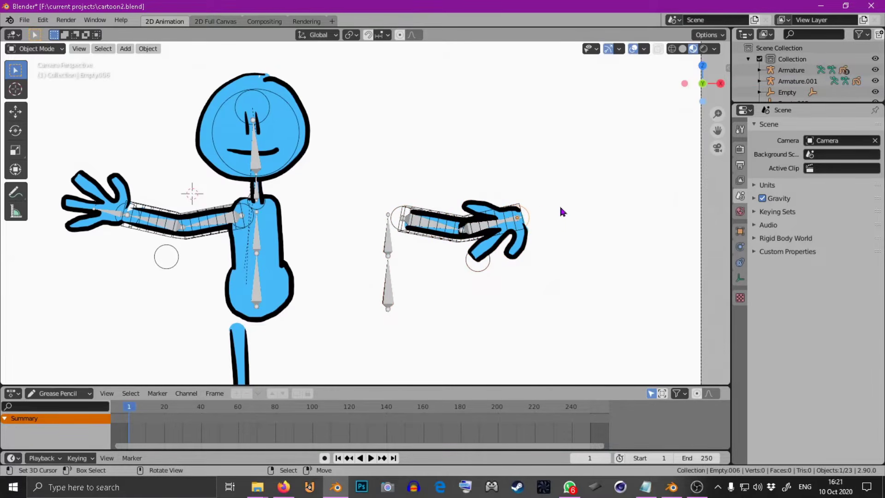
pyautogui.press('r')
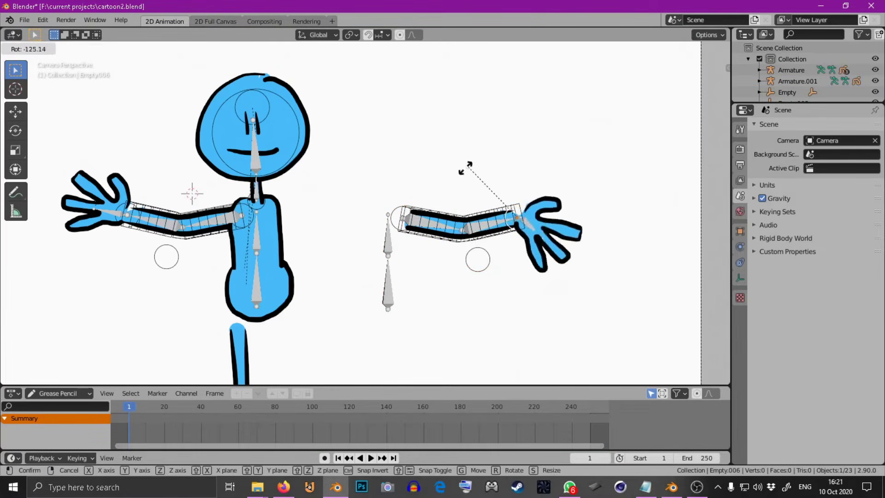
pyautogui.click(509, 233)
# Step: Select the duplicated arm's armature and switch it to Pose Mode
pyautogui.scroll(3, 507, 233)
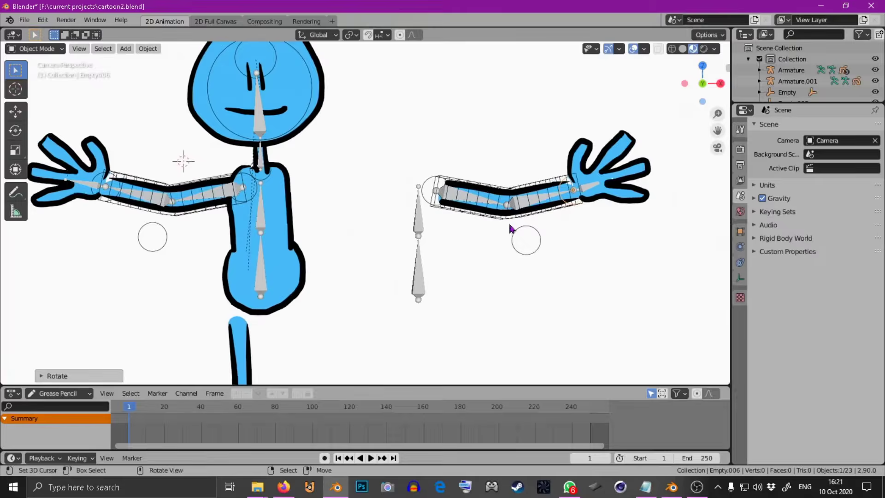
pyautogui.keyDown('shift'); pyautogui.moveTo(480, 230); pyautogui.dragTo(305, 254, button='middle'); pyautogui.keyUp('shift')
pyautogui.scroll(2, 507, 235)
pyautogui.scroll(2, 369, 238)
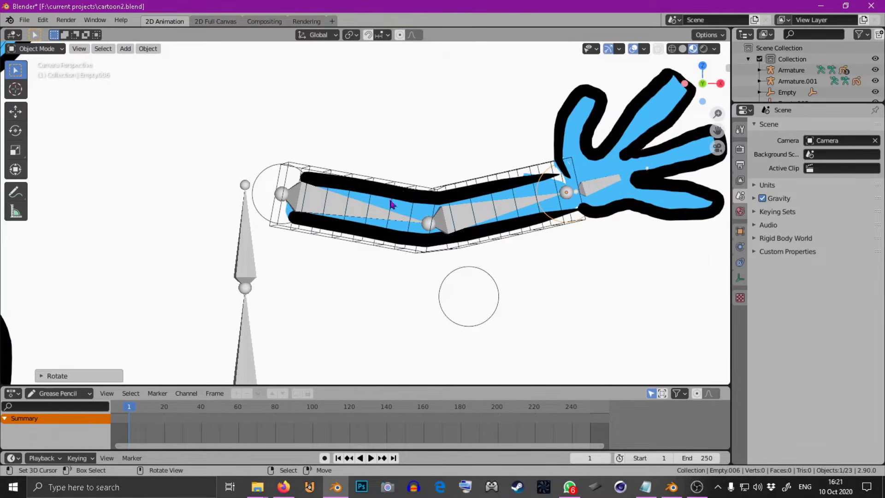
pyautogui.click(357, 212)
pyautogui.click(46, 48)
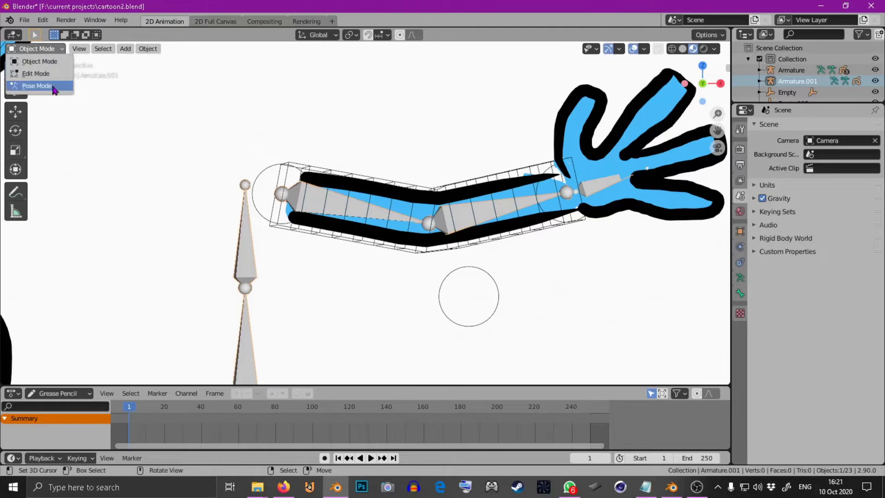
pyautogui.click(52, 87)
pyautogui.scroll(-4, 369, 208)
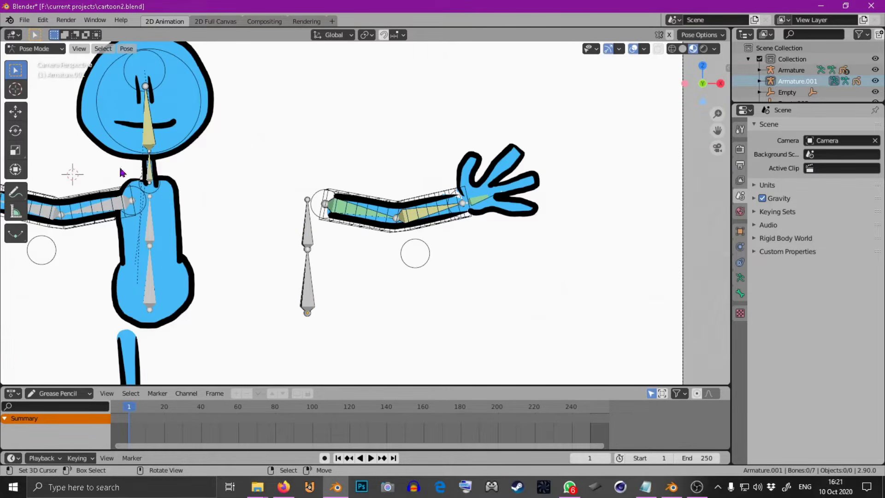
pyautogui.scroll(3, 351, 229)
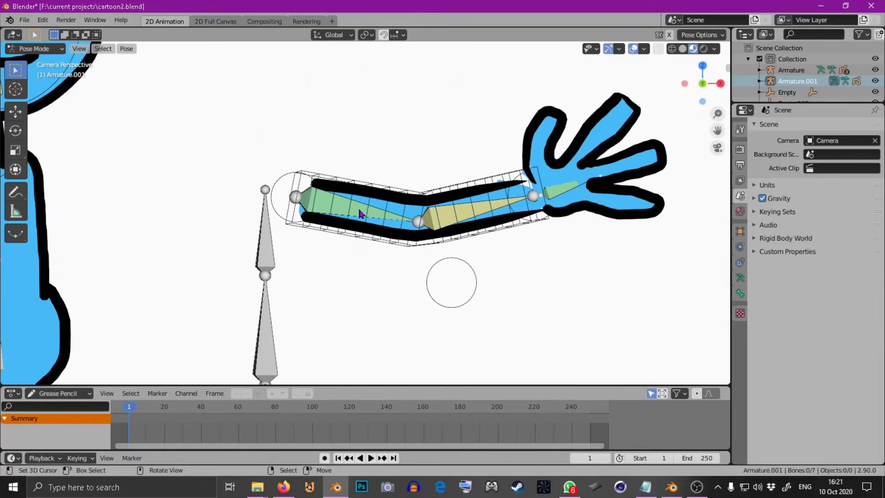
# Step: Rename the upper-arm bone of the duplicated arm to arm1
pyautogui.click(360, 213)
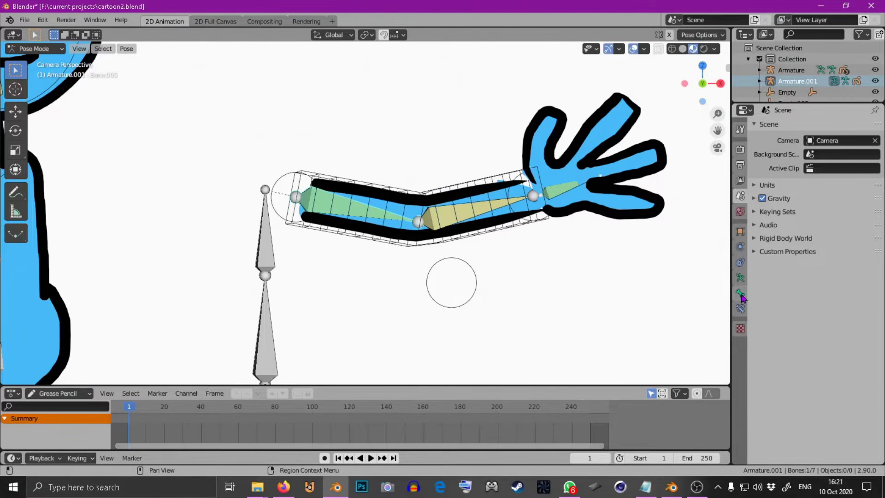
pyautogui.click(741, 295)
pyautogui.click(816, 127)
pyautogui.write('arm')
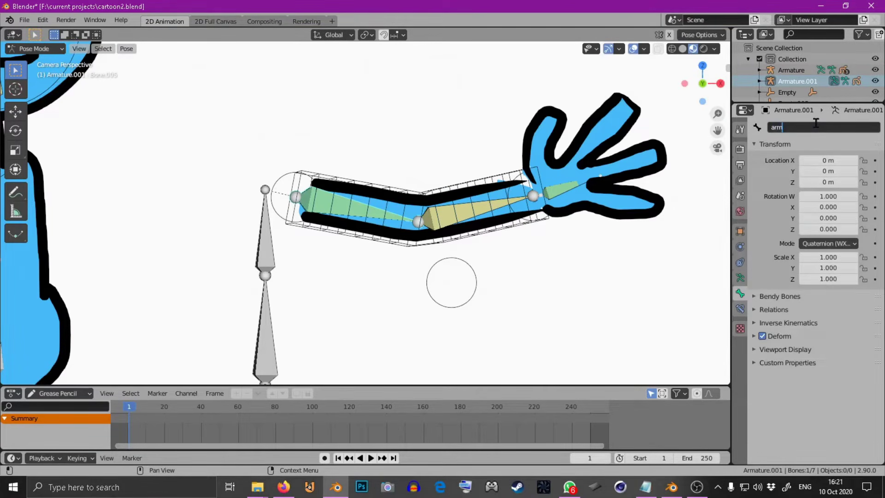
pyautogui.write('1')
pyautogui.press('Return')
# Step: Rename the duplicated arm's forearm bone to arm2 and its hand bone to hand
pyautogui.click(440, 222)
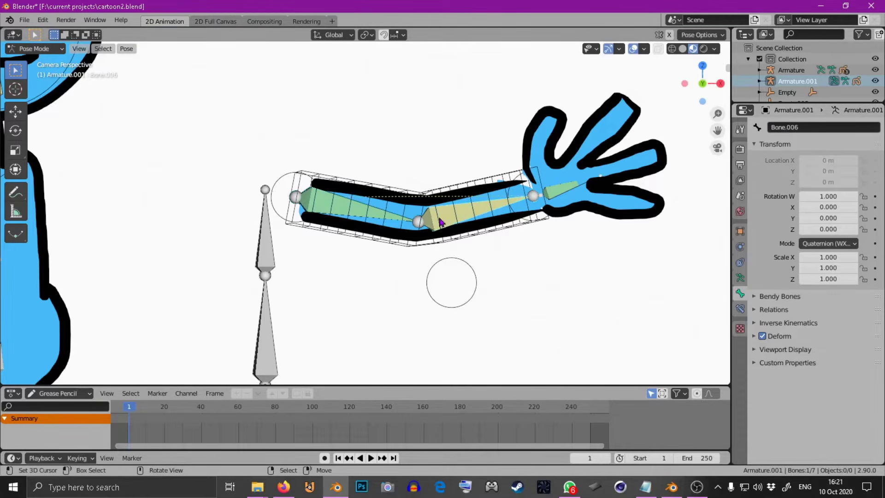
pyautogui.click(808, 126)
pyautogui.write('s')
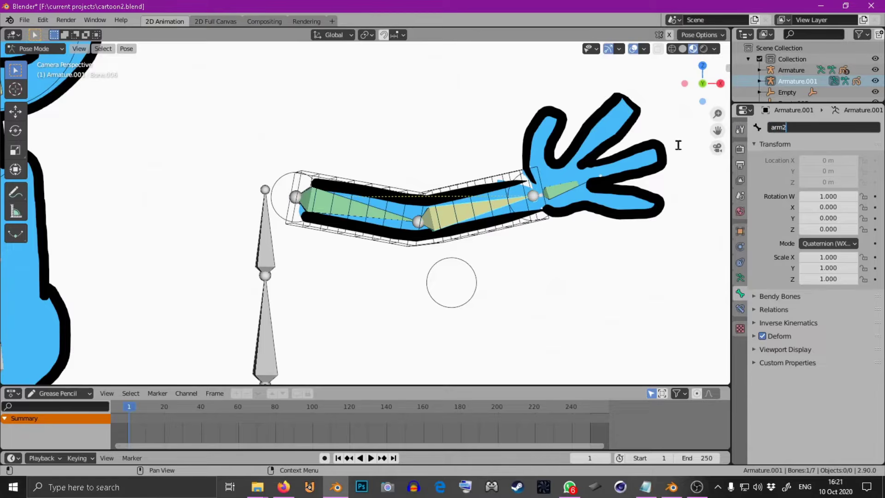
pyautogui.click(566, 190)
pyautogui.click(796, 128)
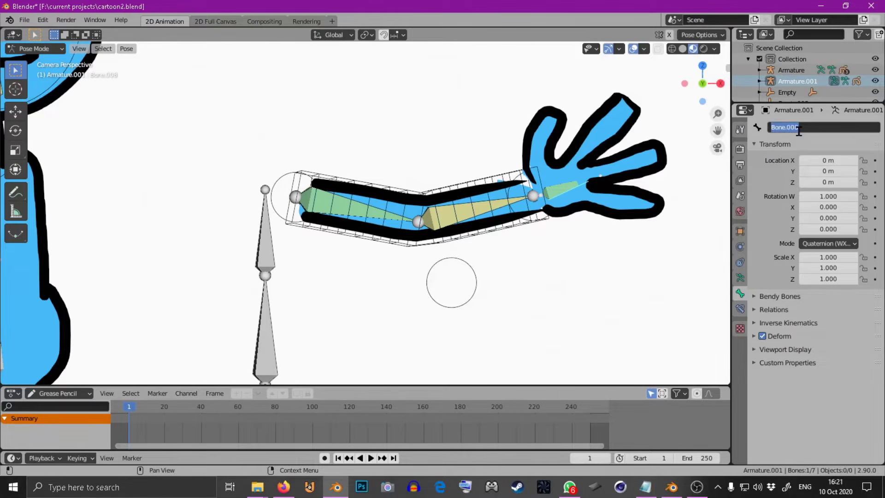
pyautogui.write('hand')
pyautogui.press('Return')
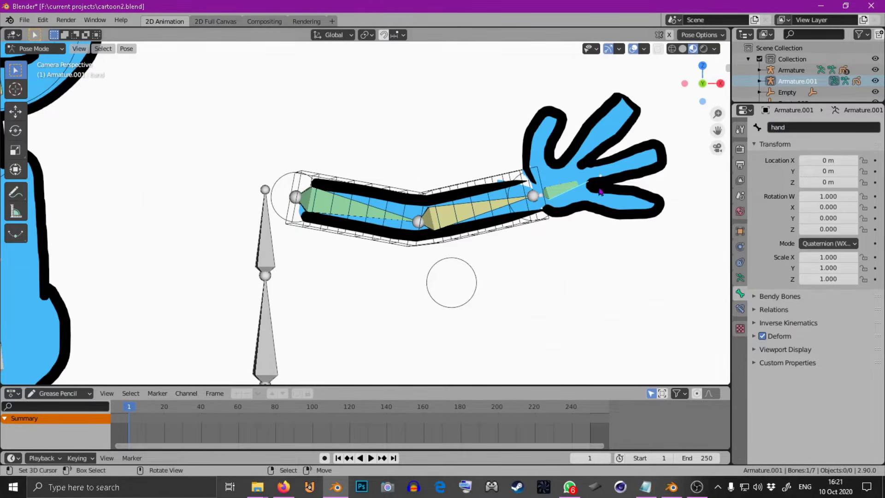
# Step: Return to Object Mode and examine the vertex groups of the lattice around the duplicated arm
pyautogui.scroll(-2, 442, 199)
pyautogui.click(35, 48)
pyautogui.click(36, 58)
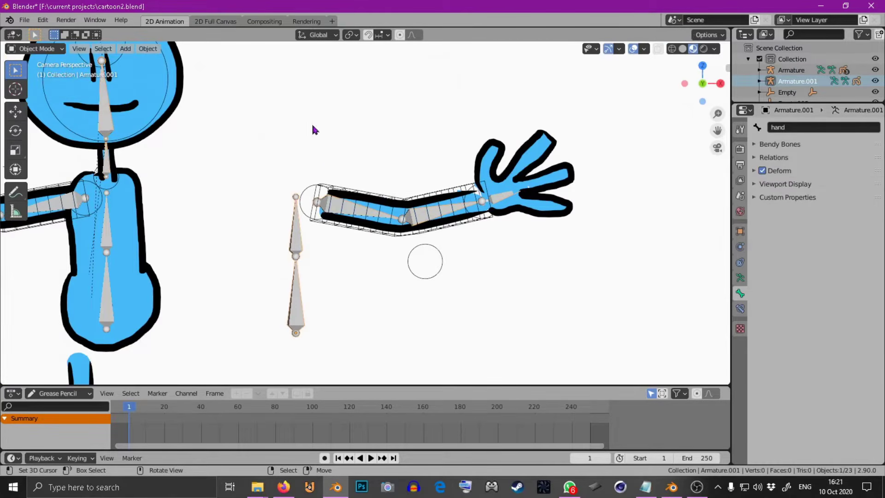
pyautogui.click(385, 198)
pyautogui.scroll(2, 398, 206)
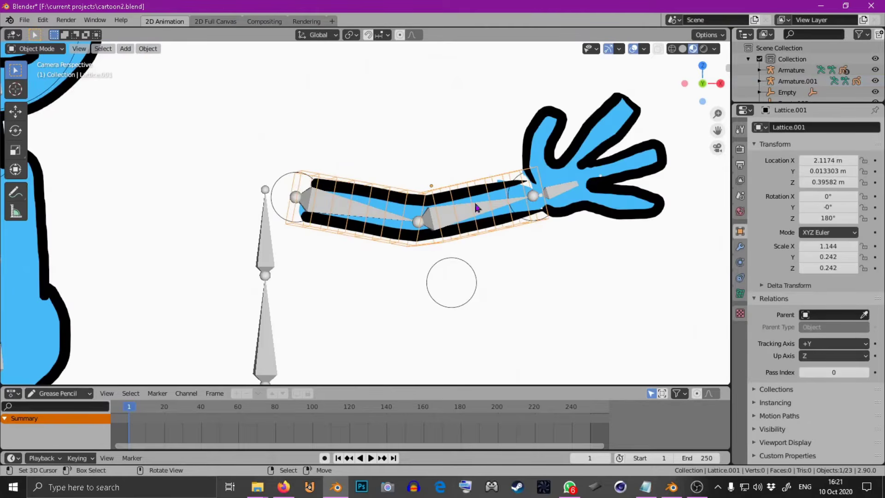
pyautogui.click(740, 293)
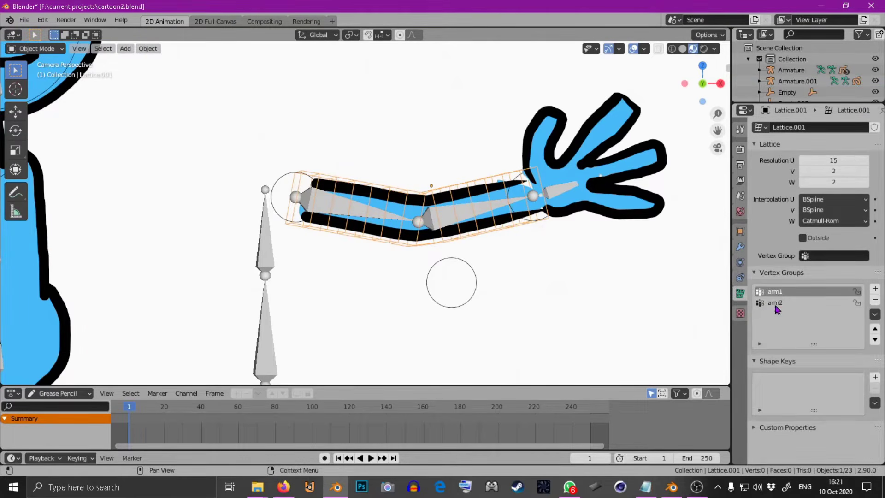
pyautogui.scroll(-2, 533, 263)
pyautogui.keyDown('shift'); pyautogui.moveTo(350, 249); pyautogui.dragTo(437, 251, button='middle'); pyautogui.keyUp('shift')
# Step: In Edit Mode, delete all bones of Armature.001 except the arm1, arm2 and hand bones
pyautogui.click(424, 234)
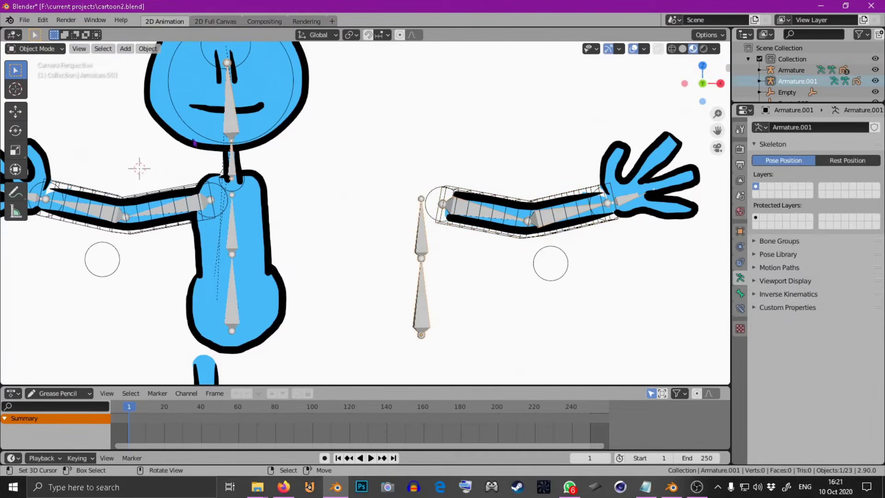
pyautogui.press('Tab')
pyautogui.moveTo(395, 66); pyautogui.dragTo(440, 387)
pyautogui.scroll(-1, 442, 233)
pyautogui.press('x')
pyautogui.click(429, 229)
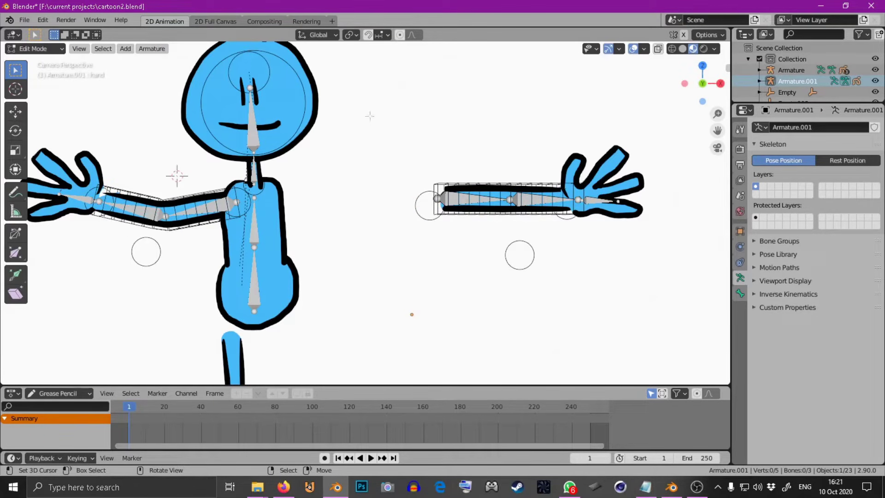
# Step: In Object Mode, move the whole duplicated arm with its armature, lattice and empties onto the body's free shoulder
pyautogui.click(37, 48)
pyautogui.click(30, 61)
pyautogui.moveTo(403, 117); pyautogui.dragTo(682, 311)
pyautogui.press('g')
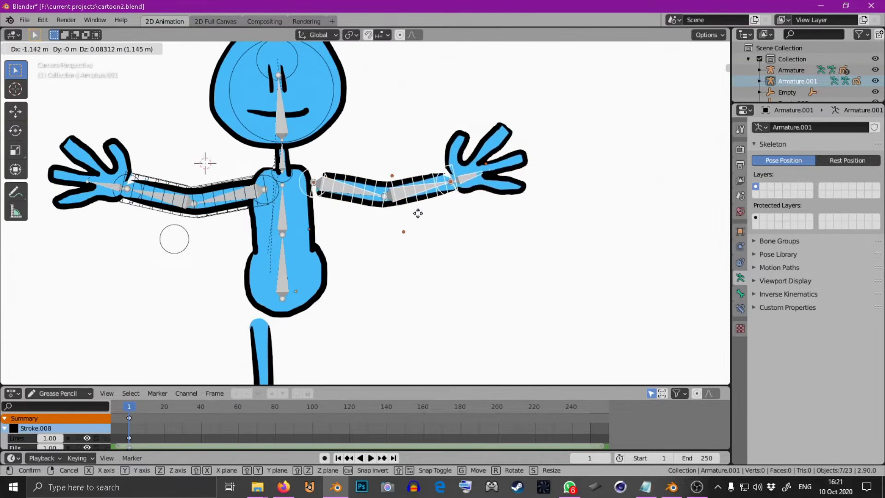
pyautogui.click(404, 217)
pyautogui.scroll(3, 403, 217)
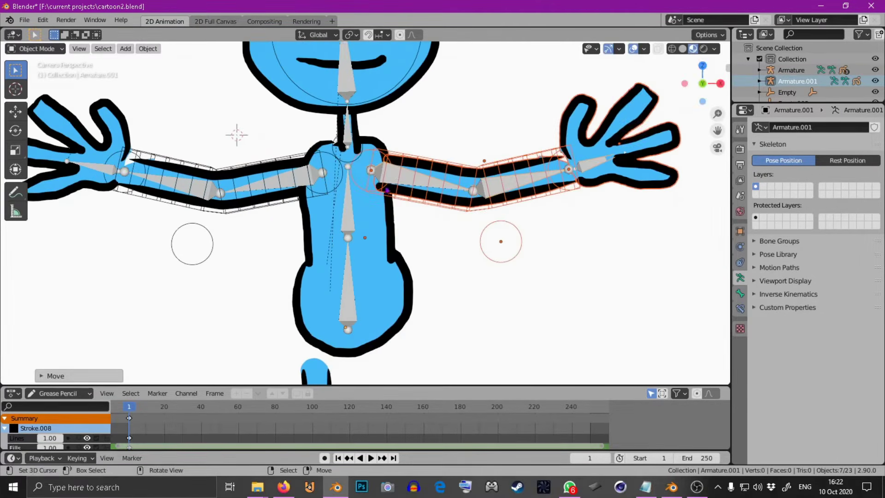
# Step: Join the duplicated arm's Armature.001 into the main body Armature
pyautogui.click(396, 173)
pyautogui.click(365, 211)
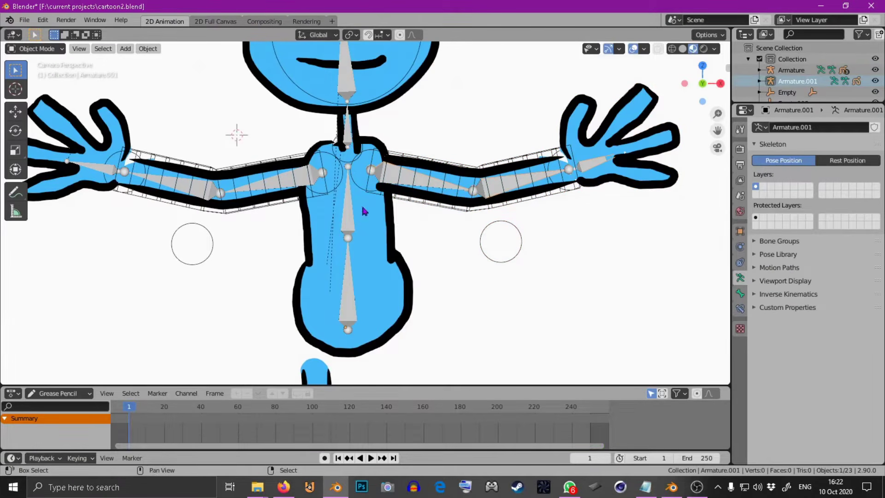
pyautogui.keyDown('shift'); pyautogui.click(350, 225); pyautogui.keyUp('shift')
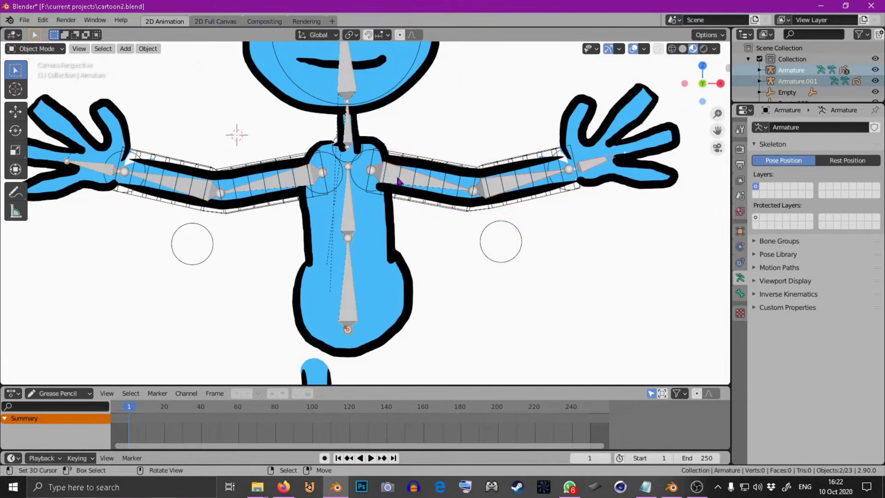
pyautogui.click(399, 181)
pyautogui.click(397, 181)
pyautogui.keyDown('shift'); pyautogui.click(349, 231); pyautogui.keyUp('shift')
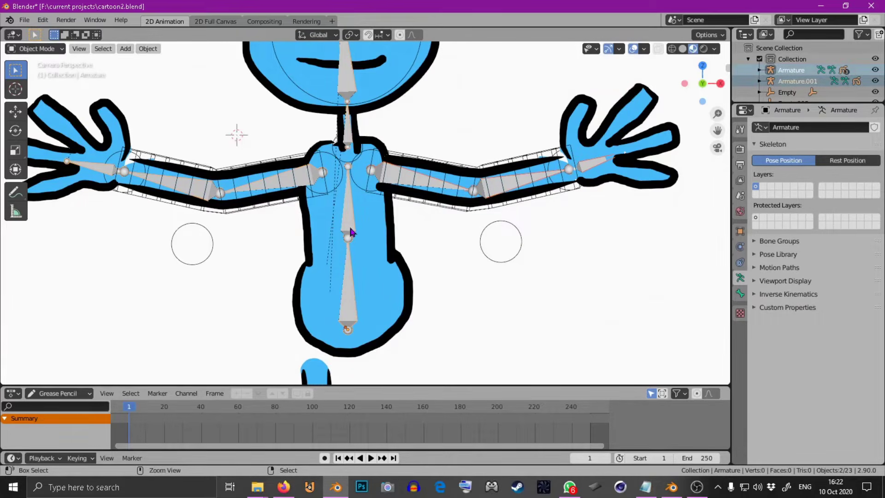
pyautogui.press('Delete')
# Step: Set the main body Armature as the object of the Armature modifier on the duplicated arm's lattice
pyautogui.scroll(-2, 351, 230)
pyautogui.scroll(3, 353, 226)
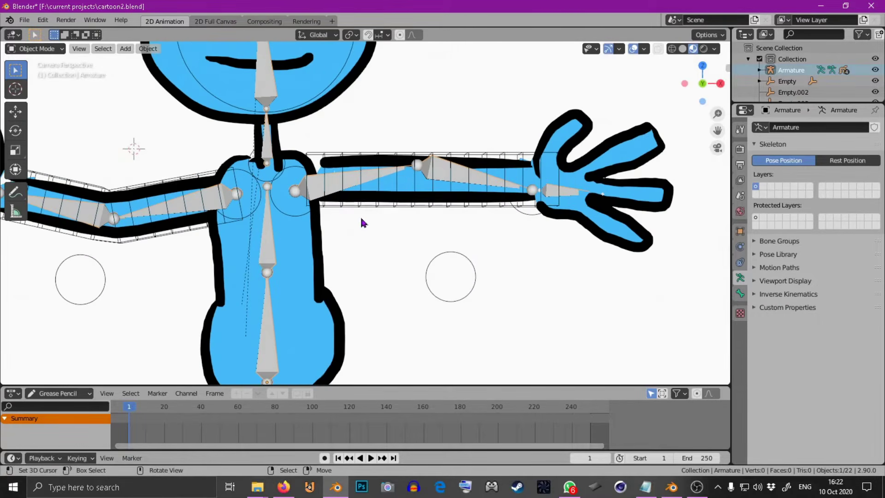
pyautogui.click(399, 157)
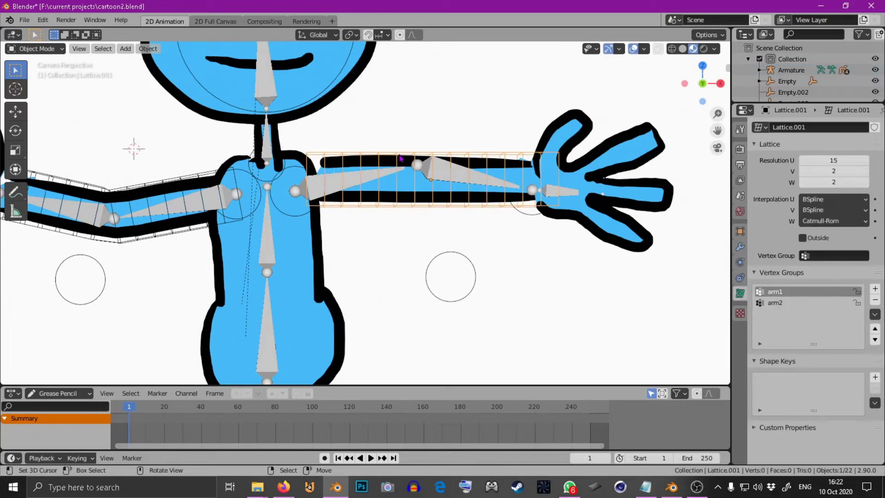
pyautogui.click(740, 247)
pyautogui.click(862, 188)
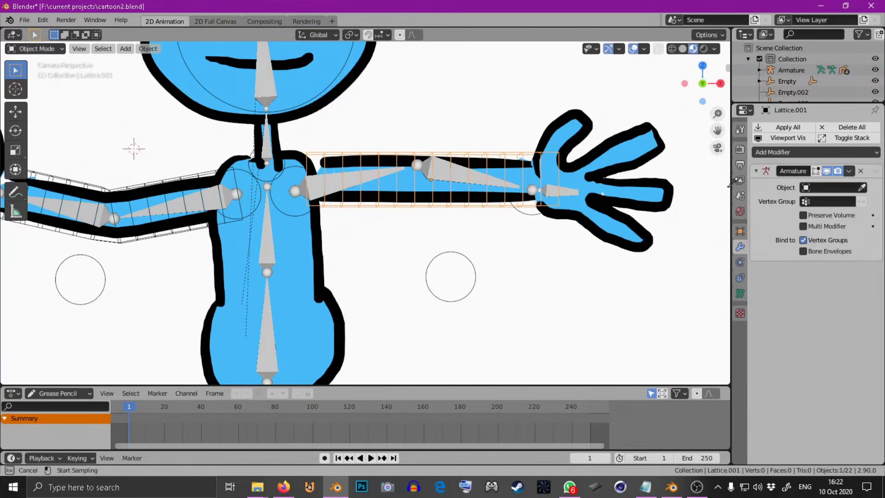
pyautogui.click(337, 186)
pyautogui.scroll(-2, 338, 186)
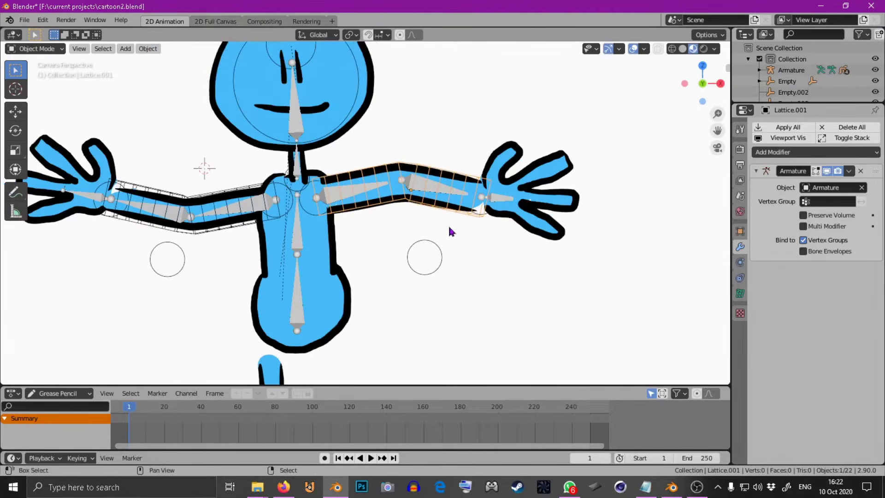
# Step: In Pose Mode, clear the pole target of the arm2 bone's IK constraint and reassign it to Empty.008
pyautogui.keyDown('shift'); pyautogui.moveTo(451, 231); pyautogui.dragTo(522, 234, button='middle'); pyautogui.keyUp('shift')
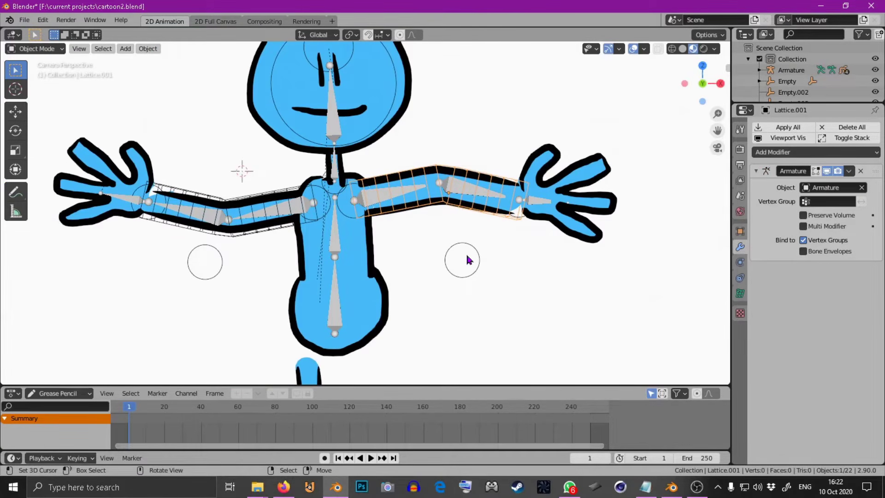
pyautogui.click(483, 198)
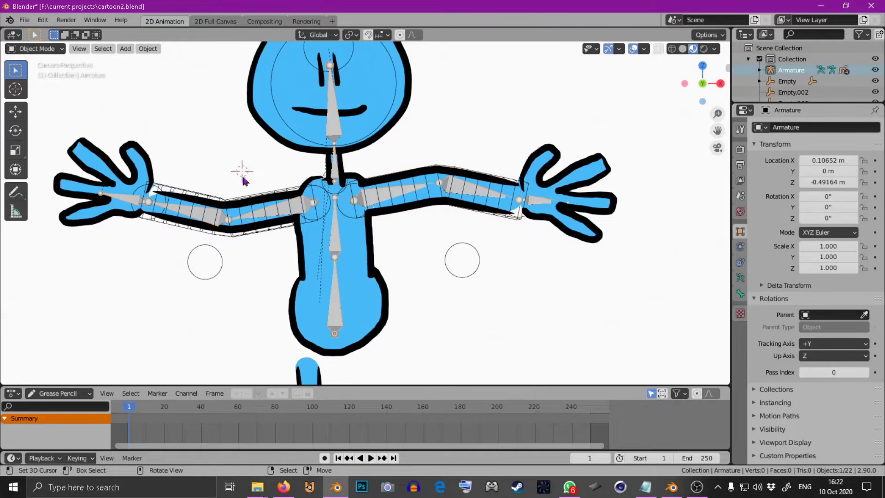
pyautogui.click(35, 49)
pyautogui.click(46, 87)
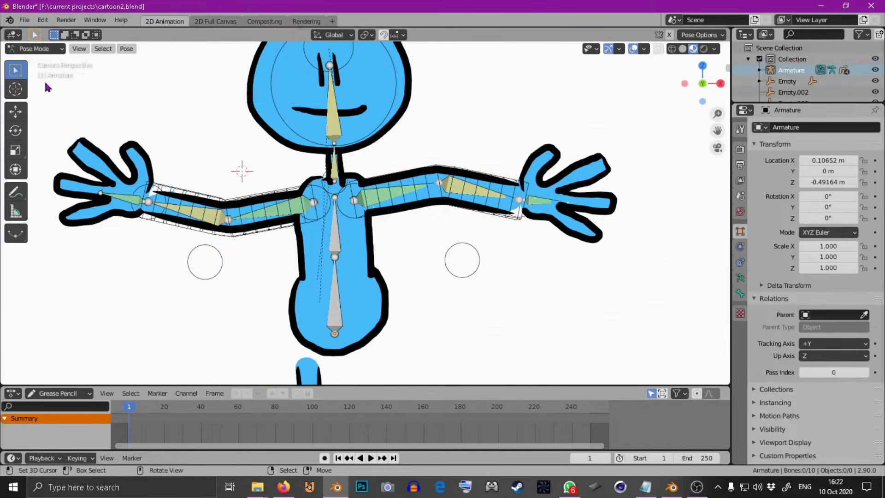
pyautogui.click(464, 196)
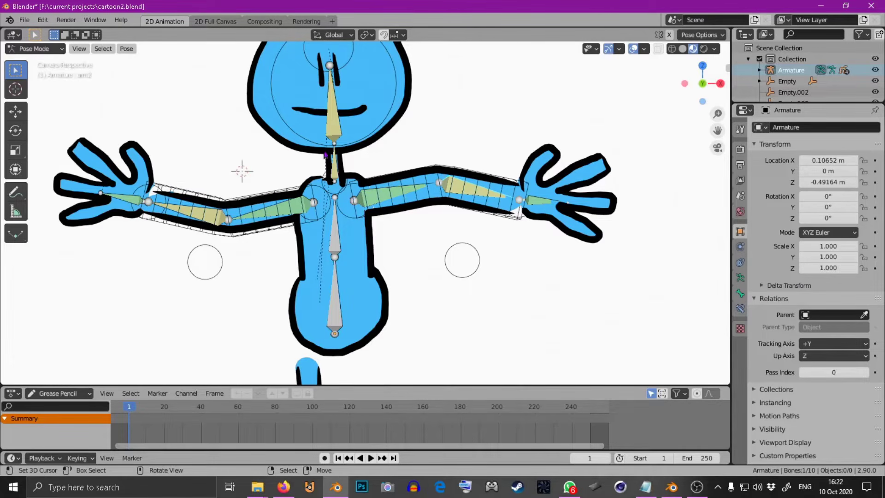
pyautogui.click(740, 308)
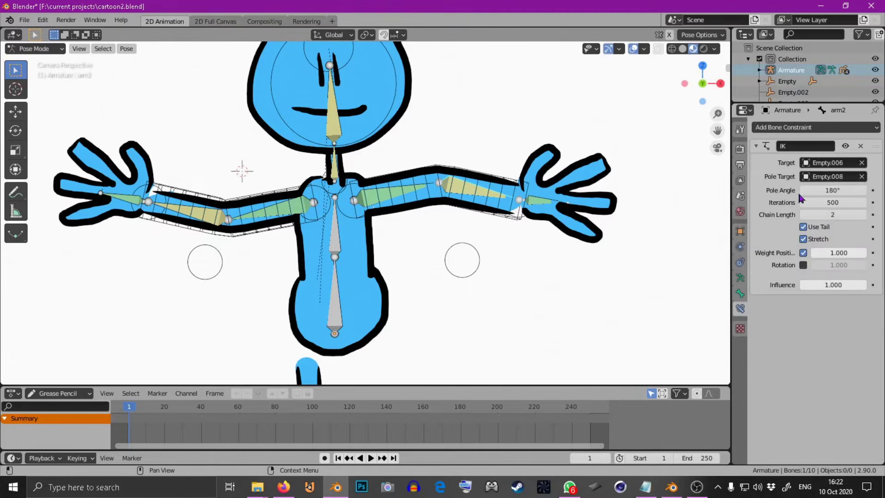
pyautogui.click(861, 176)
pyautogui.click(861, 176)
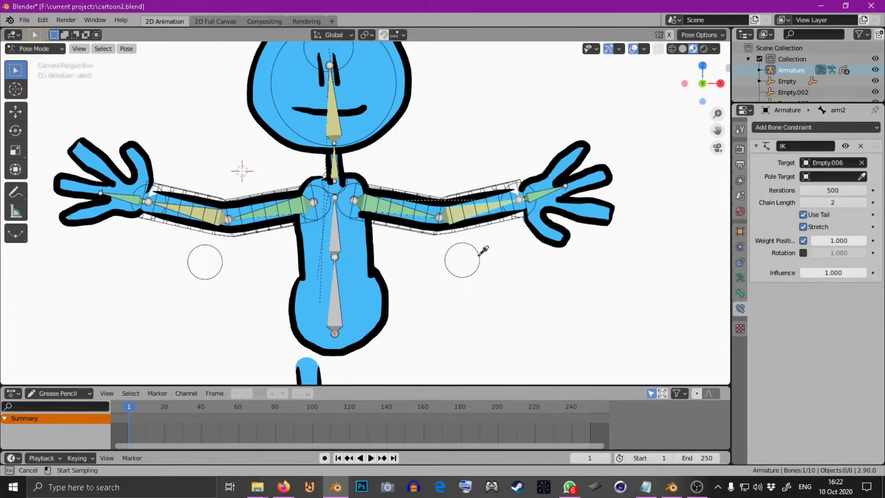
pyautogui.click(480, 250)
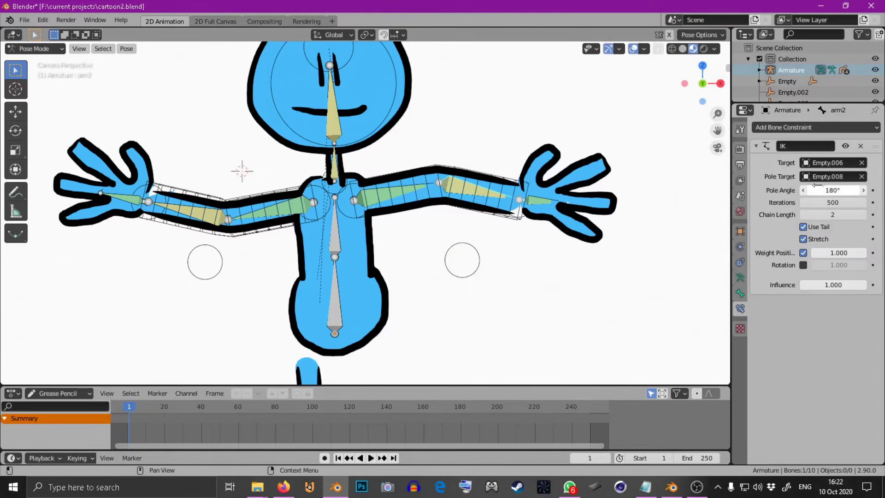
# Step: Set the pole angle of arm2's IK constraint to 0° and return to Object Mode
pyautogui.click(835, 190)
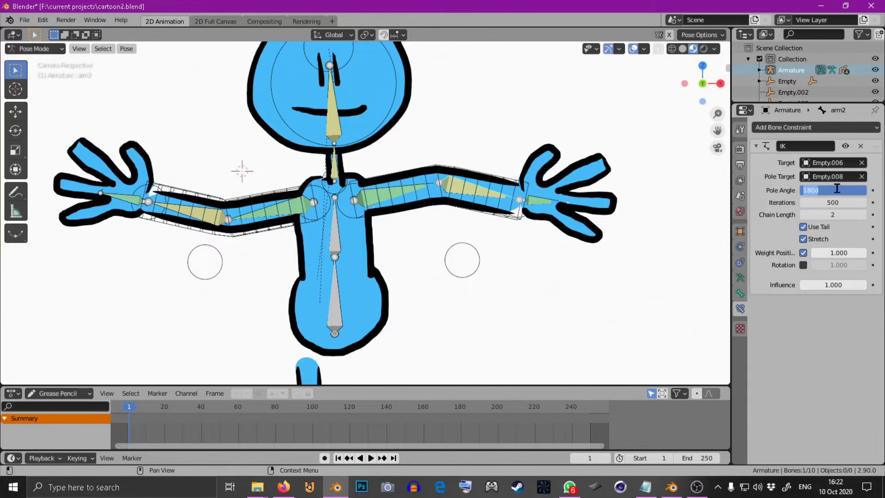
pyautogui.write('0')
pyautogui.press('Return')
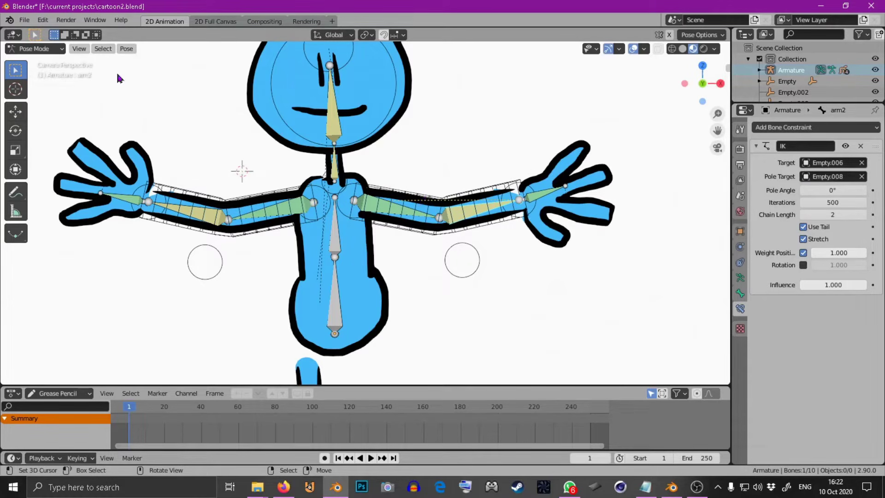
pyautogui.click(34, 48)
pyautogui.click(30, 59)
# Step: Try moving and rotating the wrist control Empty.006 to bend the new arm upward, and undo the move
pyautogui.click(536, 216)
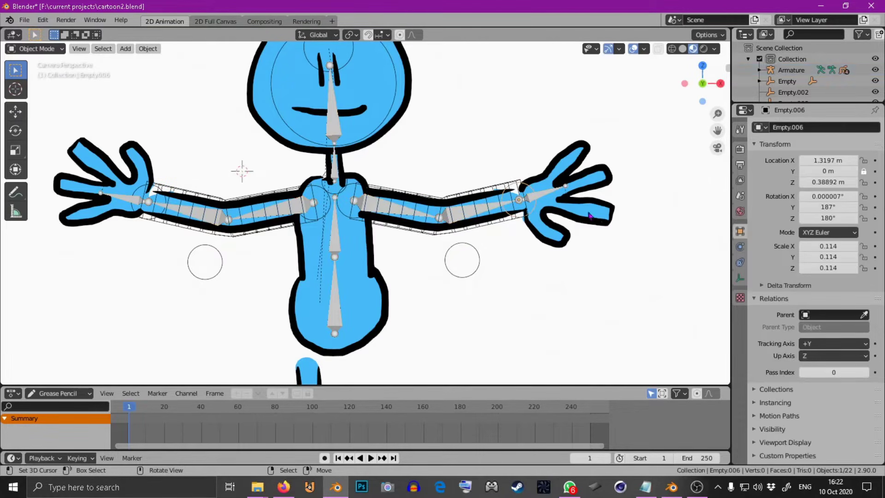
pyautogui.press('g')
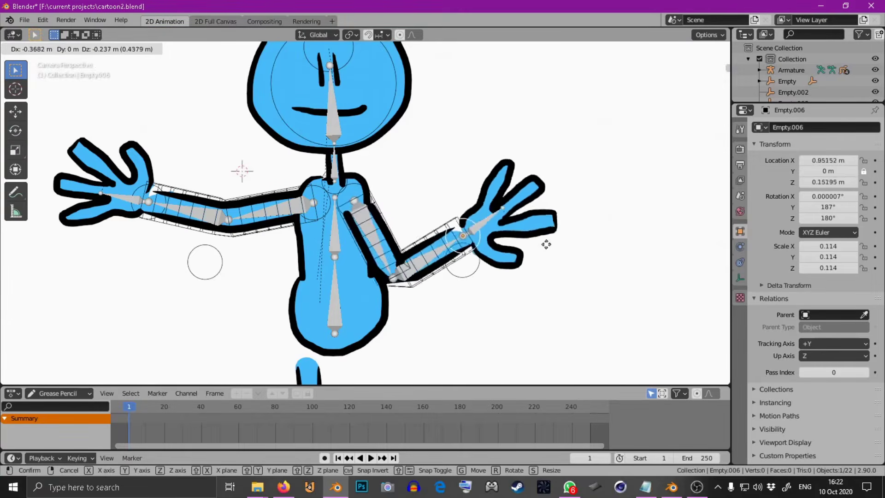
pyautogui.click(547, 154)
pyautogui.press('r')
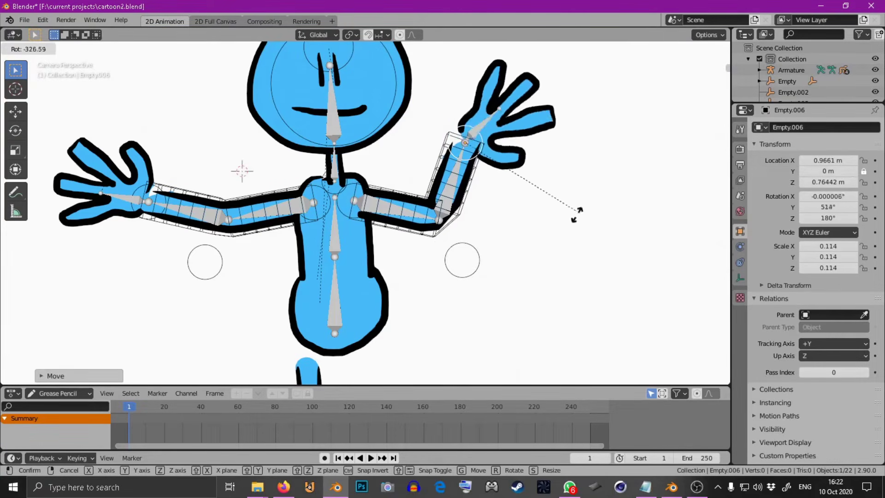
pyautogui.press('Escape')
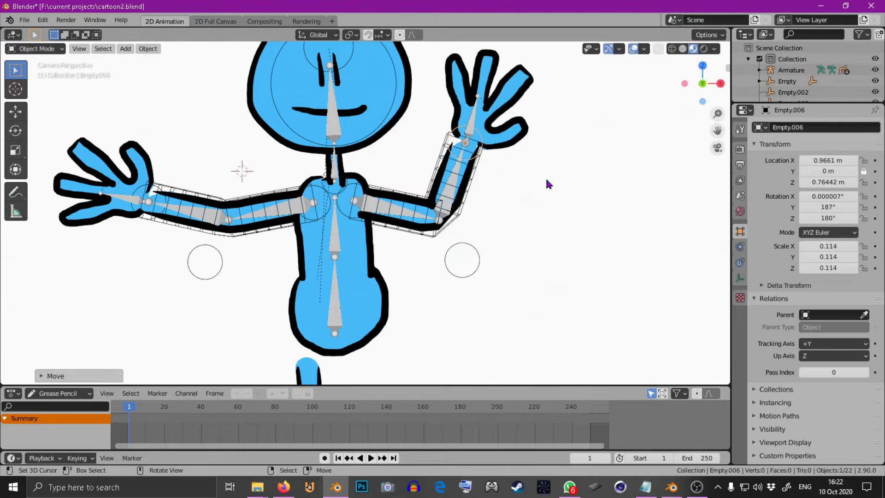
pyautogui.hotkey('ctrl', 'z')
# Step: Move Empty.006 to about X 1.38 m, Z 0.34 m to straighten the new arm, and select the arm's stroke object
pyautogui.press('g')
pyautogui.click(582, 228)
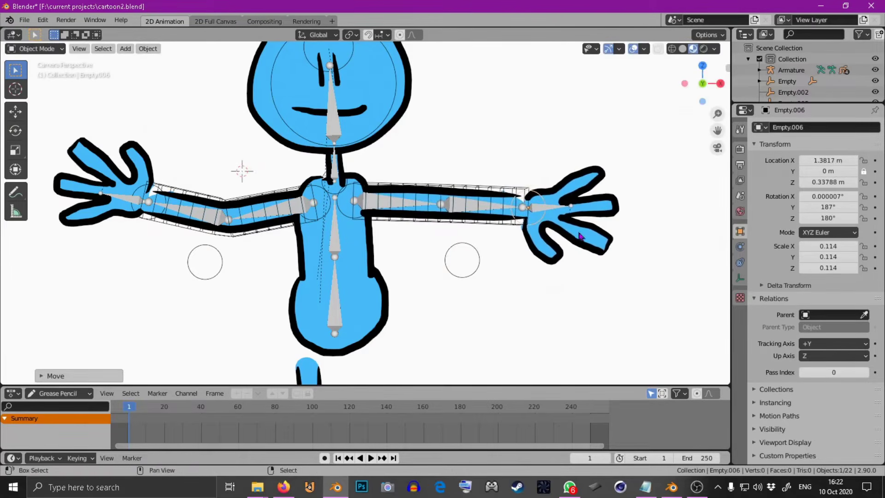
pyautogui.scroll(4, 530, 196)
pyautogui.click(537, 190)
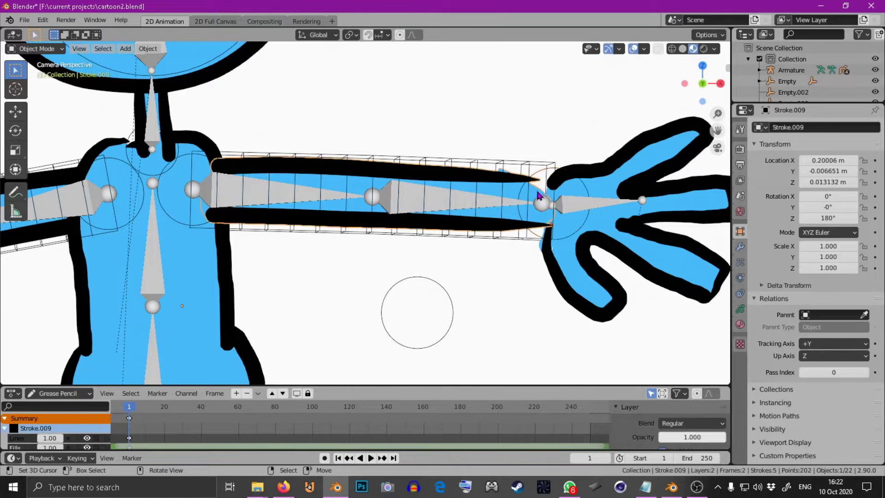
# Step: In Edit Mode, turn on proportional editing and move the new arm's fill points at the wrist so the fill meets the hand outline
pyautogui.press('Tab')
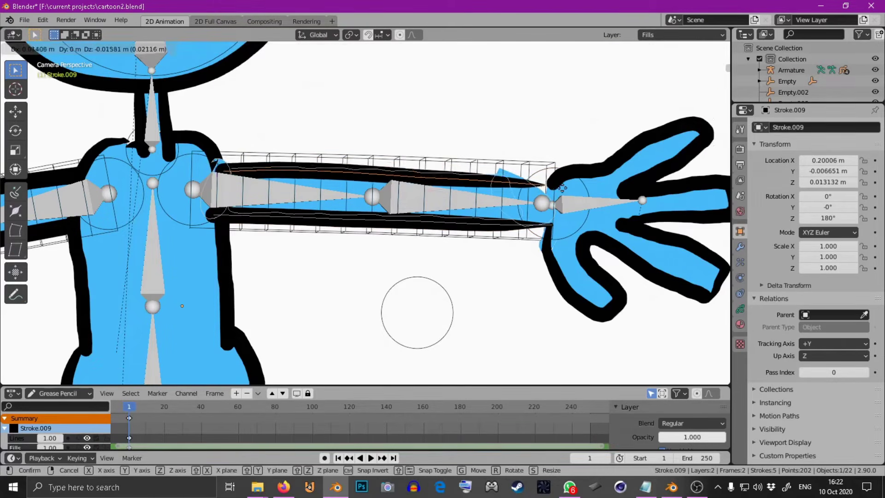
pyautogui.press('1')
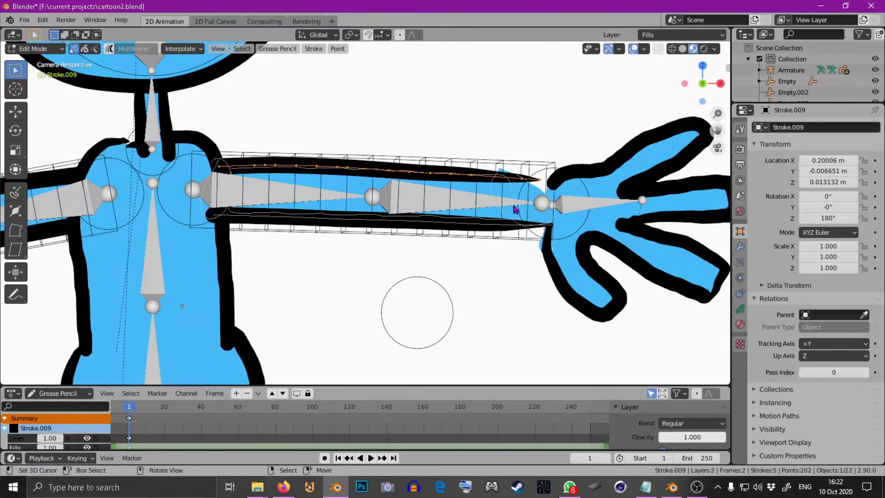
pyautogui.press('g')
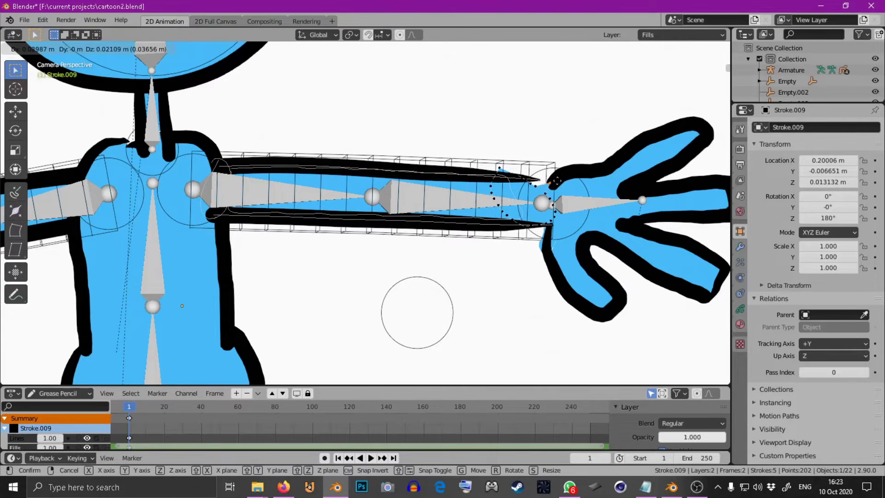
pyautogui.press('Escape')
pyautogui.press('o')
pyautogui.press('g')
pyautogui.scroll(4, 581, 181)
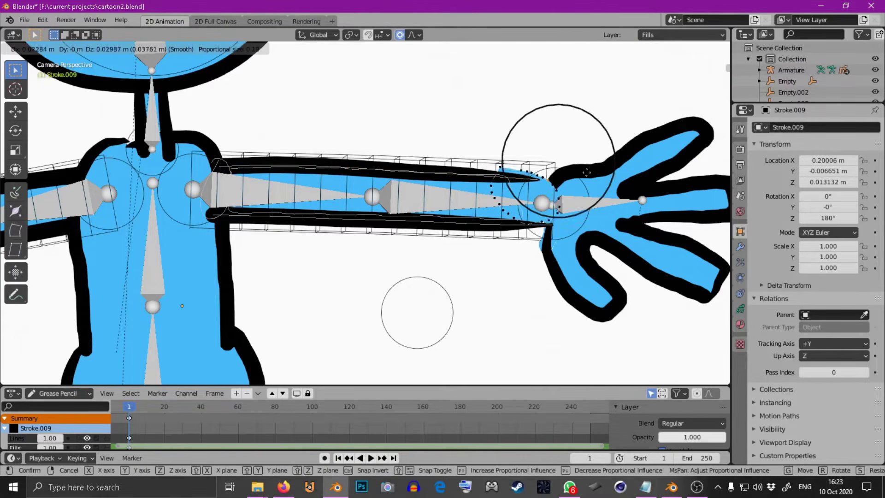
pyautogui.click(591, 177)
pyautogui.press('g')
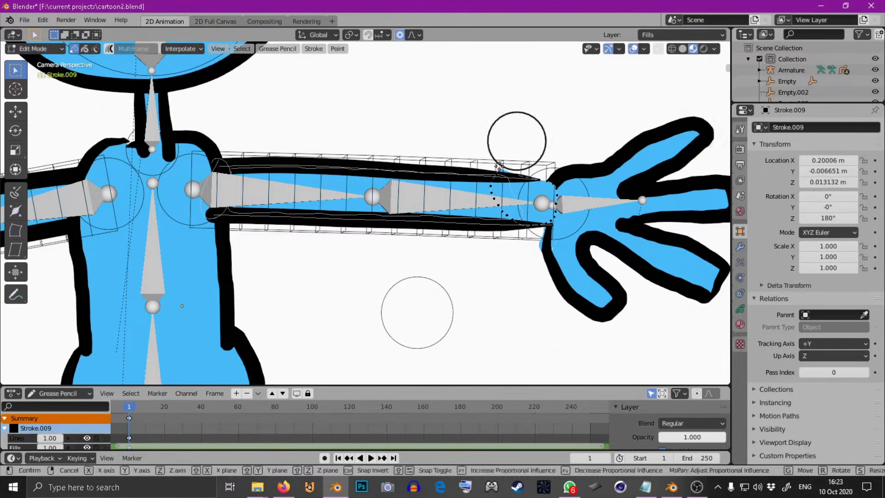
pyautogui.click(517, 142)
pyautogui.press('Tab')
pyautogui.scroll(-8, 548, 217)
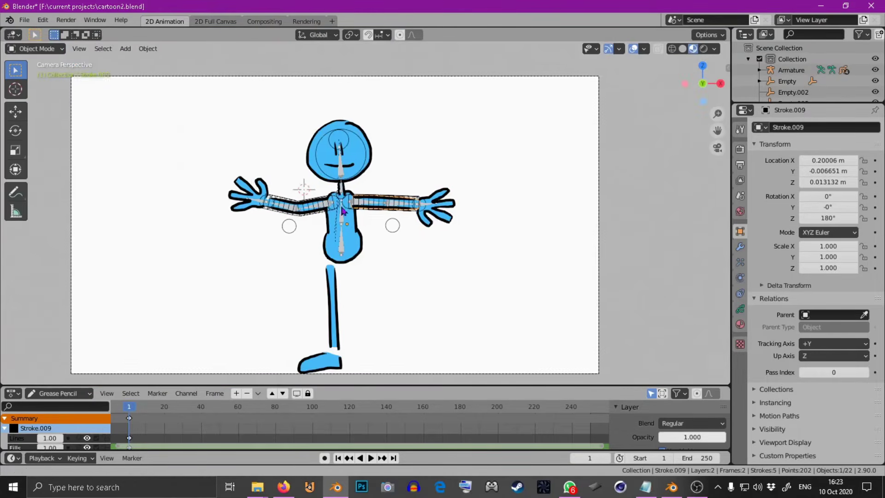
pyautogui.scroll(3, 419, 204)
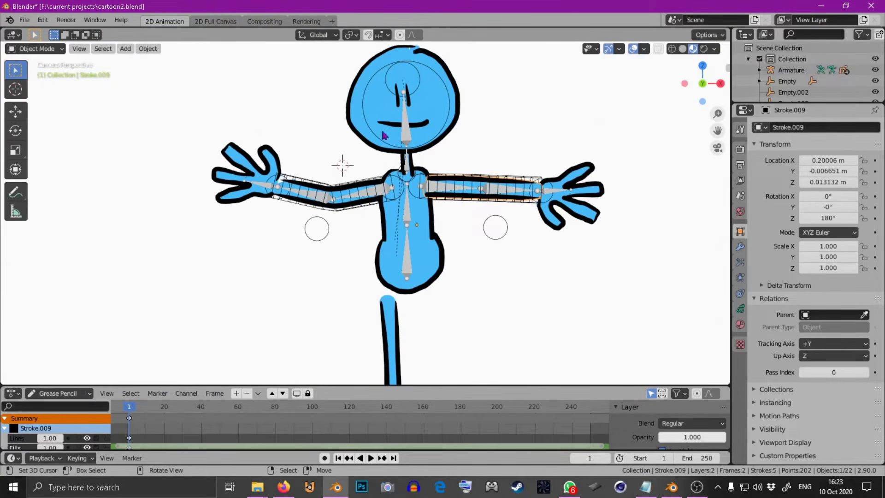
pyautogui.scroll(-1, 448, 184)
pyautogui.scroll(3, 492, 184)
pyautogui.scroll(-4, 466, 217)
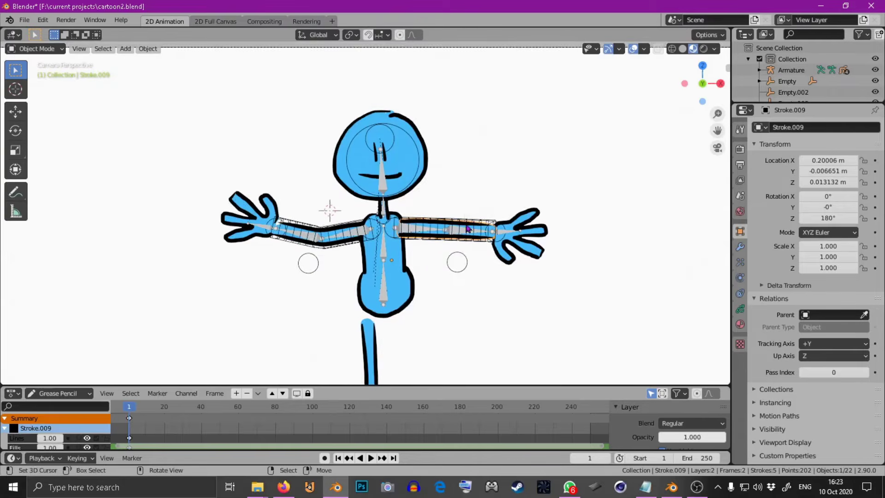
pyautogui.scroll(2, 468, 229)
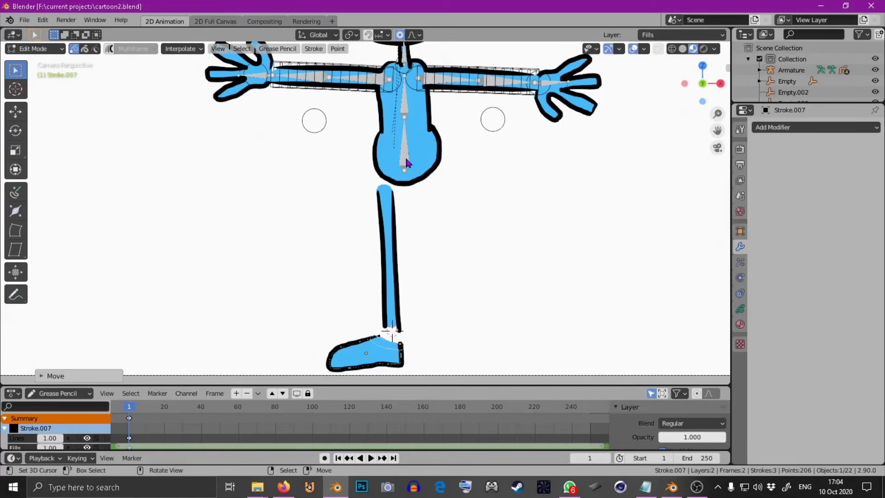
# Step: Deselect the foot stroke's points, return to Object Mode, and open the body armature in Edit Mode
pyautogui.hotkey('alt', 'a')
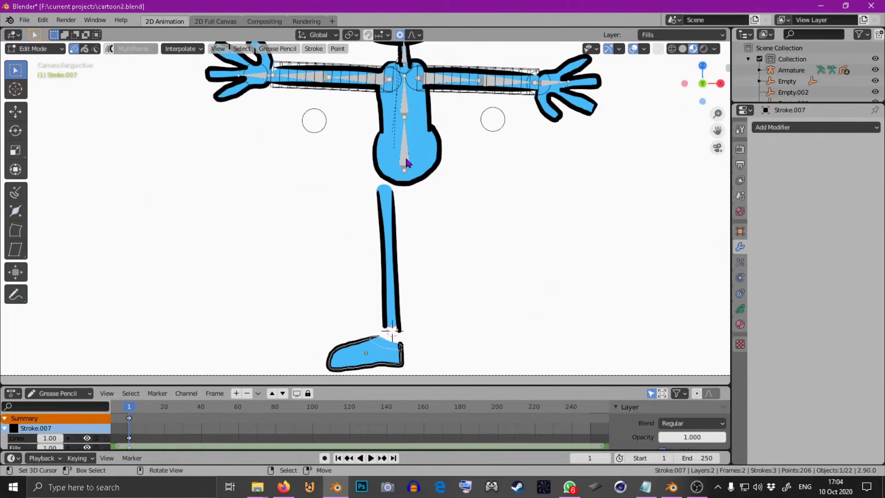
pyautogui.click(35, 49)
pyautogui.click(46, 59)
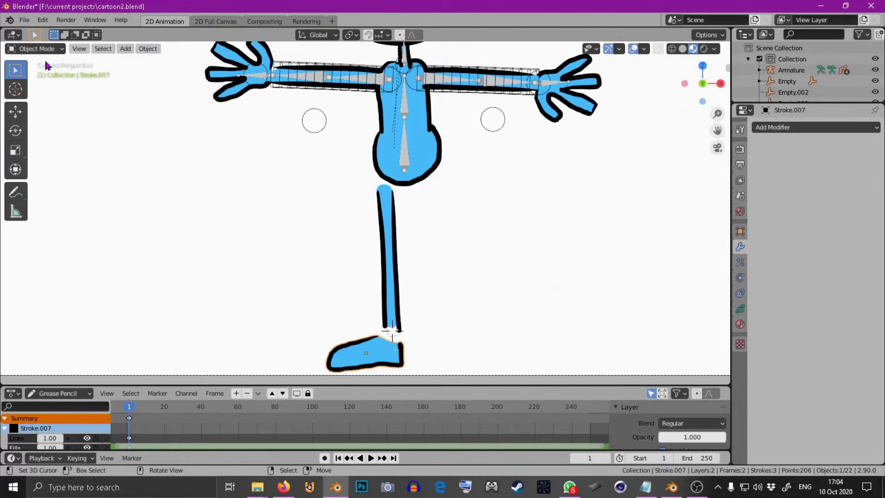
pyautogui.click(405, 157)
pyautogui.press('Tab')
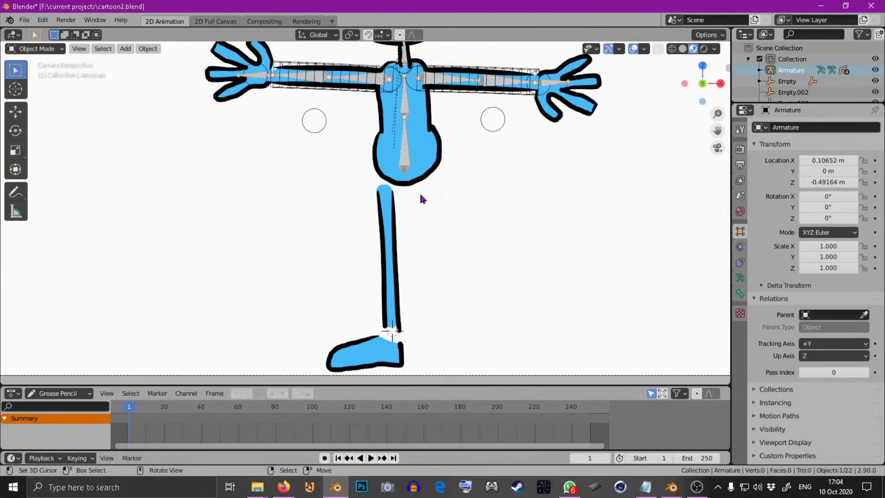
# Step: Extrude a short hip bone from the base of the spine, a thigh bone to the knee, and a shin bone to the ankle
pyautogui.press('e')
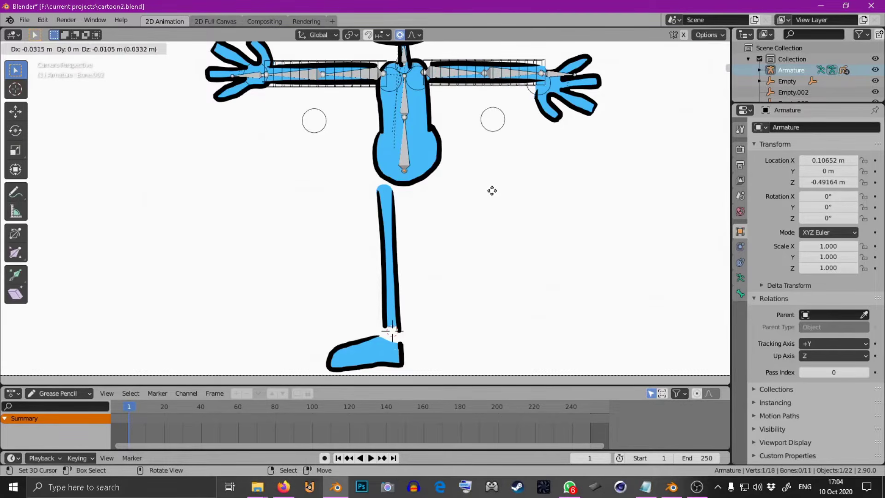
pyautogui.click(475, 195)
pyautogui.keyDown('shift'); pyautogui.moveTo(476, 206); pyautogui.dragTo(481, 183, button='middle'); pyautogui.keyUp('shift')
pyautogui.press('e')
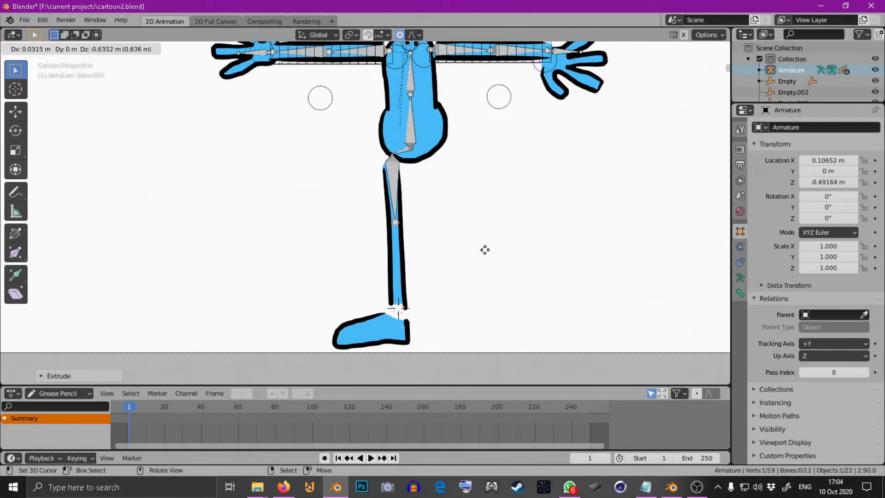
pyautogui.click(483, 261)
pyautogui.press('e')
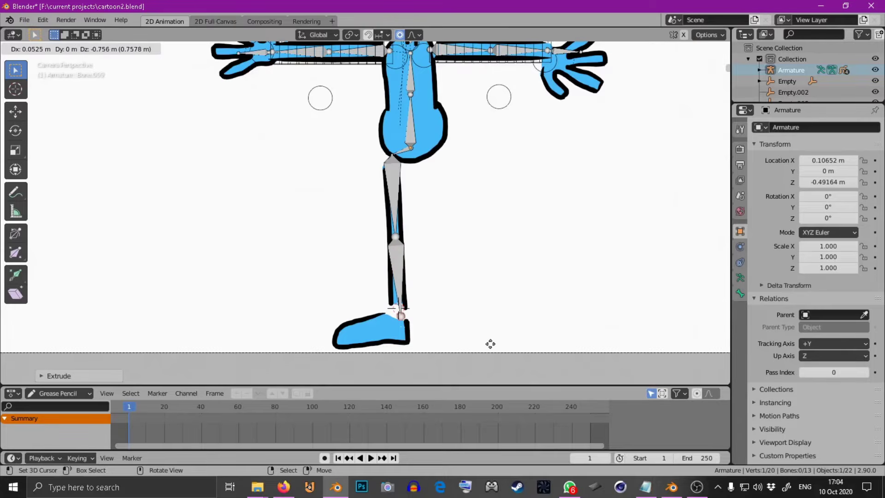
pyautogui.click(486, 338)
# Step: Extrude a short ankle bone into the heel and a foot bone along the foot to the toe
pyautogui.press('e')
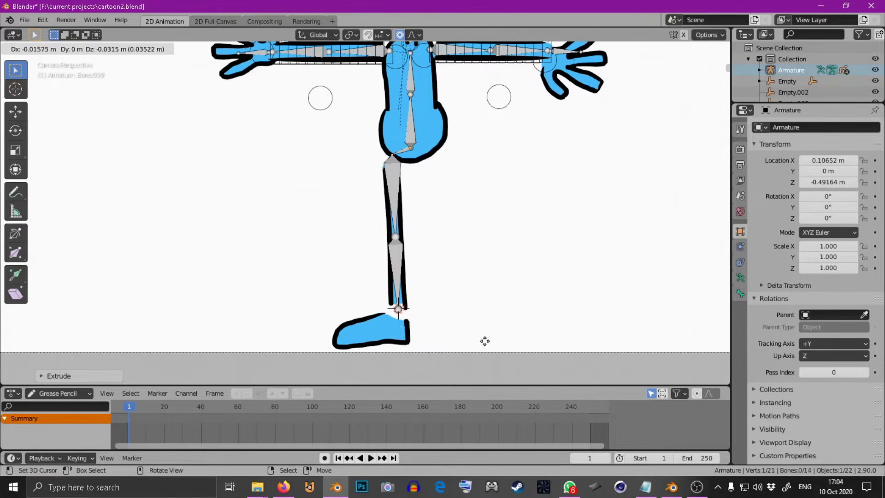
pyautogui.click(478, 354)
pyautogui.press('e')
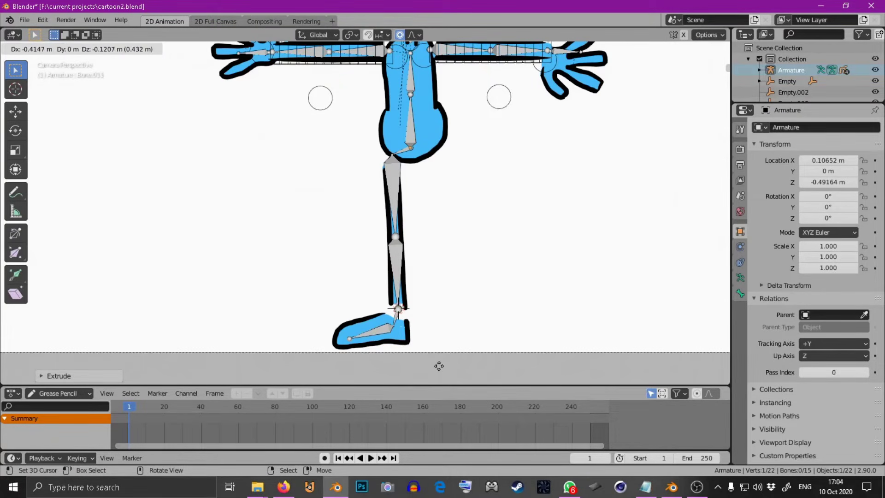
pyautogui.click(437, 363)
# Step: Delete the short hip bone linking the spine to the thigh, and return to Object Mode
pyautogui.click(400, 153)
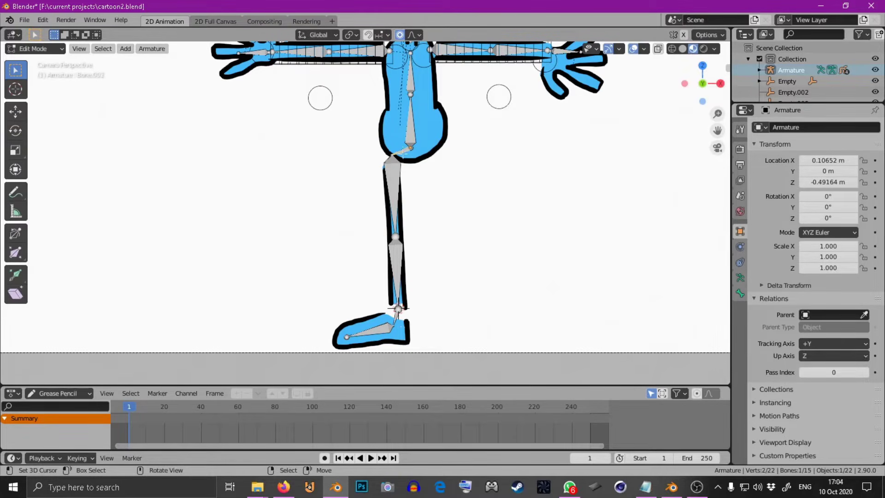
pyautogui.press('x')
pyautogui.click(405, 154)
pyautogui.click(35, 48)
pyautogui.click(38, 60)
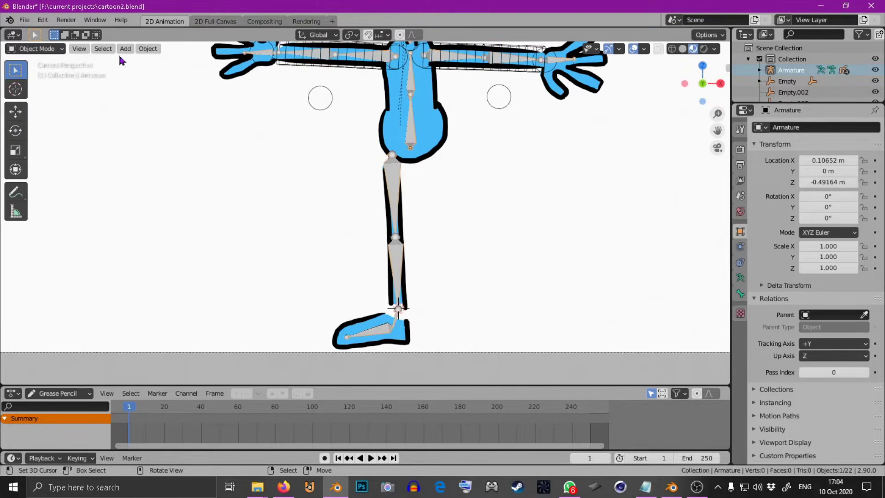
# Step: Add a lattice object and move it up along the Z axis to surround the leg
pyautogui.click(125, 48)
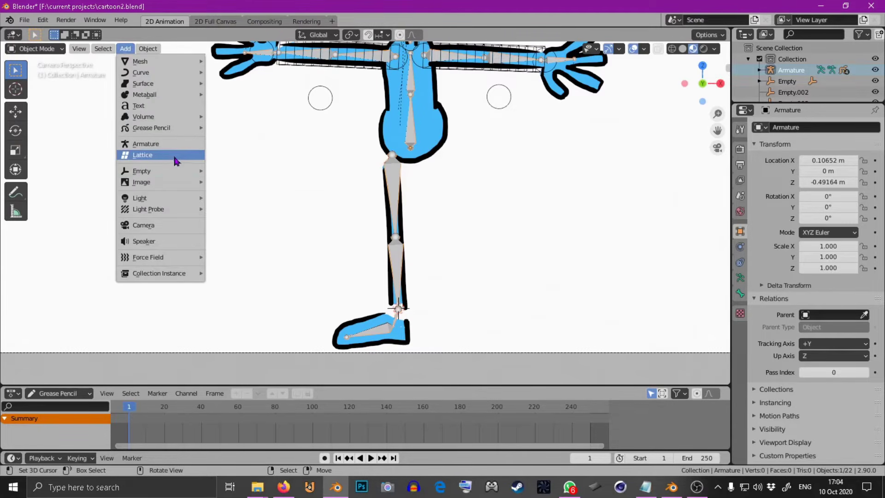
pyautogui.click(176, 160)
pyautogui.press('g')
pyautogui.press('z')
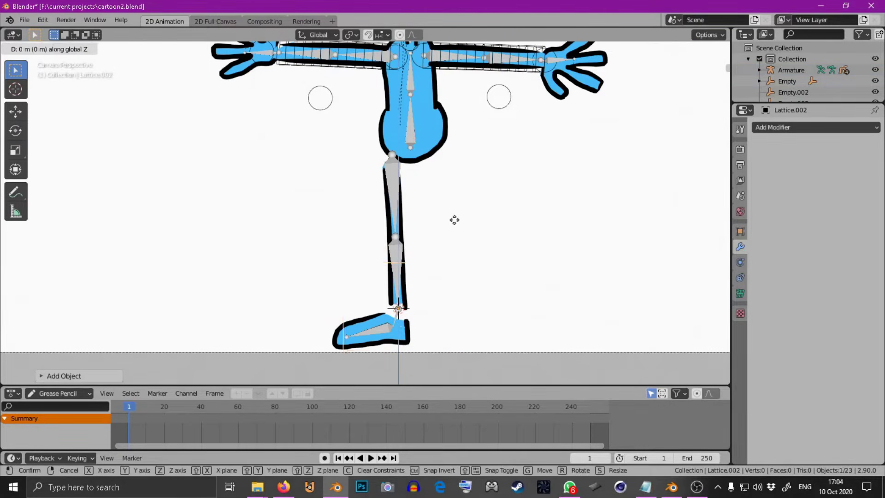
pyautogui.click(456, 152)
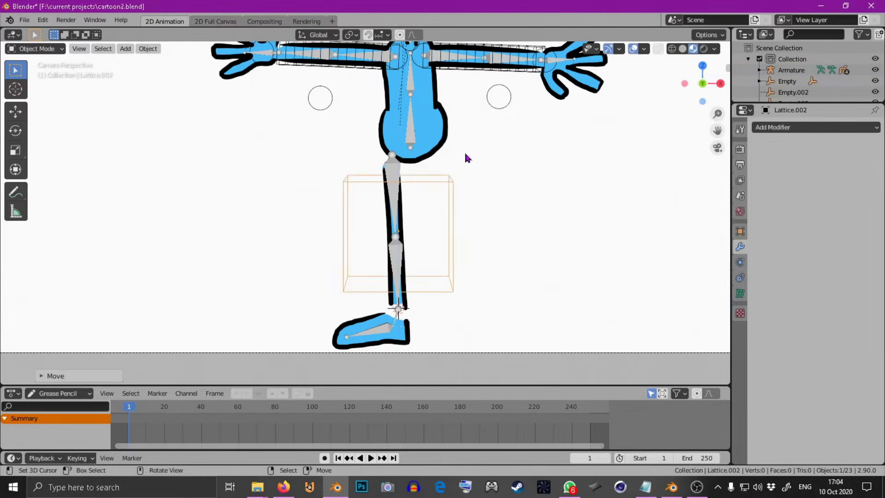
# Step: Set the leg lattice's W resolution to 15
pyautogui.click(740, 294)
pyautogui.click(866, 183)
pyautogui.click(866, 182)
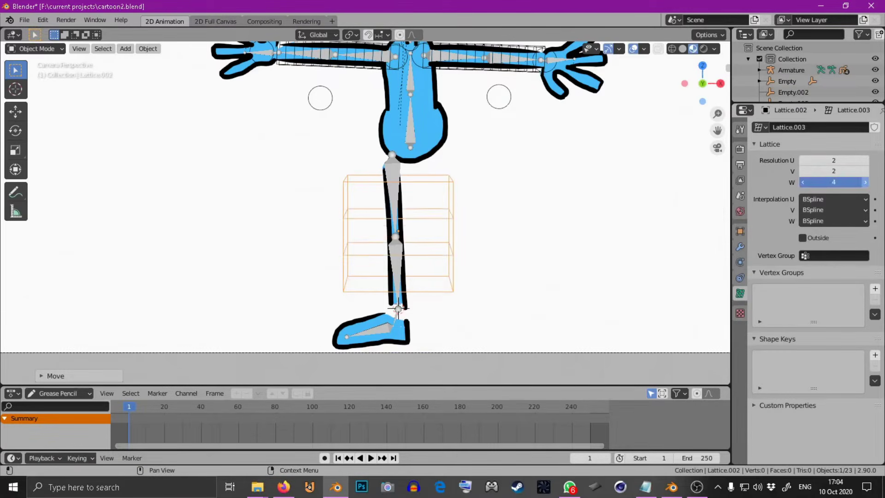
pyautogui.click(866, 183)
pyautogui.click(866, 183)
pyautogui.click(866, 183)
pyautogui.click(866, 182)
pyautogui.click(866, 182)
pyautogui.click(866, 182)
pyautogui.click(866, 182)
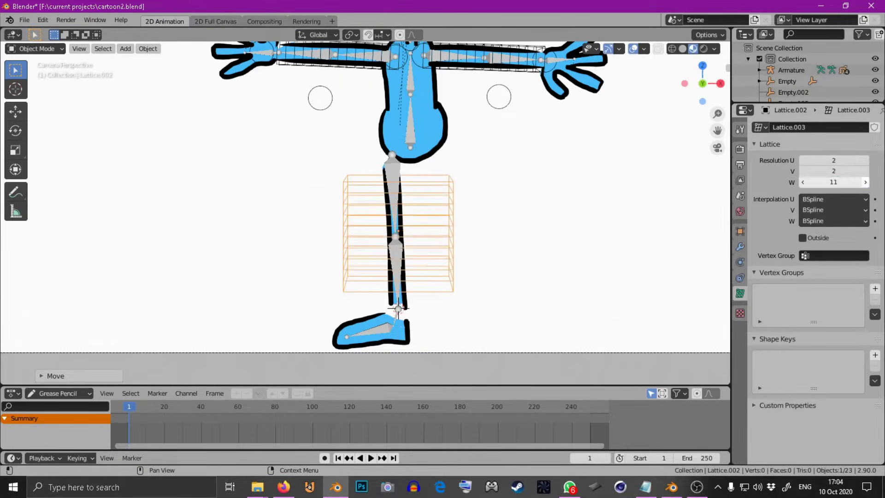
pyautogui.click(866, 182)
pyautogui.click(866, 182)
pyautogui.click(866, 182)
pyautogui.click(866, 183)
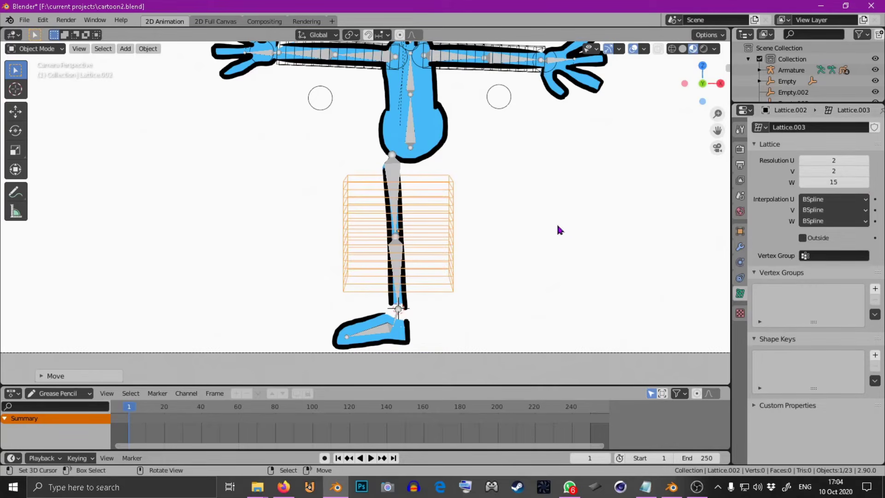
# Step: Scale the lattice to about 0.37 on X and Y and about 1.5 on Z to enclose the leg
pyautogui.press('s')
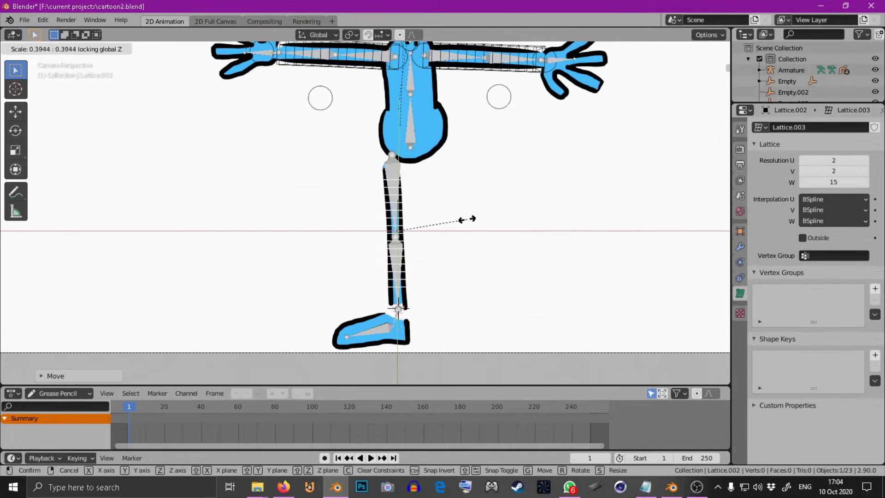
pyautogui.click(465, 221)
pyautogui.press('s')
pyautogui.click(492, 203)
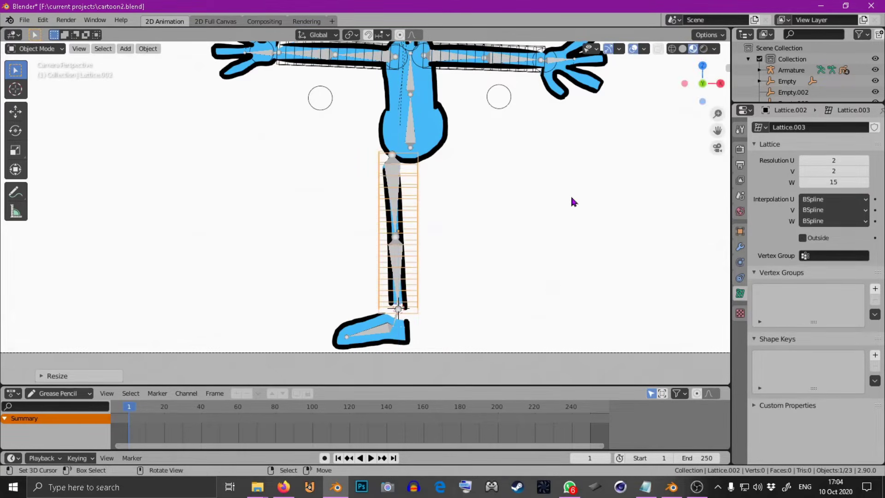
# Step: Rotate the lattice by -2.13° and move it to about X -0.045 m, Z -1.30 m to align with the leg
pyautogui.press('g')
pyautogui.press('r')
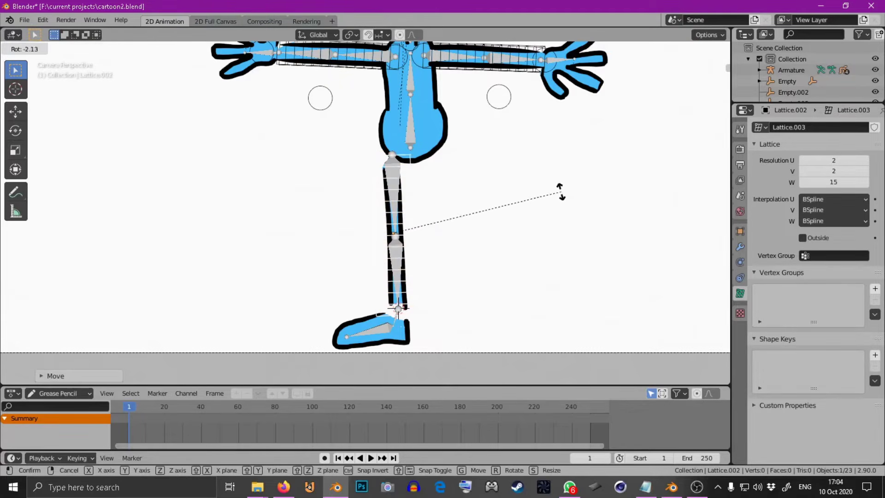
pyautogui.click(561, 191)
pyautogui.press('g')
pyautogui.click(562, 192)
# Step: Add two vertex groups to the leg lattice
pyautogui.keyDown('shift'); pyautogui.moveTo(476, 202); pyautogui.dragTo(464, 195, button='middle'); pyautogui.keyUp('shift')
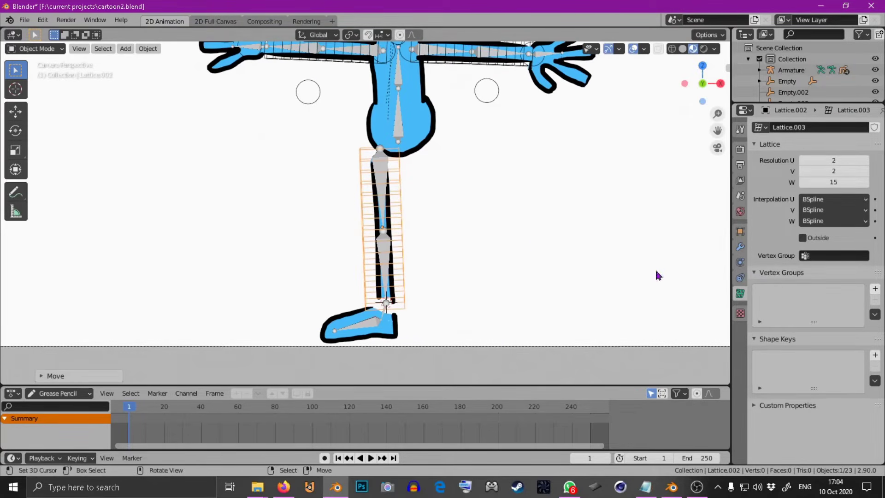
pyautogui.click(874, 289)
pyautogui.click(873, 289)
# Step: Check the names of the thigh and shin bones in Pose Mode, and reselect the leg lattice in Object Mode
pyautogui.click(389, 170)
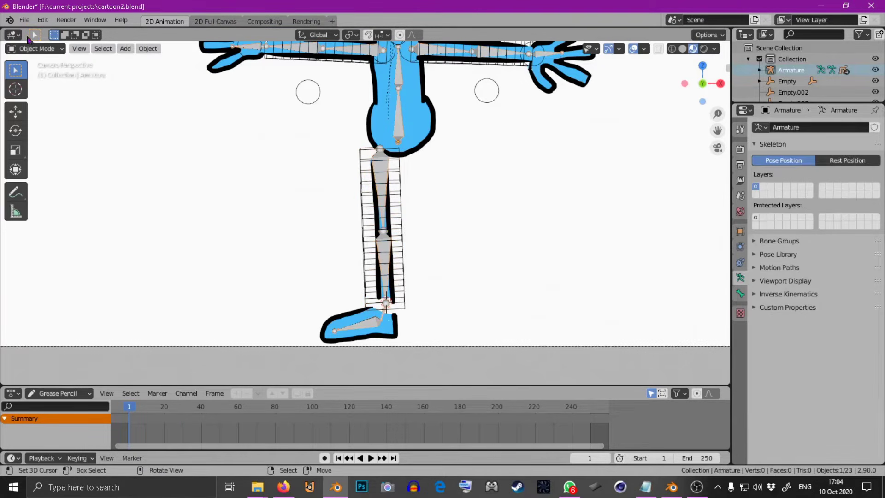
pyautogui.click(35, 48)
pyautogui.click(32, 85)
pyautogui.click(392, 172)
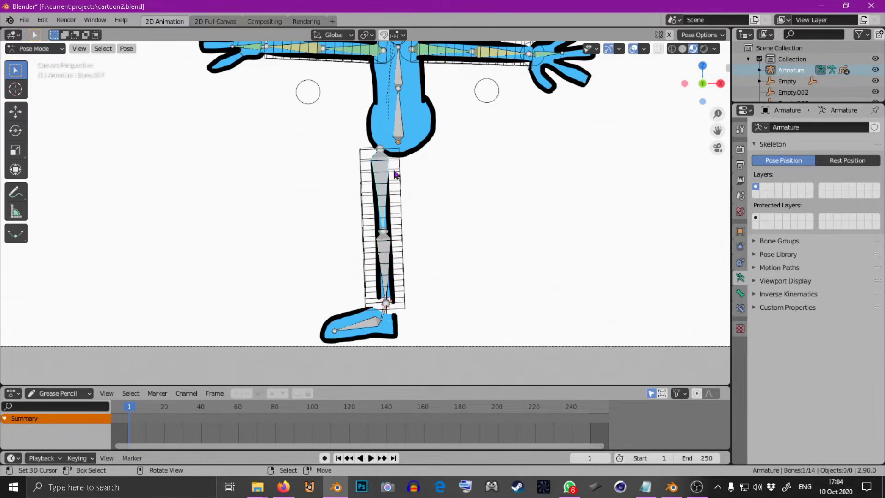
pyautogui.click(741, 295)
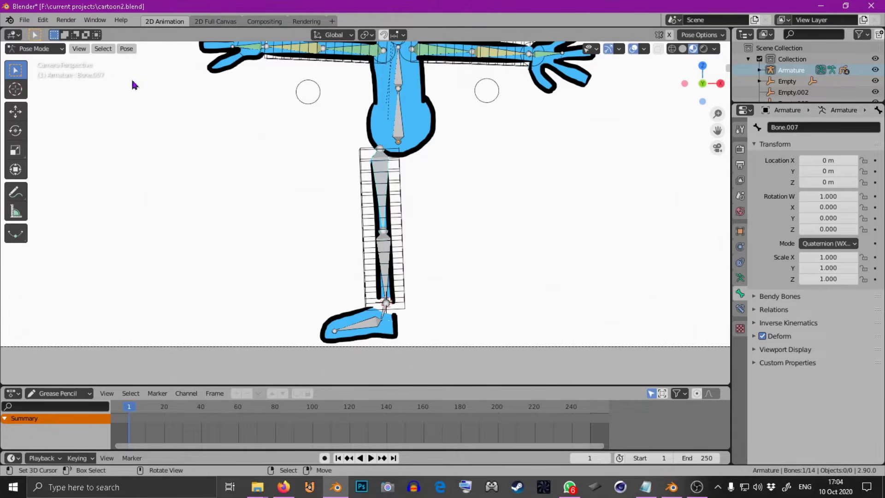
pyautogui.click(381, 251)
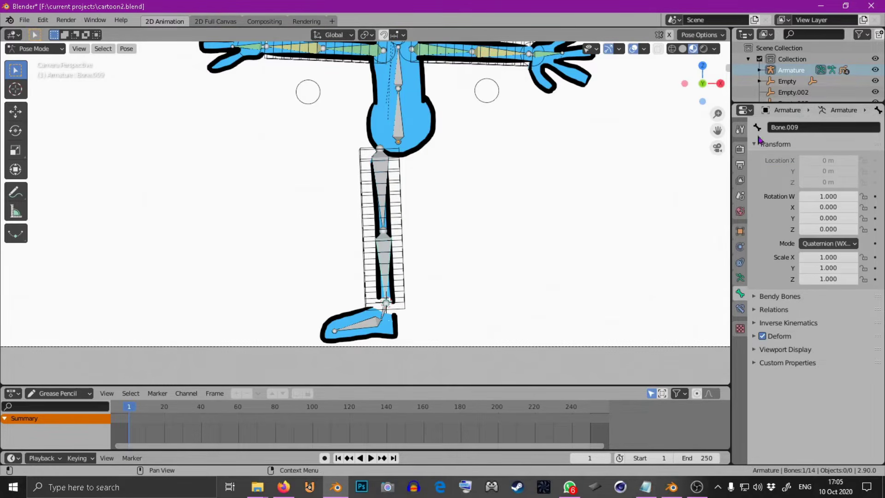
pyautogui.click(37, 49)
pyautogui.click(38, 61)
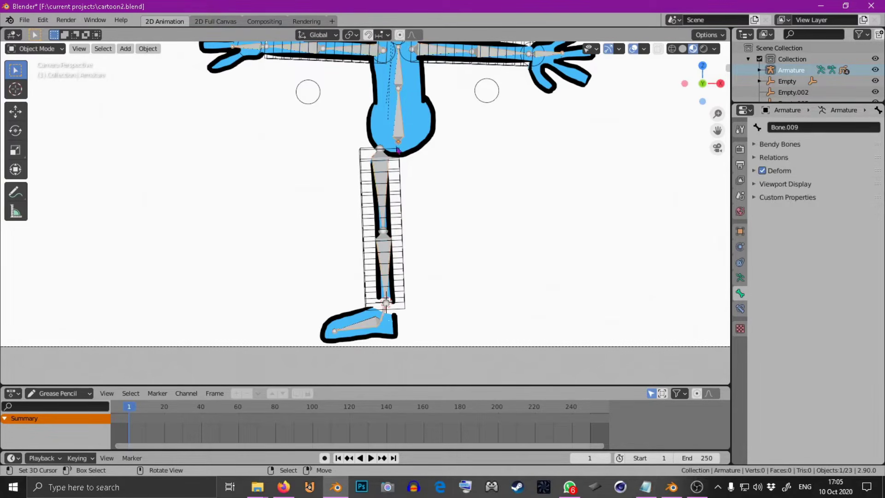
pyautogui.click(399, 178)
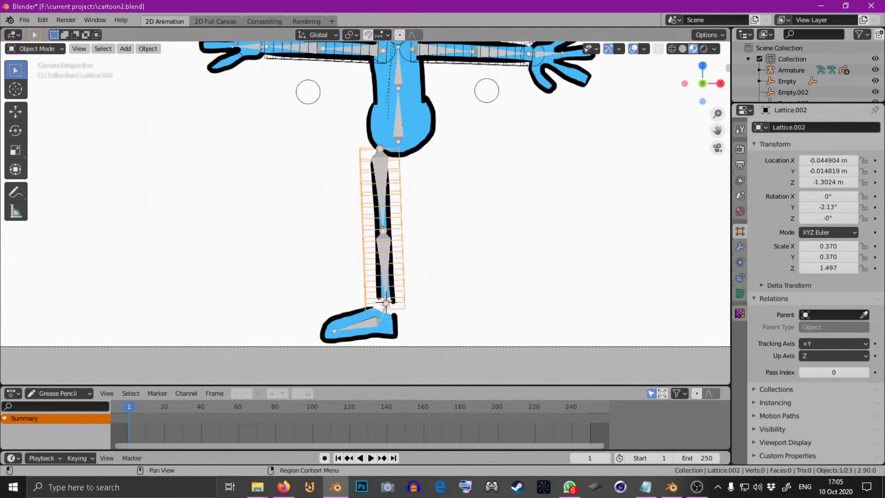
# Step: Rename the leg lattice's two vertex groups to Bone.007 and Bone.009
pyautogui.click(740, 293)
pyautogui.doubleClick(782, 292)
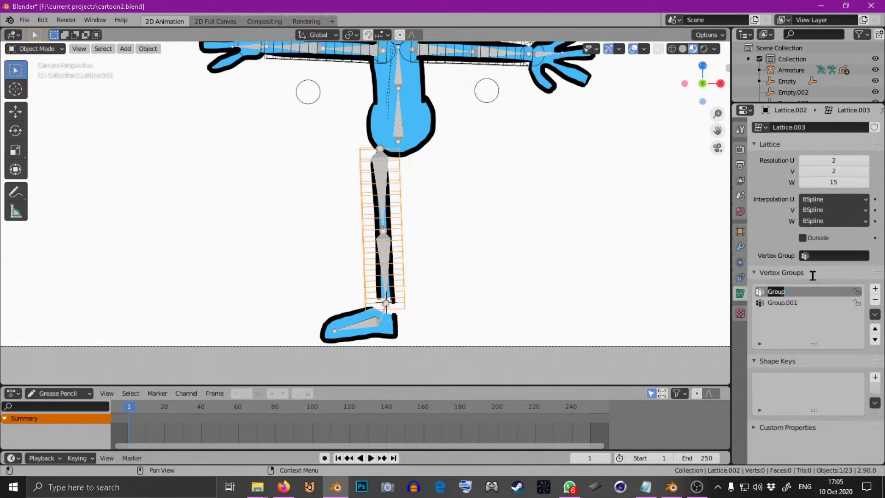
pyautogui.write('Bone.007')
pyautogui.doubleClick(792, 304)
pyautogui.write('Bon')
pyautogui.press('Return')
pyautogui.press('Tab')
pyautogui.moveTo(331, 134); pyautogui.dragTo(402, 189)
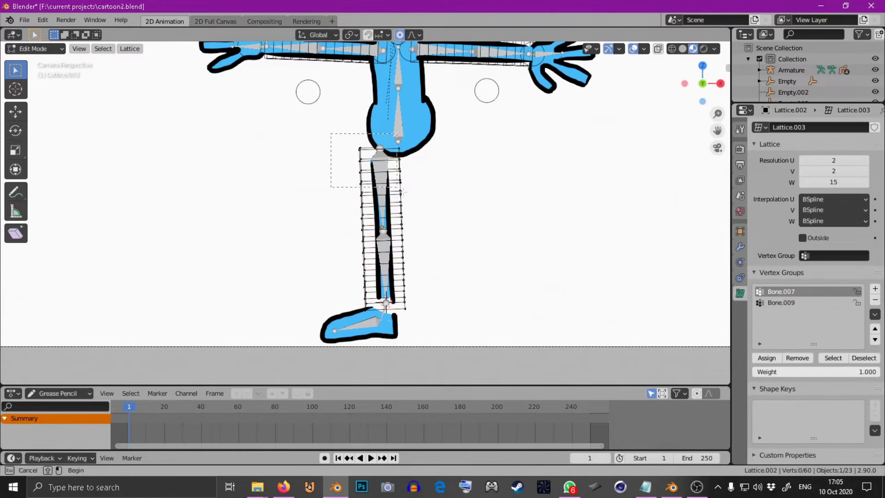
pyautogui.moveTo(429, 221); pyautogui.dragTo(430, 222)
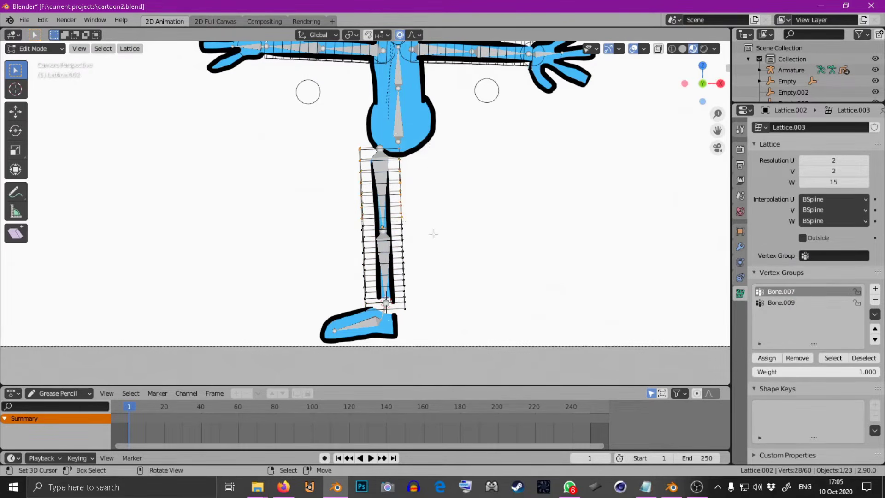
pyautogui.scroll(1, 415, 200)
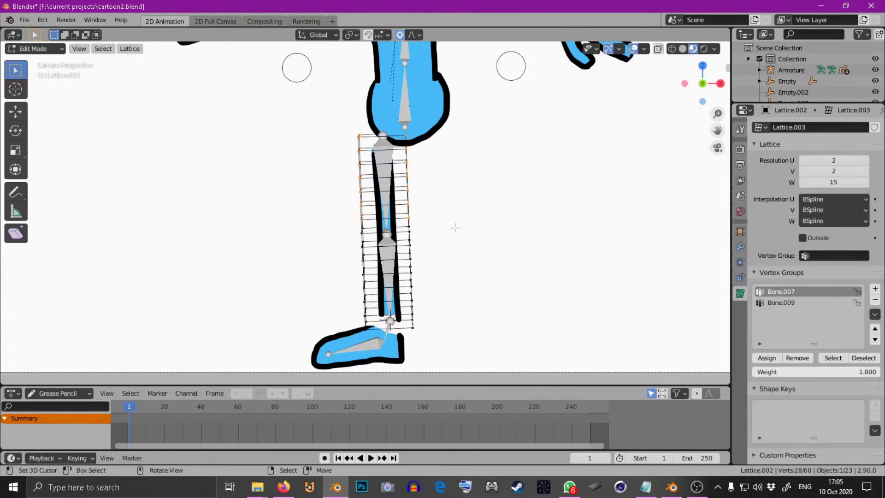
pyautogui.press('Tab')
# Step: Move the leg lattice slightly up along the Z axis to center it on the leg
pyautogui.scroll(3, 406, 221)
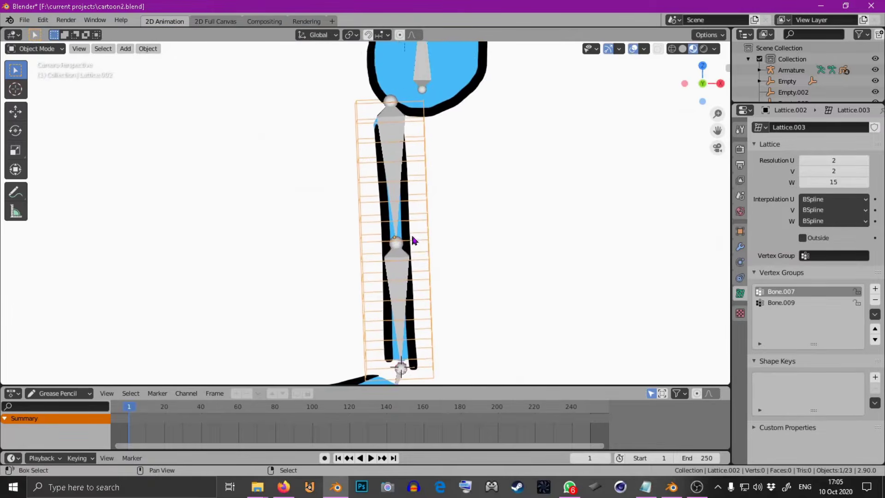
pyautogui.press('g')
pyautogui.press('z')
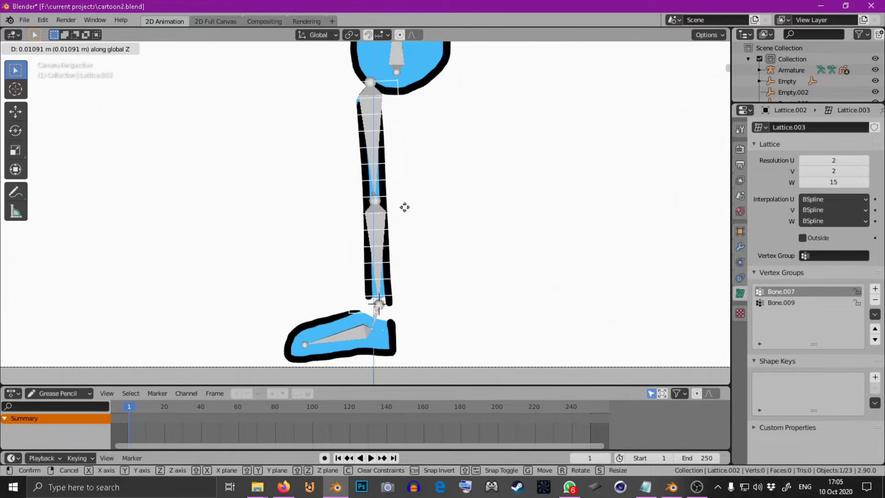
pyautogui.click(376, 200)
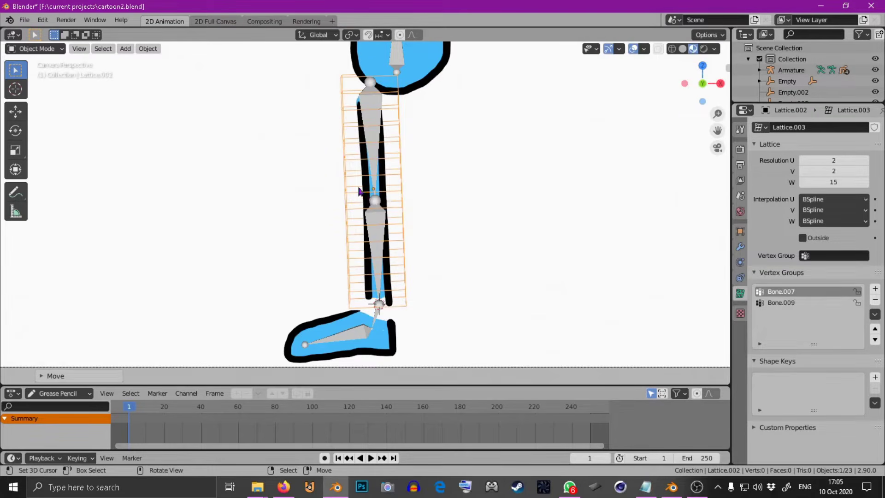
# Step: Assign the leg lattice's points from the hip down to the knee to the Bone.007 vertex group
pyautogui.click(35, 48)
pyautogui.click(33, 70)
pyautogui.moveTo(302, 62); pyautogui.dragTo(435, 207)
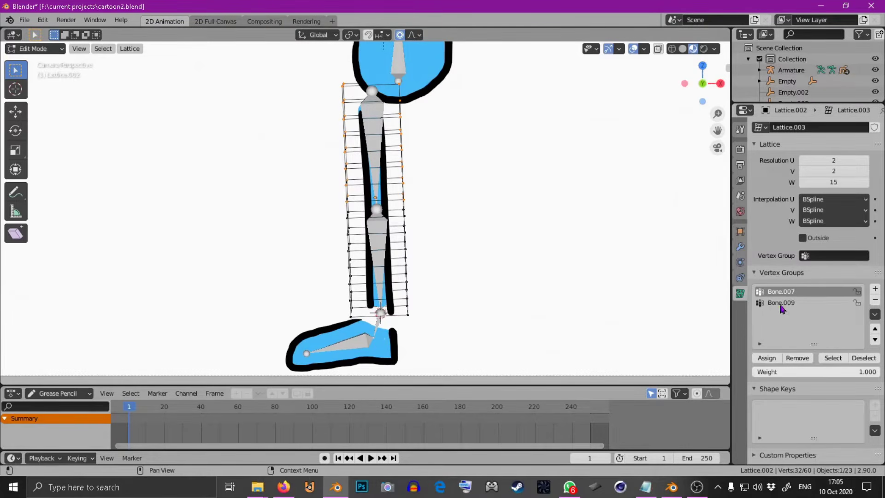
pyautogui.click(774, 359)
# Step: Assign the leg lattice's points below the knee to the Bone.009 vertex group
pyautogui.moveTo(328, 205); pyautogui.dragTo(481, 341)
pyautogui.click(779, 303)
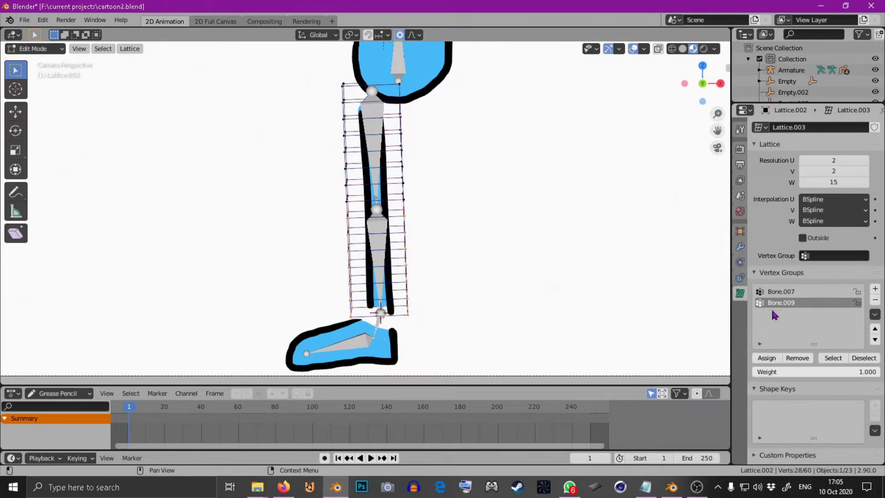
pyautogui.click(767, 357)
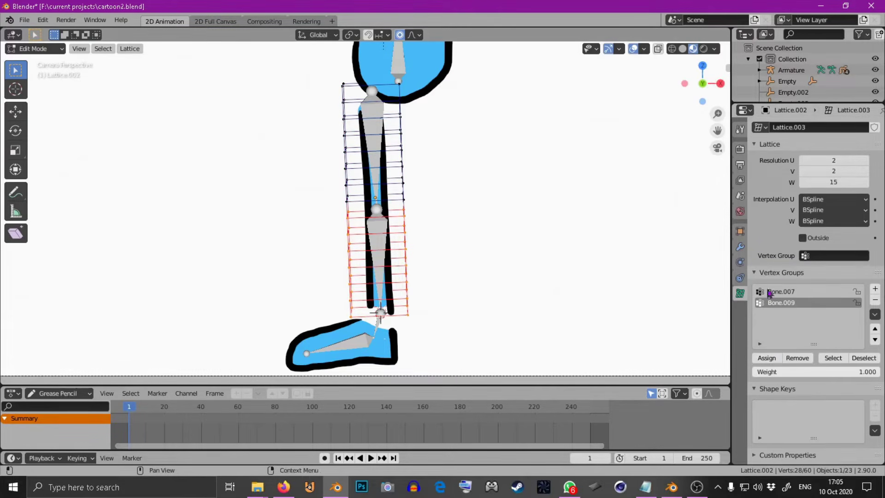
# Step: Return to Object Mode and add an Armature modifier to the leg lattice with Armature as its object
pyautogui.click(740, 246)
pyautogui.click(35, 48)
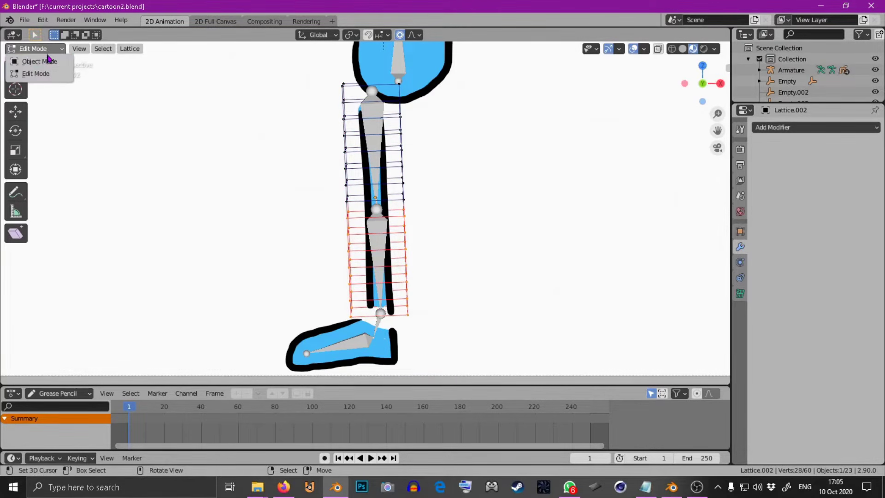
pyautogui.click(35, 60)
pyautogui.click(820, 128)
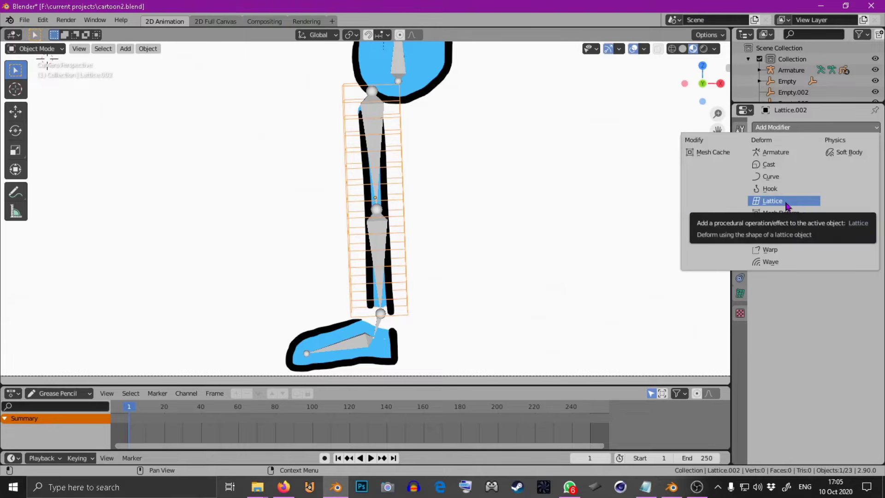
pyautogui.click(777, 155)
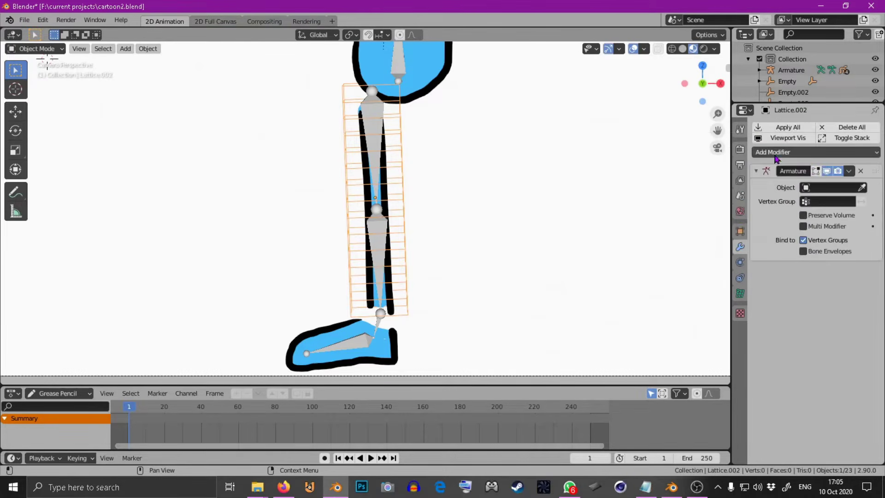
pyautogui.click(861, 188)
pyautogui.click(378, 110)
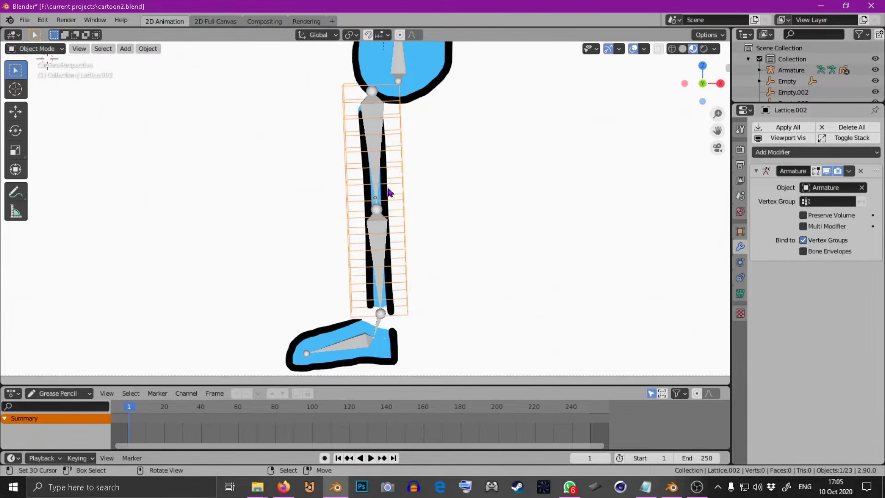
# Step: Add a Lattice modifier to the leg's grease pencil stroke and pick the leg lattice as its object
pyautogui.click(389, 199)
pyautogui.click(805, 128)
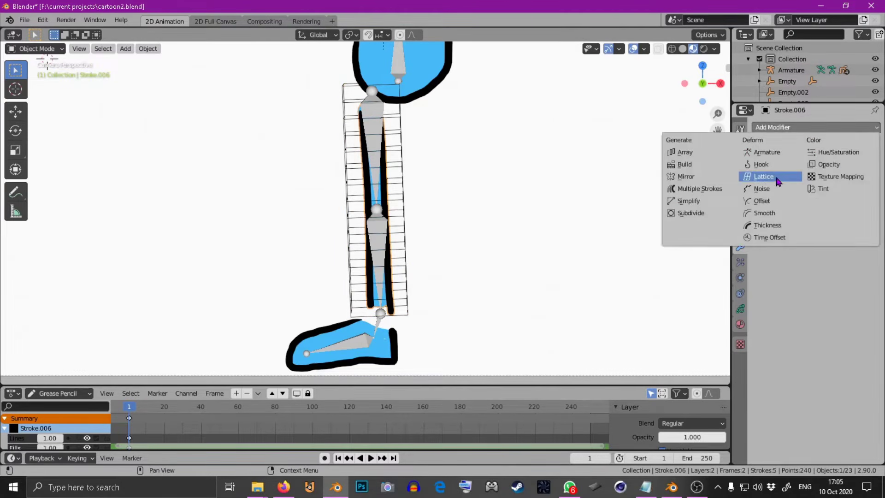
pyautogui.click(779, 178)
pyautogui.click(862, 162)
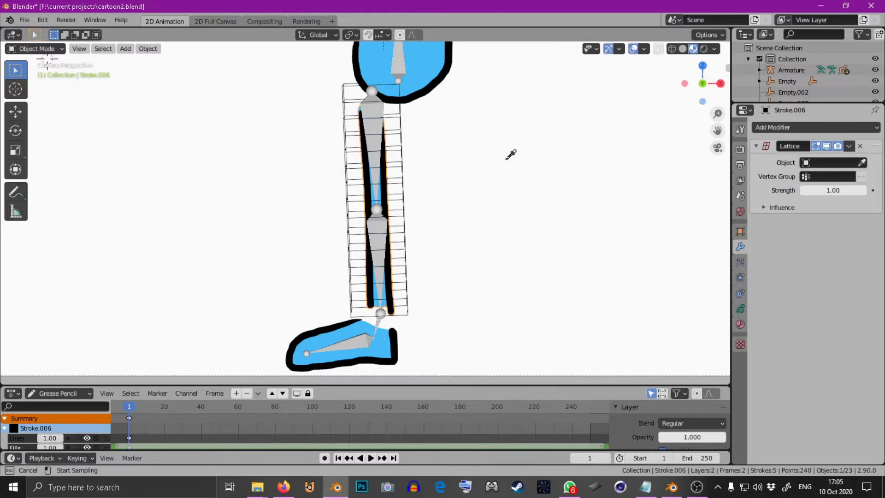
pyautogui.click(402, 152)
# Step: Test the leg deformation by rotating the shin bone in Pose Mode, and cancel the rotation
pyautogui.click(382, 254)
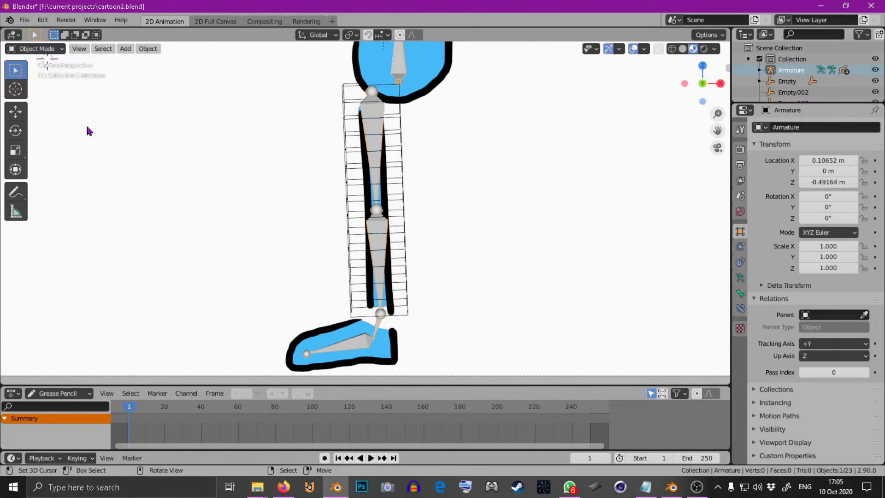
pyautogui.click(35, 48)
pyautogui.click(56, 85)
pyautogui.click(374, 219)
pyautogui.press('r')
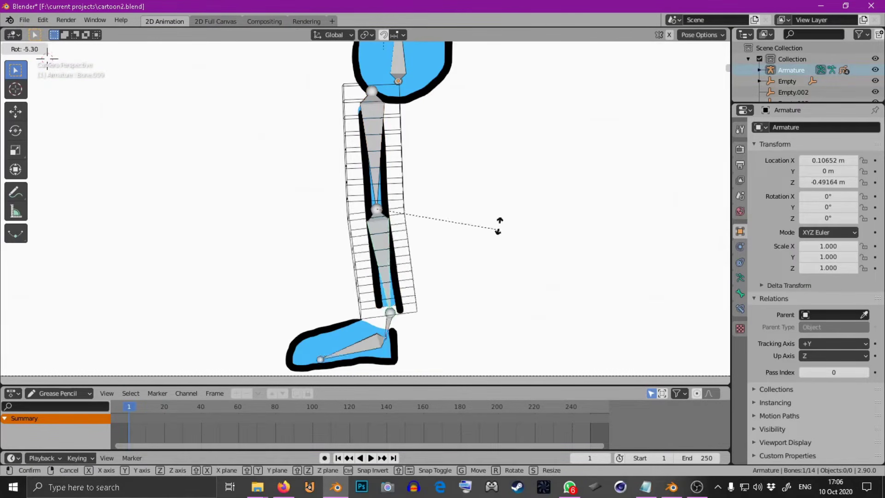
pyautogui.rightClick(506, 165)
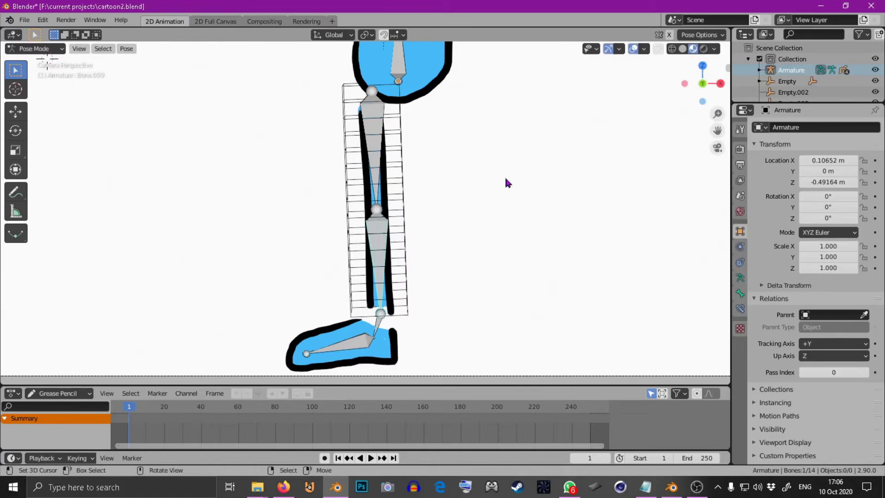
# Step: Set the leg lattice's W interpolation to Catmull-Rom in Object Mode
pyautogui.click(36, 49)
pyautogui.click(48, 61)
pyautogui.click(391, 159)
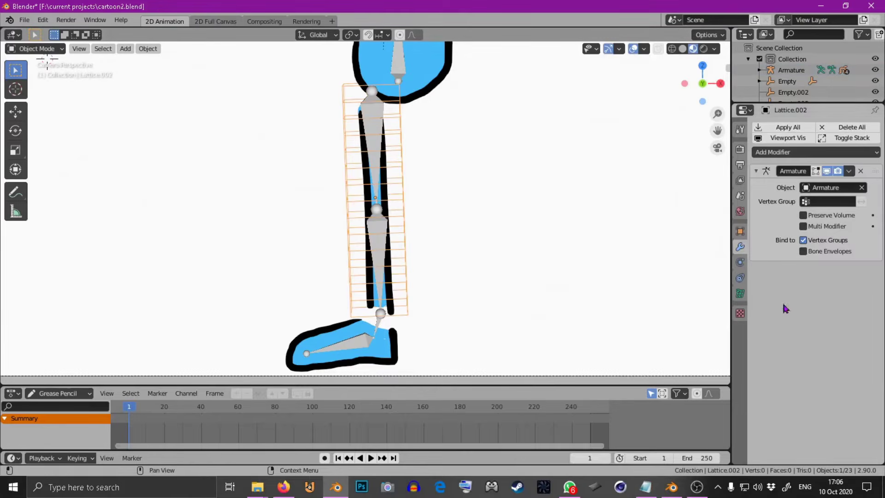
pyautogui.click(741, 294)
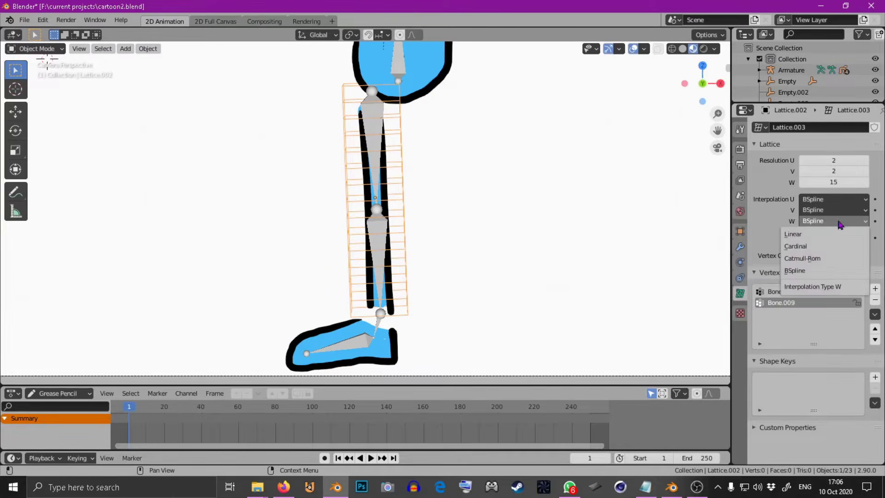
pyautogui.click(834, 220)
pyautogui.click(825, 258)
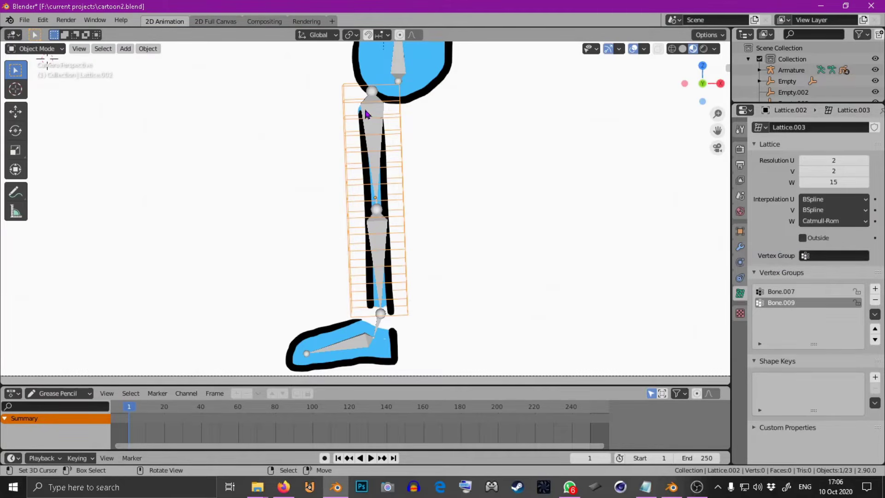
pyautogui.scroll(-2, 328, 118)
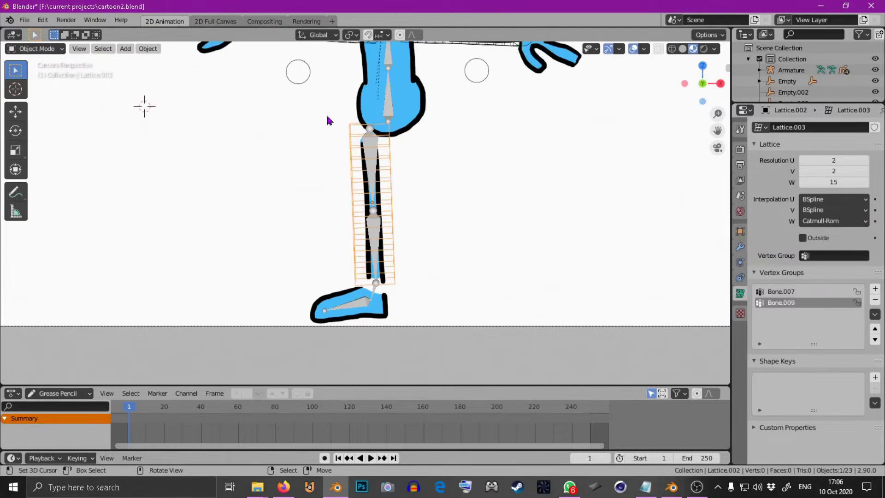
# Step: Move the knee joint of the leg bones slightly toward the toe side, and return to Object Mode
pyautogui.scroll(1, 426, 275)
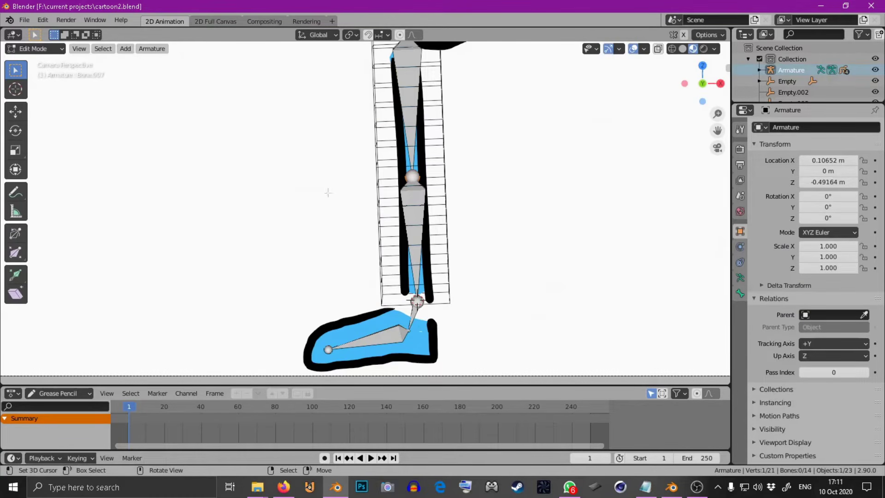
pyautogui.press('g')
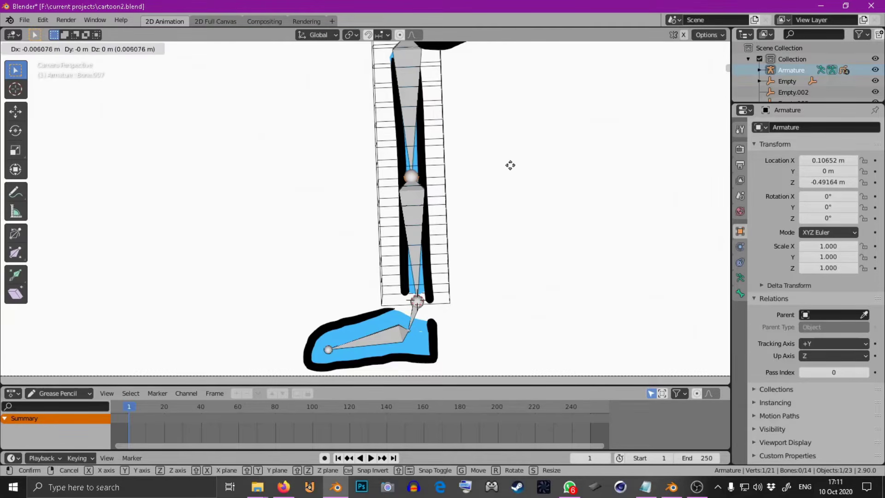
pyautogui.click(505, 165)
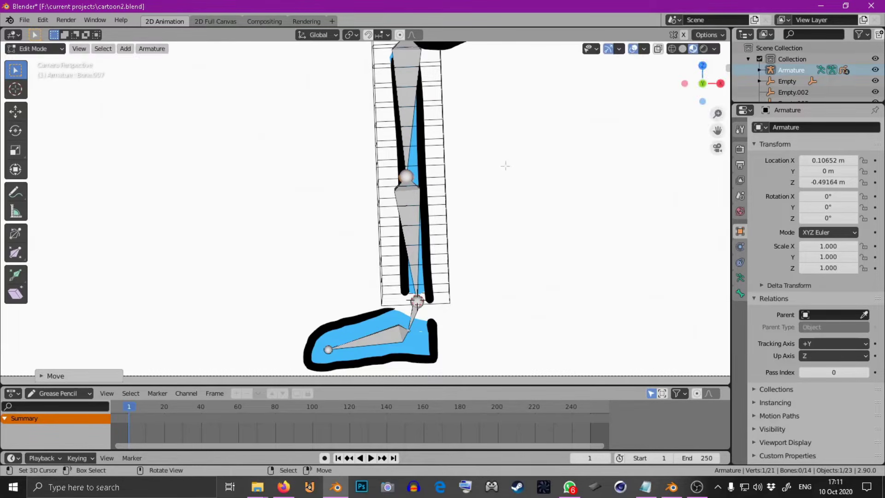
pyautogui.press('g')
pyautogui.press('Escape')
pyautogui.click(35, 48)
pyautogui.click(37, 61)
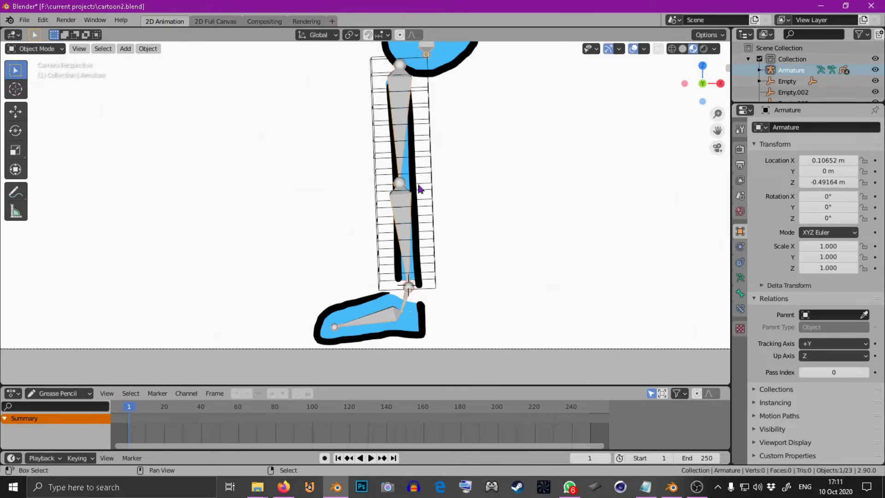
# Step: Duplicate the circle empty beside the torso to the hip joint, and duplicate that one to the ankle at about X -0.018 m, Z -2.02 m
pyautogui.keyDown('shift'); pyautogui.moveTo(429, 190); pyautogui.dragTo(429, 237, button='middle'); pyautogui.keyUp('shift')
pyautogui.scroll(-3, 428, 236)
pyautogui.click(295, 98)
pyautogui.hotkey('shift', 'd')
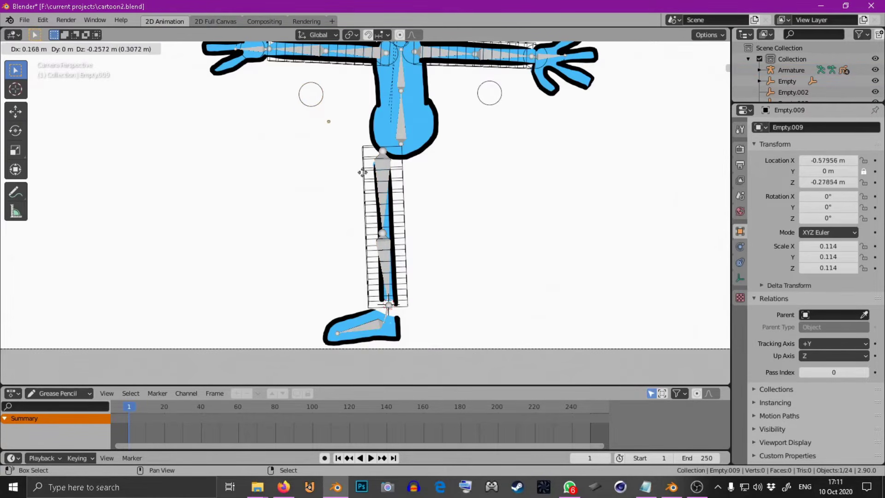
pyautogui.click(413, 198)
pyautogui.hotkey('shift', 'd')
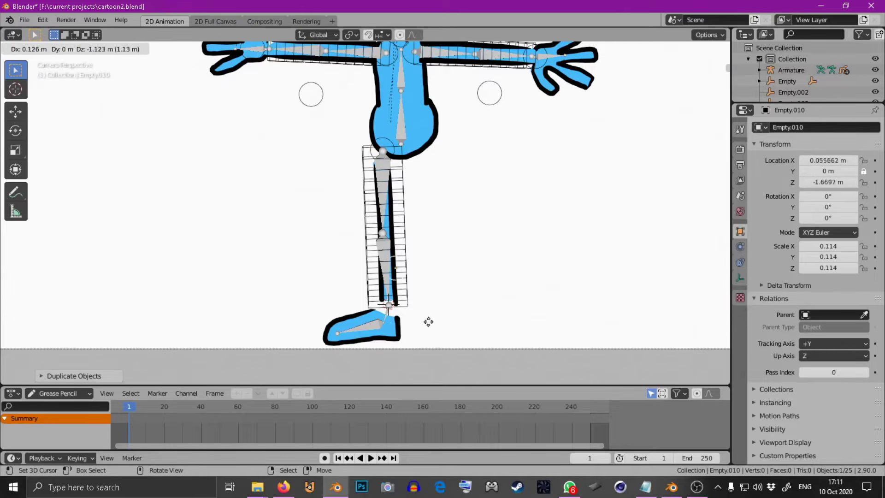
pyautogui.click(419, 353)
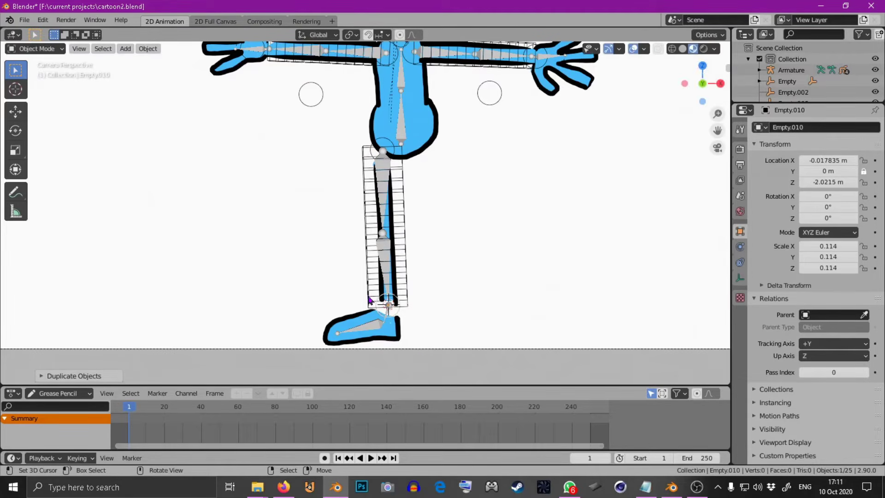
# Step: Duplicate the ankle empty and place the copy in front of the knee at about X -0.92 m, Z -1.31 m
pyautogui.scroll(4, 418, 323)
pyautogui.keyDown('shift'); pyautogui.moveTo(421, 255); pyautogui.dragTo(421, 178, button='middle'); pyautogui.keyUp('shift')
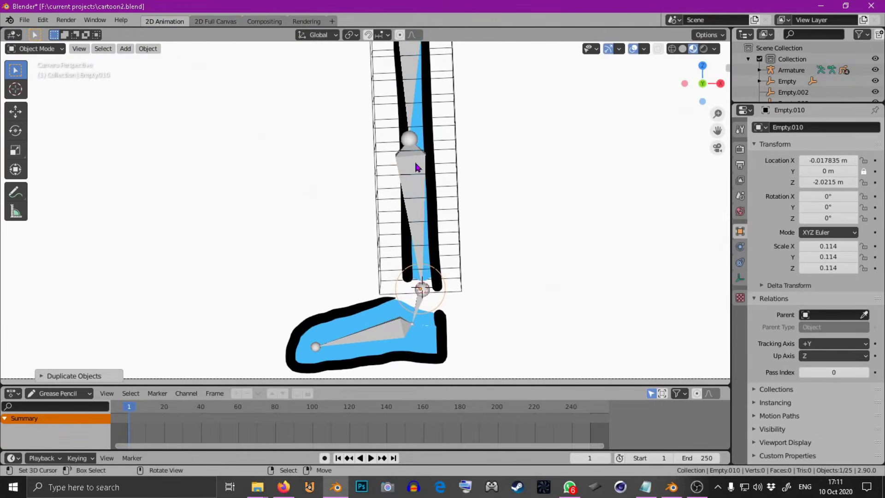
pyautogui.hotkey('shift', 'd')
pyautogui.click(326, 154)
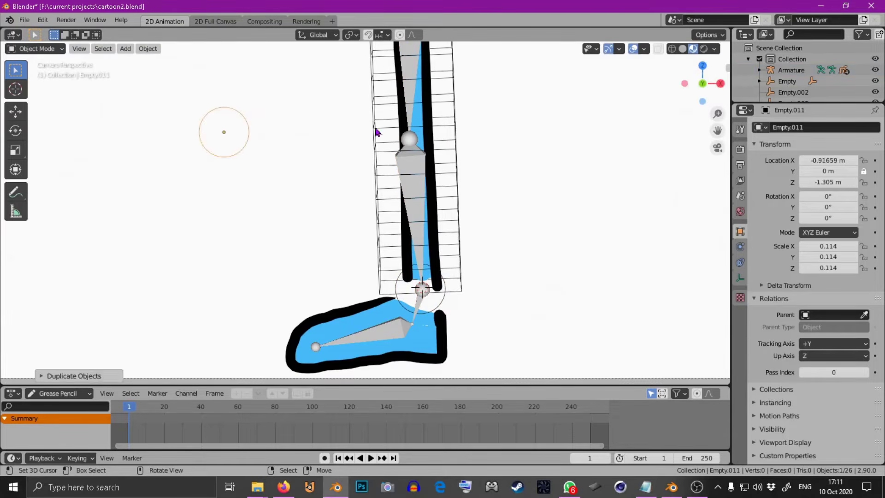
# Step: In Pose Mode, add an Inverse Kinematics constraint to the shin bone with the ankle empty as its target
pyautogui.click(406, 142)
pyautogui.click(31, 49)
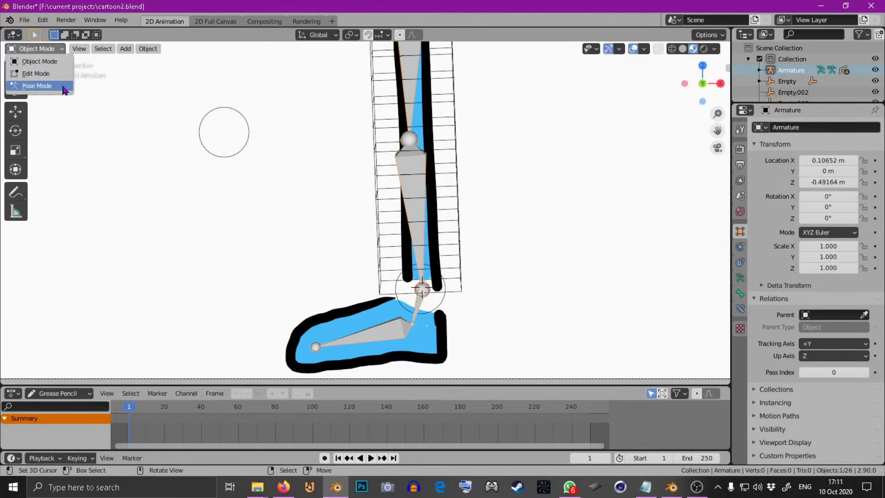
pyautogui.click(37, 86)
pyautogui.click(408, 166)
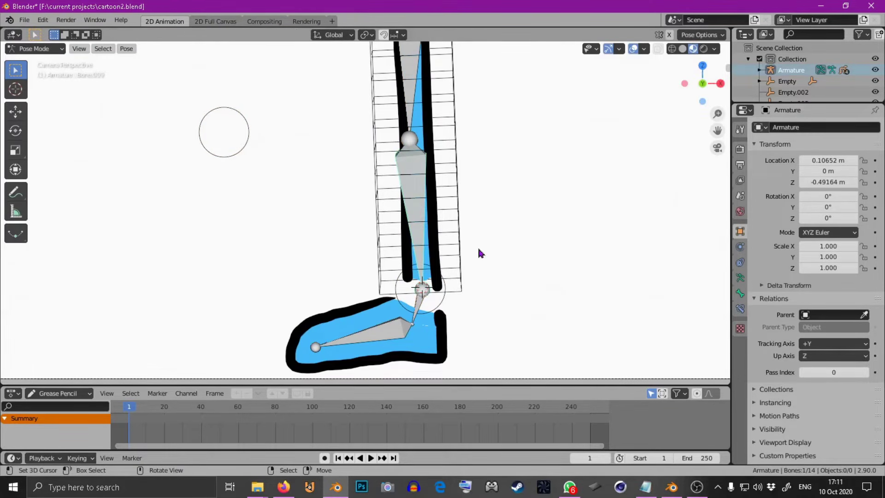
pyautogui.scroll(-1, 478, 251)
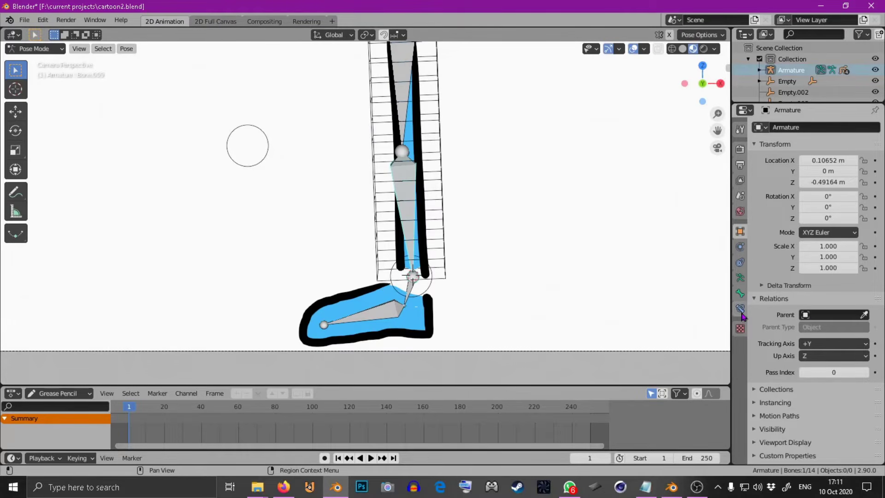
pyautogui.click(741, 310)
pyautogui.click(797, 129)
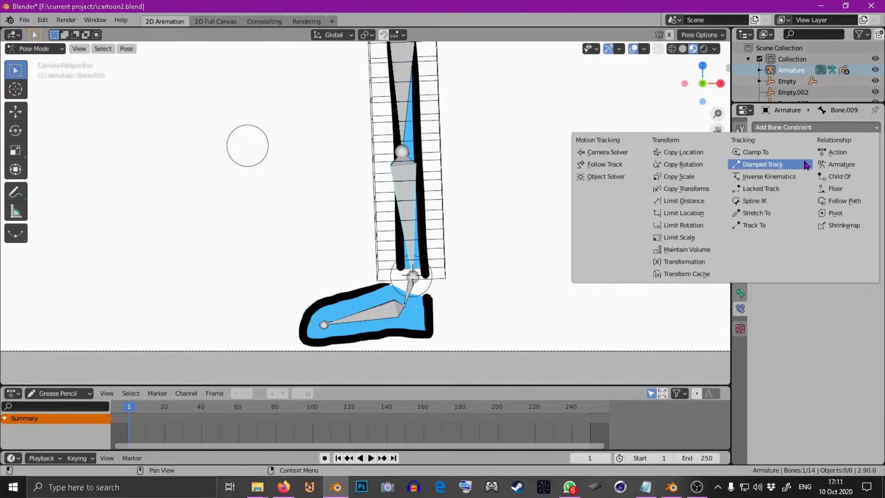
pyautogui.click(779, 177)
pyautogui.click(861, 162)
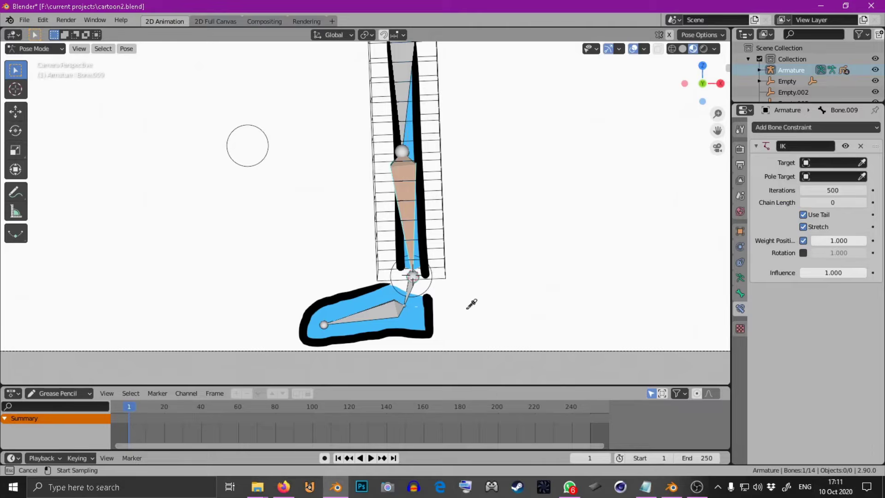
pyautogui.click(433, 288)
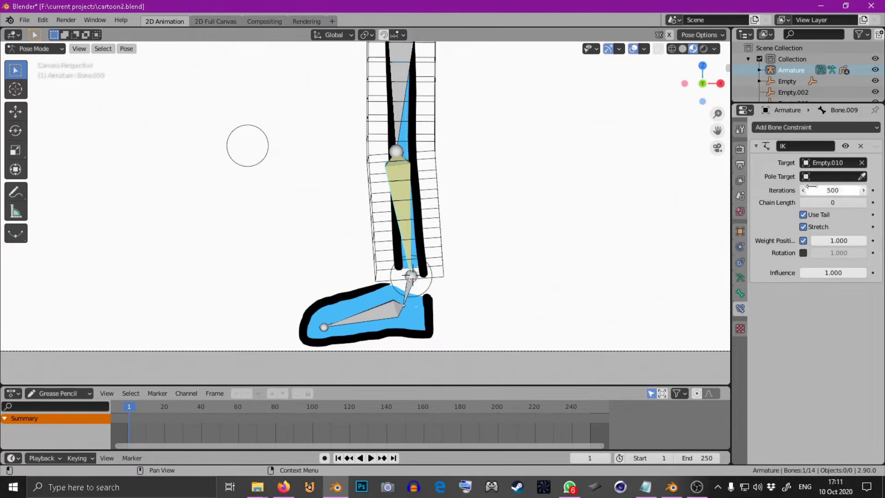
# Step: Set the empty in front of the knee as the IK constraint's pole target, with a pole angle of 90°
pyautogui.click(861, 177)
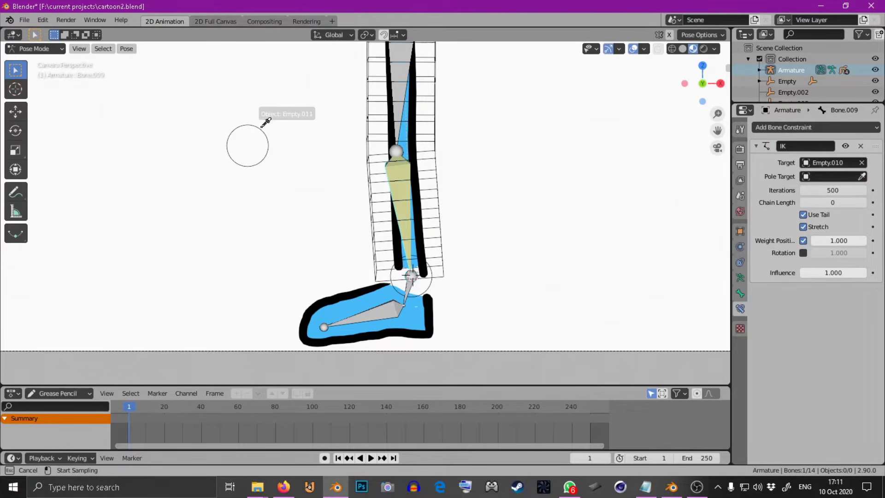
pyautogui.click(263, 131)
pyautogui.click(828, 187)
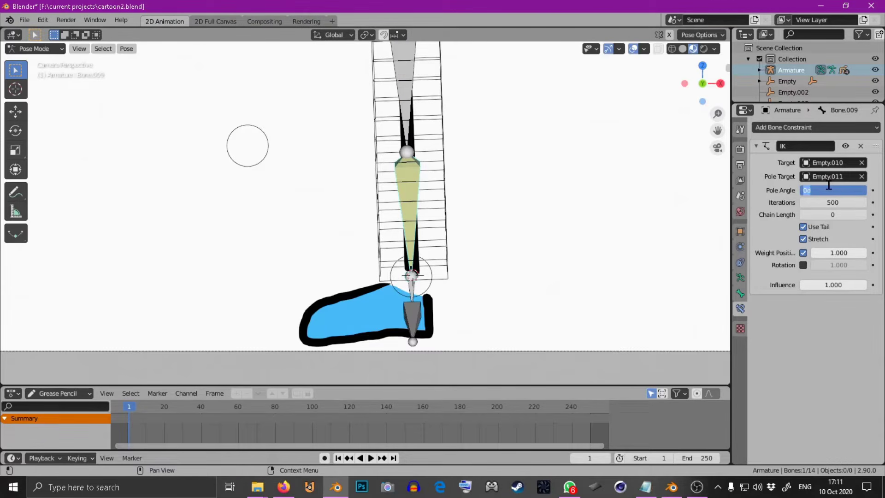
pyautogui.write('90')
pyautogui.press('Return')
# Step: Add a Copy Location constraint to the thigh bone, targeting the empty at the hip joint
pyautogui.scroll(-3, 486, 253)
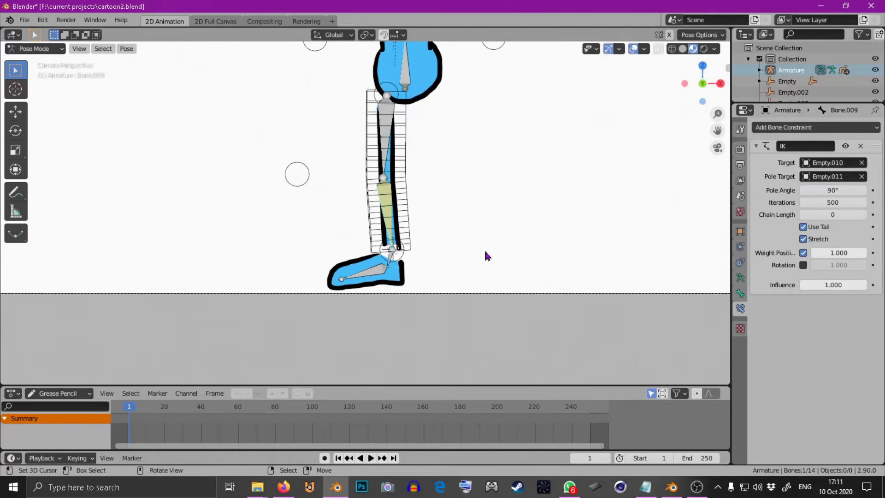
pyautogui.scroll(1, 468, 249)
pyautogui.keyDown('shift'); pyautogui.moveTo(475, 244); pyautogui.dragTo(465, 258, button='middle'); pyautogui.keyUp('shift')
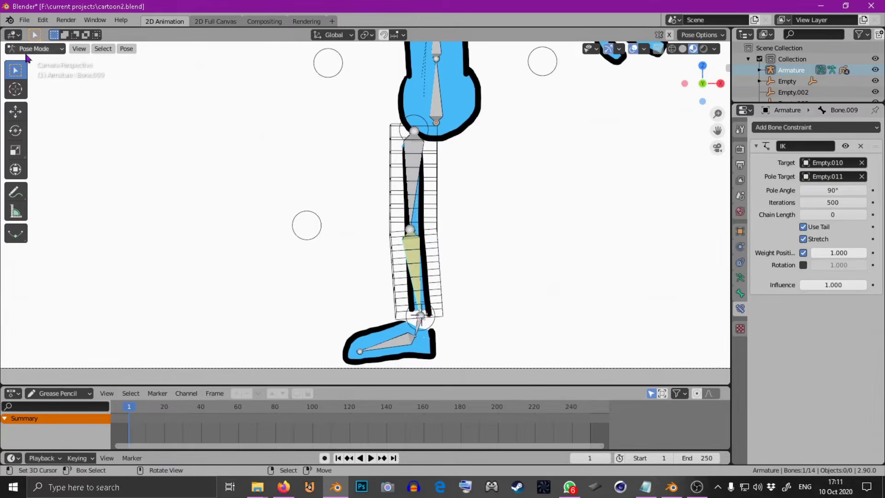
pyautogui.click(419, 150)
pyautogui.click(793, 127)
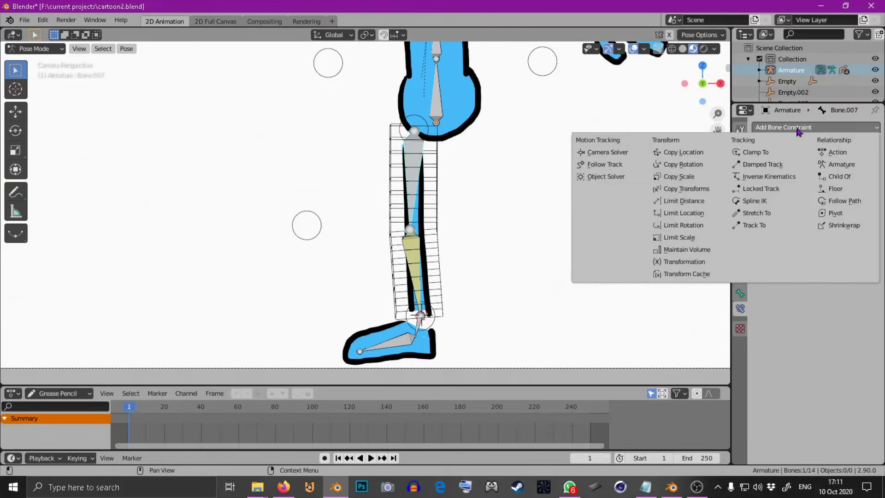
pyautogui.click(691, 157)
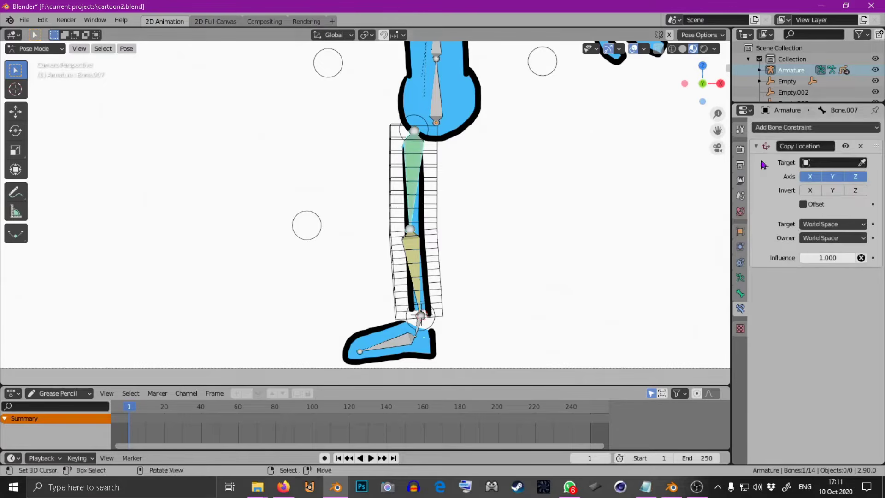
pyautogui.click(862, 162)
pyautogui.click(423, 111)
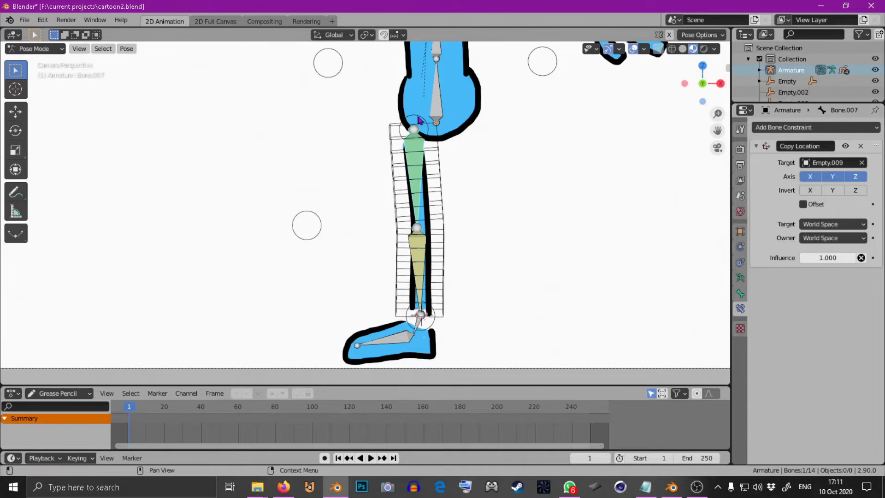
pyautogui.keyDown('shift'); pyautogui.moveTo(436, 152); pyautogui.dragTo(426, 159, button='middle'); pyautogui.keyUp('shift')
# Step: In Object Mode, move the hip empty to about X -0.018 m, Z -0.507 m
pyautogui.click(35, 49)
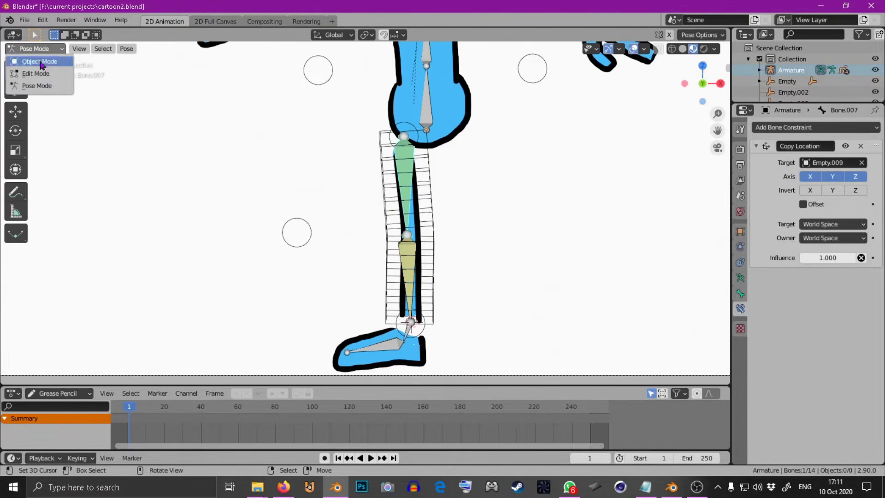
pyautogui.click(27, 60)
pyautogui.click(412, 128)
pyautogui.press('g')
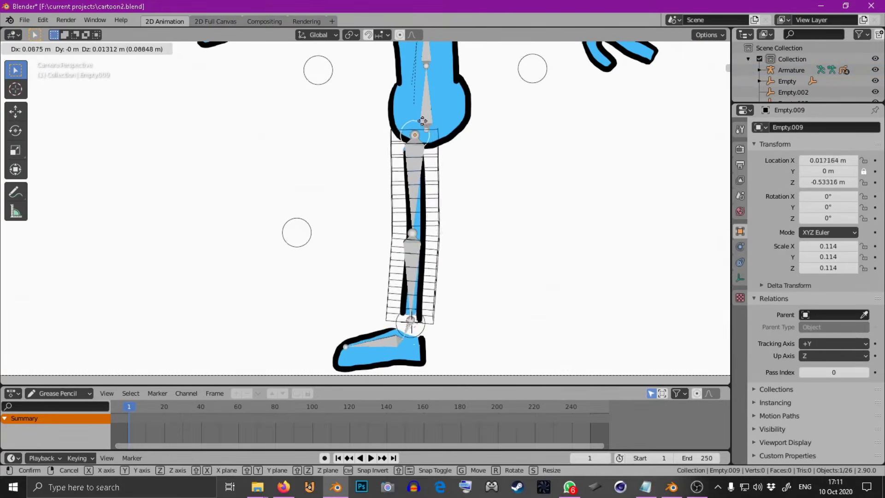
pyautogui.click(416, 118)
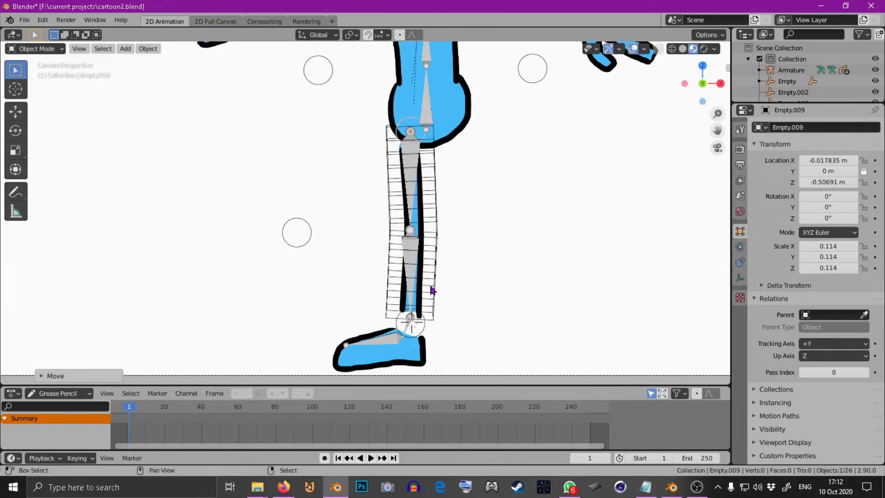
# Step: Raise the ankle empty to about X -0.022 m, Z -1.934 m so the knee bends
pyautogui.keyDown('shift'); pyautogui.scroll(-5, 428, 286); pyautogui.keyUp('shift')
pyautogui.click(421, 275)
pyautogui.press('g')
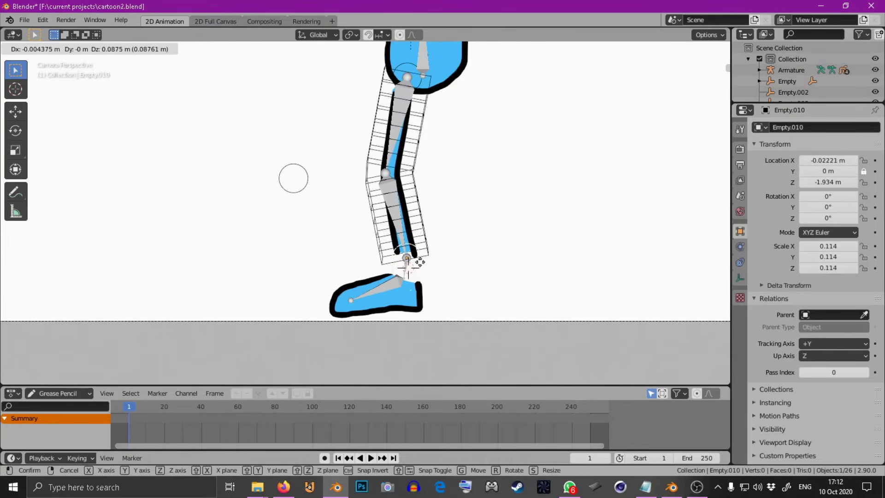
pyautogui.click(420, 270)
# Step: Align the foot drawing with the foot bone at about X -0.267 m, Z -2.170 m, rotated to about -8.48° on Y
pyautogui.scroll(1, 402, 288)
pyautogui.keyDown('shift'); pyautogui.scroll(-2, 403, 288); pyautogui.keyUp('shift')
pyautogui.click(417, 297)
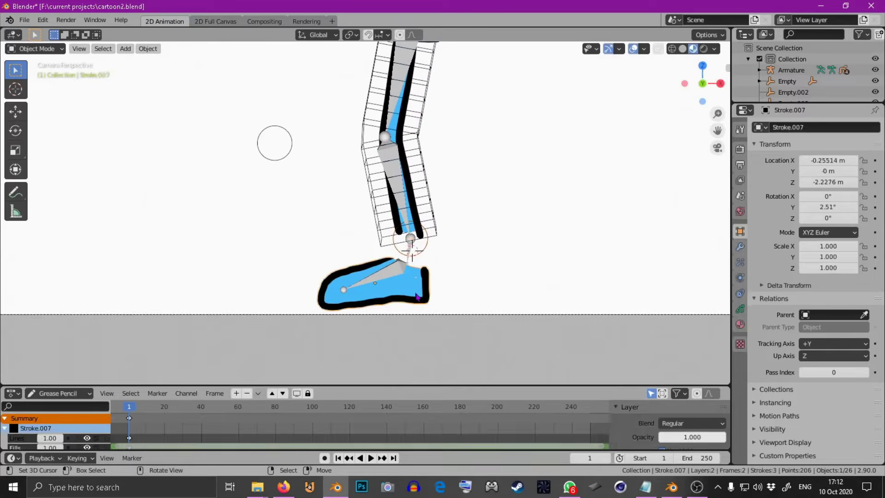
pyautogui.press('g')
pyautogui.click(441, 295)
pyautogui.scroll(1, 441, 295)
pyautogui.press('g')
pyautogui.click(417, 292)
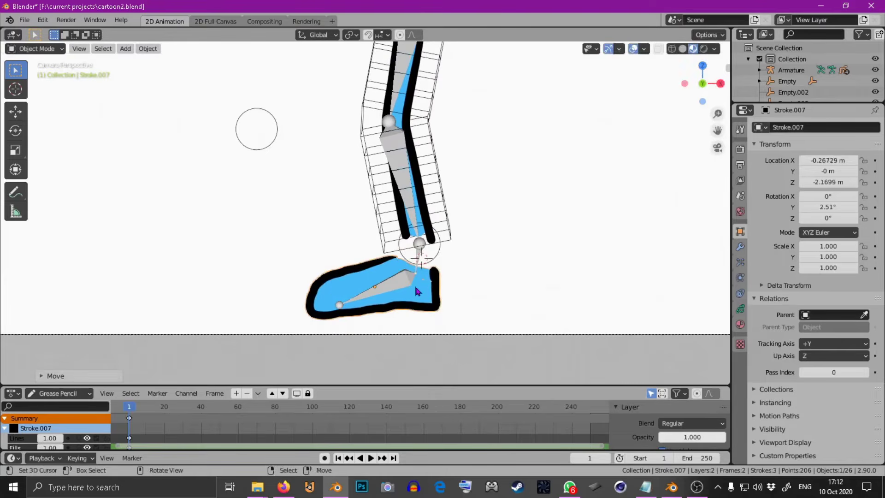
pyautogui.hotkey('ctrl', 'z')
pyautogui.hotkey('ctrl', 'z')
pyautogui.hotkey('ctrl', 'z')
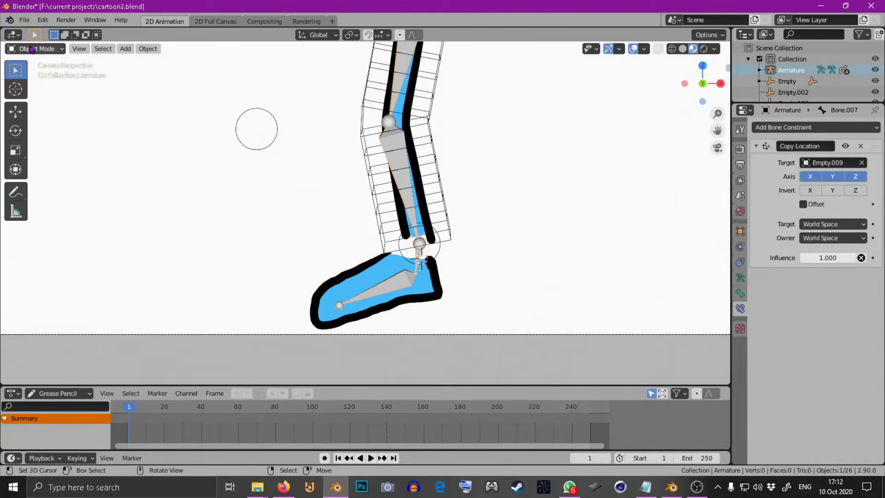
# Step: Make the foot bone active in Pose Mode, and parent the foot drawing to that bone in Object Mode
pyautogui.click(31, 49)
pyautogui.click(28, 87)
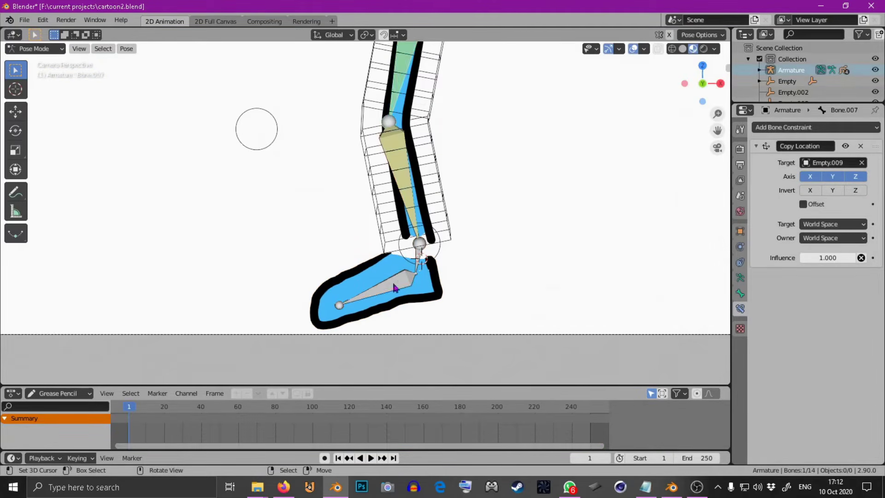
pyautogui.click(23, 48)
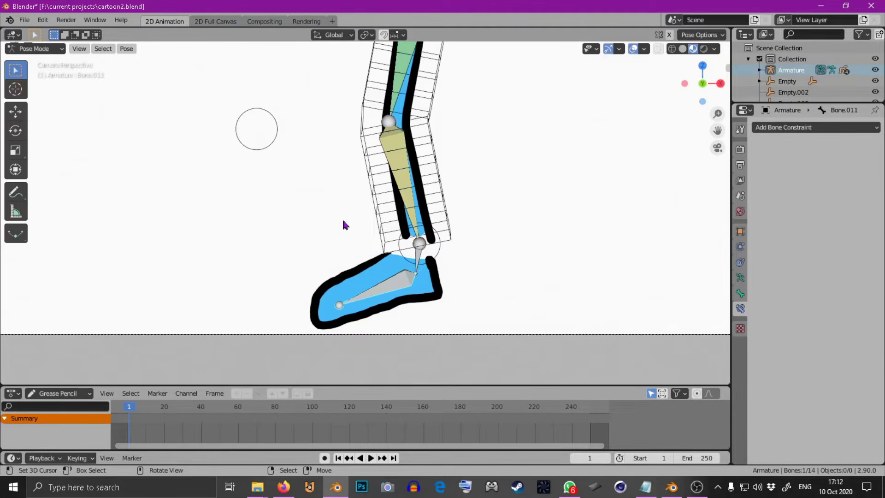
pyautogui.click(33, 49)
pyautogui.click(28, 62)
pyautogui.click(380, 278)
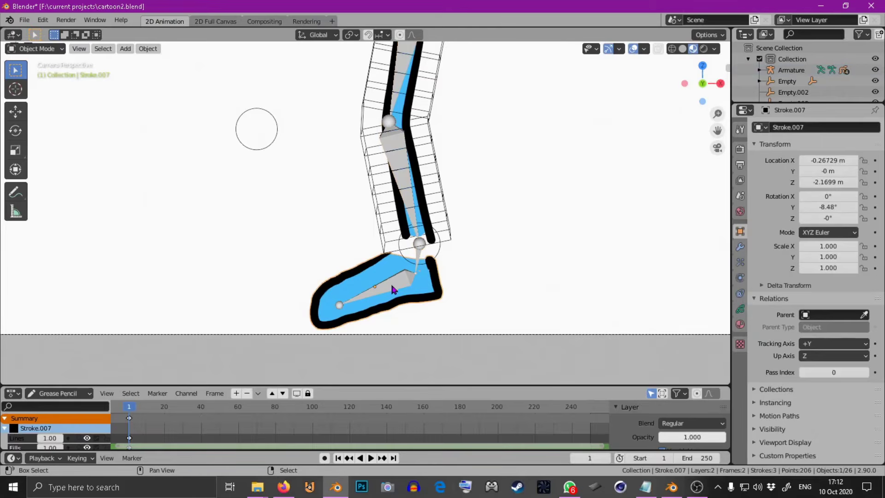
pyautogui.click(393, 289)
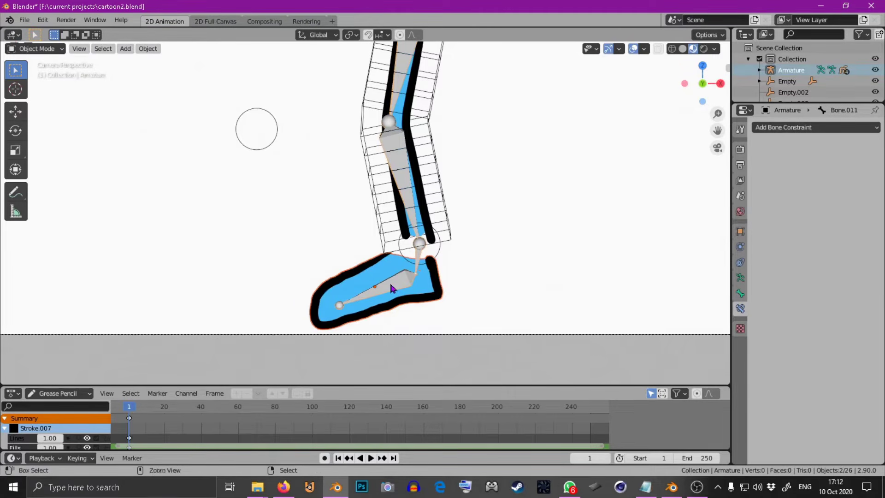
pyautogui.hotkey('ctrl', 'p')
pyautogui.click(347, 351)
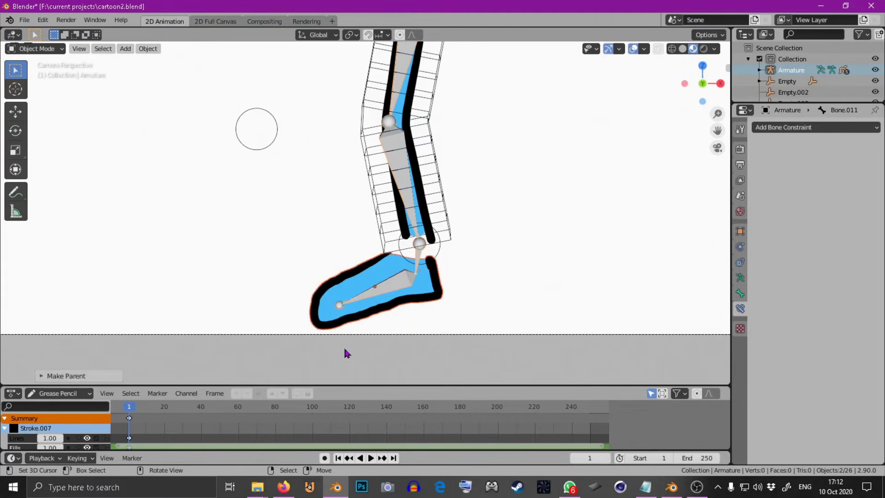
# Step: In Pose Mode, add a Copy Rotation constraint to the foot bone with the ankle empty as its target
pyautogui.scroll(-1, 459, 261)
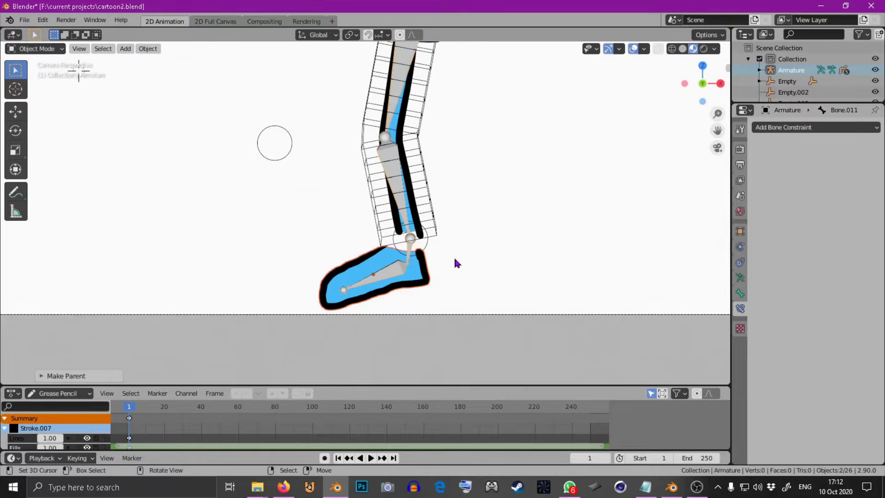
pyautogui.scroll(1, 416, 269)
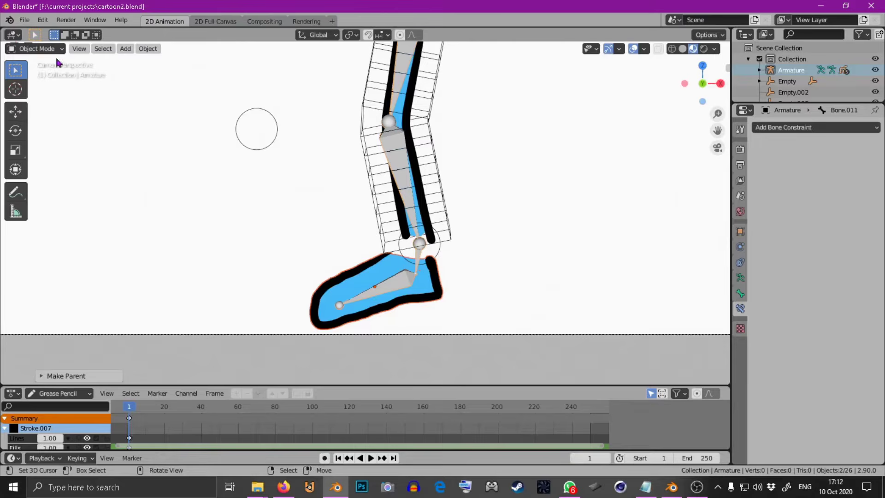
pyautogui.click(35, 48)
pyautogui.click(35, 81)
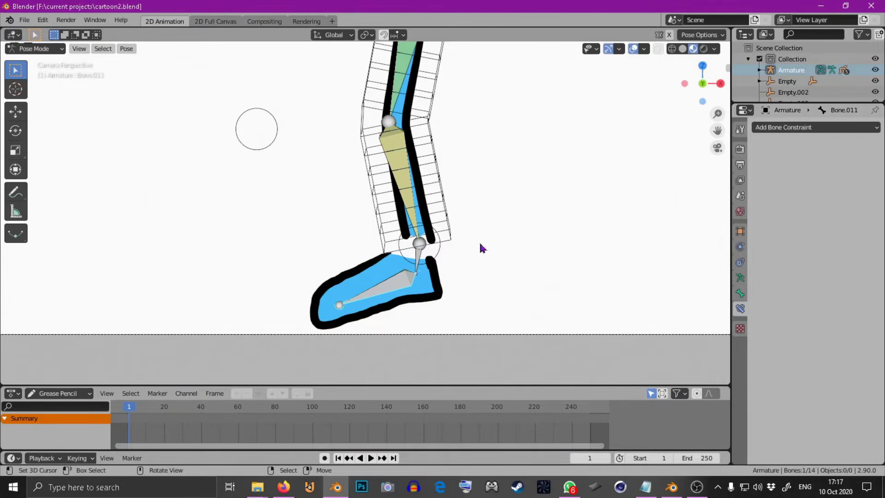
pyautogui.click(790, 127)
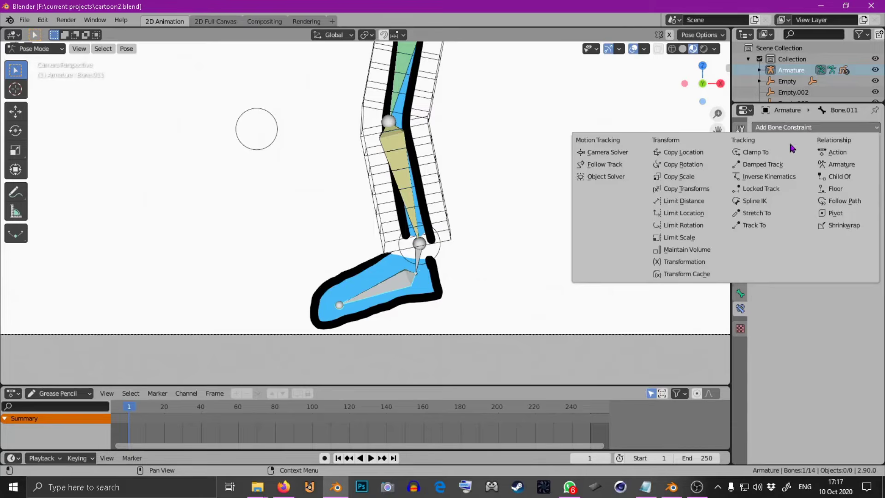
pyautogui.click(700, 165)
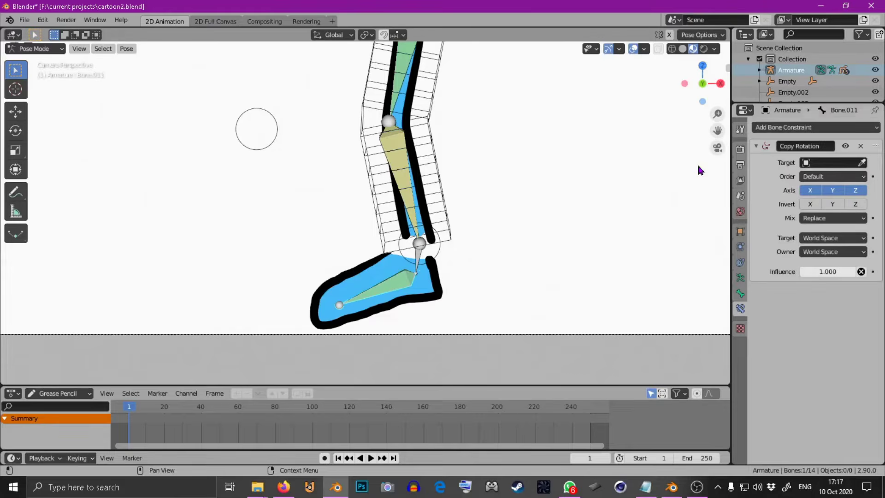
pyautogui.click(862, 162)
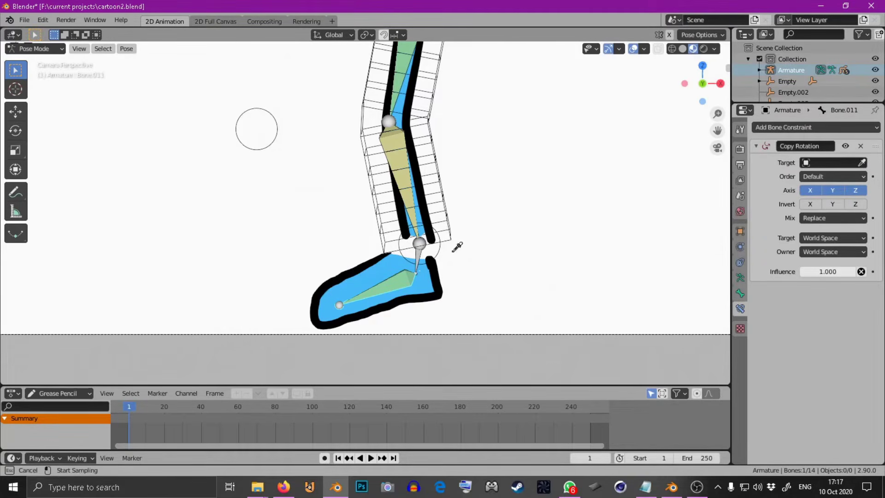
pyautogui.click(443, 248)
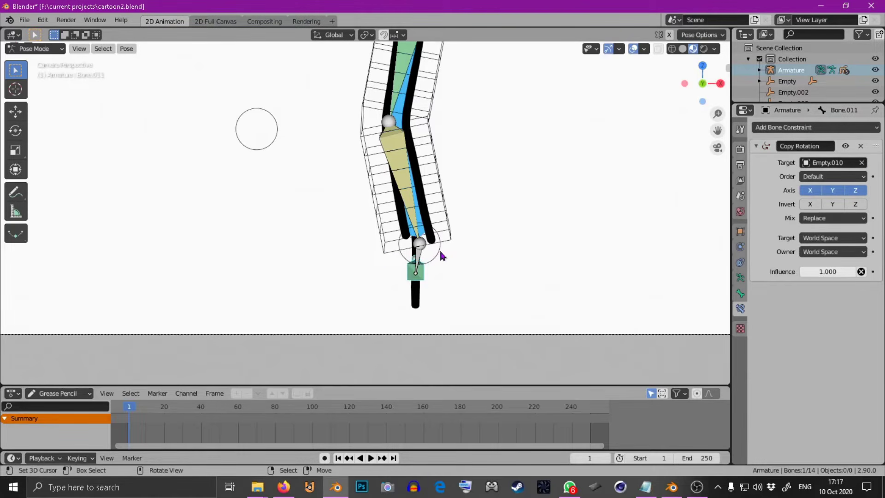
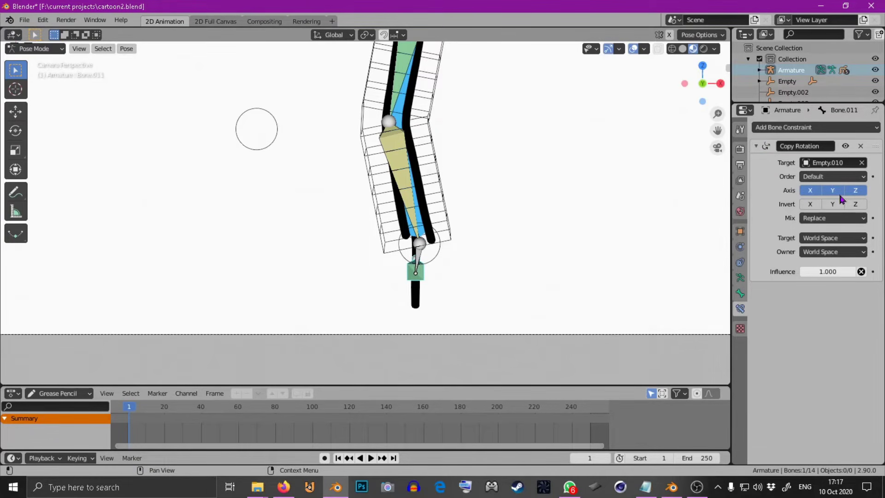
# Step: In Object Mode, test-rotate the ankle empty, cancel the rotation, and lock its X and Z rotation
pyautogui.click(35, 48)
pyautogui.click(33, 60)
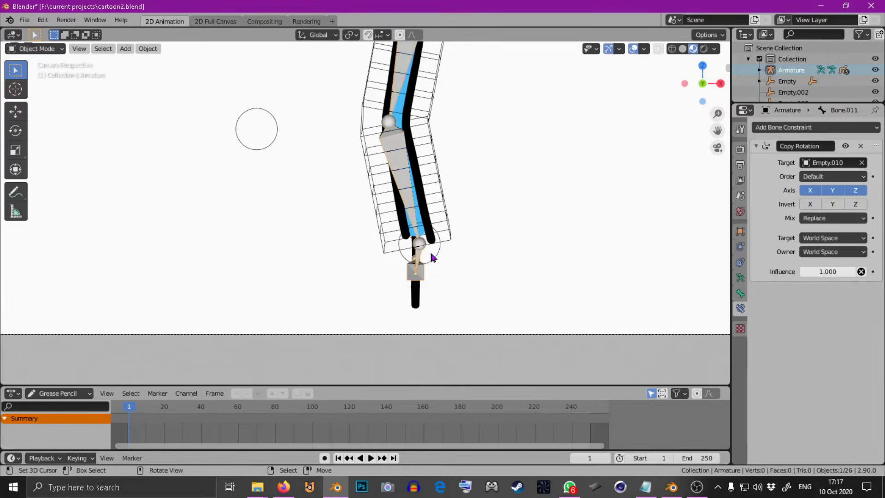
pyautogui.click(436, 263)
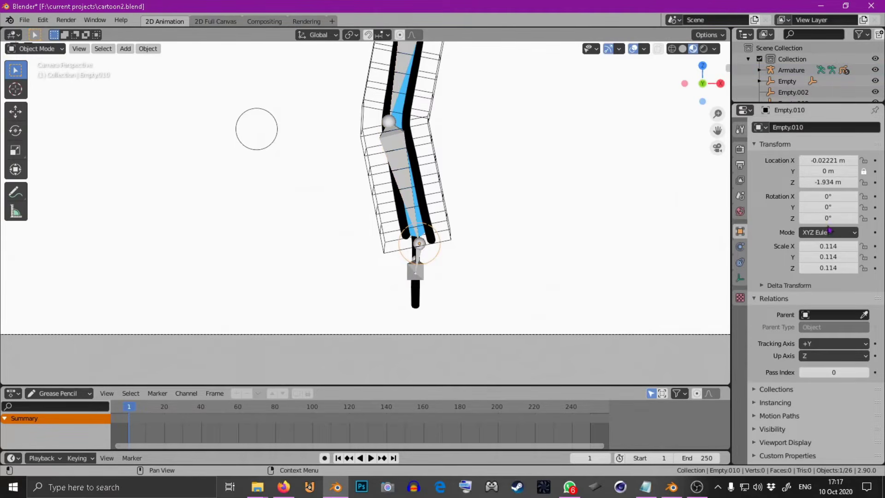
pyautogui.press('r')
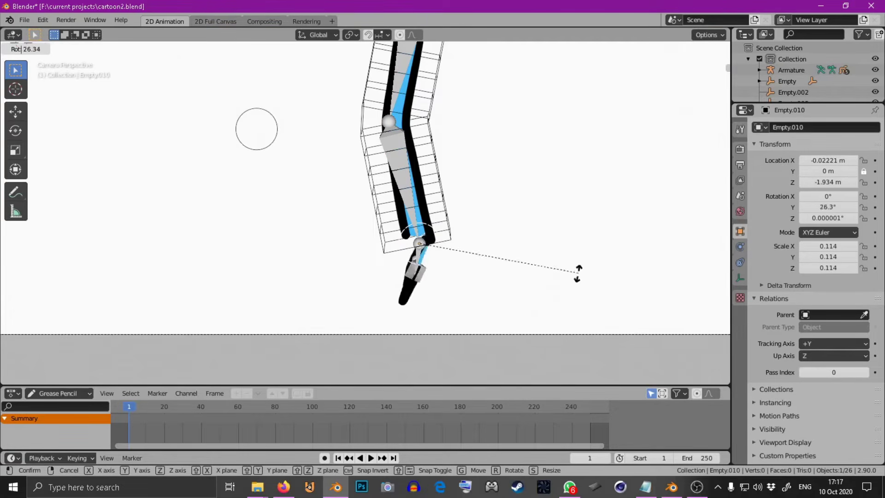
pyautogui.rightClick(582, 258)
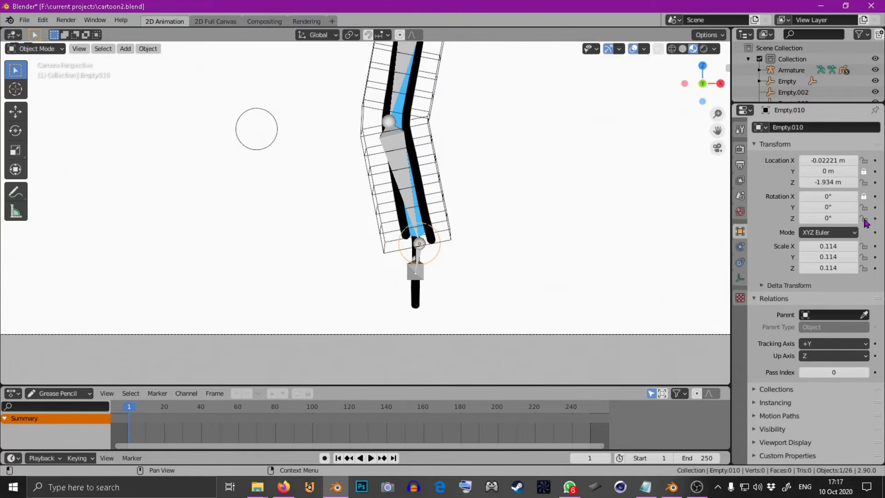
# Step: Lock the X and Z rotation of the wrist empty at about X -1.303 m (Empty.003)
pyautogui.keyDown('shift'); pyautogui.moveTo(516, 375); pyautogui.dragTo(514, 187, button='middle'); pyautogui.keyUp('shift')
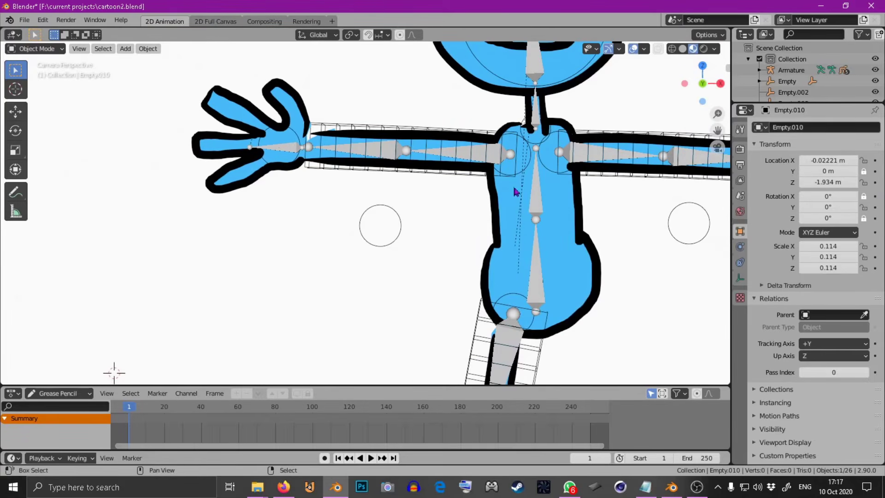
pyautogui.keyDown('shift'); pyautogui.moveTo(295, 136); pyautogui.dragTo(101, 147, button='middle'); pyautogui.keyUp('shift')
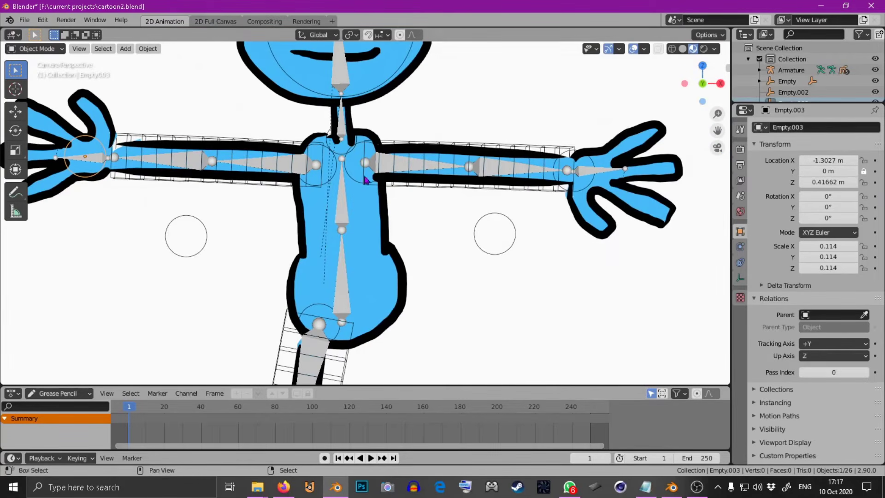
pyautogui.keyDown('shift'); pyautogui.moveTo(392, 184); pyautogui.dragTo(534, 208, button='middle'); pyautogui.keyUp('shift')
pyautogui.press('r')
pyautogui.rightClick(494, 181)
pyautogui.keyDown('ctrl'); pyautogui.scroll(-5, 493, 207); pyautogui.keyUp('ctrl')
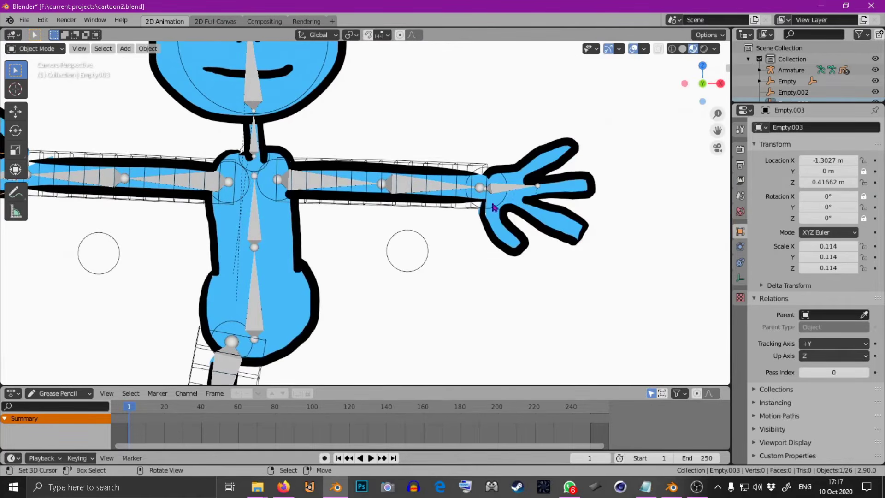
# Step: Reset the opposite wrist empty's X and Z rotation to 0° and lock both axes
pyautogui.click(506, 187)
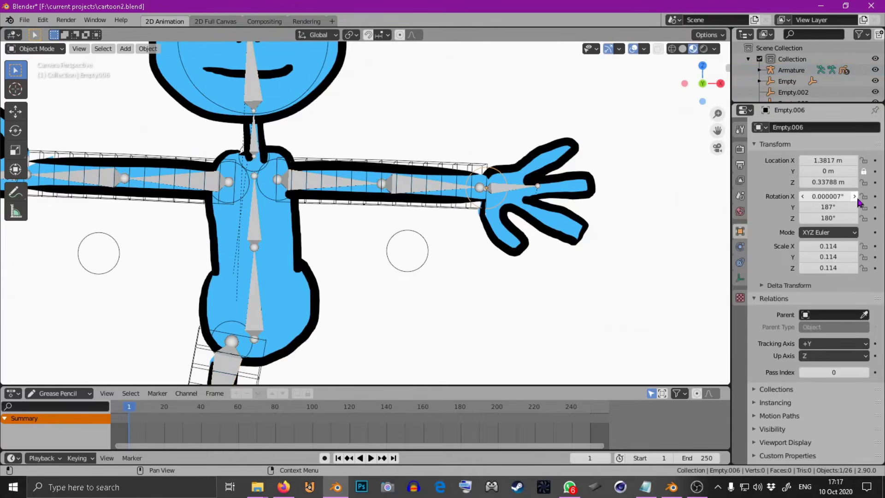
pyautogui.press('Return')
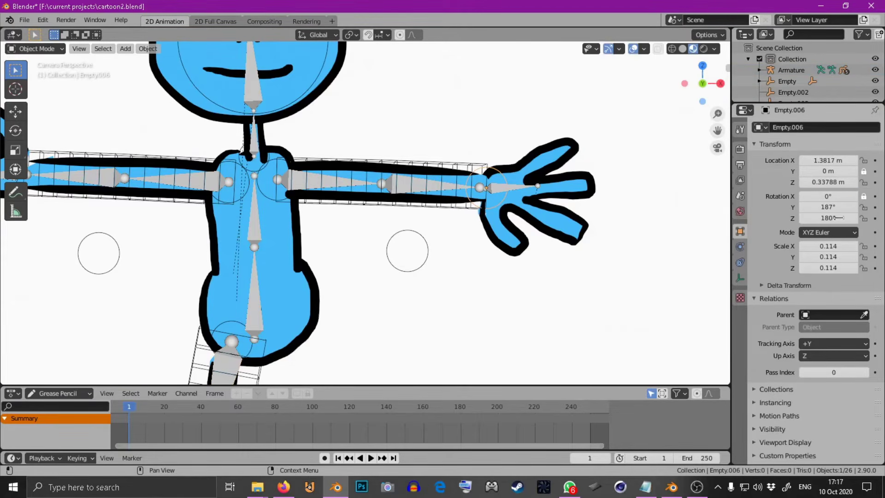
pyautogui.click(840, 219)
pyautogui.write('0')
pyautogui.press('Return')
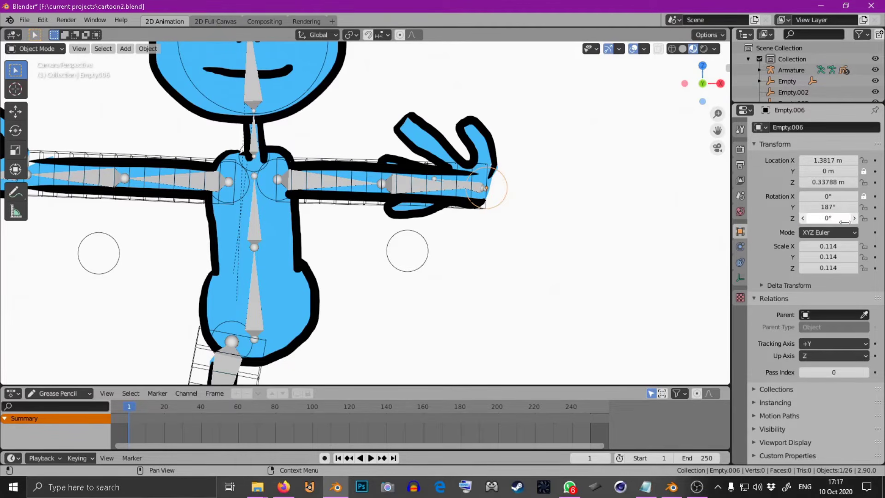
pyautogui.click(864, 218)
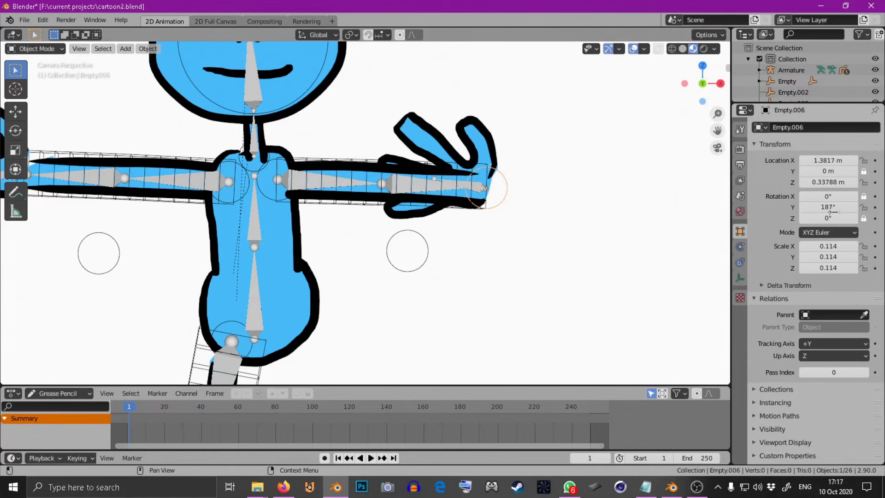
# Step: Rotate that wrist empty to about 344° on Y so the hand points outward from the arm again
pyautogui.press('r')
pyautogui.click(420, 255)
pyautogui.scroll(-4, 413, 277)
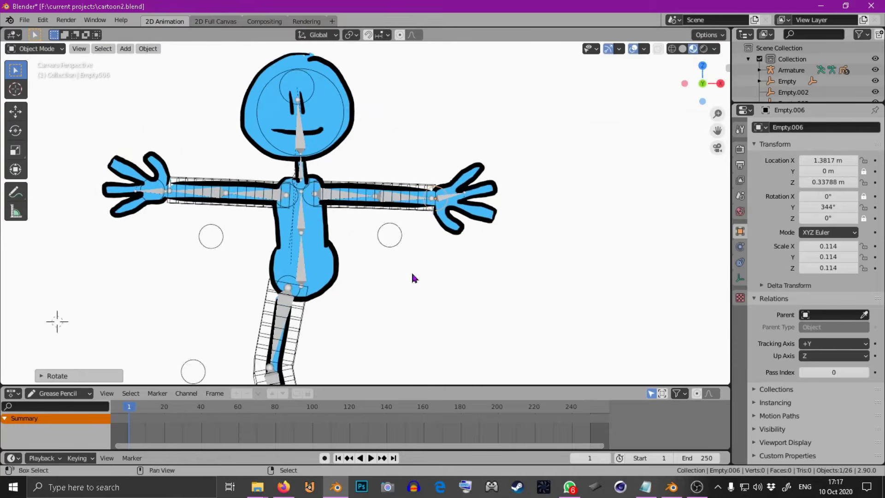
# Step: Examine the whole character and the alignment of the lower leg, ankle and foot
pyautogui.scroll(2, 490, 164)
pyautogui.scroll(-3, 477, 199)
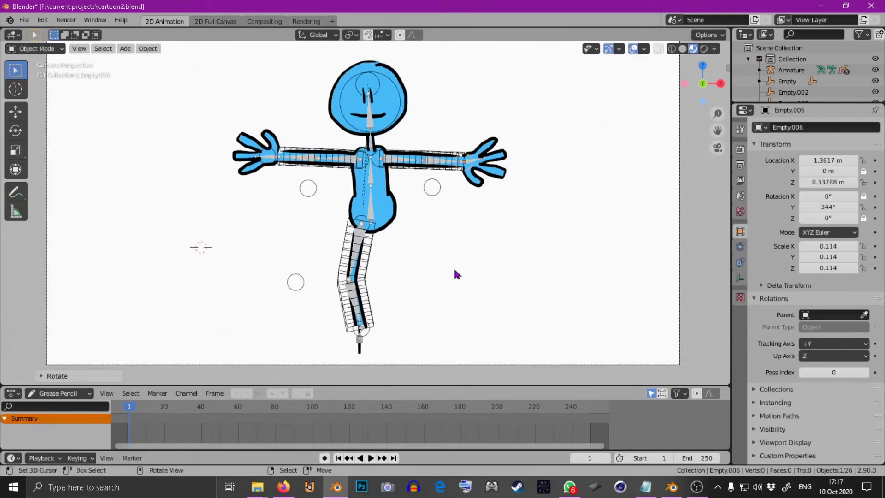
pyautogui.keyDown('shift'); pyautogui.moveTo(437, 315); pyautogui.dragTo(435, 284, button='middle'); pyautogui.keyUp('shift')
pyautogui.scroll(3, 426, 285)
pyautogui.scroll(-3, 423, 249)
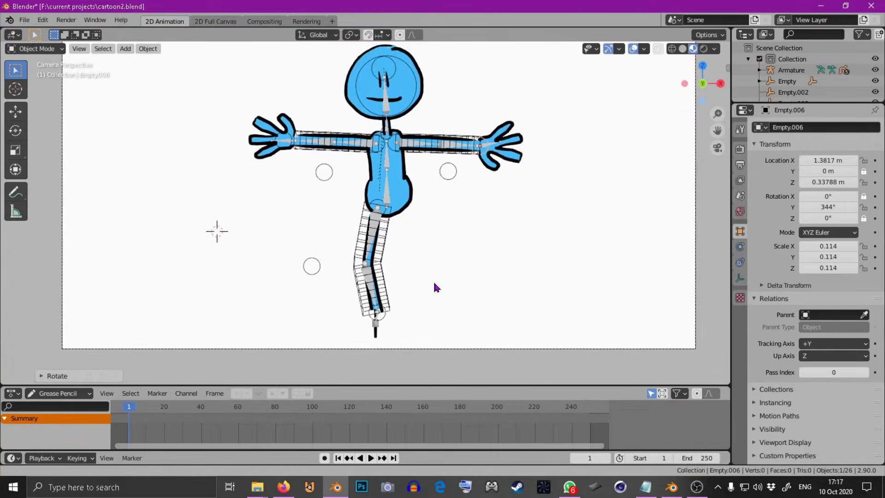
pyautogui.scroll(7, 437, 277)
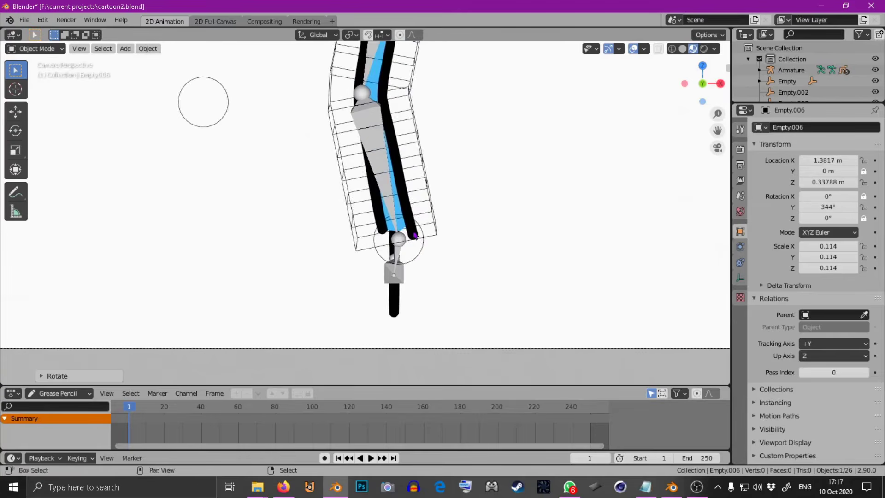
pyautogui.scroll(-5, 417, 275)
pyautogui.keyDown('shift'); pyautogui.moveTo(425, 257); pyautogui.dragTo(450, 212, button='middle'); pyautogui.keyUp('shift')
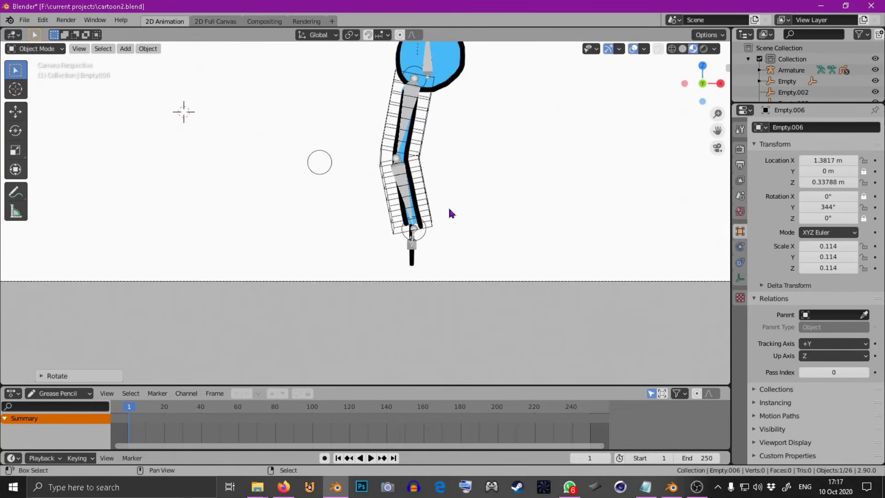
pyautogui.scroll(2, 506, 229)
pyautogui.keyDown('shift'); pyautogui.moveTo(505, 230); pyautogui.dragTo(444, 225, button='middle'); pyautogui.keyUp('shift')
pyautogui.scroll(3, 381, 251)
pyautogui.keyDown('shift'); pyautogui.moveTo(380, 252); pyautogui.dragTo(408, 271, button='middle'); pyautogui.keyUp('shift')
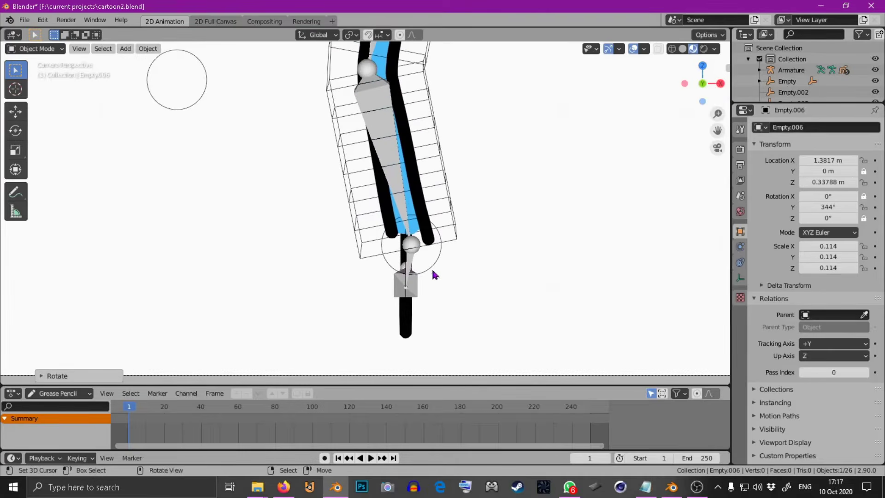
# Step: In Pose Mode, limit the foot bone's Copy Rotation constraint to the Y axis by disabling X and Z
pyautogui.click(425, 247)
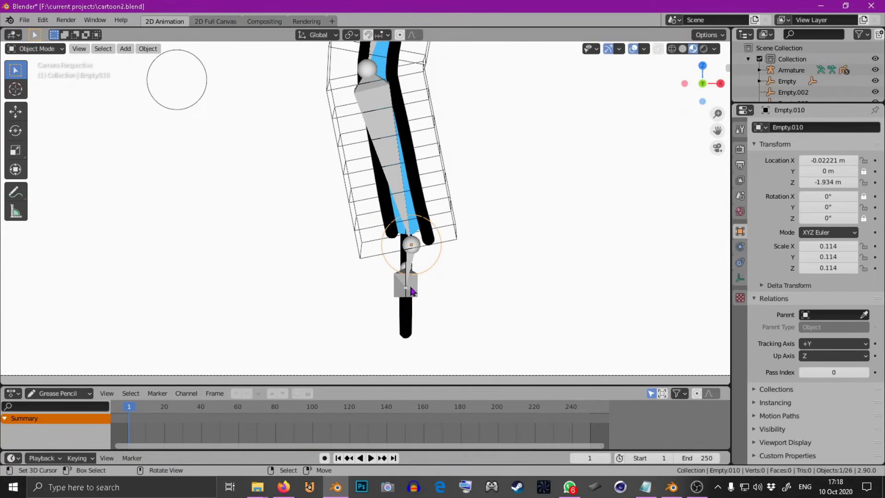
pyautogui.click(413, 291)
pyautogui.click(36, 48)
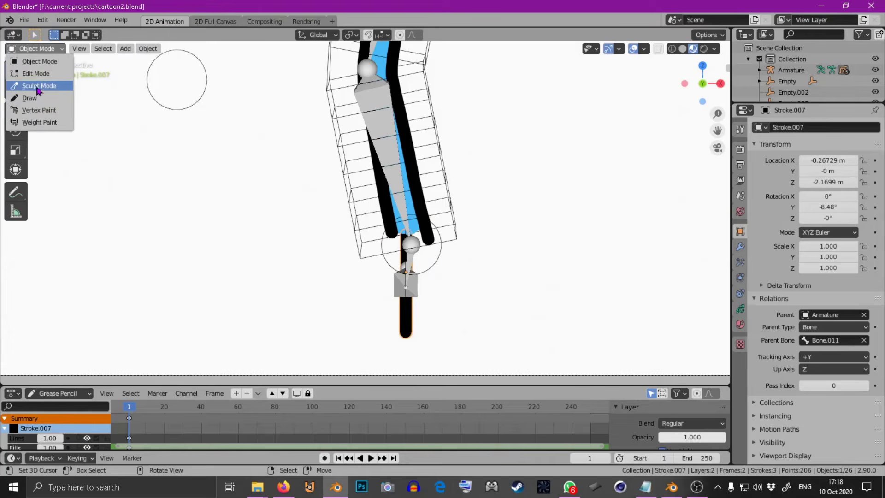
pyautogui.click(25, 61)
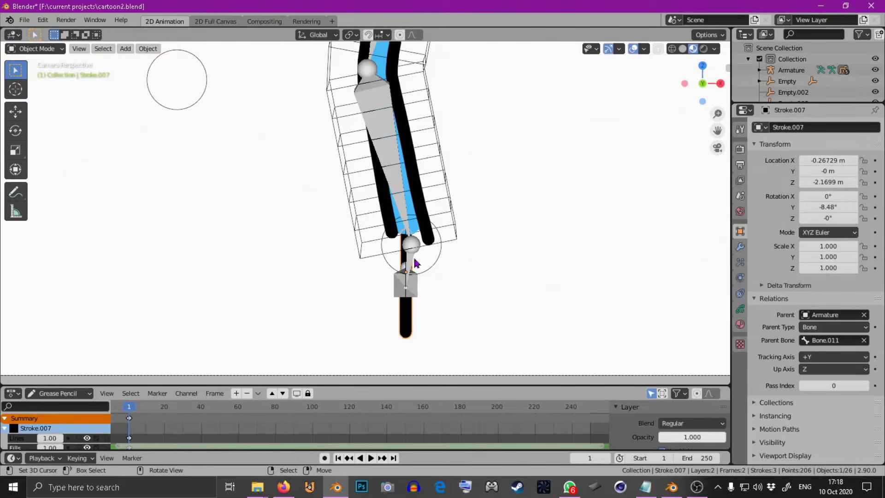
pyautogui.click(416, 291)
pyautogui.click(36, 49)
pyautogui.click(46, 83)
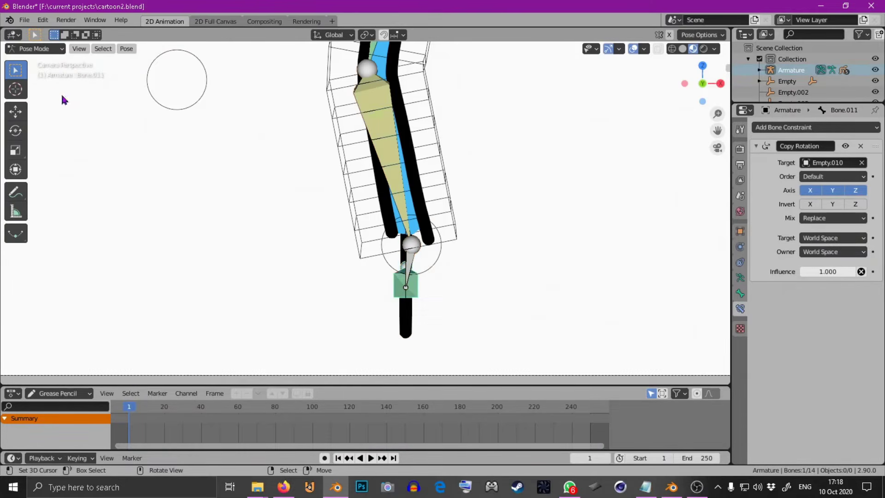
pyautogui.click(810, 190)
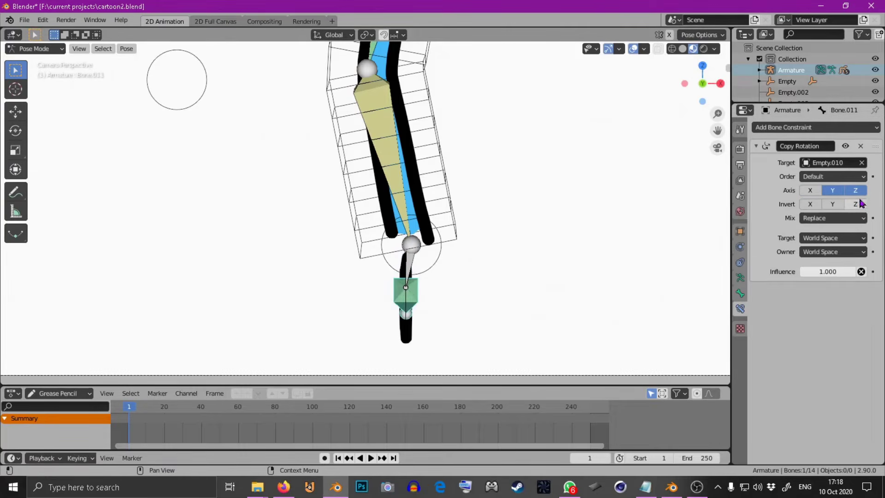
pyautogui.click(856, 191)
pyautogui.scroll(-2, 480, 237)
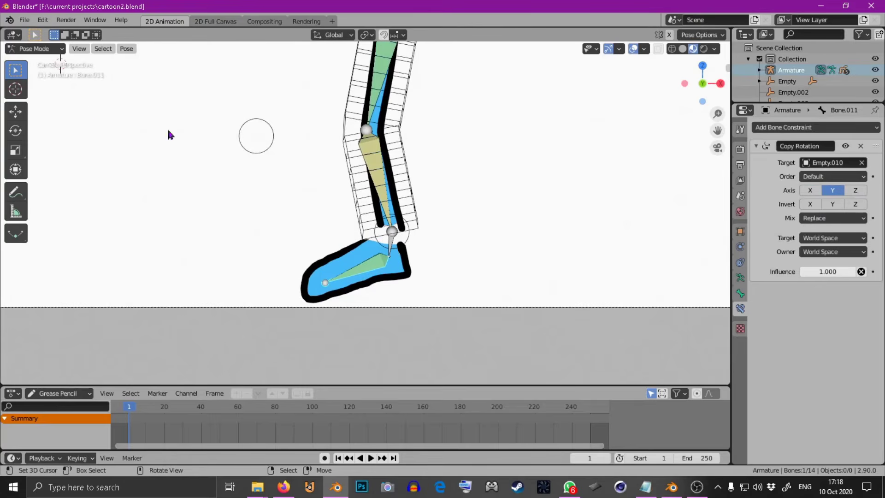
# Step: Try rotating the ankle empty in Object Mode to test how the foot responds
pyautogui.click(36, 48)
pyautogui.click(44, 62)
pyautogui.click(411, 244)
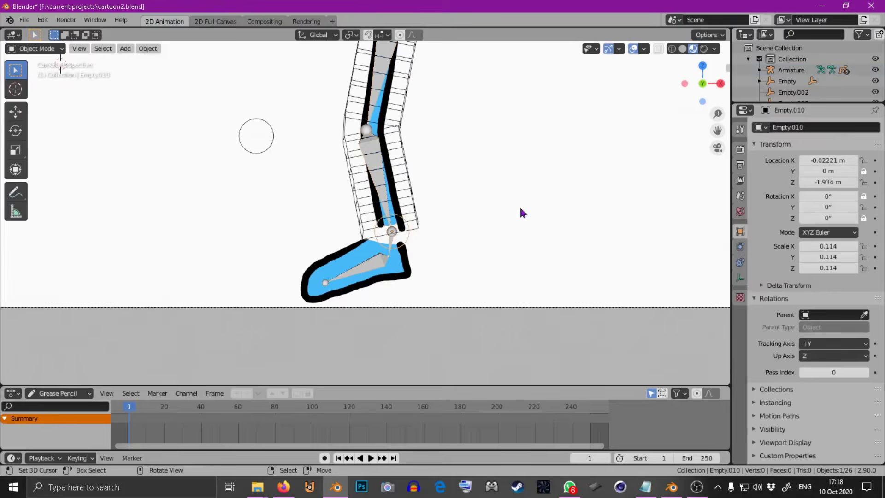
pyautogui.press('r')
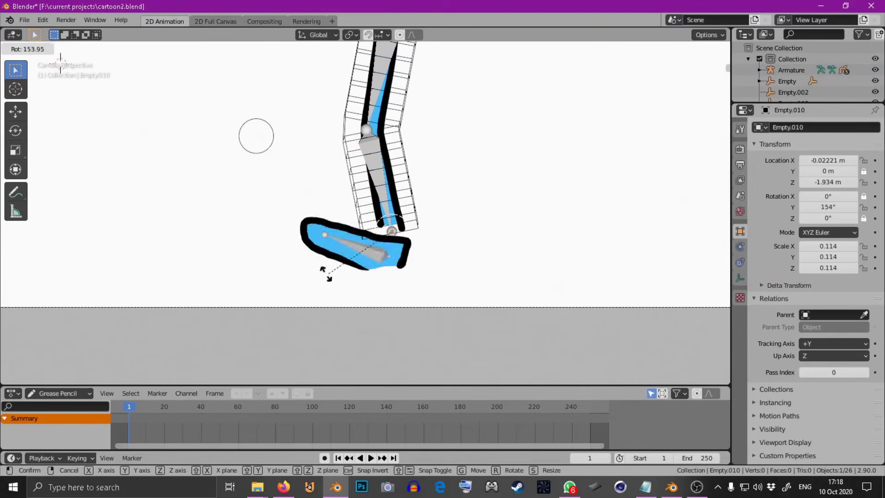
pyautogui.rightClick(413, 309)
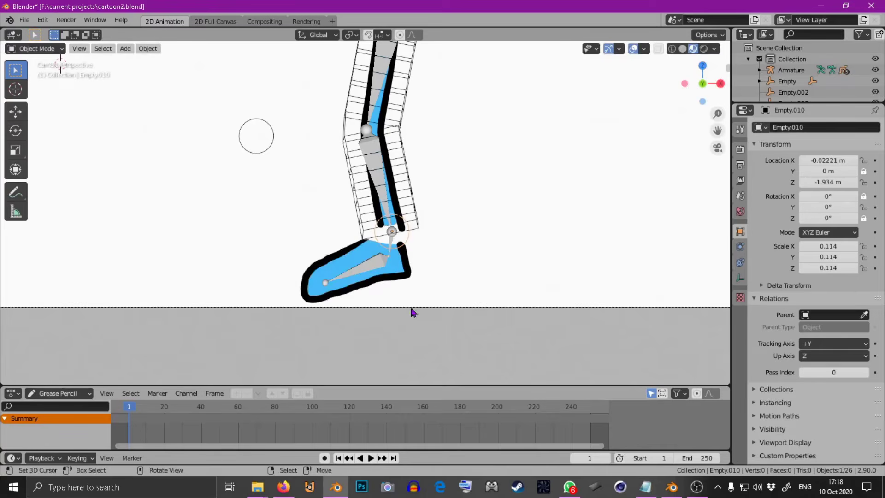
# Step: Return the armature to Pose Mode and review the foot bone's Copy Rotation order options, keeping Default
pyautogui.click(383, 266)
pyautogui.click(35, 48)
pyautogui.click(48, 86)
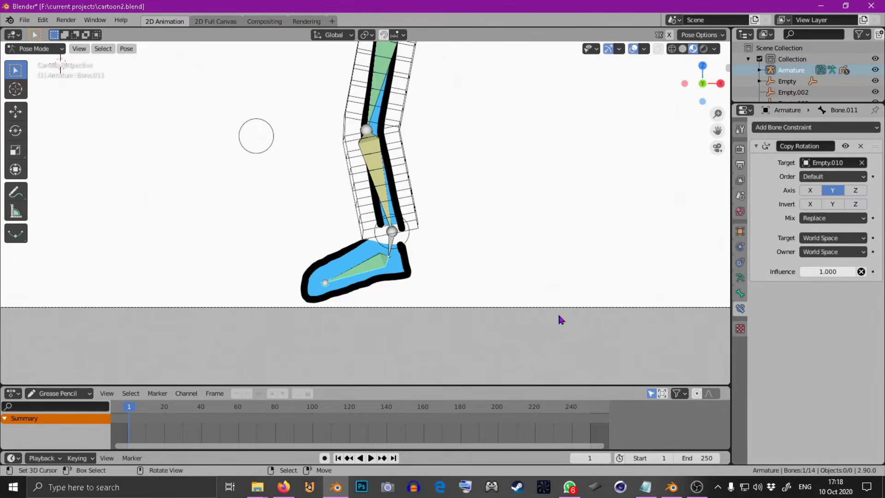
pyautogui.click(833, 178)
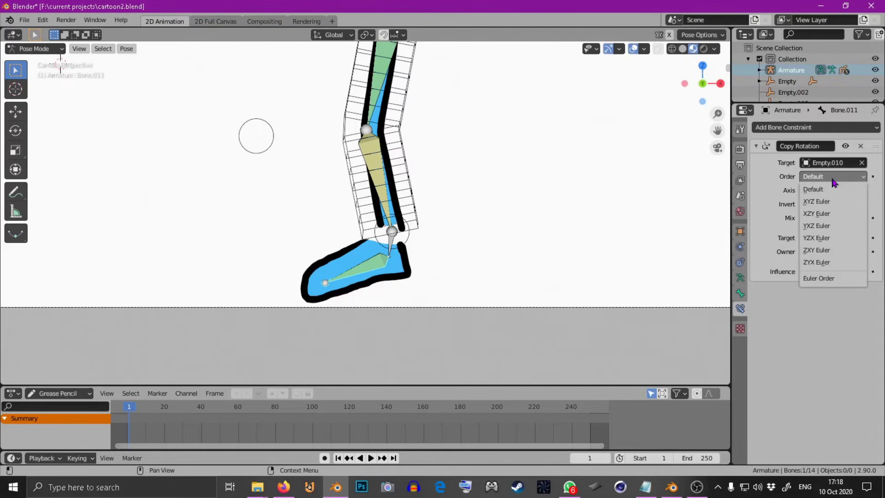
pyautogui.click(834, 179)
pyautogui.click(846, 178)
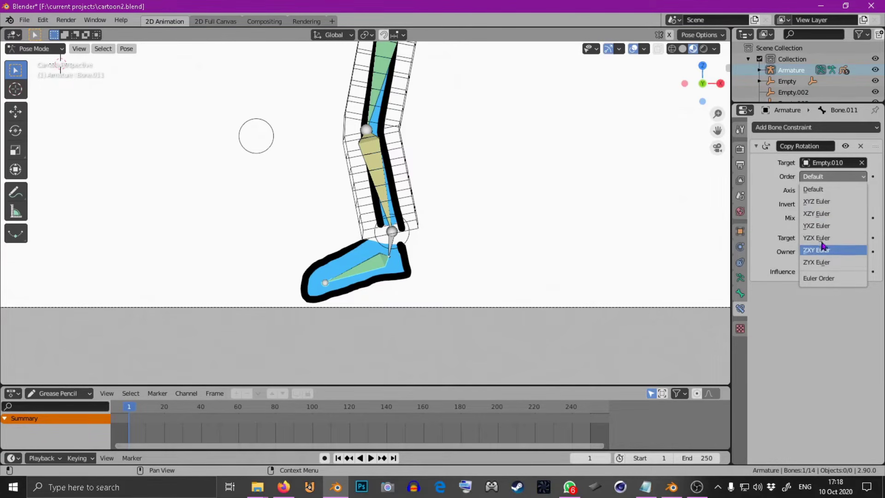
pyautogui.click(820, 185)
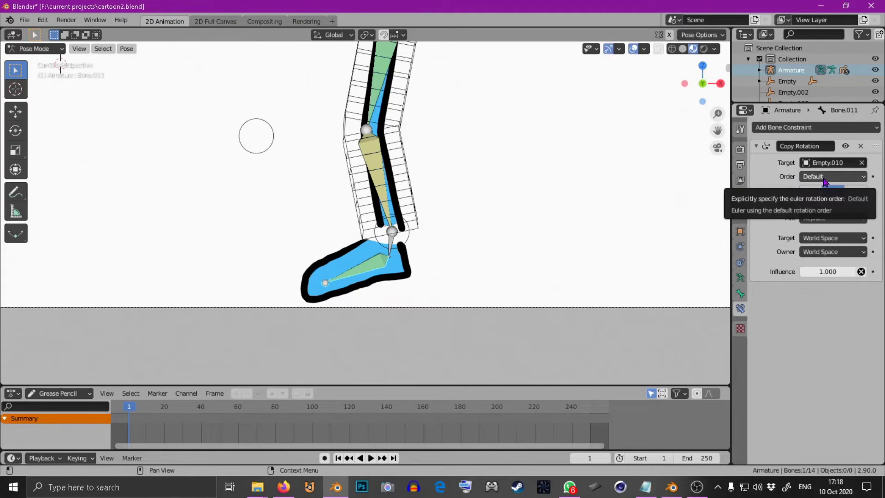
# Step: Try the XZY Euler and YZX Euler orders on the foot bone's Copy Rotation constraint
pyautogui.click(845, 177)
pyautogui.click(834, 213)
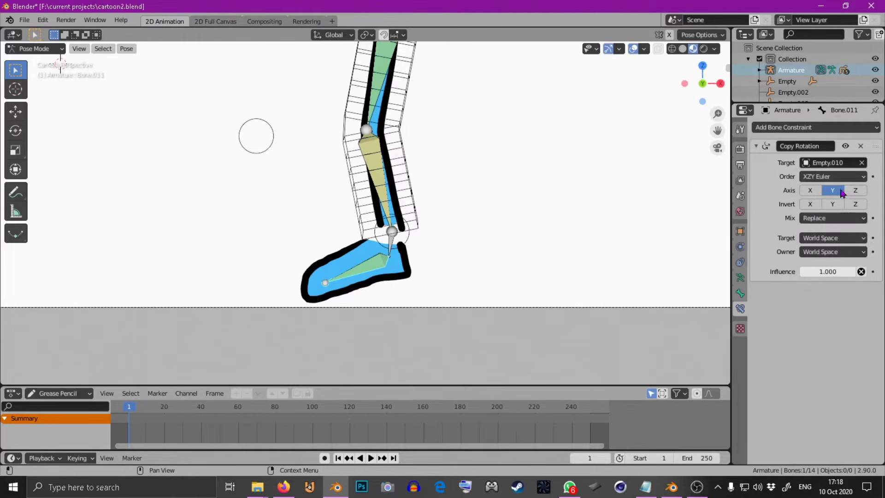
pyautogui.click(844, 176)
pyautogui.click(821, 239)
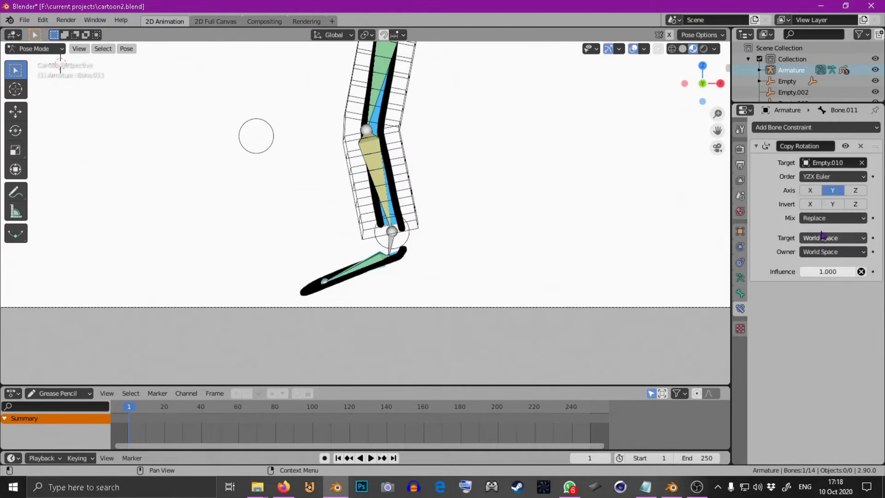
# Step: Set the foot bone's Copy Rotation order to ZXY Euler and return to Object Mode
pyautogui.click(838, 179)
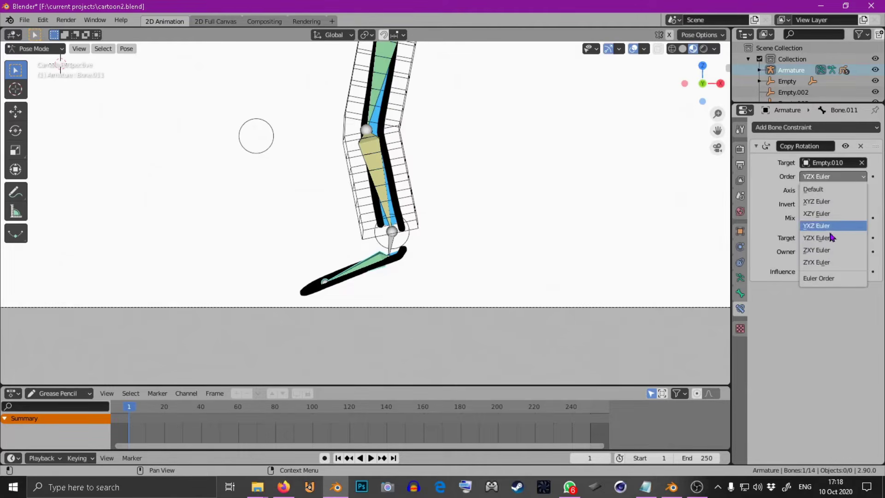
pyautogui.click(827, 250)
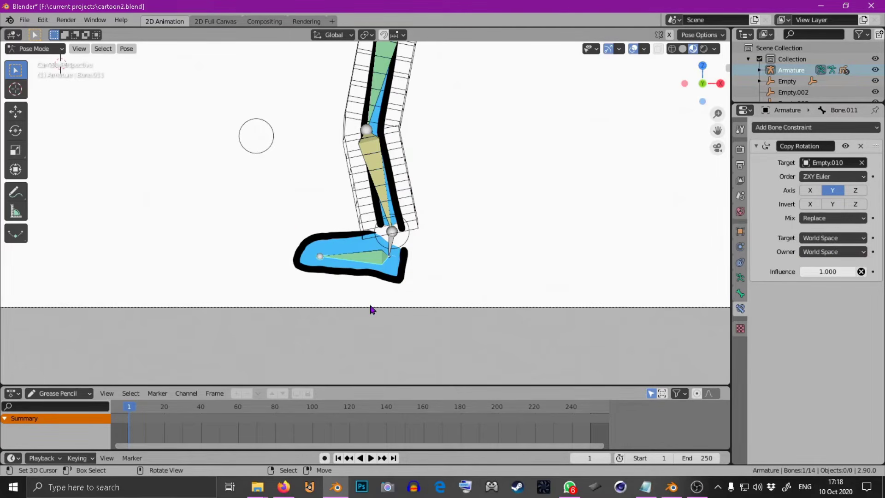
pyautogui.click(34, 48)
pyautogui.click(30, 58)
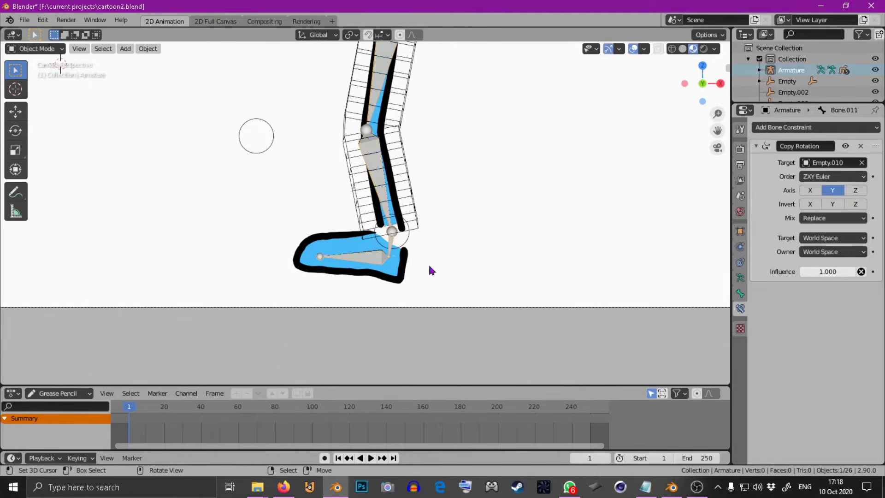
# Step: Try rotating the ankle empty again to test the foot with the ZXY Euler order
pyautogui.click(405, 242)
pyautogui.press('r')
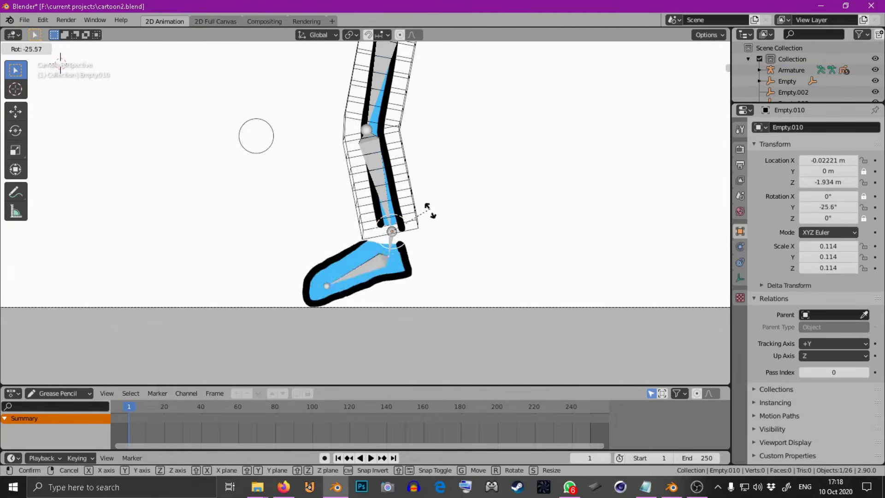
pyautogui.press('Escape')
pyautogui.scroll(1, 414, 258)
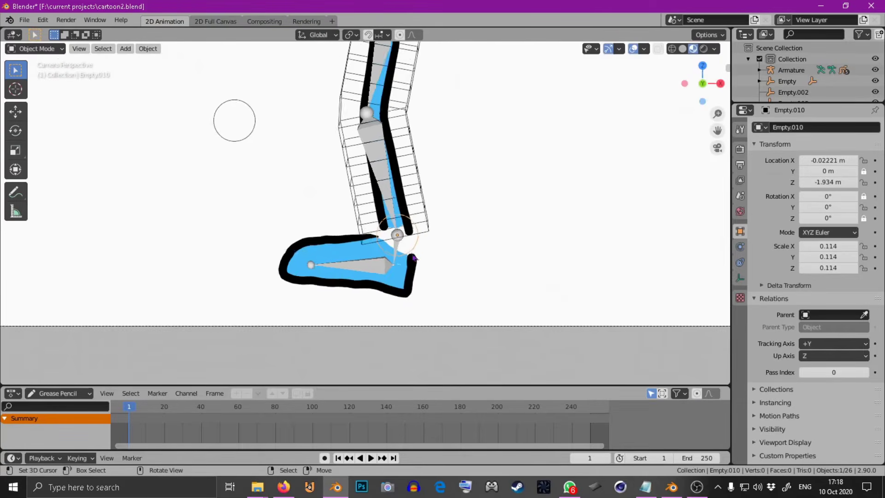
# Step: Move the armature's heel joint up close to the ankle joint in Edit Mode and return to Object Mode
pyautogui.scroll(2, 414, 258)
pyautogui.click(392, 308)
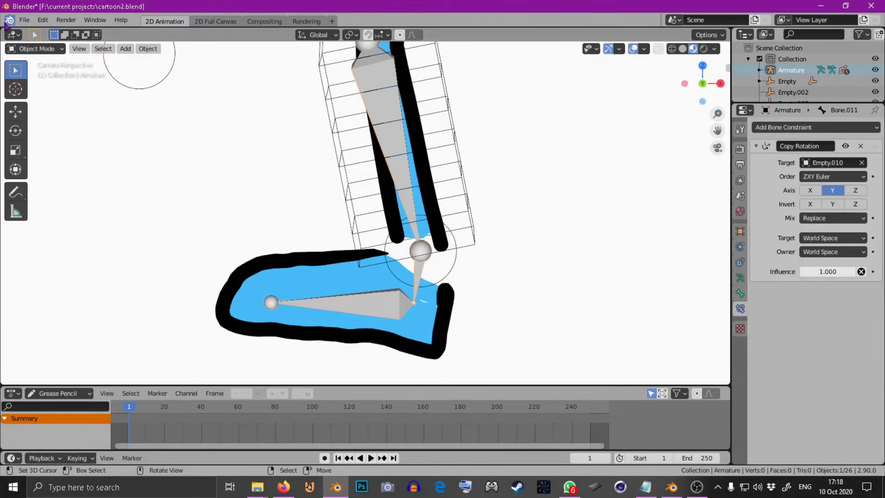
pyautogui.click(34, 48)
pyautogui.click(37, 72)
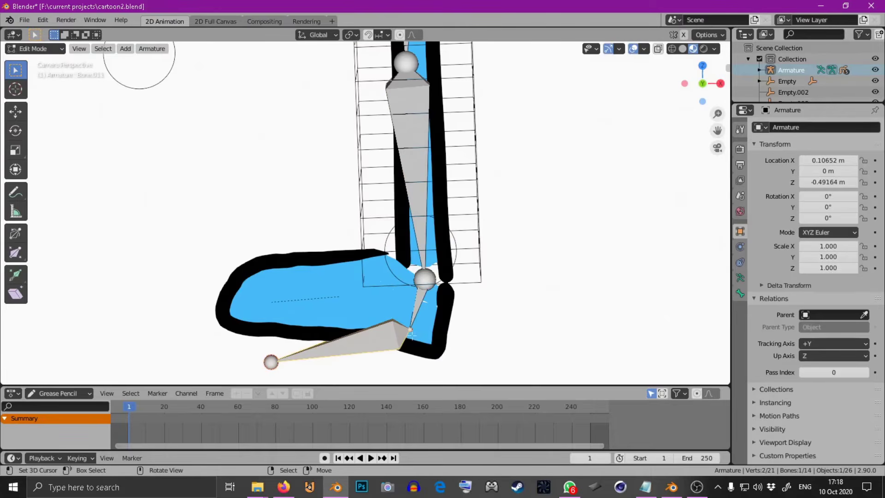
pyautogui.moveTo(410, 329); pyautogui.dragTo(420, 295)
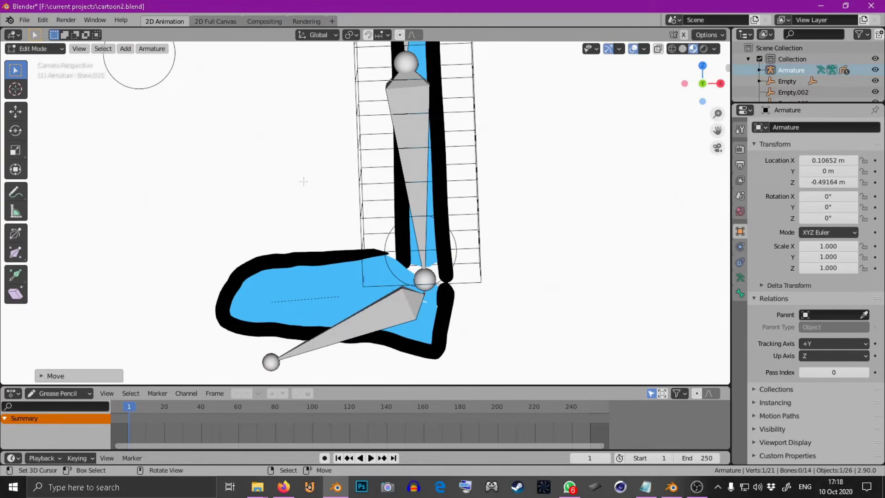
pyautogui.click(34, 48)
pyautogui.click(33, 61)
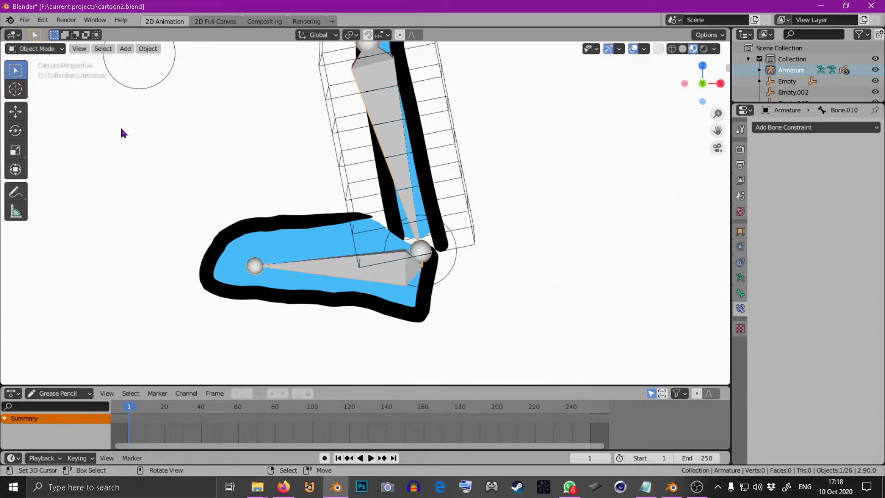
# Step: Reposition the foot drawing over the adjusted foot bone and rotate it to about -17.9° on Y
pyautogui.click(386, 289)
pyautogui.press('g')
pyautogui.press('Return')
pyautogui.press('r')
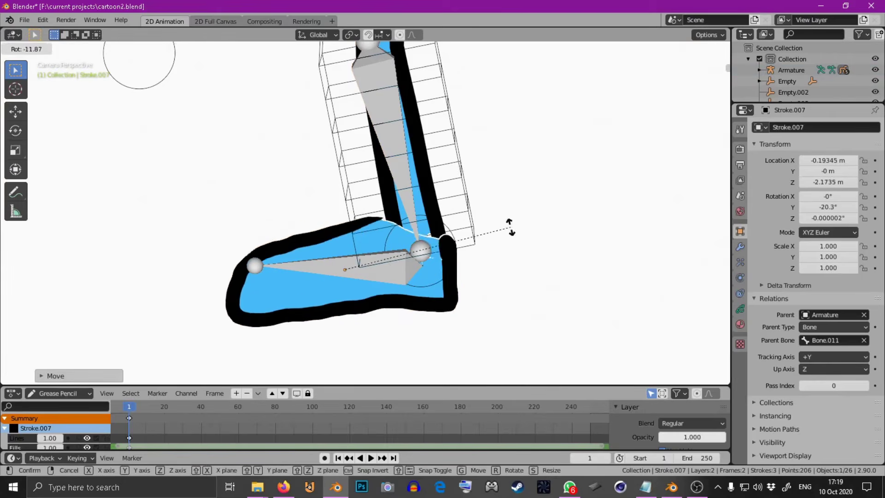
pyautogui.press('g')
pyautogui.press('Return')
pyautogui.scroll(-3, 513, 235)
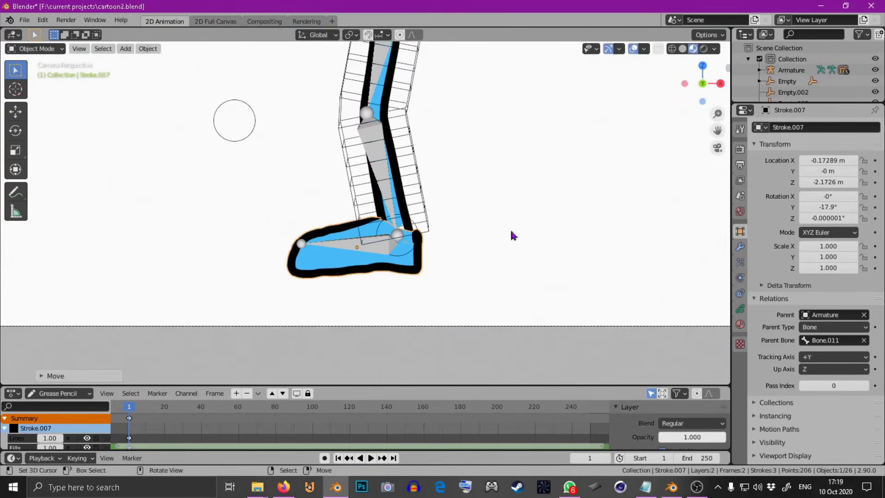
# Step: Rotate the ankle empty to about -10.2° on Y so the toe tilts down
pyautogui.scroll(-3, 466, 274)
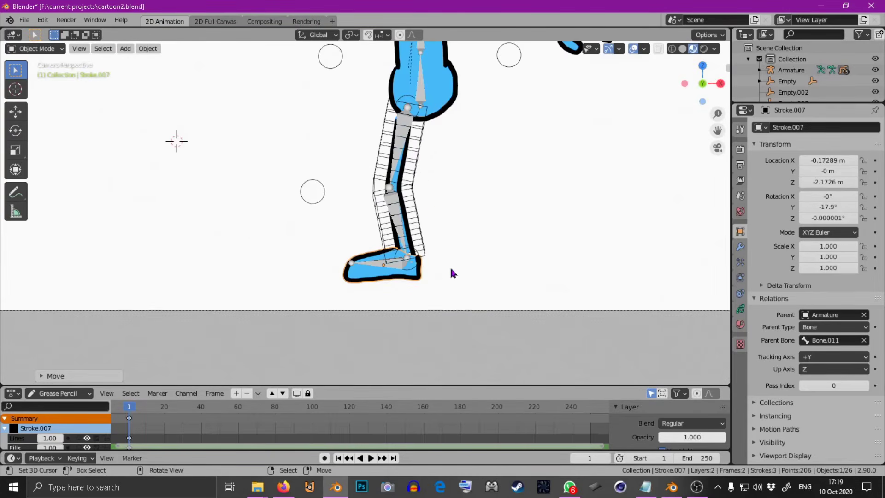
pyautogui.scroll(2, 453, 273)
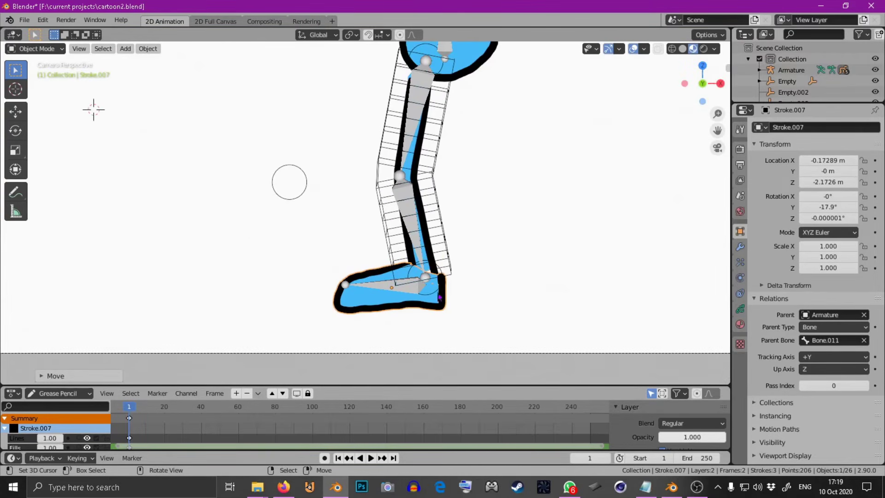
pyautogui.click(435, 295)
pyautogui.press('r')
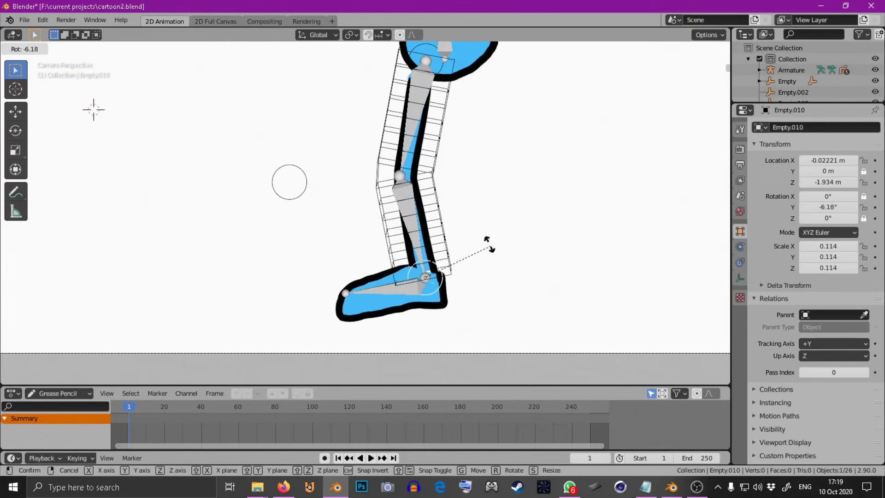
pyautogui.click(468, 249)
pyautogui.scroll(1, 456, 251)
# Step: Duplicate the armature, leg lattice, leg and foot drawings and control empties, placing the copy about 2.4 m away along X
pyautogui.scroll(-5, 456, 252)
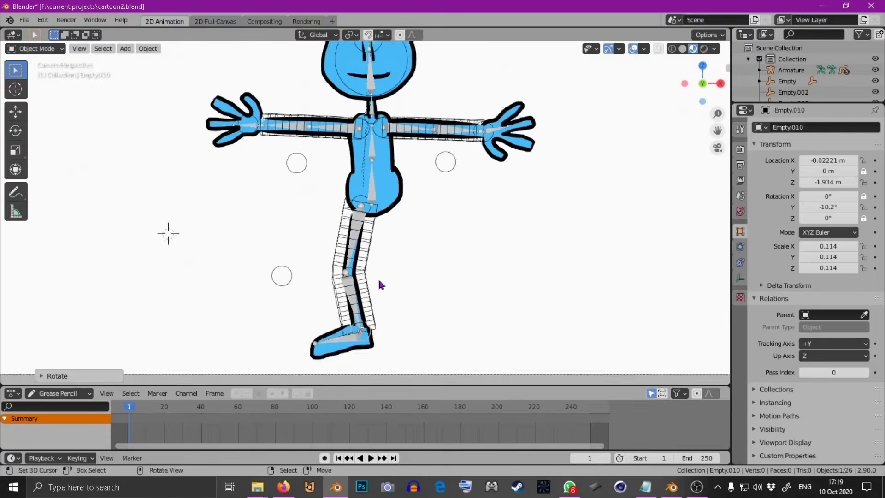
pyautogui.scroll(2, 378, 232)
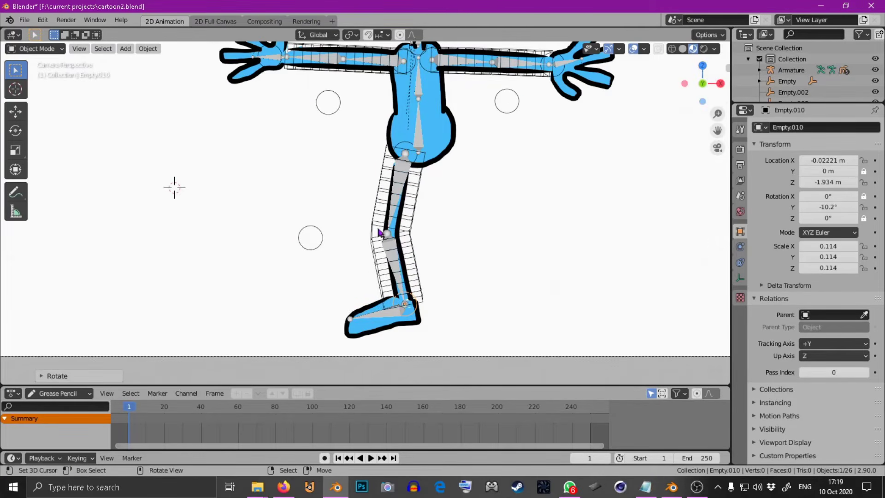
pyautogui.hotkey('ctrl', 'b')
pyautogui.moveTo(273, 188); pyautogui.dragTo(466, 331)
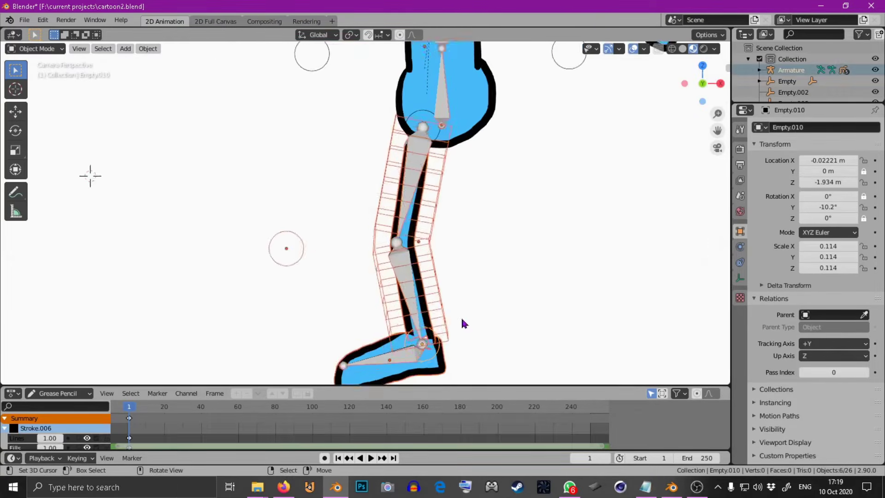
pyautogui.keyDown('shift'); pyautogui.click(422, 114); pyautogui.keyUp('shift')
pyautogui.scroll(-2, 398, 277)
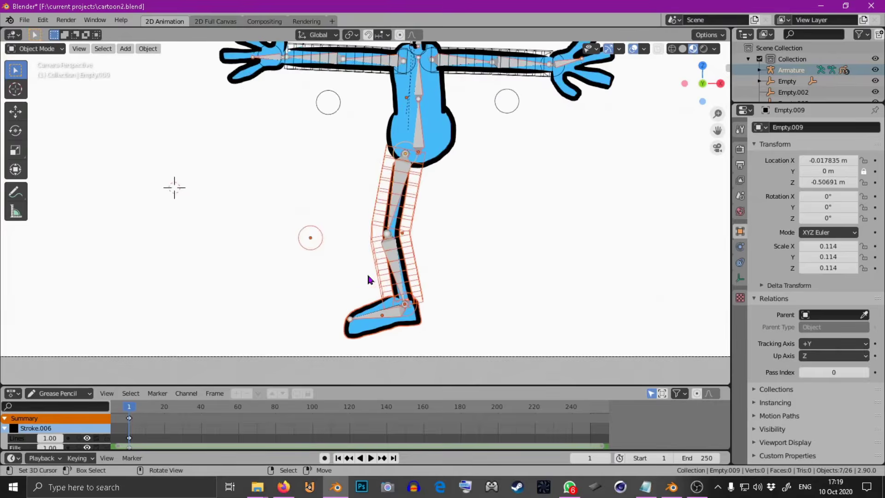
pyautogui.hotkey('shift', 'd')
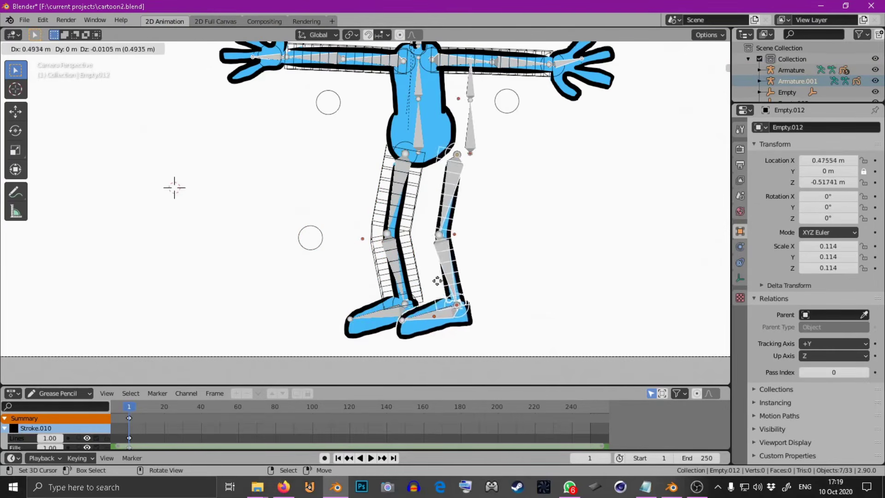
pyautogui.click(636, 285)
pyautogui.keyDown('shift'); pyautogui.moveTo(637, 286); pyautogui.dragTo(413, 247, button='middle'); pyautogui.keyUp('shift')
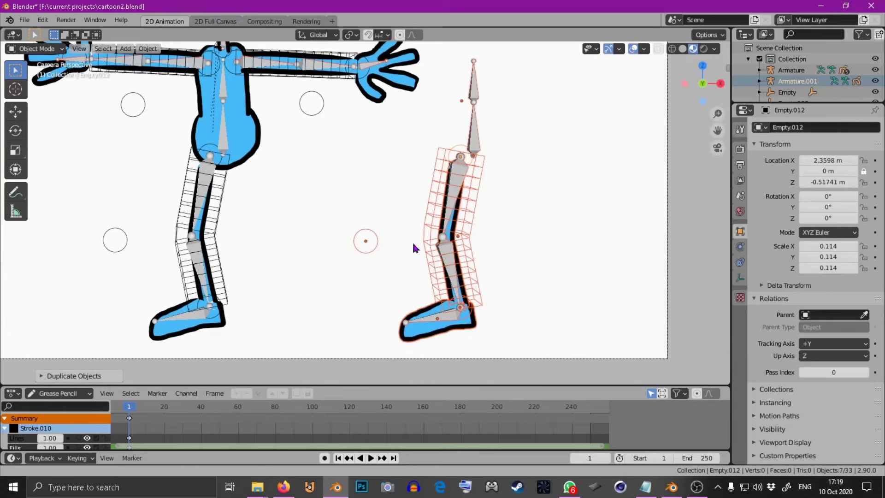
# Step: Delete the torso, head and arm bones from the duplicated armature in Edit Mode, keeping the leg bones
pyautogui.click(477, 139)
pyautogui.press('Tab')
pyautogui.scroll(-2, 500, 161)
pyautogui.keyDown('shift'); pyautogui.moveTo(500, 162); pyautogui.dragTo(500, 237, button='middle'); pyautogui.keyUp('shift')
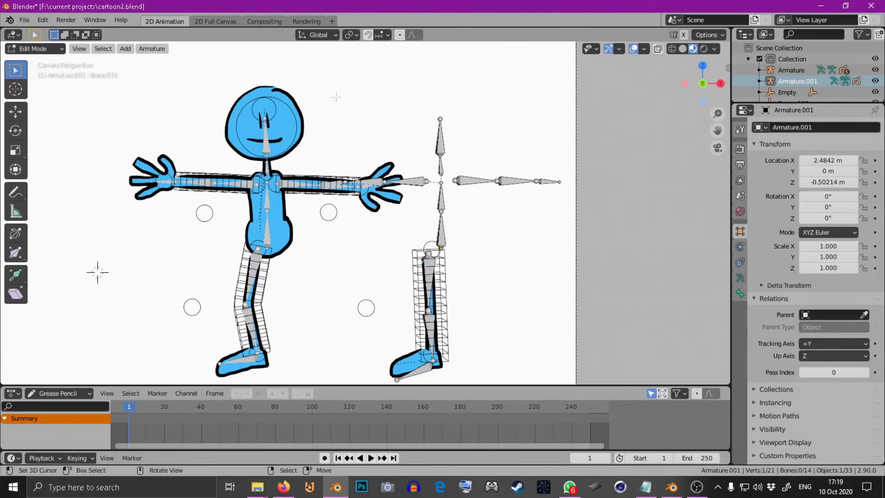
pyautogui.moveTo(336, 98); pyautogui.dragTo(469, 205)
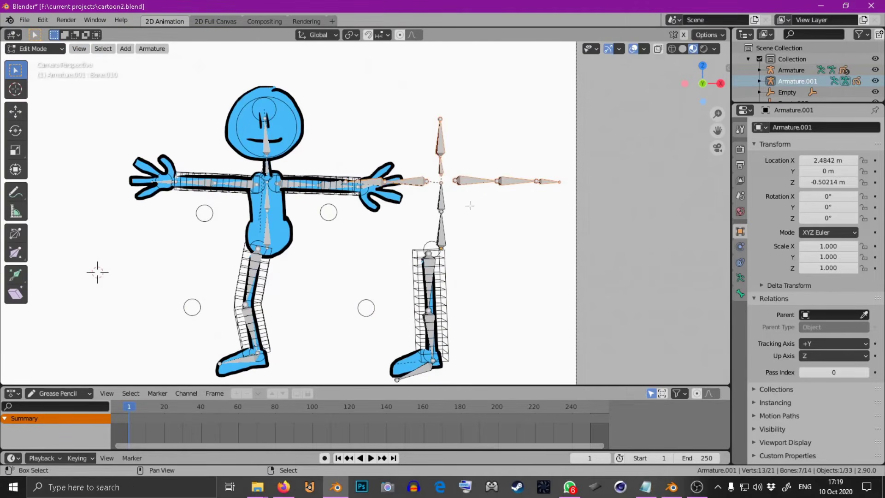
pyautogui.moveTo(479, 248); pyautogui.dragTo(480, 251)
pyautogui.press('x')
pyautogui.click(480, 256)
pyautogui.keyDown('shift'); pyautogui.moveTo(479, 257); pyautogui.dragTo(502, 199, button='middle'); pyautogui.keyUp('shift')
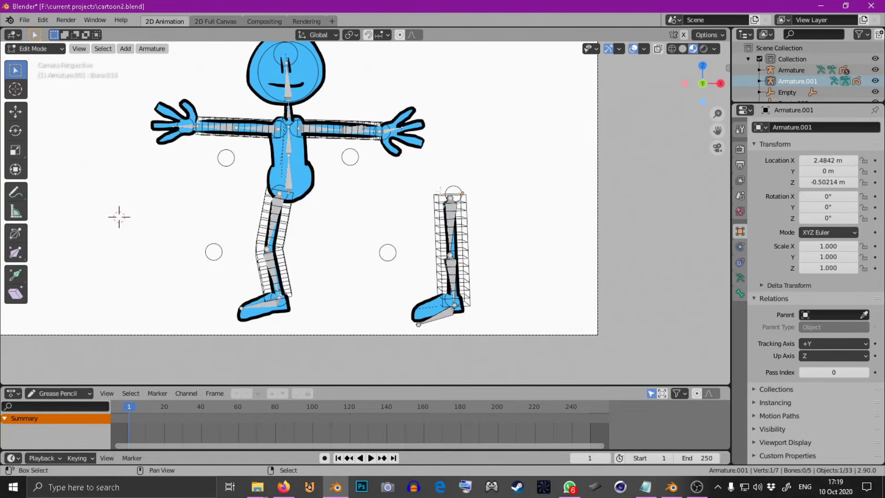
# Step: Rotate the whole duplicated leg assembly 180° about the global Z axis in Object Mode
pyautogui.click(36, 49)
pyautogui.click(35, 60)
pyautogui.moveTo(361, 180); pyautogui.dragTo(461, 259)
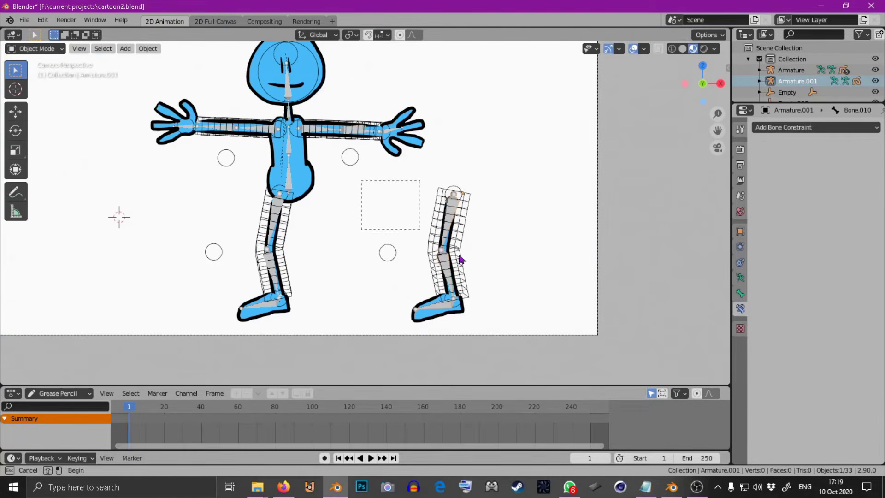
pyautogui.moveTo(477, 306); pyautogui.dragTo(476, 318)
pyautogui.write('r')
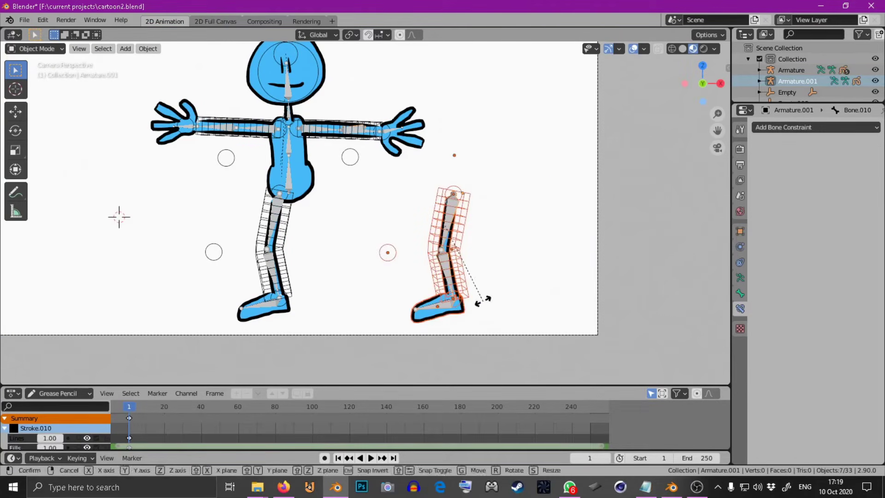
pyautogui.write('z180')
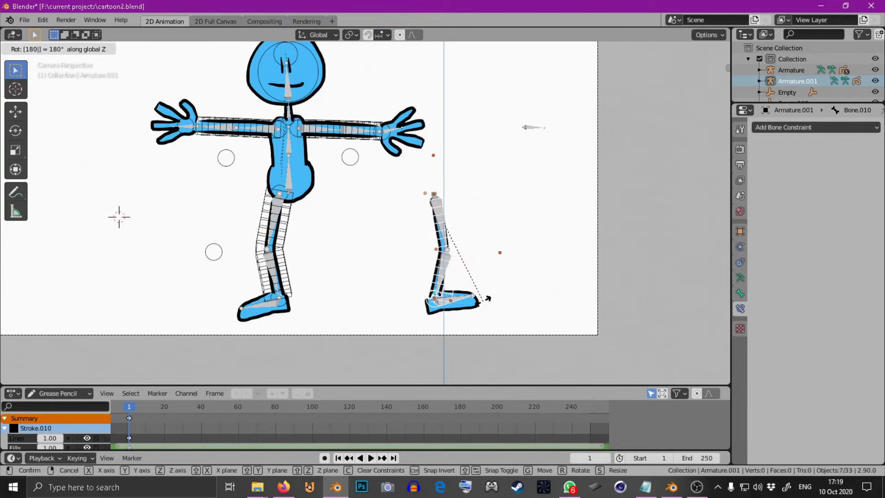
pyautogui.press('Return')
# Step: Delete the stray hand bone from the duplicated armature and return to Object Mode
pyautogui.press('Tab')
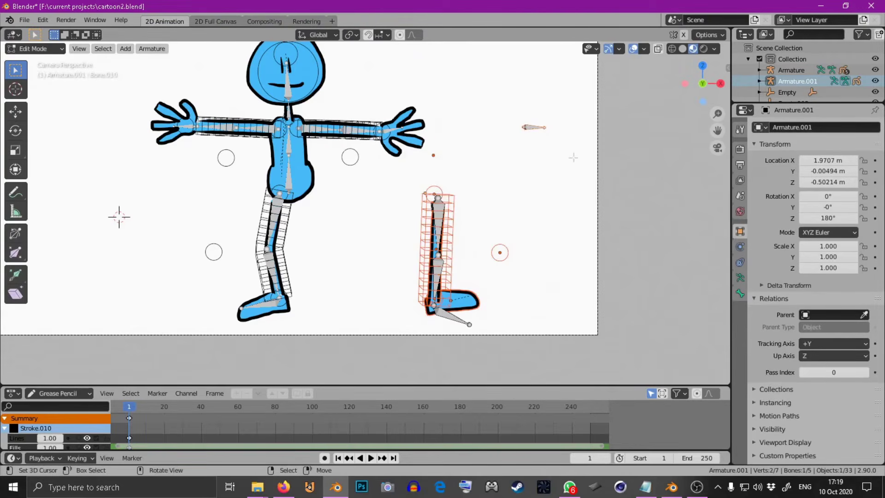
pyautogui.press('x')
pyautogui.click(573, 162)
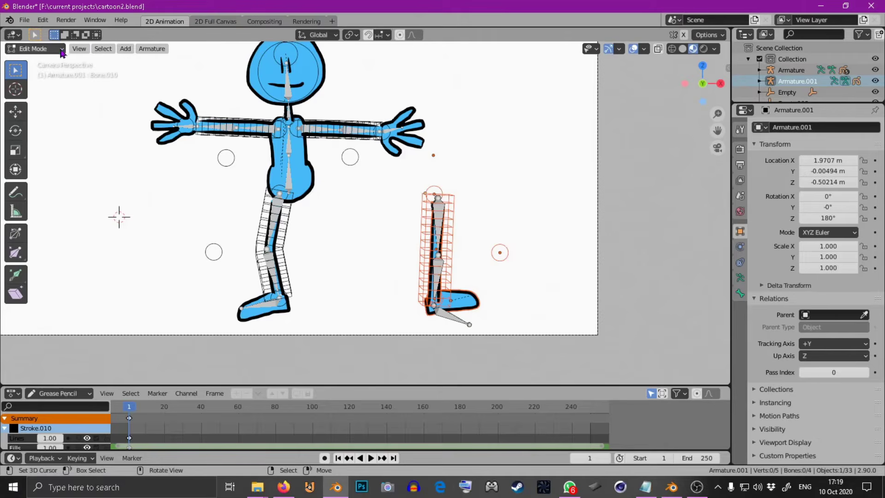
pyautogui.click(53, 48)
pyautogui.click(40, 61)
# Step: Move the flipped leg assembly to the character's hips beside the original leg, with its hip empty at about X 0.31 m
pyautogui.scroll(3, 483, 284)
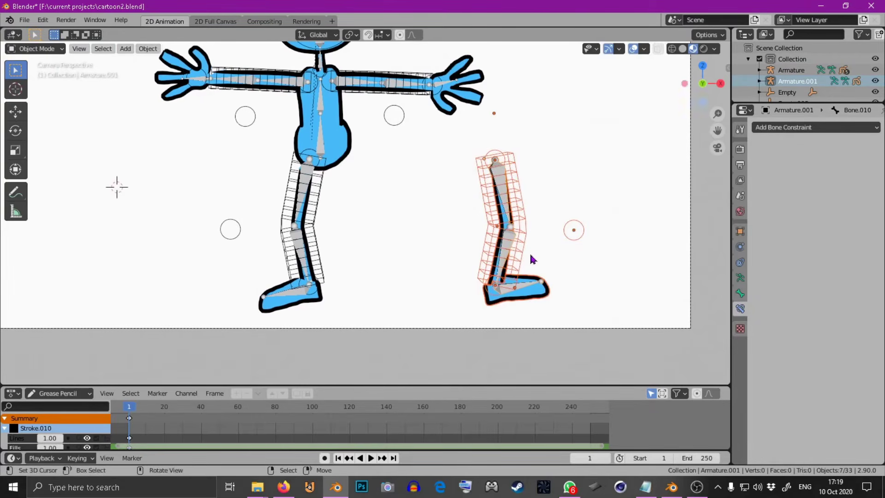
pyautogui.press('g')
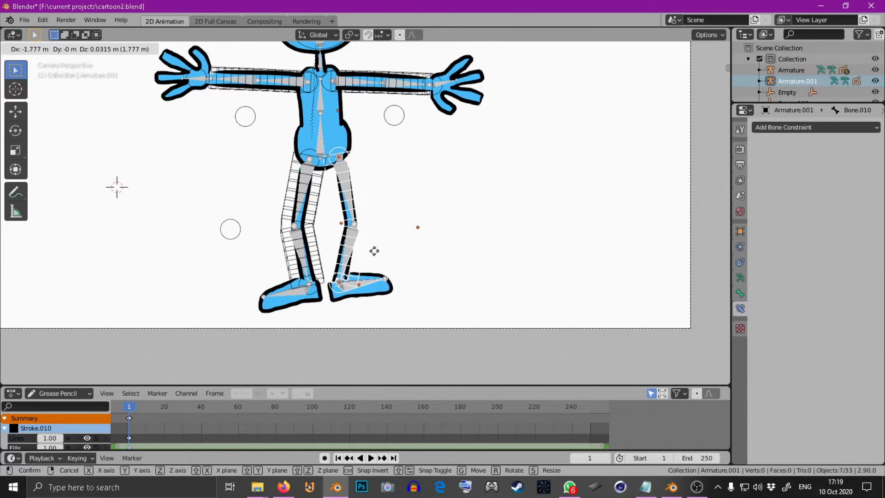
pyautogui.click(374, 263)
# Step: Put the duplicated armature in Pose Mode and rename its upper leg bone leg1
pyautogui.scroll(3, 389, 231)
pyautogui.click(401, 178)
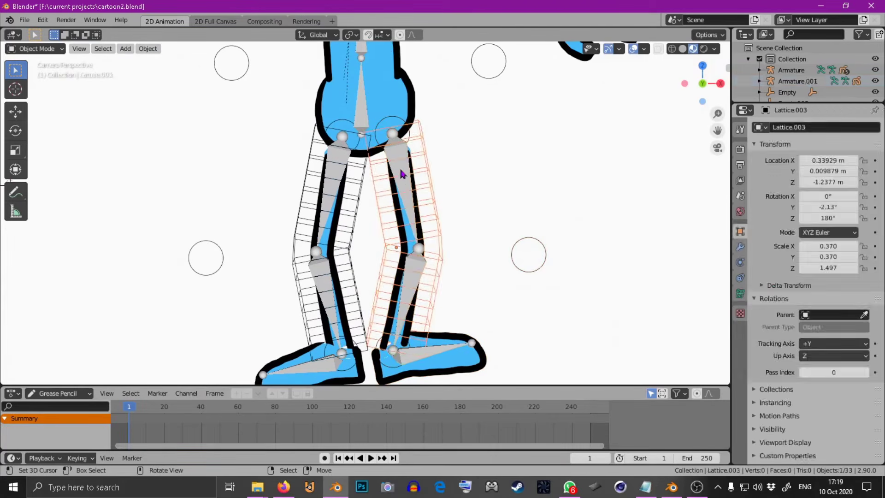
pyautogui.click(35, 49)
pyautogui.click(40, 85)
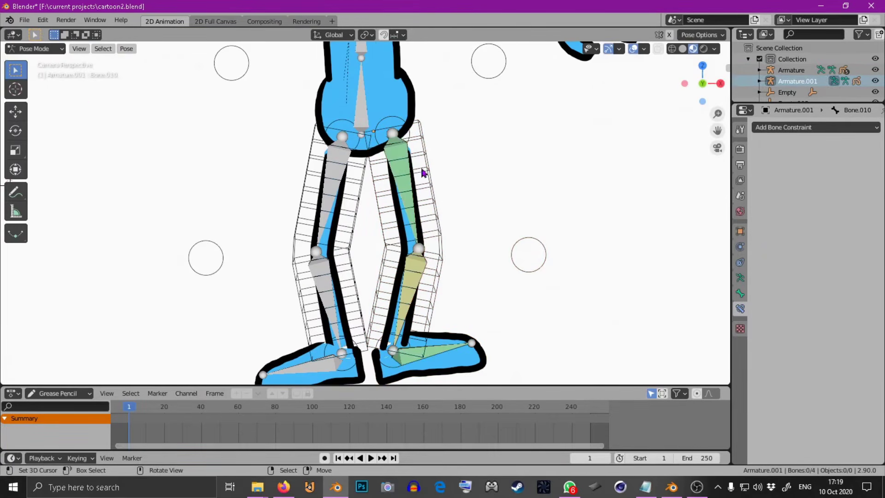
pyautogui.scroll(2, 420, 169)
pyautogui.click(419, 155)
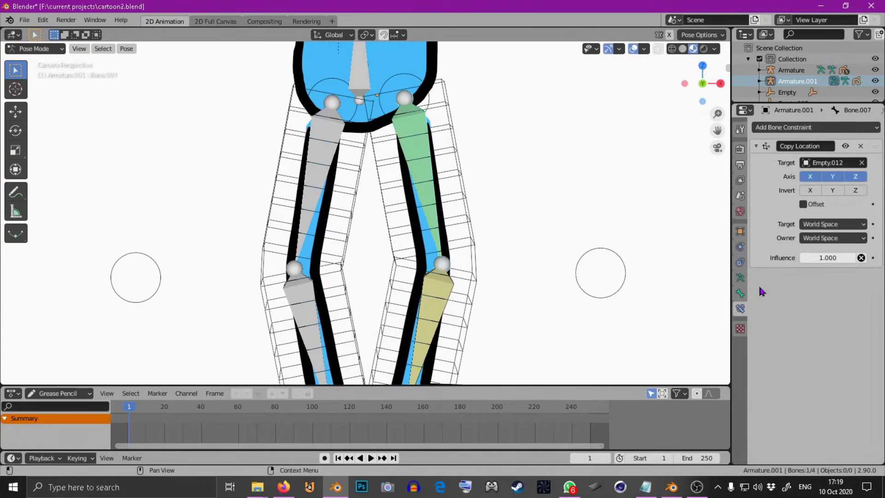
pyautogui.click(740, 293)
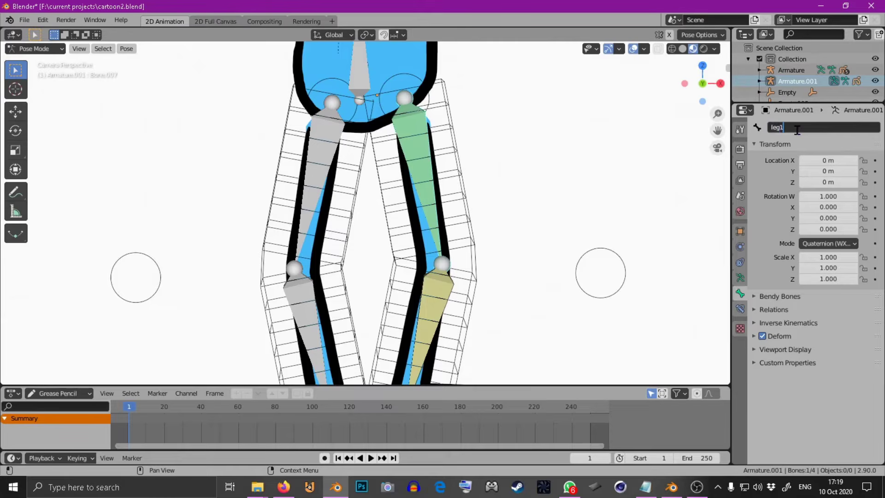
# Step: Rename the duplicated armature's lower leg bone and name its foot bone foot
pyautogui.click(445, 283)
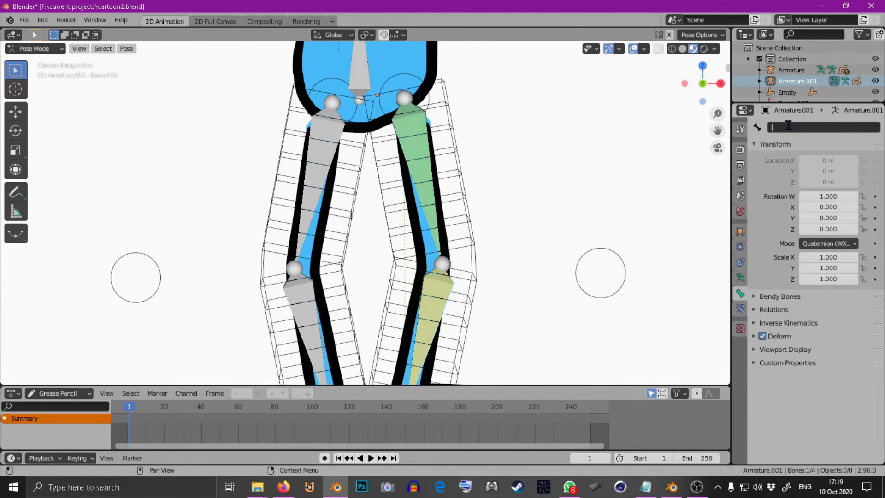
pyautogui.scroll(-3, 535, 253)
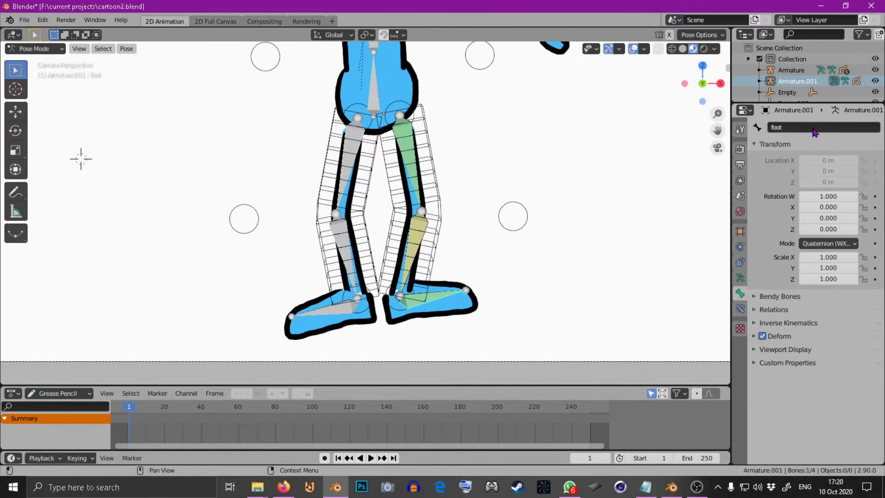
# Step: Return to Object Mode and join the duplicated leg armature into the character's main armature
pyautogui.keyDown('shift'); pyautogui.moveTo(232, 97); pyautogui.dragTo(210, 166, button='middle'); pyautogui.keyUp('shift')
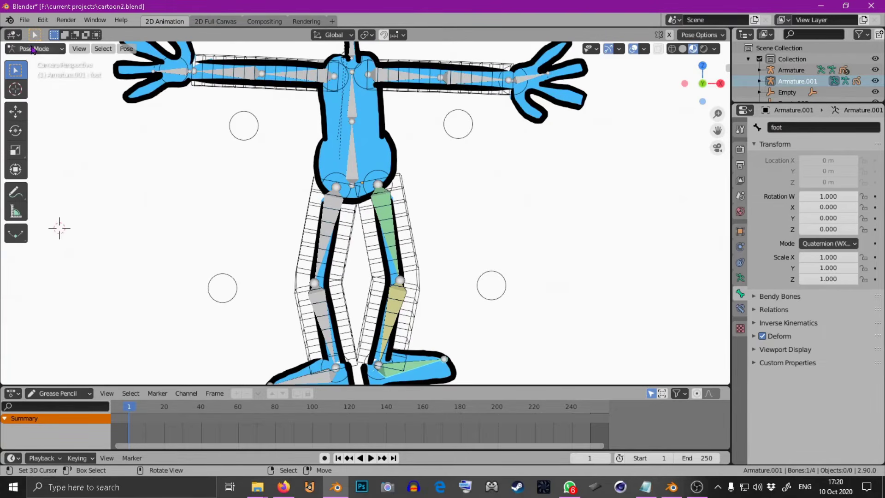
pyautogui.click(35, 48)
pyautogui.click(29, 59)
pyautogui.click(382, 203)
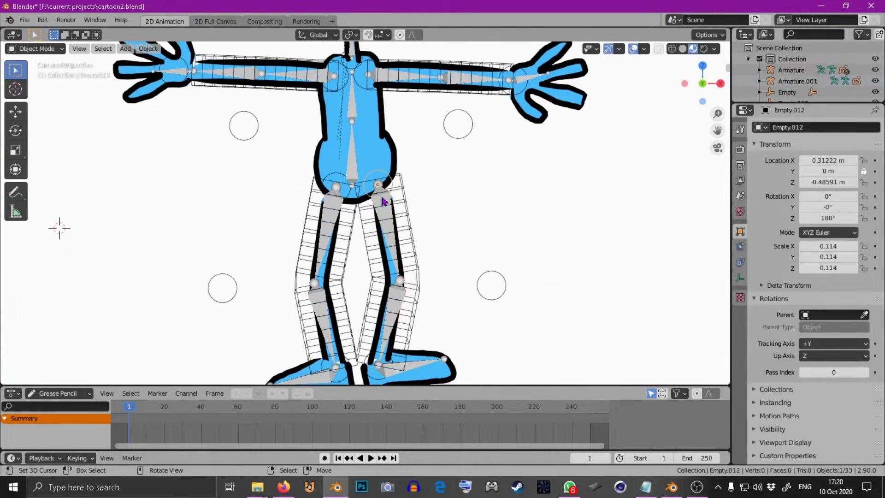
pyautogui.click(383, 201)
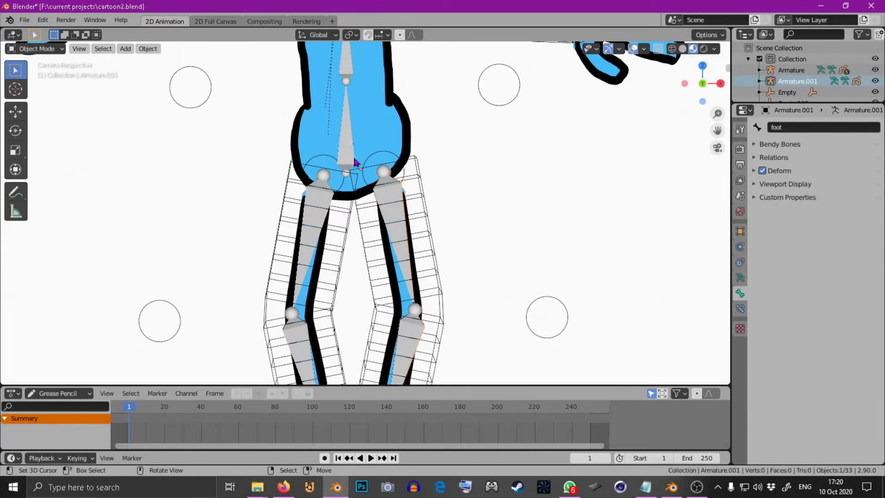
pyautogui.scroll(2, 349, 147)
pyautogui.press('Delete')
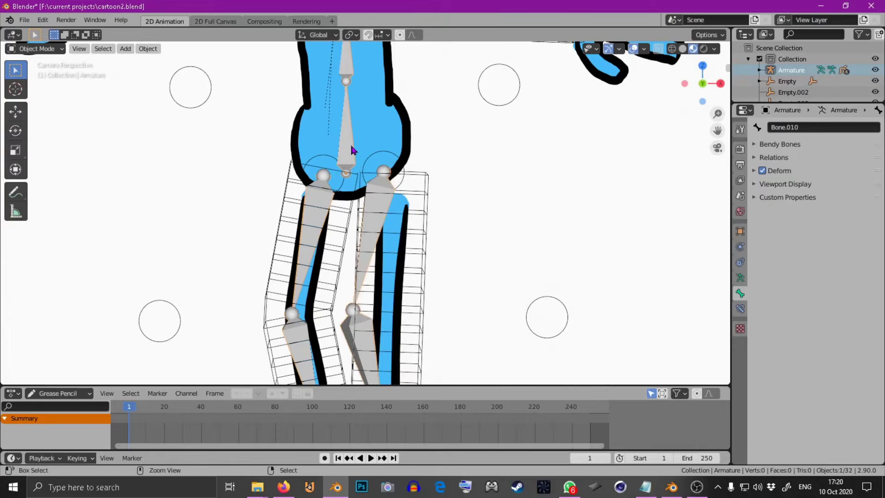
# Step: Set the main Armature as the object of the Armature modifier on the flipped leg's lattice
pyautogui.scroll(-2, 351, 151)
pyautogui.keyDown('shift'); pyautogui.moveTo(397, 259); pyautogui.dragTo(429, 183, button='middle'); pyautogui.keyUp('shift')
pyautogui.click(444, 200)
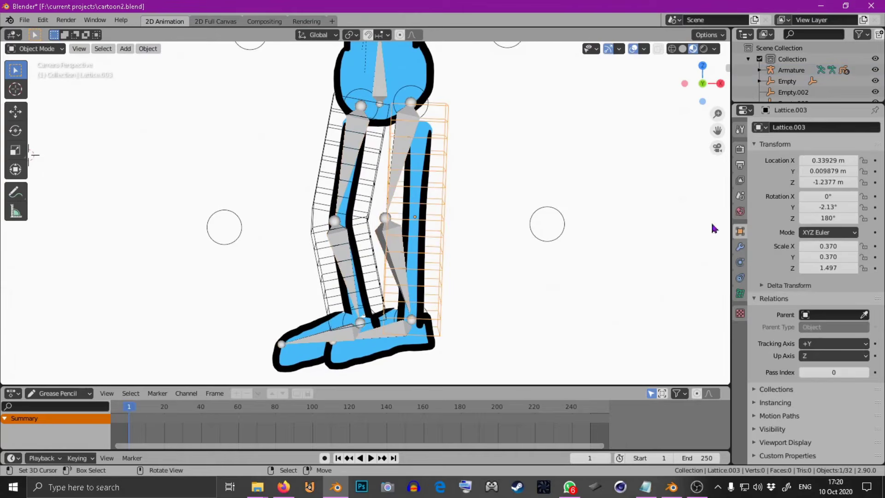
pyautogui.click(740, 246)
pyautogui.click(862, 189)
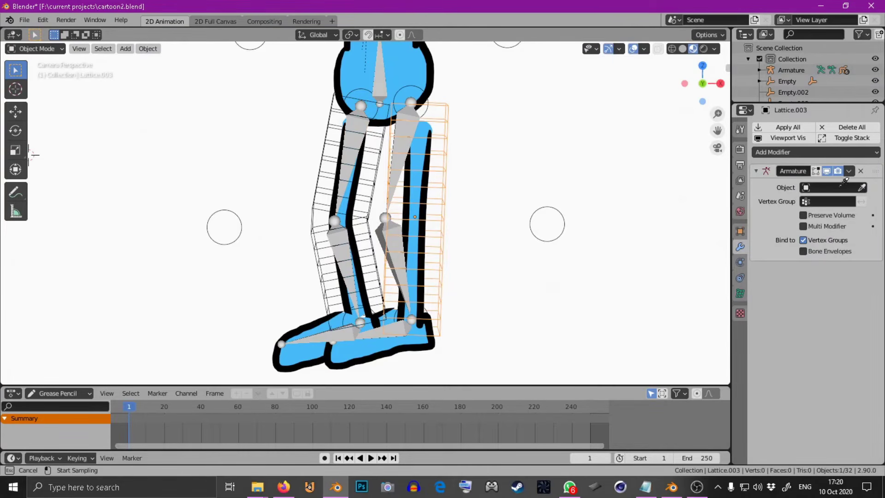
pyautogui.click(412, 131)
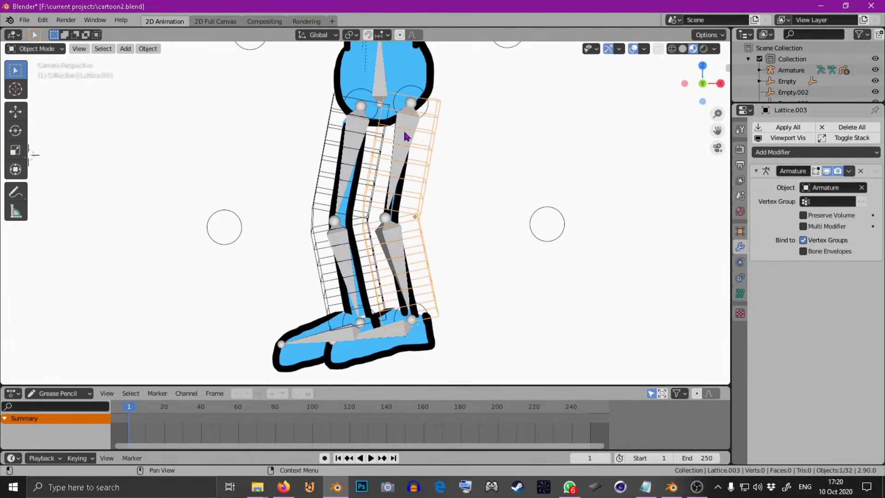
# Step: Try moving the flipped leg's knee empty to test how the joined leg bends
pyautogui.scroll(-2, 426, 227)
pyautogui.scroll(3, 425, 224)
pyautogui.scroll(-2, 470, 250)
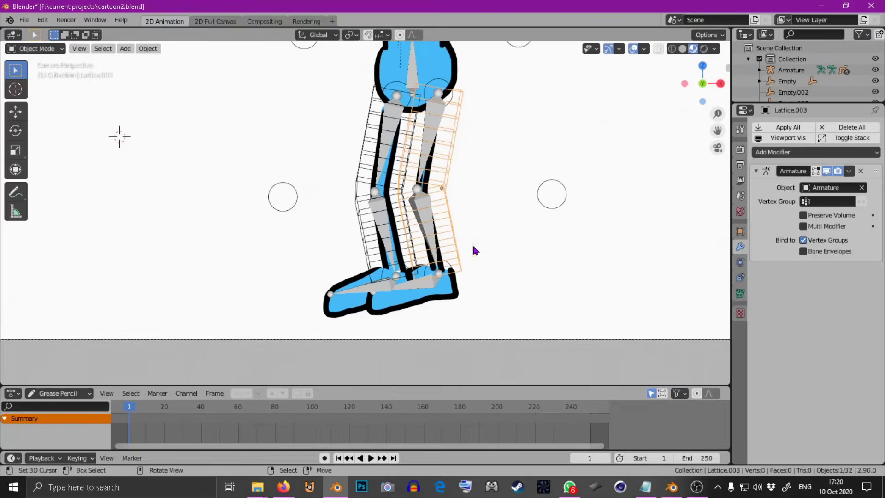
pyautogui.scroll(1, 443, 264)
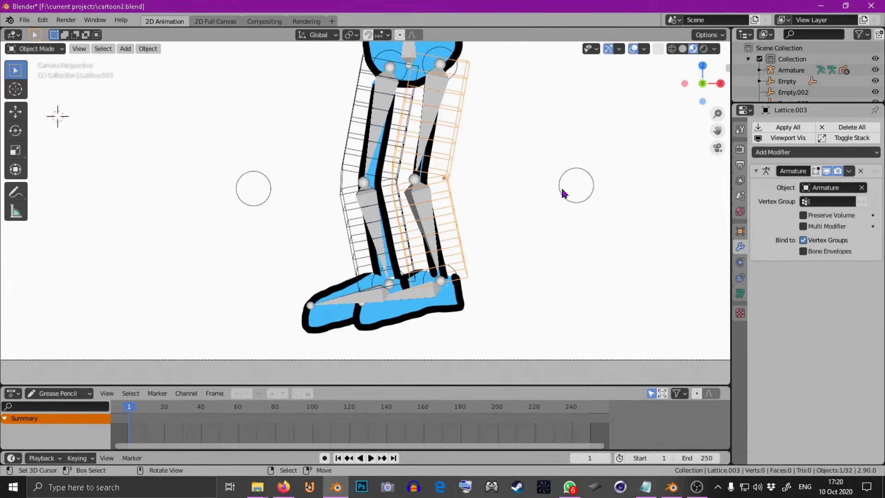
pyautogui.click(564, 193)
pyautogui.press('g')
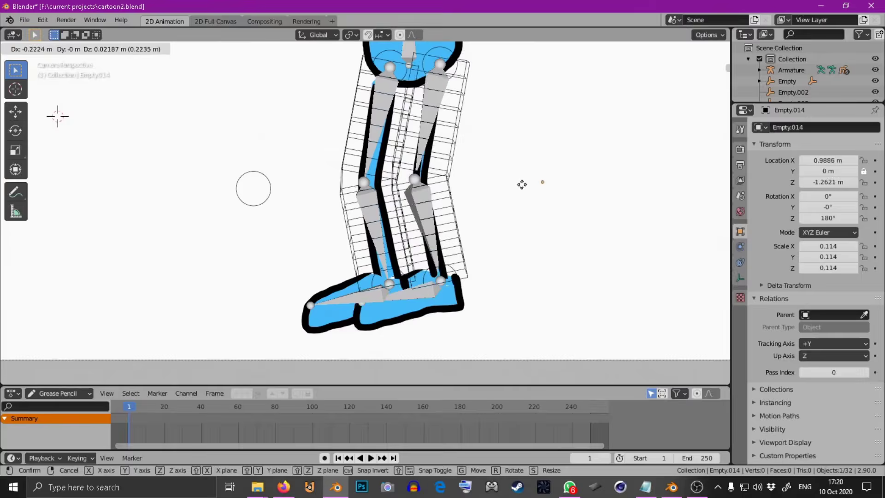
pyautogui.click(576, 188)
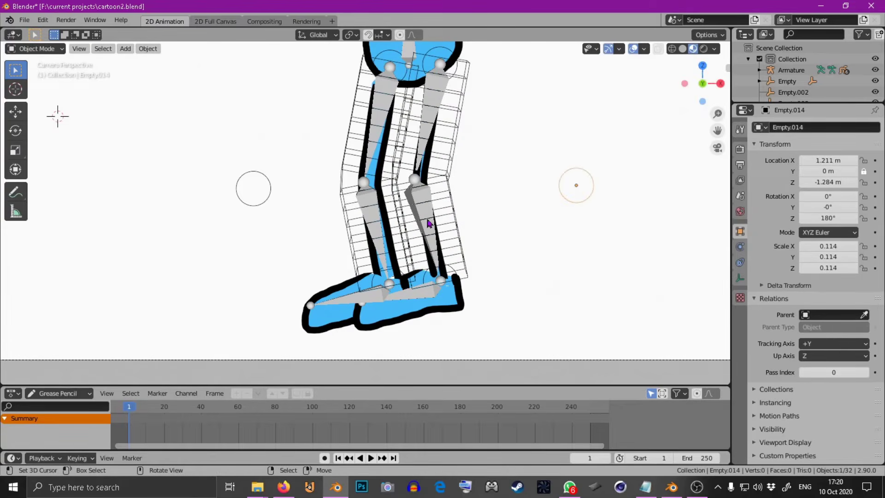
# Step: In Pose Mode, set the IK pole angle of the flipped leg's lower bone to -90°, and return to Object Mode
pyautogui.click(429, 223)
pyautogui.click(429, 216)
pyautogui.click(36, 48)
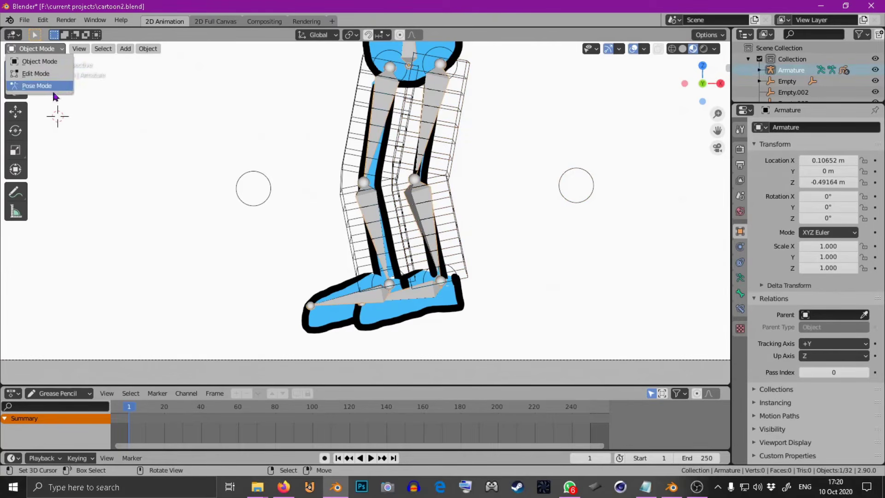
pyautogui.click(46, 85)
pyautogui.click(422, 199)
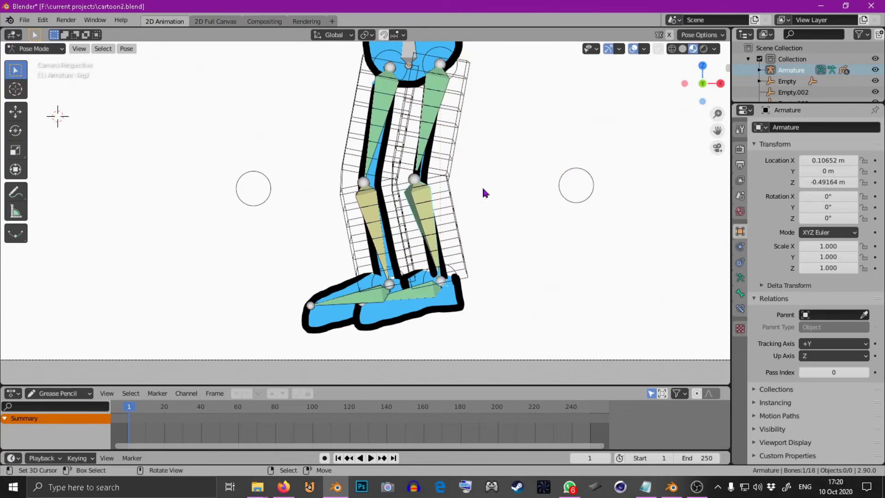
pyautogui.click(740, 308)
pyautogui.click(833, 190)
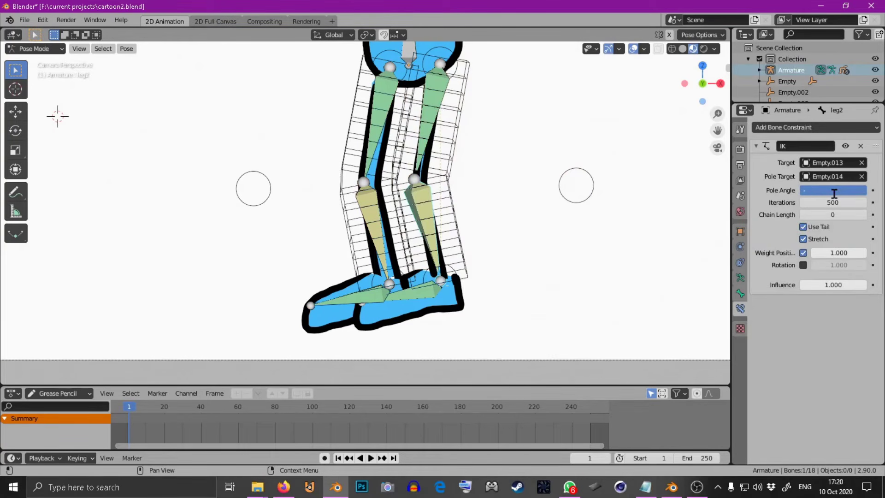
pyautogui.write('-90')
pyautogui.press('Return')
pyautogui.scroll(-4, 57, 114)
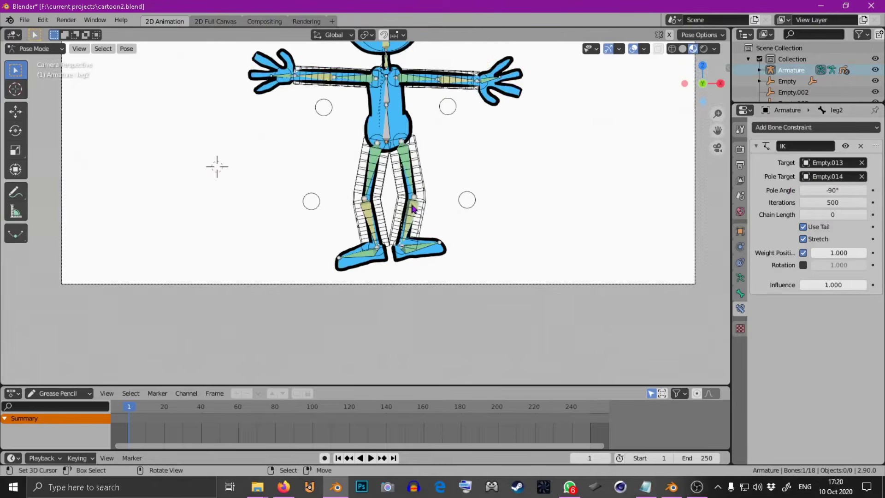
pyautogui.click(35, 49)
pyautogui.click(28, 59)
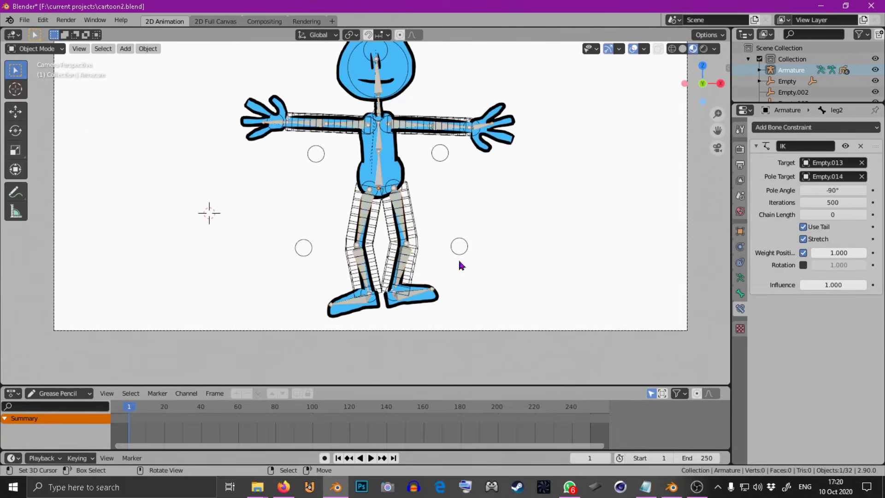
# Step: Try moving the flipped leg's knee empty again to check the knee with the corrected pole angle
pyautogui.click(461, 254)
pyautogui.press('g')
pyautogui.click(456, 276)
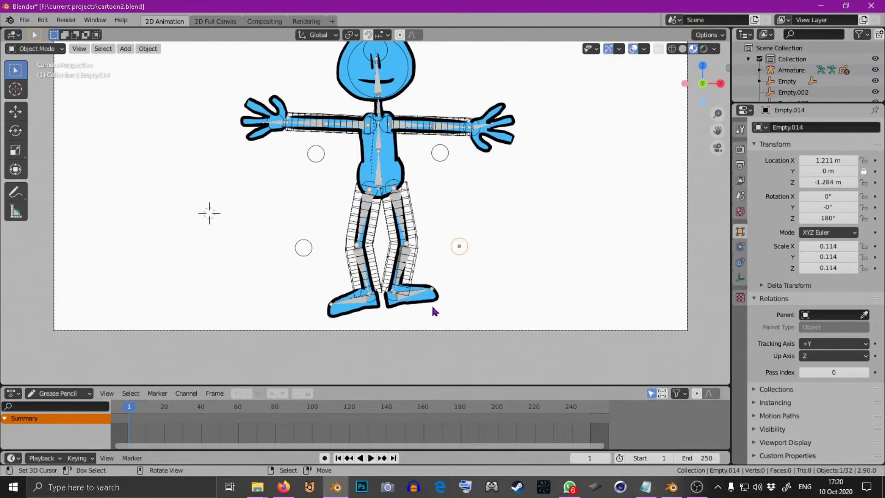
# Step: Enlarge the ankle empties, scaling the flipped leg's to about 0.205 and the original leg's to about 0.224
pyautogui.scroll(2, 434, 311)
pyautogui.click(397, 334)
pyautogui.click(403, 340)
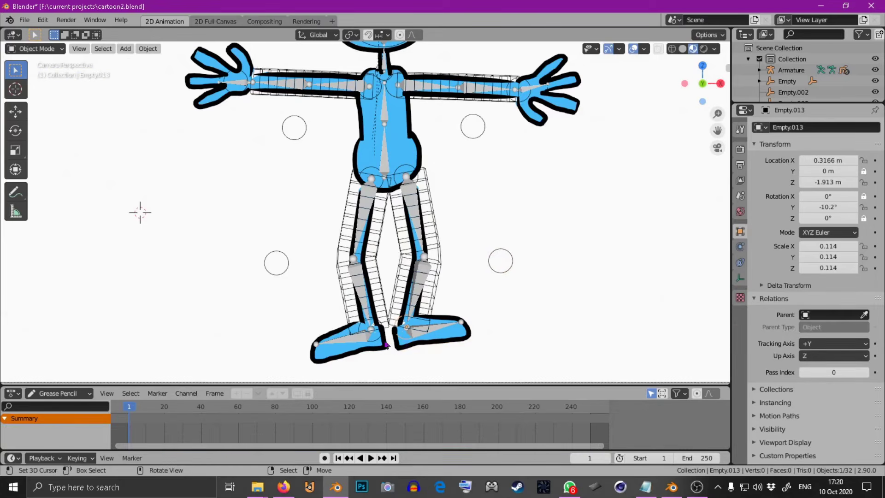
pyautogui.press('s')
pyautogui.click(481, 330)
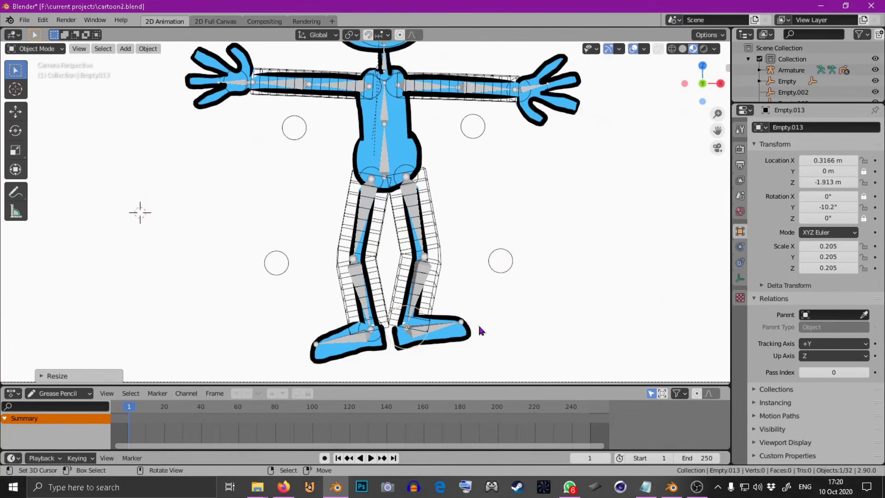
pyautogui.click(375, 345)
pyautogui.press('s')
pyautogui.click(658, 352)
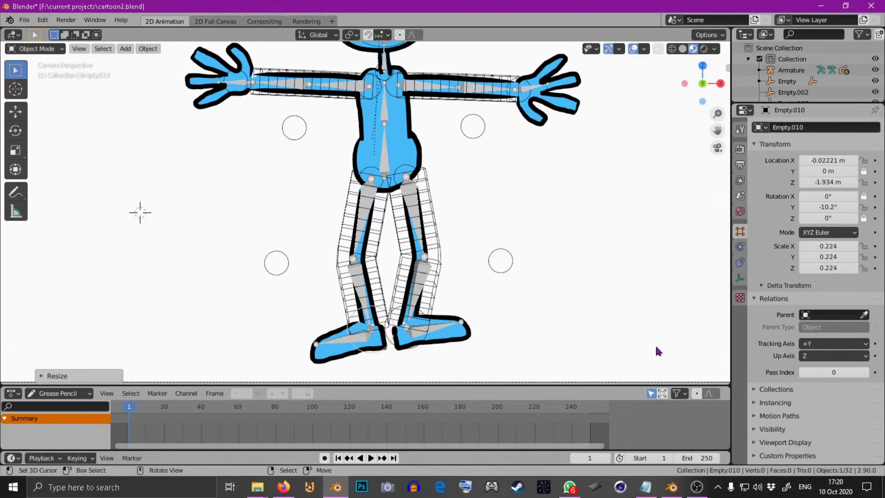
# Step: Rotate the flipped leg's ankle empty to about 10.1° on Y so its foot mirrors the other foot
pyautogui.click(425, 357)
pyautogui.press('r')
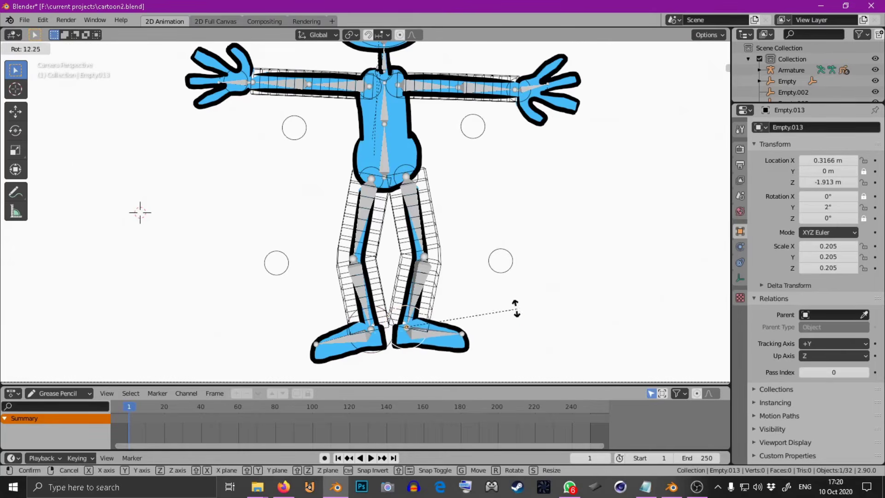
pyautogui.click(485, 299)
pyautogui.scroll(-3, 548, 254)
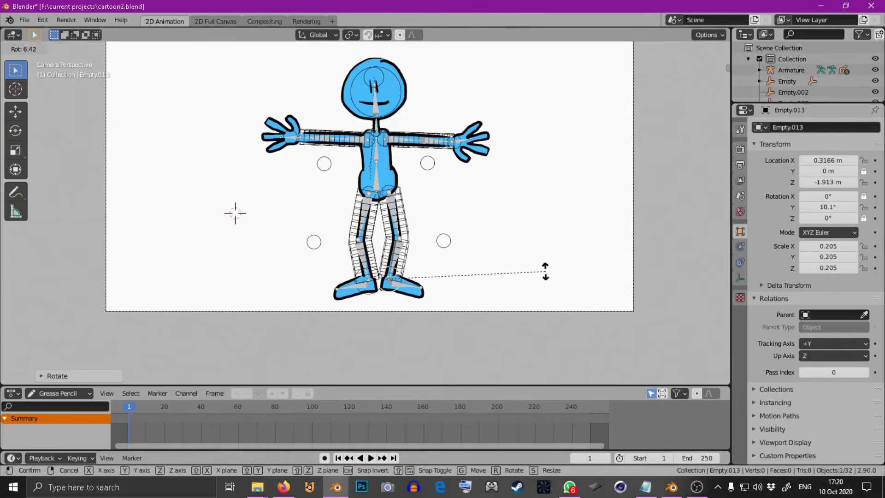
pyautogui.click(545, 272)
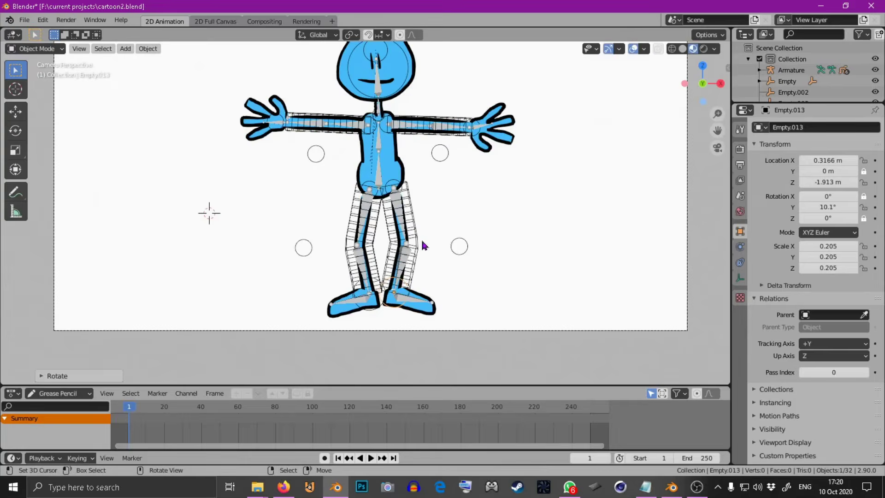
# Step: Examine the whole rigged character, checking the arms, torso and both legs with their control empties
pyautogui.scroll(3, 454, 253)
pyautogui.scroll(-2, 393, 186)
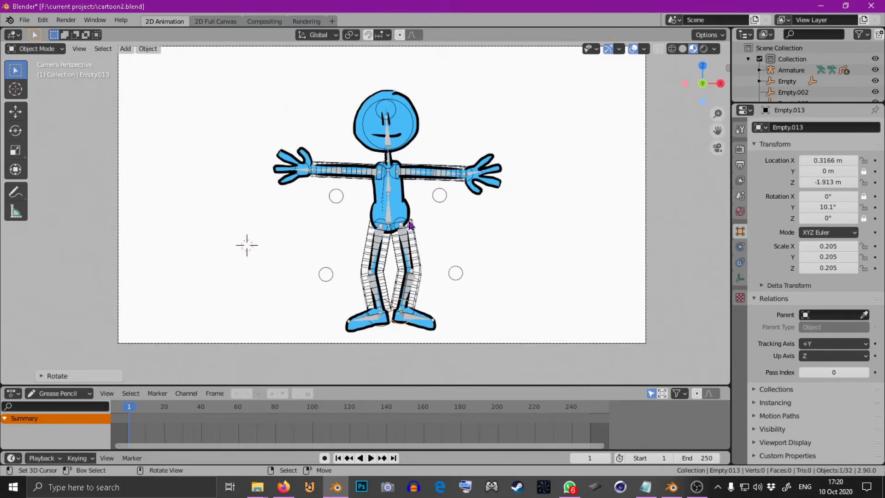
pyautogui.scroll(2, 419, 202)
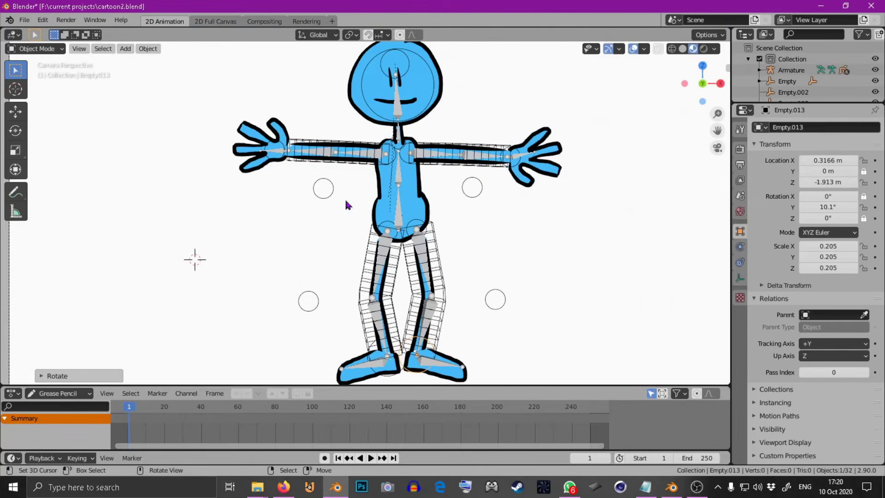
pyautogui.scroll(-1, 339, 188)
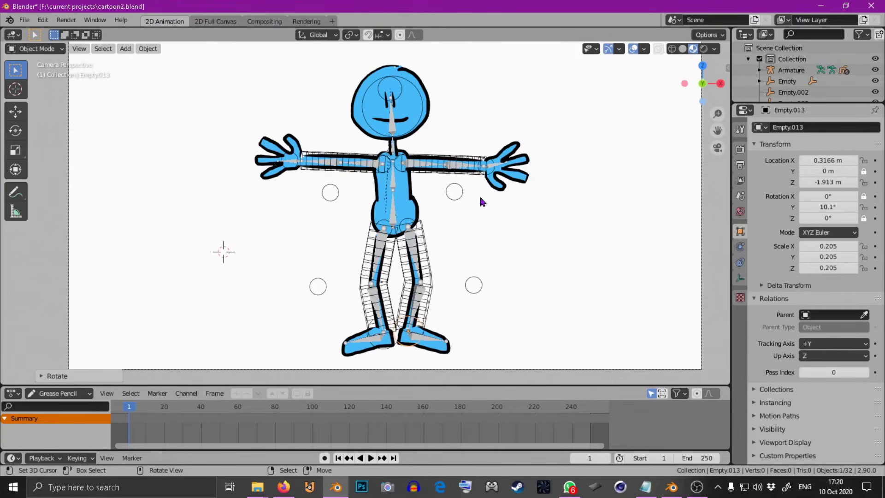
pyautogui.scroll(4, 336, 198)
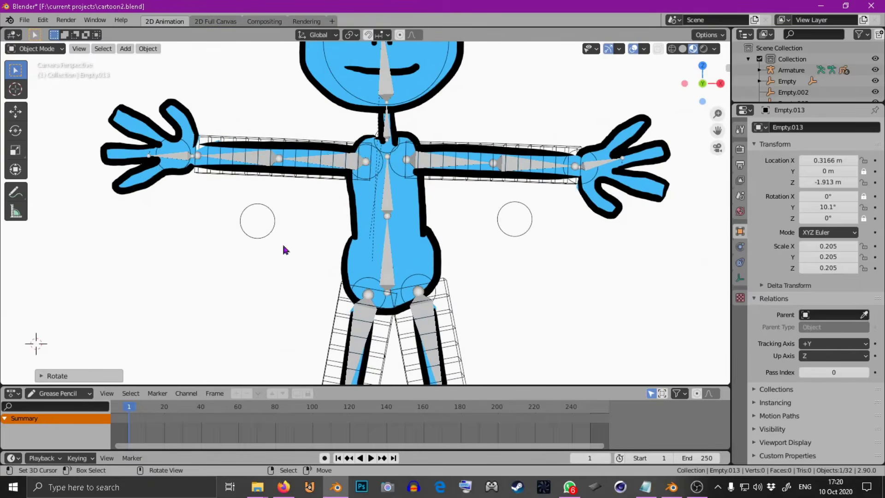
pyautogui.scroll(-3, 286, 249)
pyautogui.scroll(2, 364, 235)
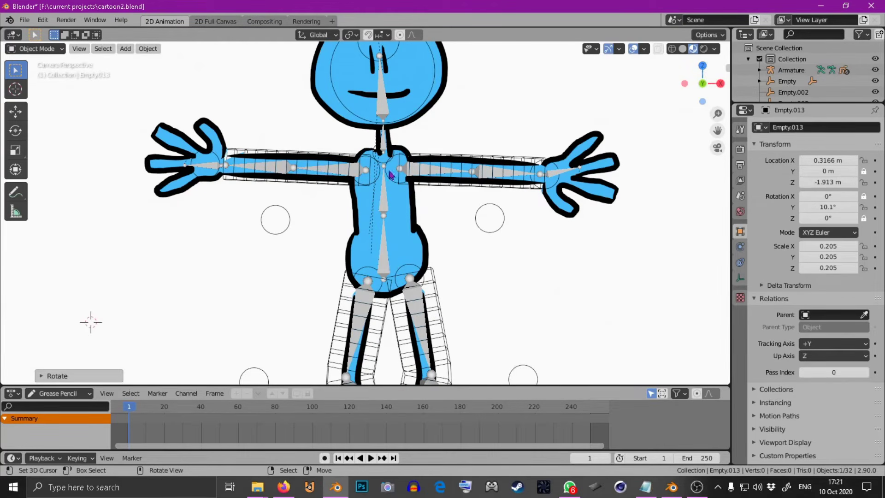
pyautogui.scroll(-4, 390, 175)
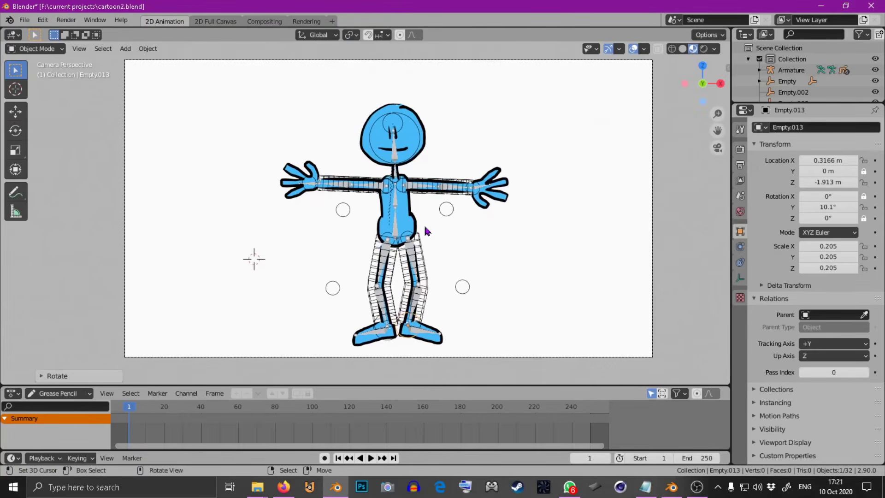
pyautogui.scroll(3, 425, 231)
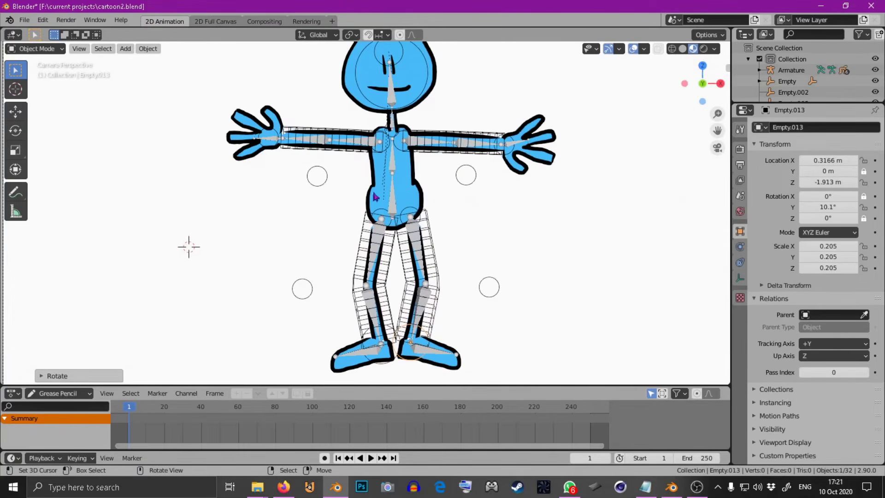
# Step: Try moving the hand empty of the arm on the original leg's side toward the head to test the arm's bend
pyautogui.scroll(-1, 308, 168)
pyautogui.click(290, 151)
pyautogui.press('g')
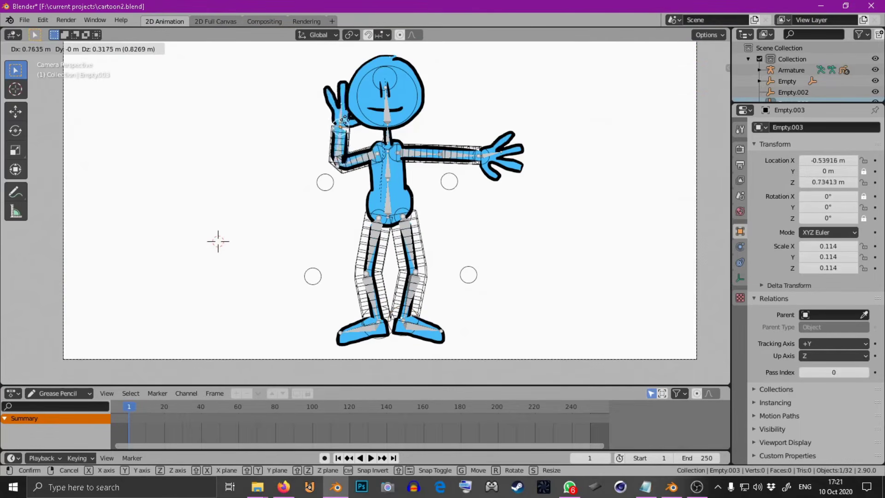
pyautogui.click(324, 161)
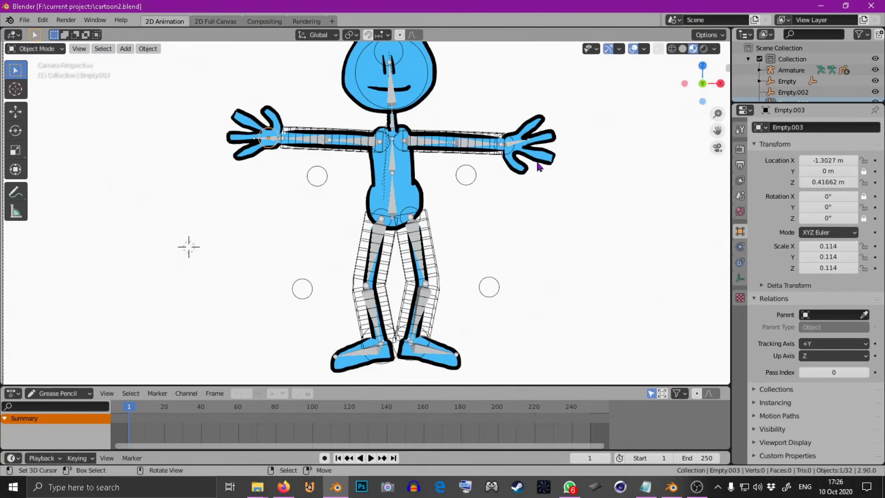
# Step: Duplicate the hand's control empty onto the hips and scale the copy to about 0.467
pyautogui.scroll(1, 521, 180)
pyautogui.keyDown('shift'); pyautogui.moveTo(507, 192); pyautogui.dragTo(441, 223, button='middle'); pyautogui.keyUp('shift')
pyautogui.scroll(2, 415, 223)
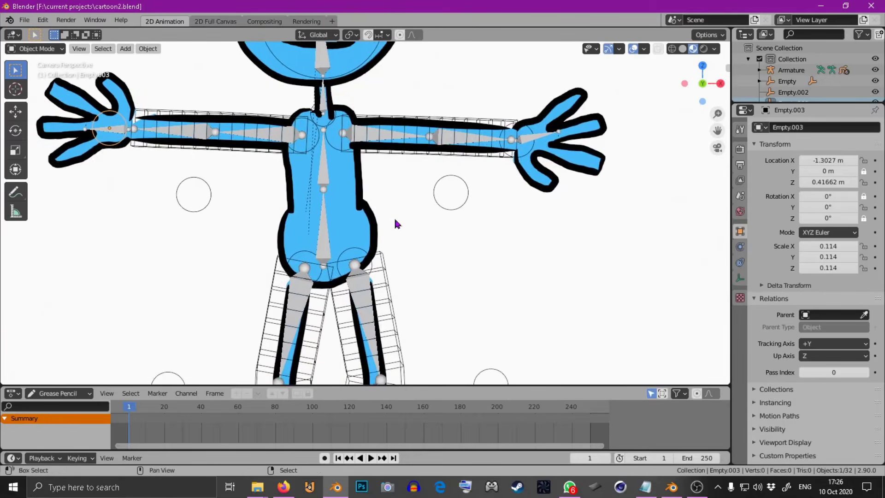
pyautogui.scroll(-1, 456, 242)
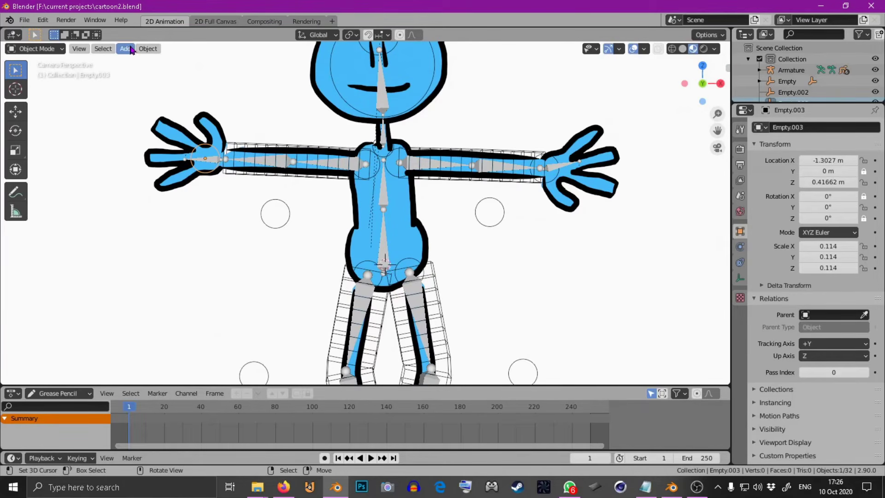
pyautogui.hotkey('shift', 'd')
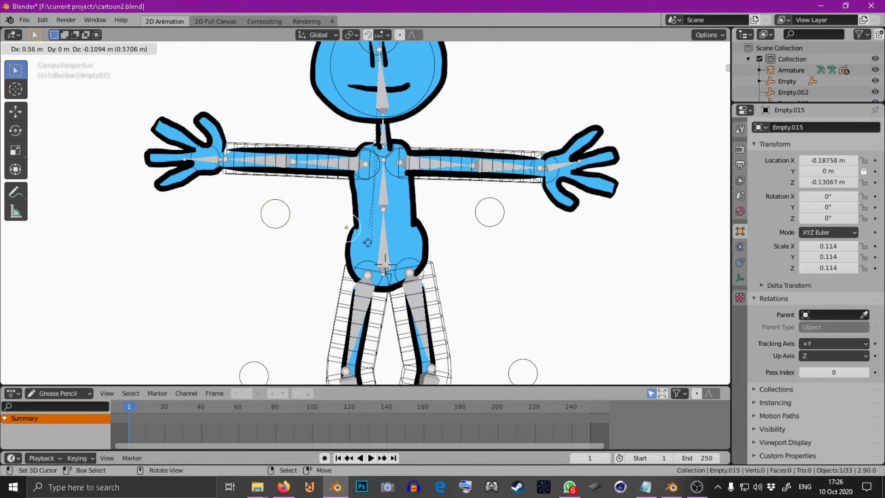
pyautogui.click(446, 247)
pyautogui.press('s')
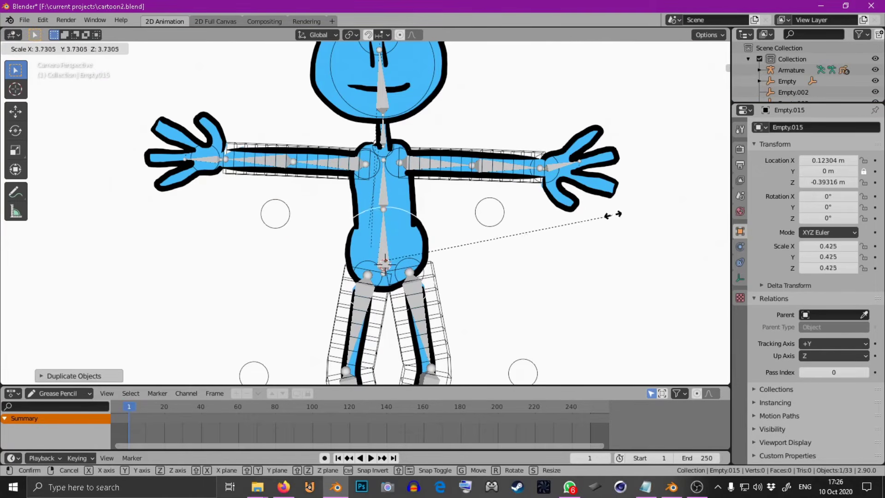
pyautogui.click(635, 214)
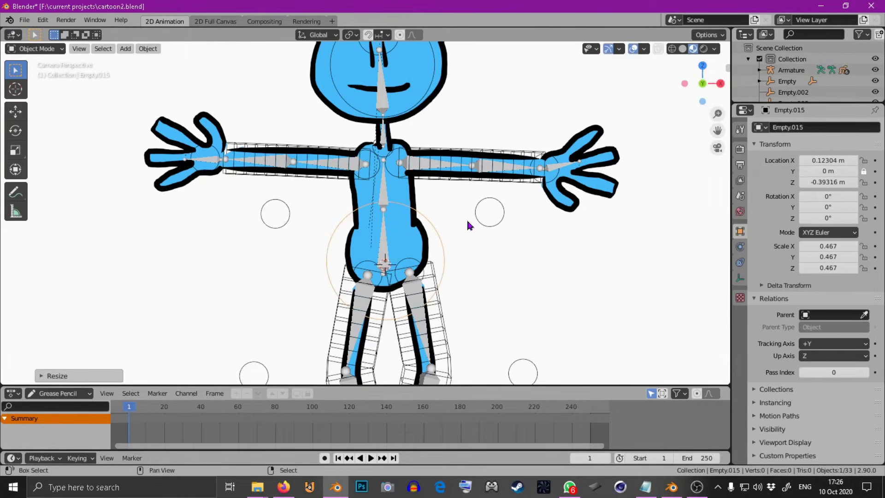
# Step: Duplicate the hip empty up to the chest, scale the copy to about 0.296 and center it on the upper torso joint
pyautogui.hotkey('shift', 'd')
pyautogui.click(467, 126)
pyautogui.press('s')
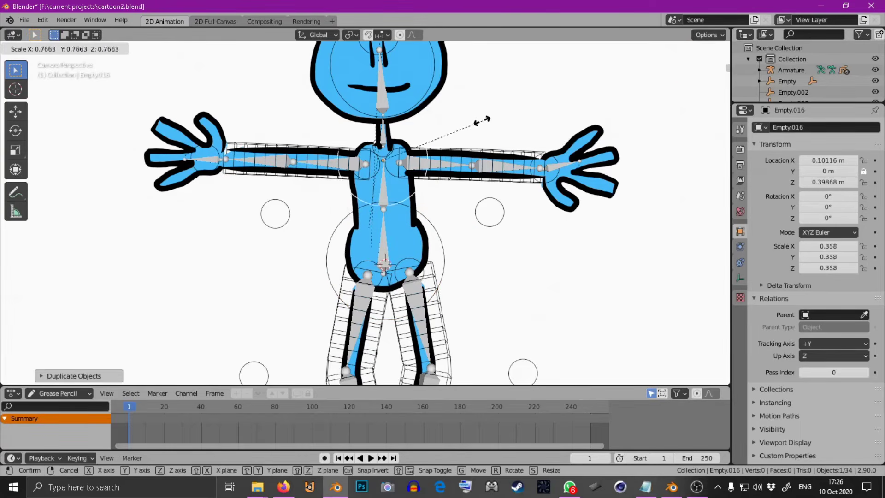
pyautogui.click(467, 126)
pyautogui.press('g')
pyautogui.click(437, 158)
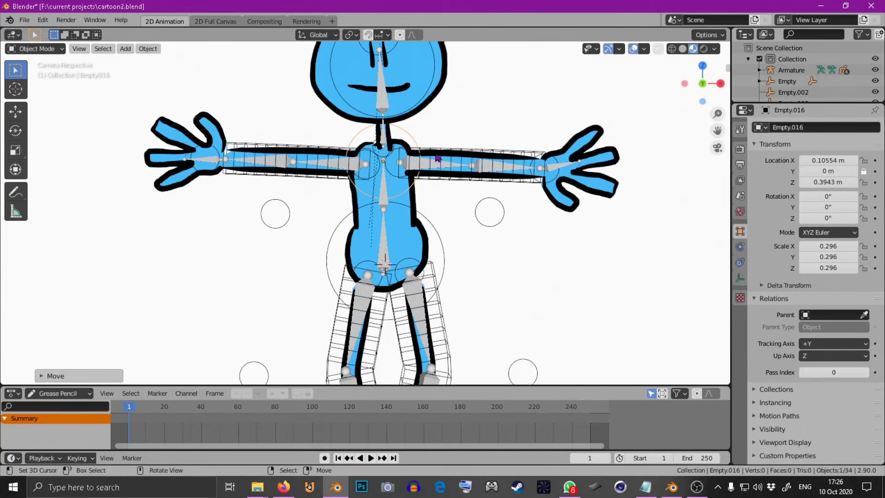
# Step: Delete the upper torso bone from the armature
pyautogui.scroll(2, 389, 208)
pyautogui.click(391, 208)
pyautogui.click(37, 48)
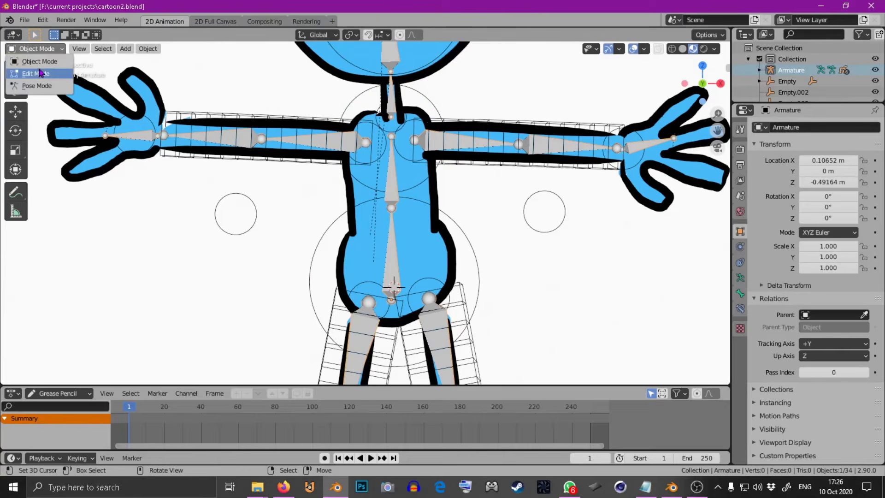
pyautogui.click(41, 72)
pyautogui.press('x')
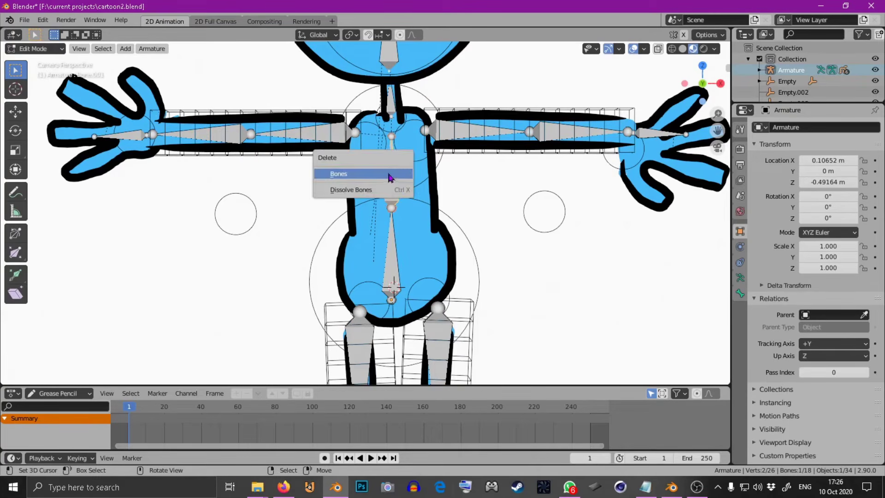
pyautogui.click(388, 174)
# Step: Extend the remaining torso bone's tip along Z up to shoulder height, then return to Object Mode
pyautogui.press('g')
pyautogui.press('z')
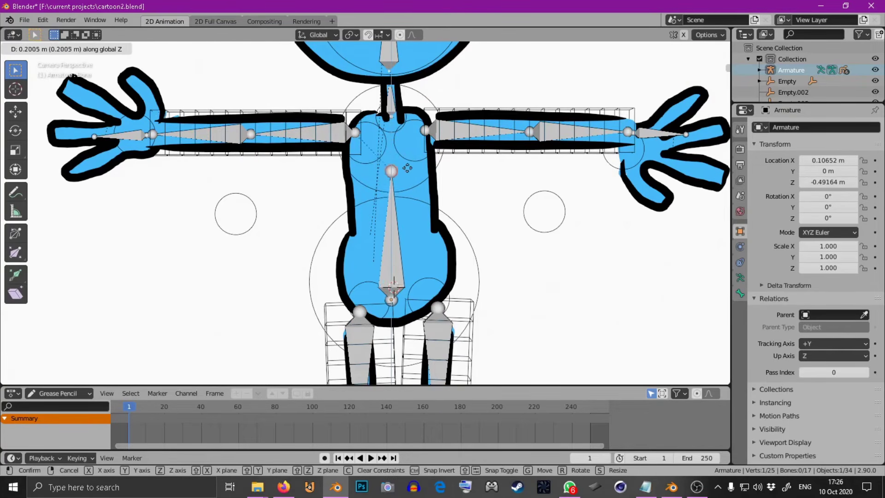
pyautogui.click(415, 135)
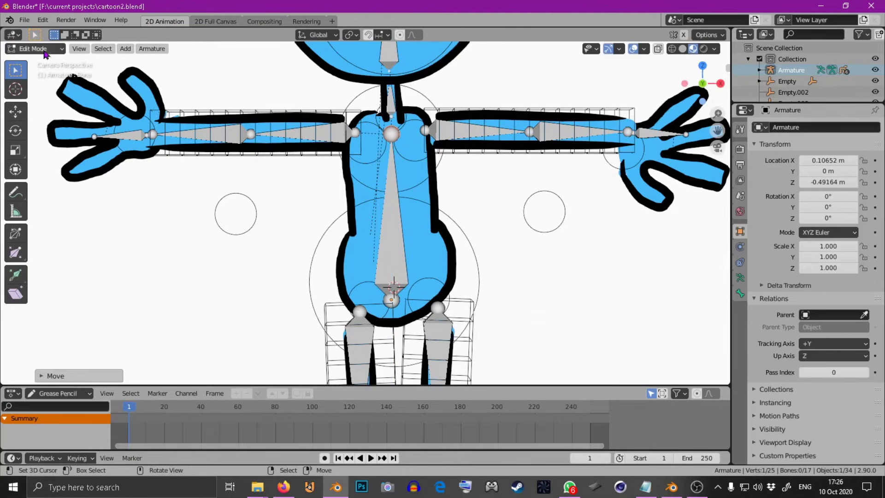
pyautogui.click(46, 52)
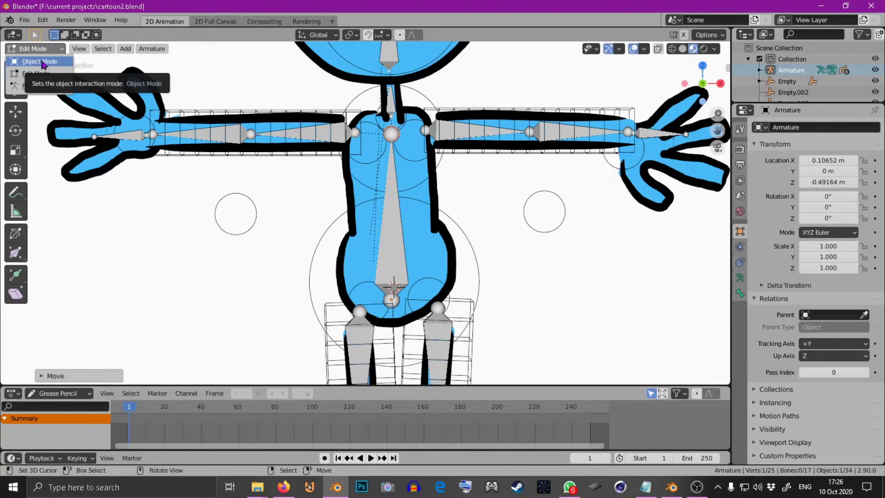
pyautogui.press('Escape')
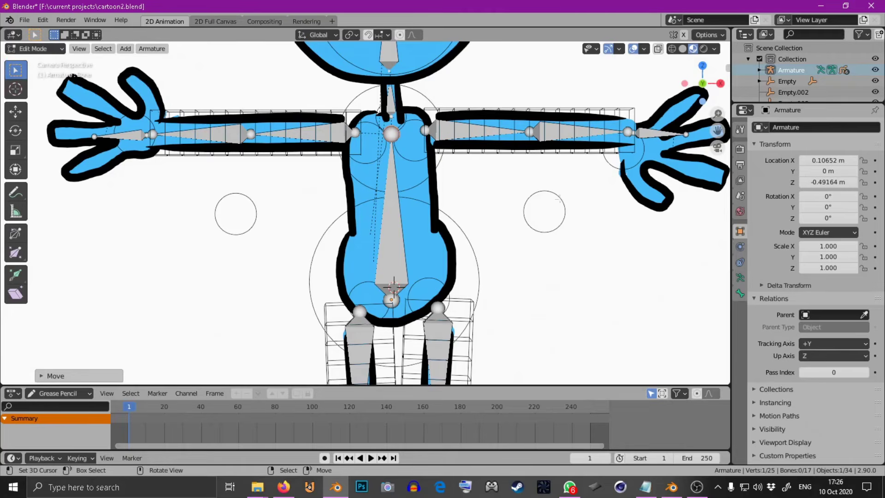
pyautogui.click(39, 48)
pyautogui.click(37, 60)
pyautogui.scroll(-3, 389, 203)
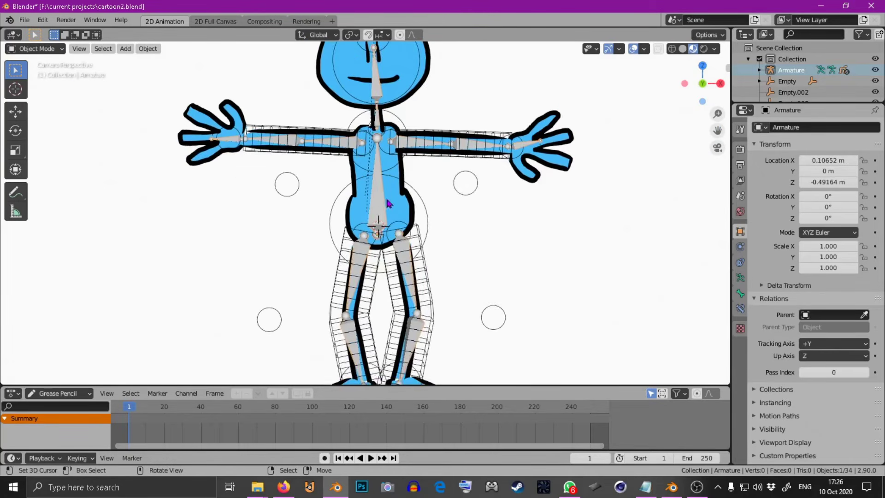
# Step: Add a Copy Location constraint to the torso bone with the hip empty, Empty.015, as its target
pyautogui.scroll(2, 388, 203)
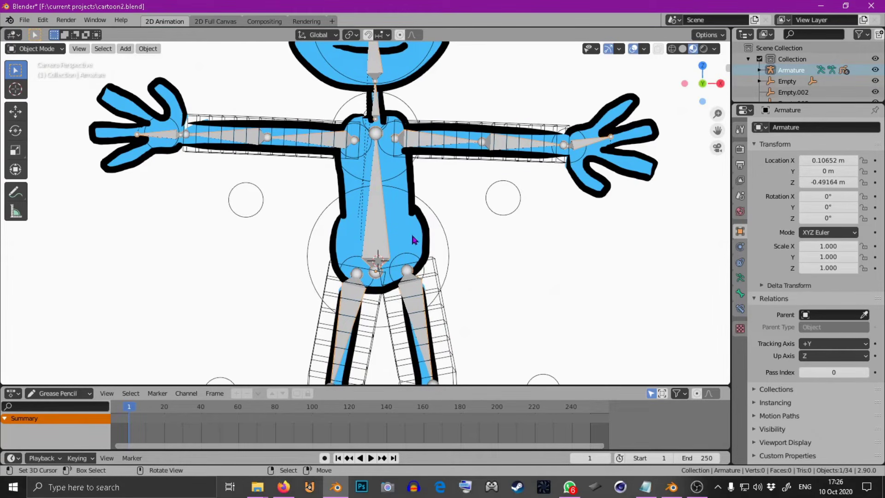
pyautogui.click(35, 49)
pyautogui.click(37, 83)
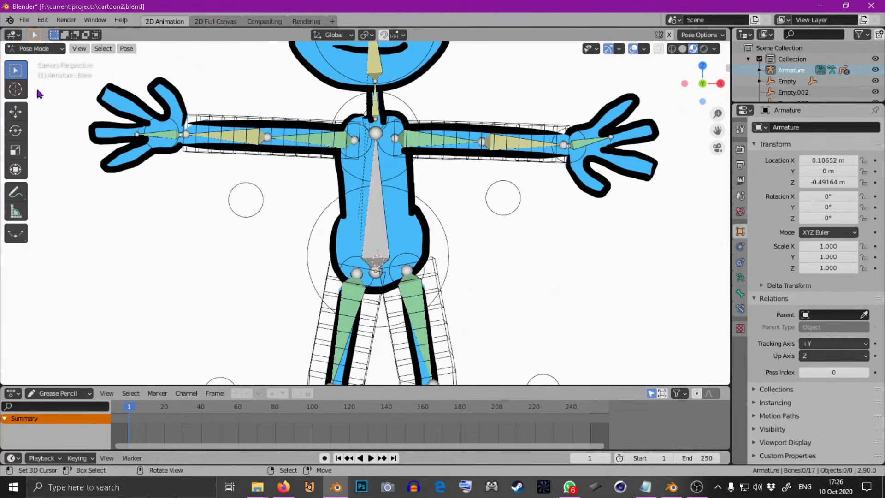
pyautogui.click(740, 311)
pyautogui.click(789, 127)
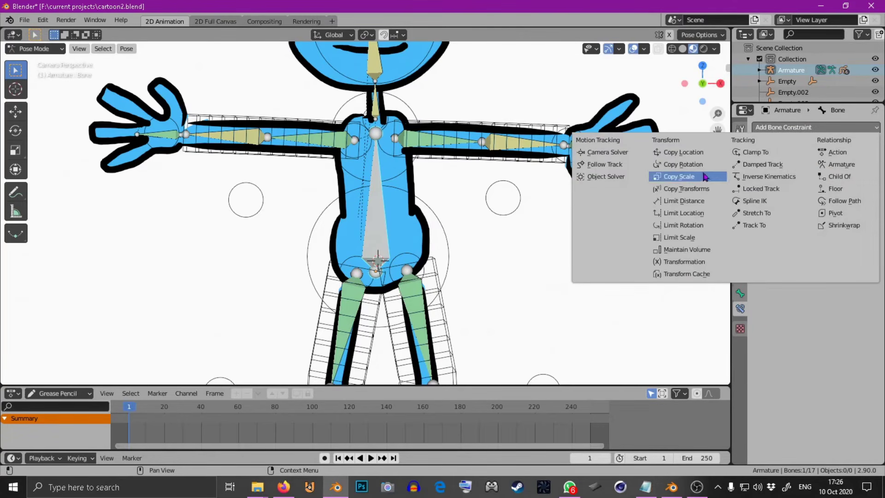
pyautogui.click(692, 152)
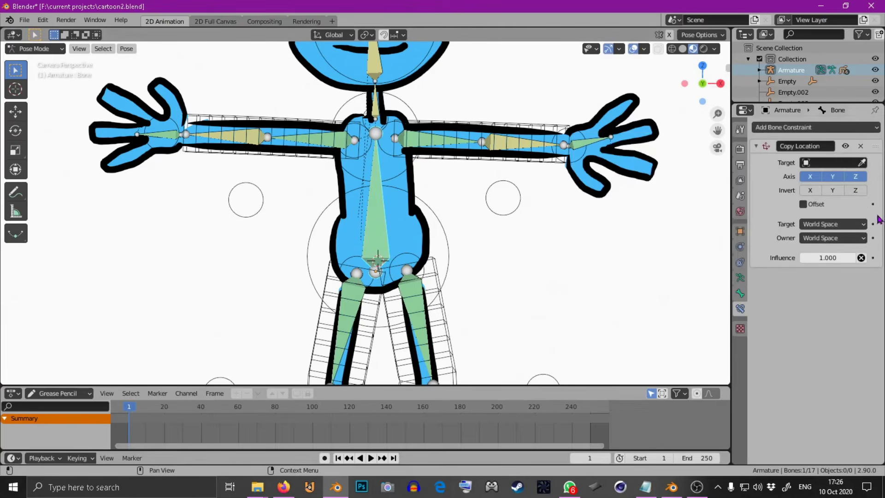
pyautogui.click(856, 162)
pyautogui.click(832, 300)
pyautogui.click(862, 163)
pyautogui.click(329, 202)
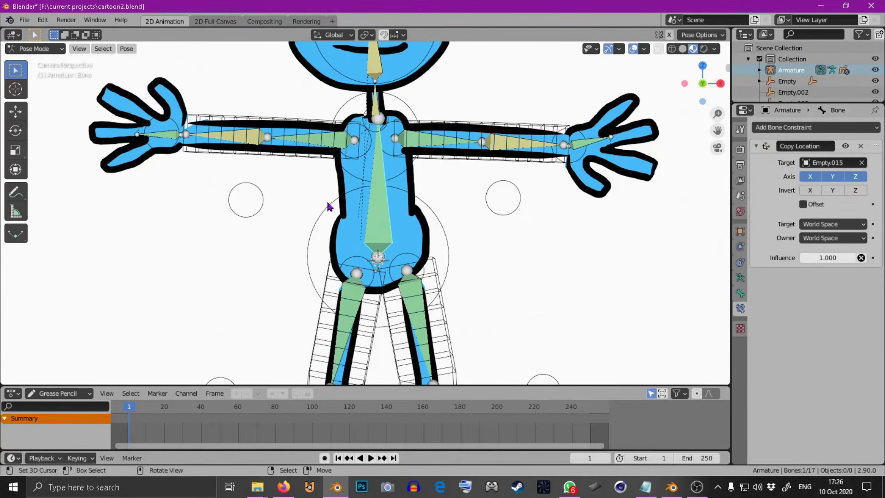
# Step: Lower the torso bone's tip slightly in Edit Mode to shorten the bone, then return to Object Mode
pyautogui.scroll(2, 355, 207)
pyautogui.click(35, 49)
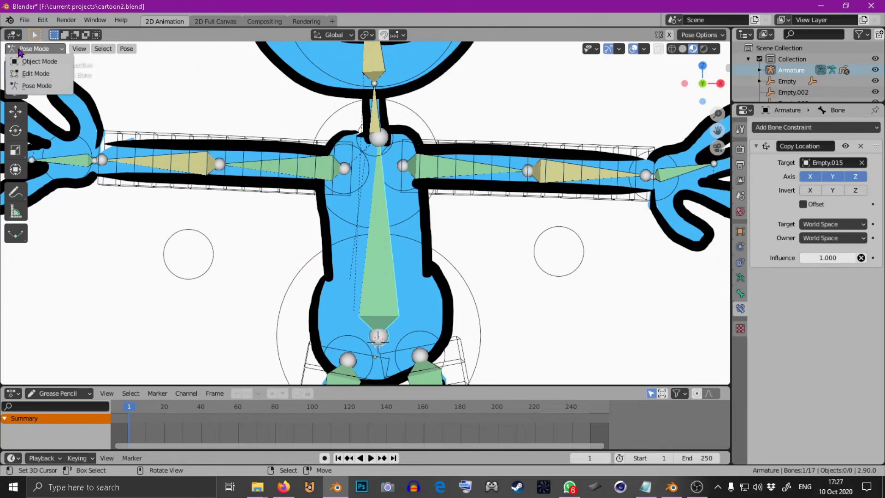
pyautogui.click(32, 70)
pyautogui.press('g')
pyautogui.click(420, 175)
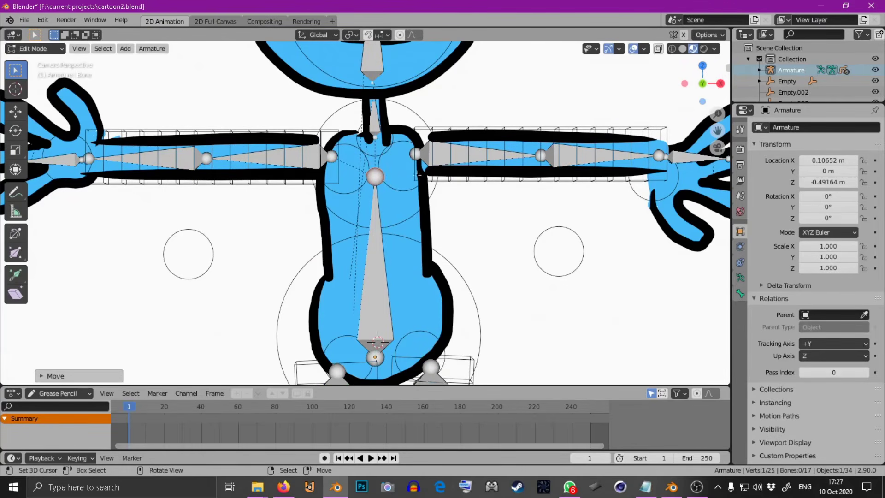
pyautogui.click(34, 48)
pyautogui.click(29, 59)
pyautogui.scroll(-2, 318, 197)
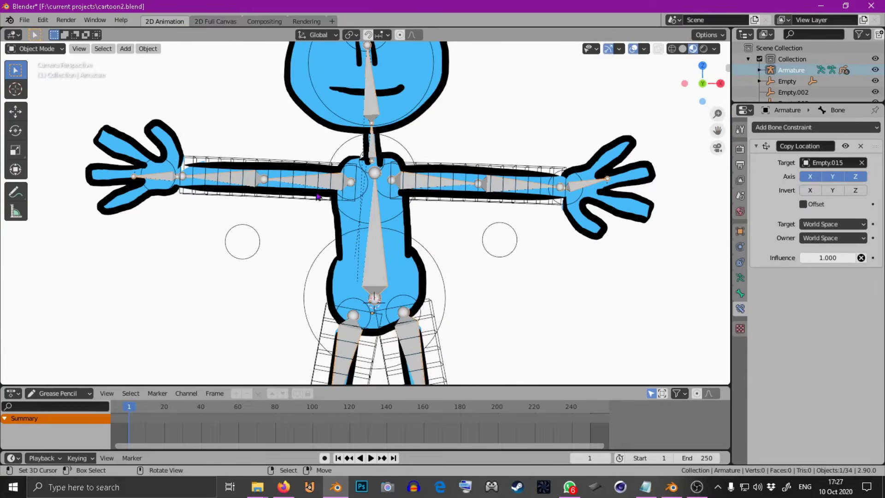
# Step: Move the hip empty down to about X 0.101 m and Z -0.455 m to realign the torso bone
pyautogui.click(431, 252)
pyautogui.press('g')
pyautogui.click(418, 243)
pyautogui.scroll(2, 399, 194)
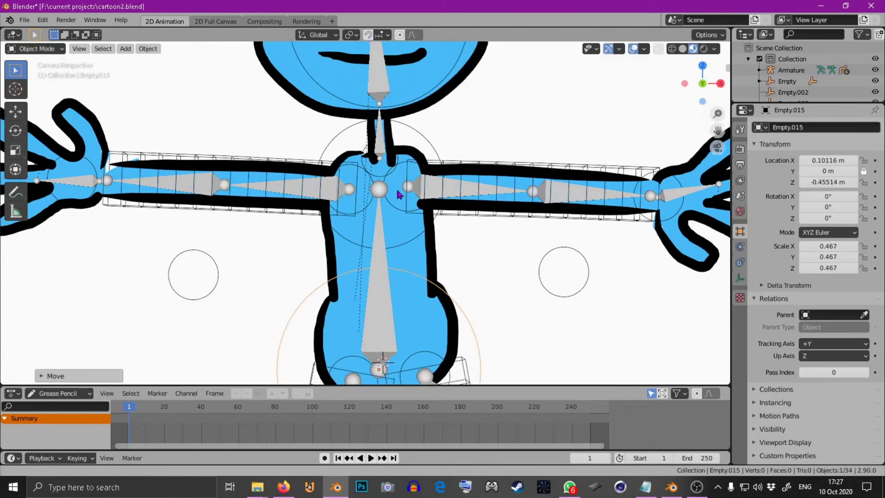
# Step: Add an Inverse Kinematics constraint to the torso bone targeting the chest empty, Empty.016, with a chain length of 1
pyautogui.click(384, 216)
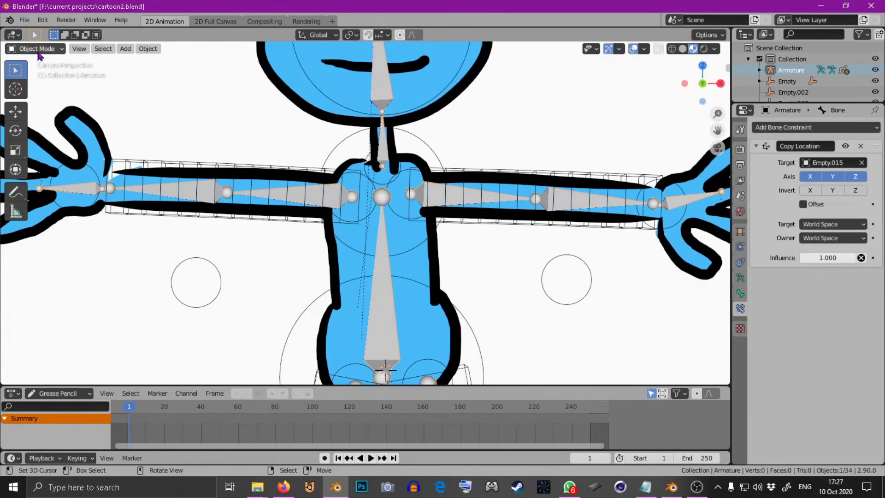
pyautogui.click(39, 51)
pyautogui.click(34, 85)
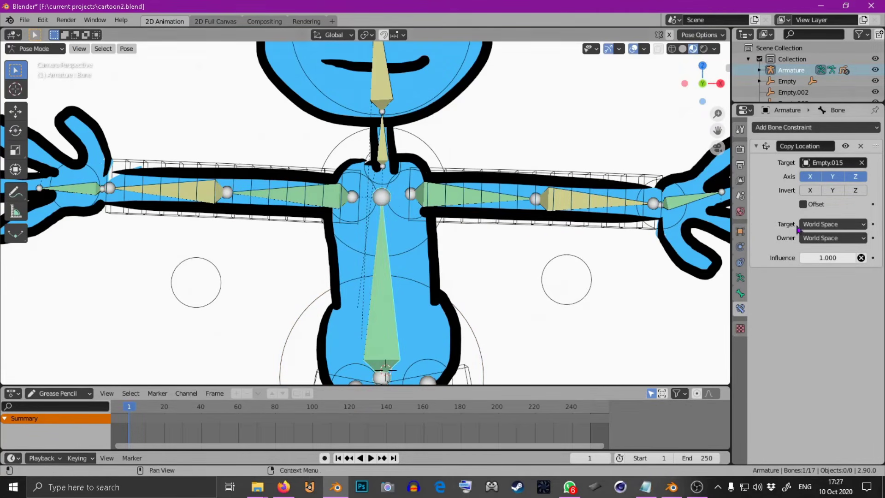
pyautogui.click(784, 128)
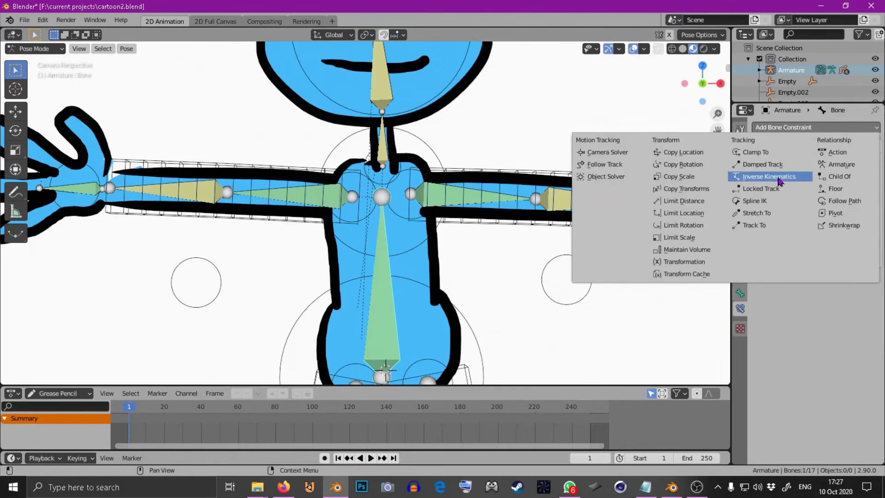
pyautogui.click(780, 181)
pyautogui.click(862, 294)
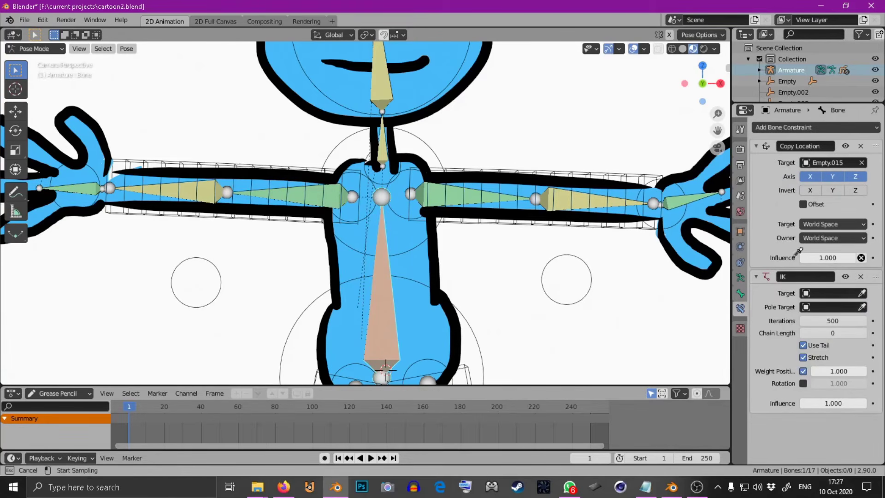
pyautogui.click(420, 144)
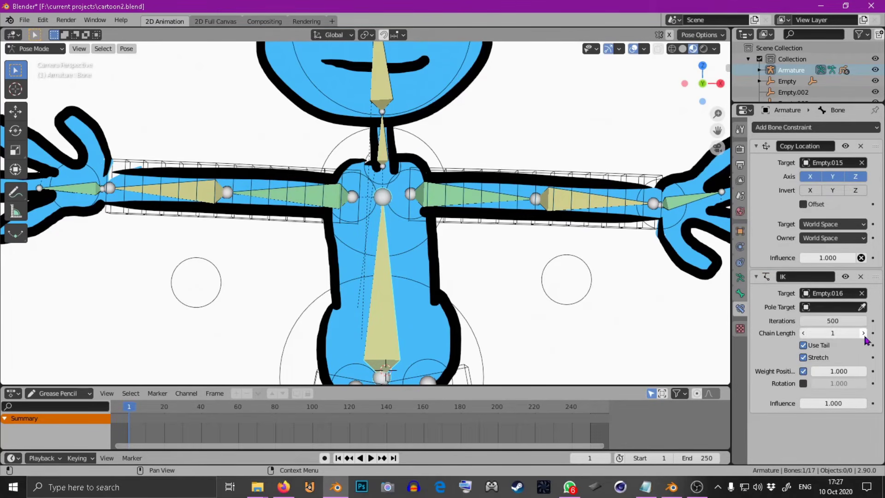
pyautogui.scroll(-4, 420, 232)
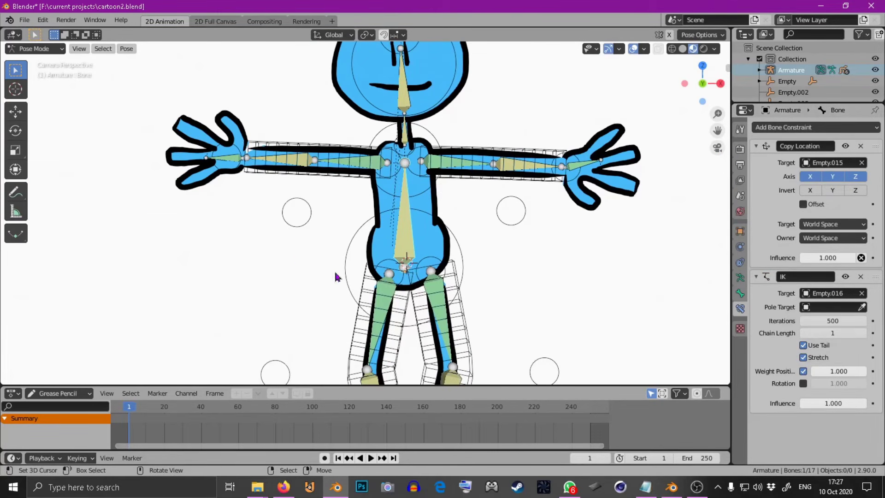
pyautogui.scroll(-2, 420, 207)
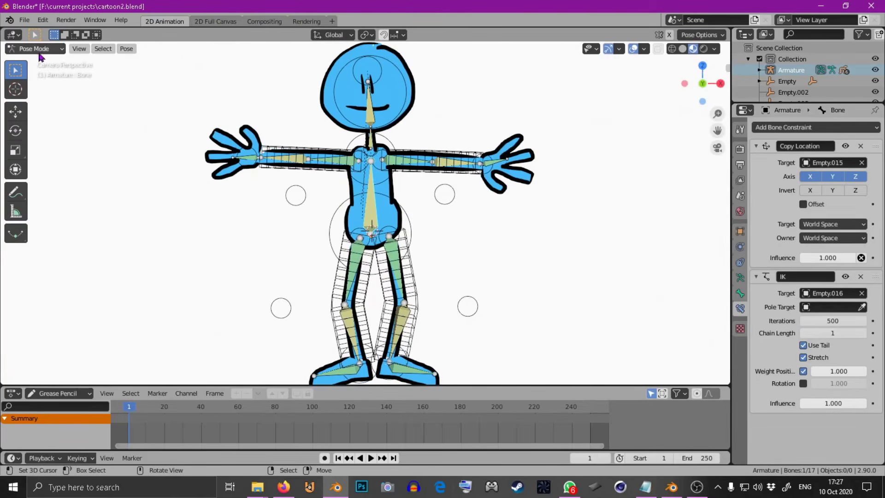
pyautogui.click(39, 49)
pyautogui.click(36, 59)
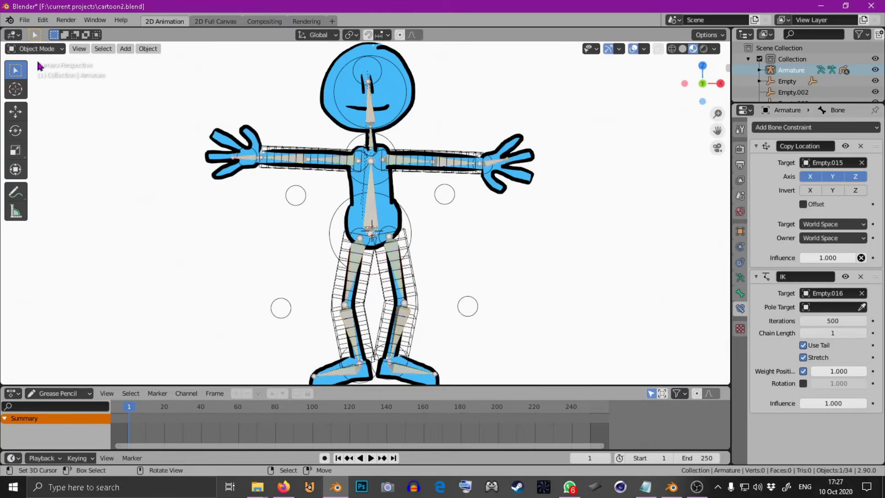
# Step: Try moving the chest empty to test the torso bone's response
pyautogui.scroll(2, 453, 174)
pyautogui.scroll(2, 453, 174)
pyautogui.scroll(-4, 429, 223)
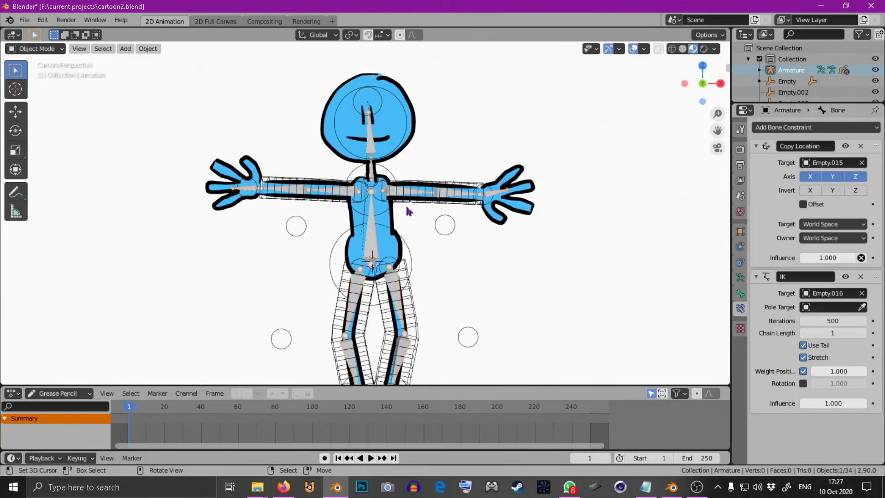
pyautogui.scroll(2, 407, 210)
pyautogui.click(400, 158)
pyautogui.press('g')
pyautogui.press('Escape')
pyautogui.scroll(3, 439, 233)
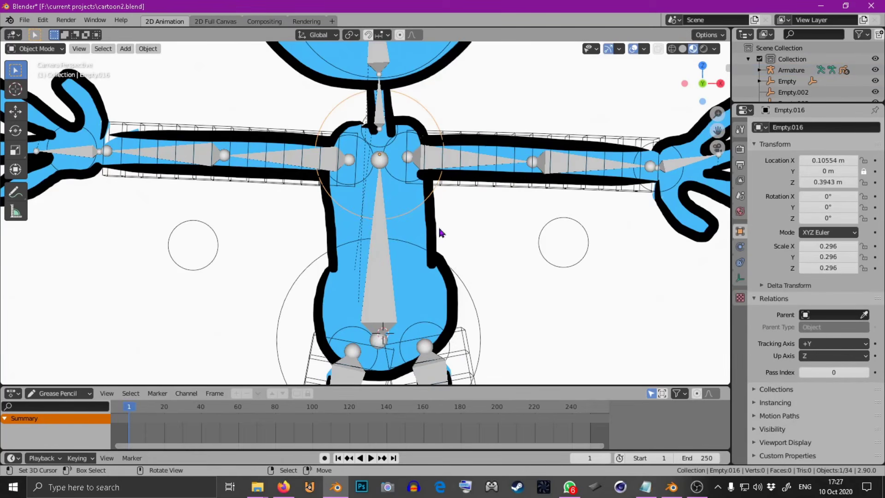
# Step: Parent the torso drawing, Stroke.005, to the torso bone of the armature
pyautogui.click(434, 234)
pyautogui.scroll(-2, 398, 217)
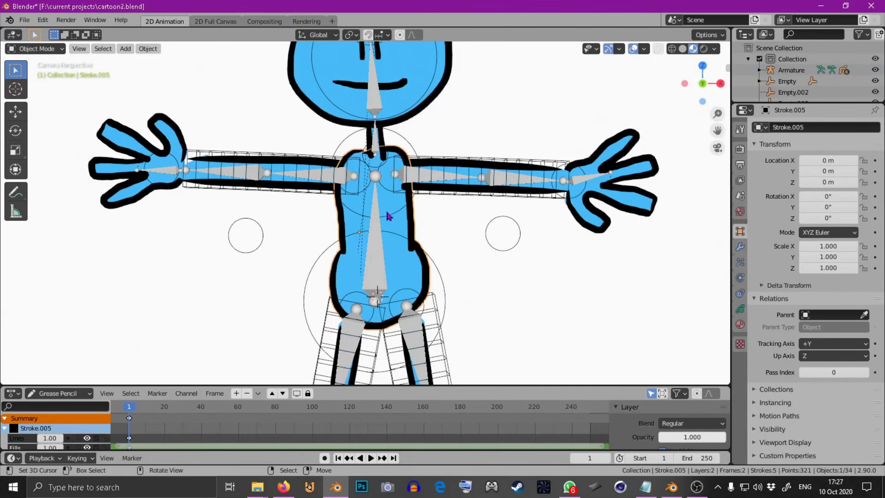
pyautogui.keyDown('shift'); pyautogui.click(376, 243); pyautogui.keyUp('shift')
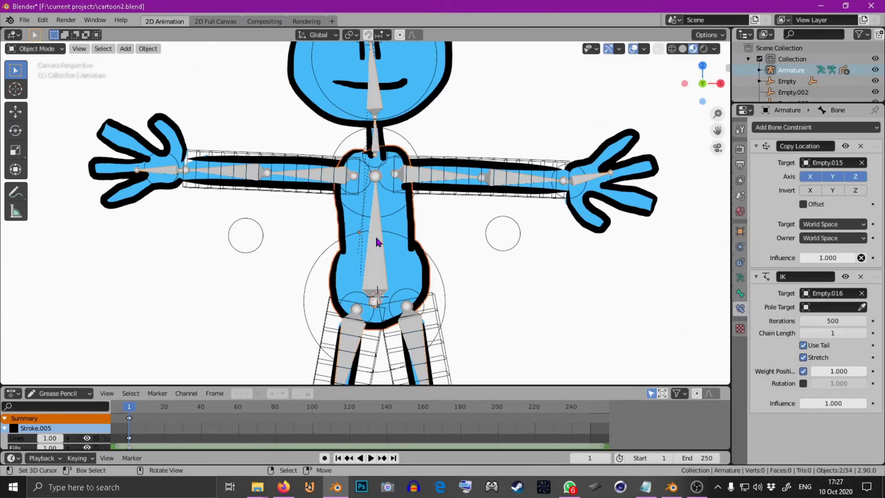
pyautogui.hotkey('ctrl', 'p')
pyautogui.click(322, 305)
pyautogui.scroll(-2, 405, 191)
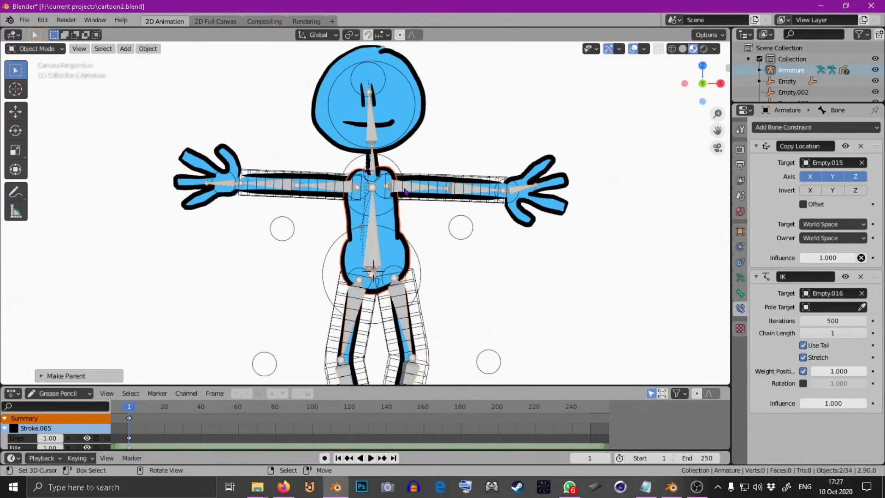
# Step: Parent the two shoulder empties, Empty.004 and Empty.007, and the neck-base empty, Empty.003, to the torso bone
pyautogui.moveTo(399, 167)
pyautogui.mouseDown()
pyautogui.moveTo(417, 164)
pyautogui.moveTo(387, 156)
pyautogui.mouseUp()
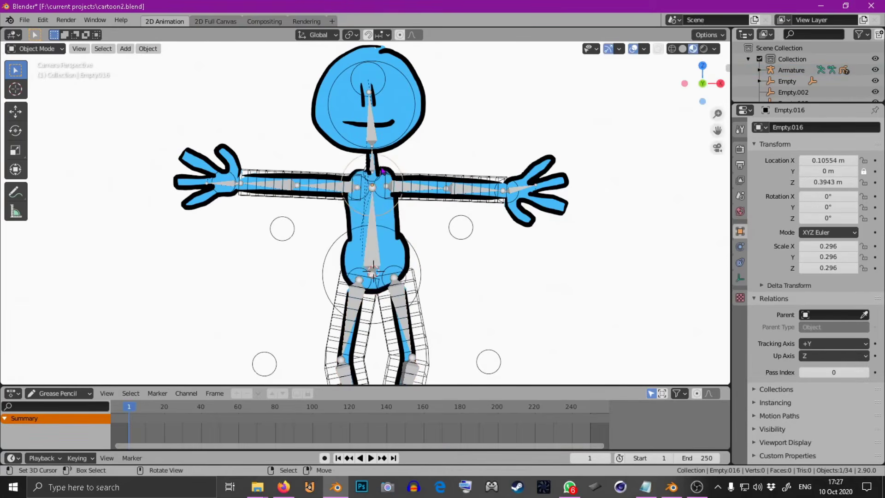
pyautogui.scroll(3, 385, 154)
pyautogui.scroll(2, 385, 153)
pyautogui.keyDown('shift'); pyautogui.moveTo(385, 153); pyautogui.dragTo(381, 187, button='middle'); pyautogui.keyUp('shift')
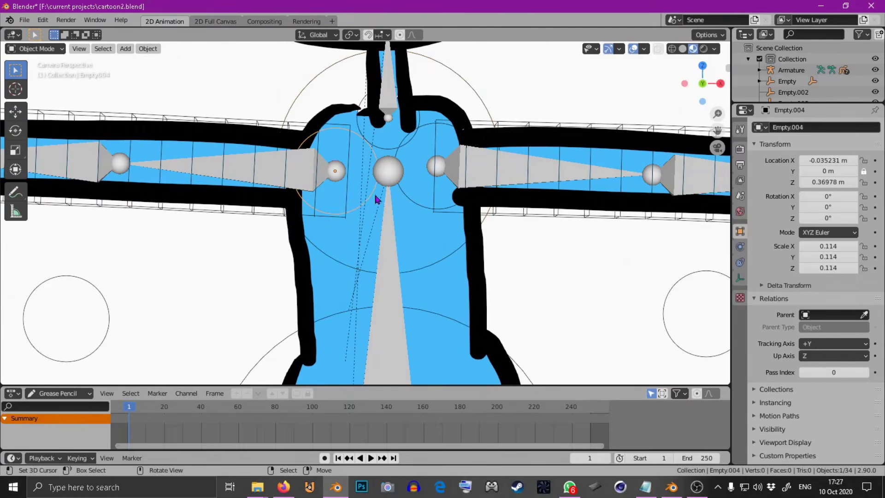
pyautogui.keyDown('shift'); pyautogui.scroll(2, 375, 248); pyautogui.keyUp('shift')
pyautogui.scroll(2, 391, 194)
pyautogui.keyDown('shift'); pyautogui.click(390, 189); pyautogui.keyUp('shift')
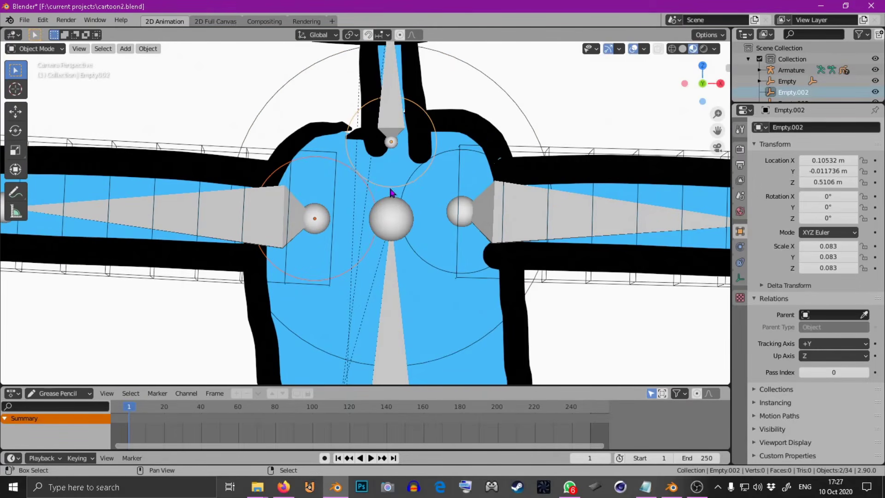
pyautogui.keyDown('shift'); pyautogui.click(416, 180); pyautogui.keyUp('shift')
pyautogui.scroll(-4, 415, 179)
pyautogui.scroll(2, 381, 206)
pyautogui.scroll(-1, 386, 208)
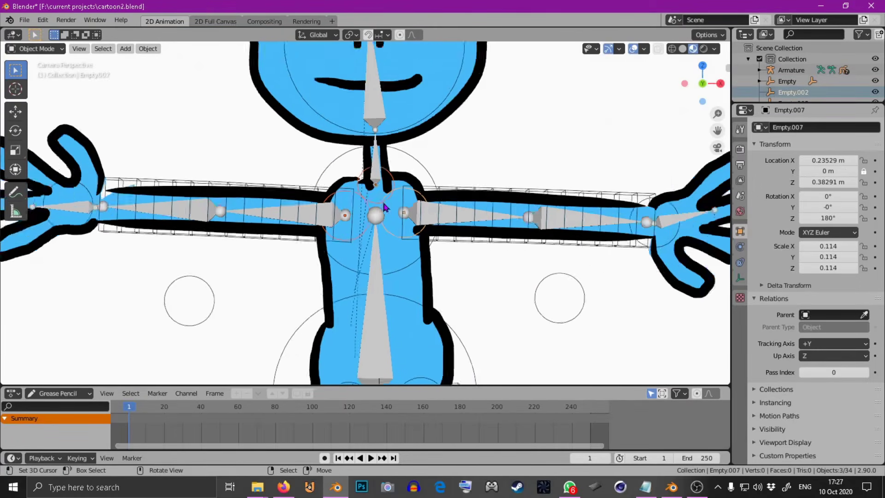
pyautogui.keyDown('shift'); pyautogui.click(379, 275); pyautogui.keyUp('shift')
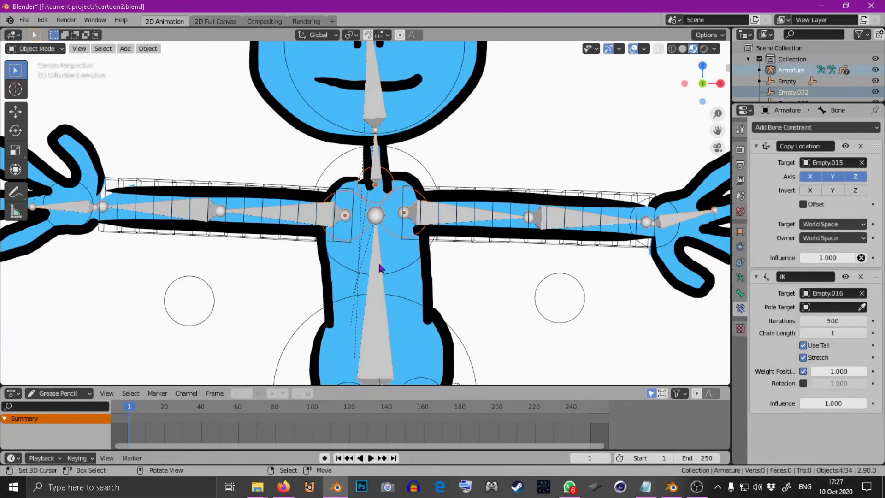
pyautogui.hotkey('ctrl', 'p')
pyautogui.click(364, 318)
pyautogui.scroll(-3, 387, 235)
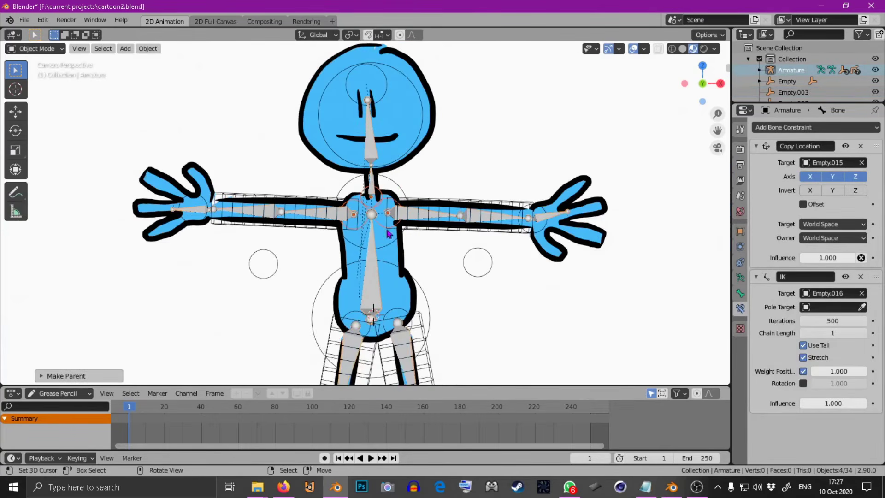
# Step: Try moving the chest empty, Empty.016, to test how the torso, neck and arms follow, and cancel the move
pyautogui.click(399, 184)
pyautogui.press('g')
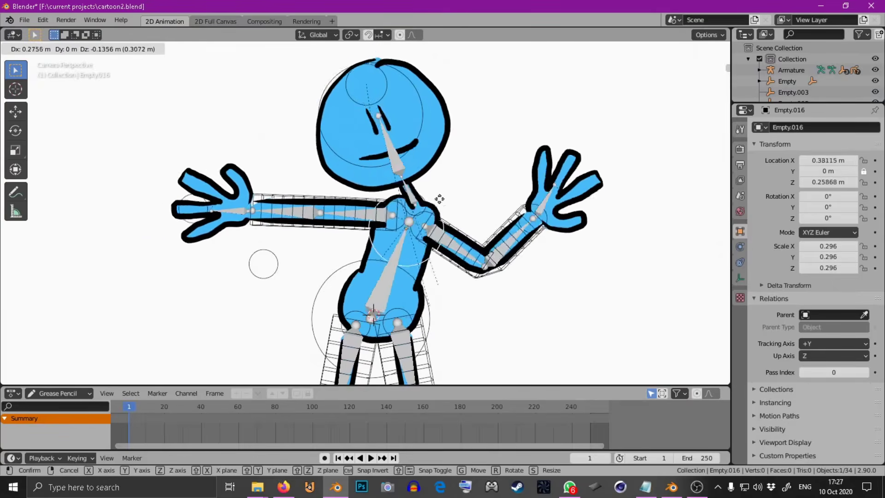
pyautogui.rightClick(423, 206)
# Step: Parent the two empties at the tops of the legs to the hip empty, Empty.015, as Object
pyautogui.scroll(-3, 423, 206)
pyautogui.scroll(6, 381, 215)
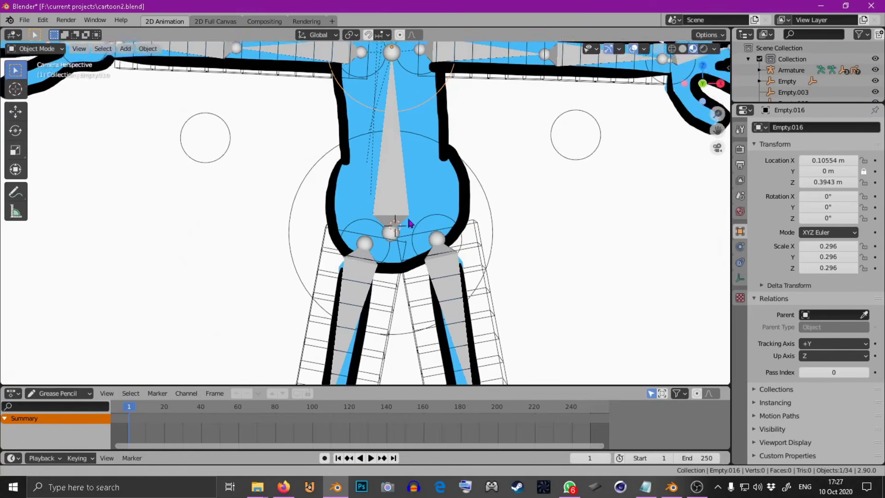
pyautogui.click(393, 206)
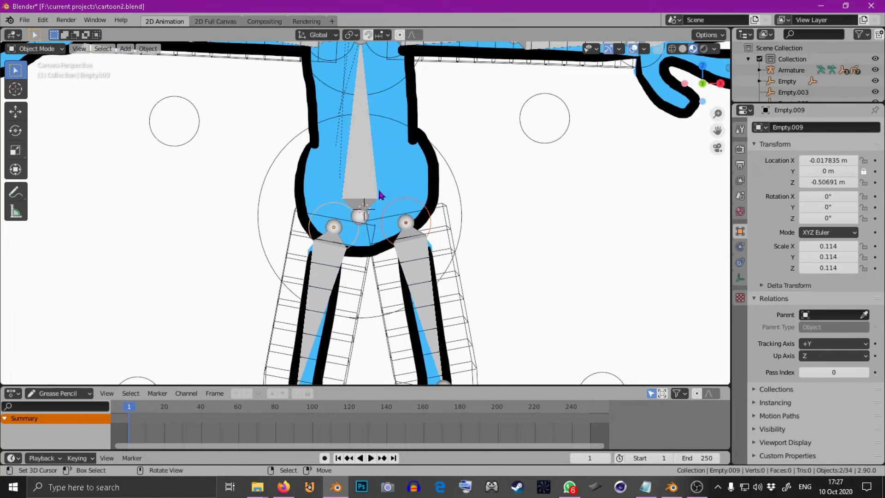
pyautogui.click(456, 191)
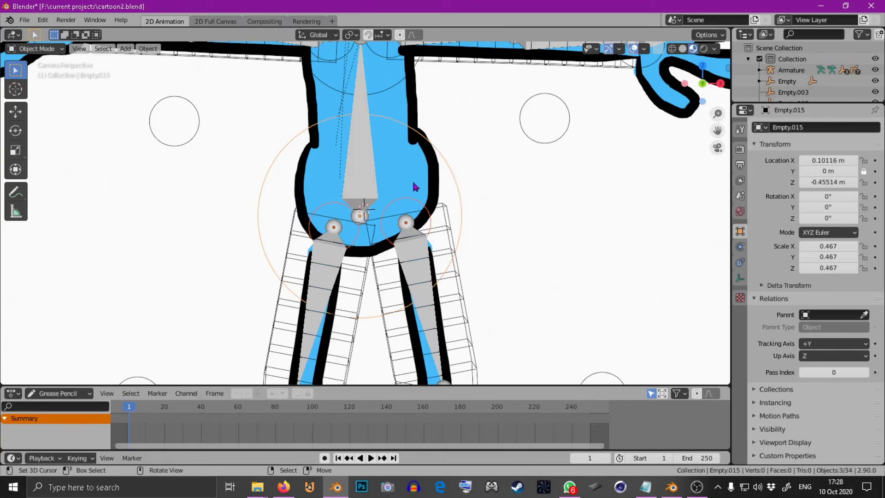
pyautogui.hotkey('ctrl', 'p')
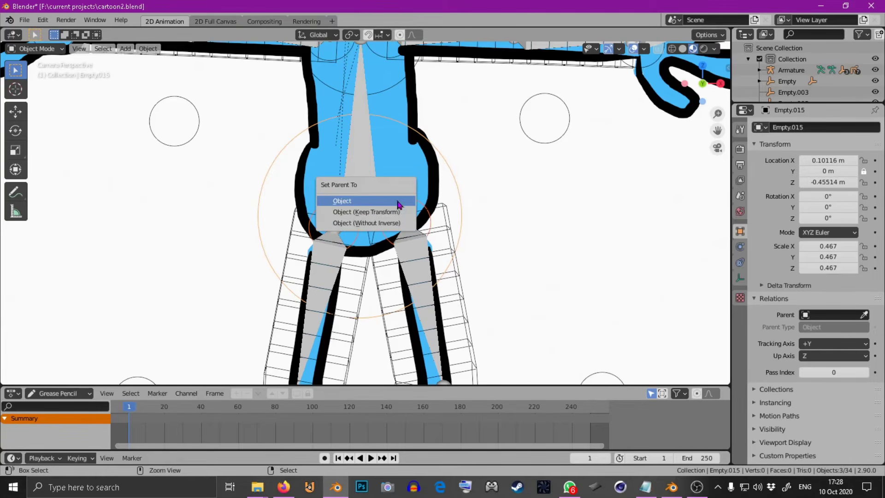
pyautogui.click(355, 201)
pyautogui.scroll(-5, 421, 184)
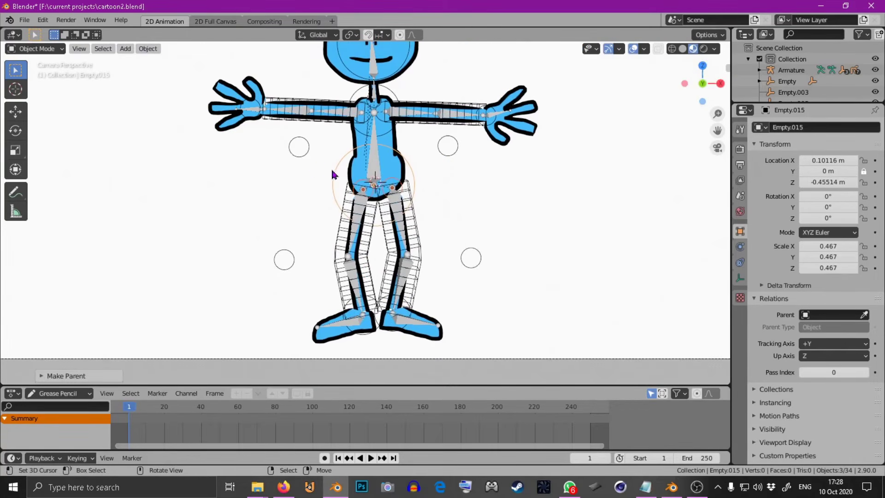
# Step: Try moving the hip empty alone and together with the chest empty to test the body's response, restoring the pose each time
pyautogui.press('g')
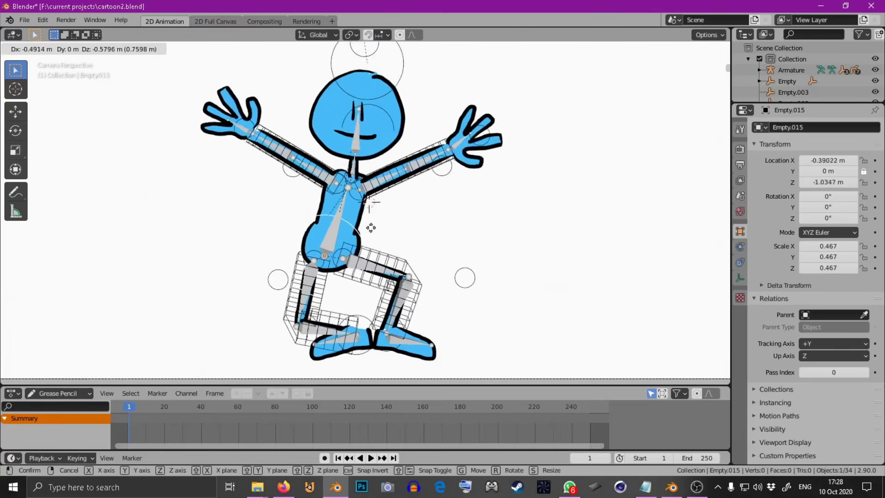
pyautogui.click(431, 226)
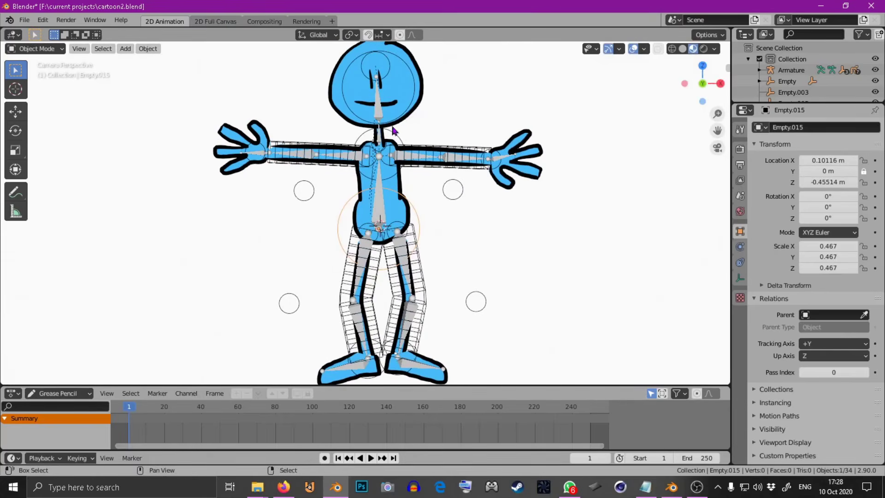
pyautogui.press('Home')
pyautogui.press('g')
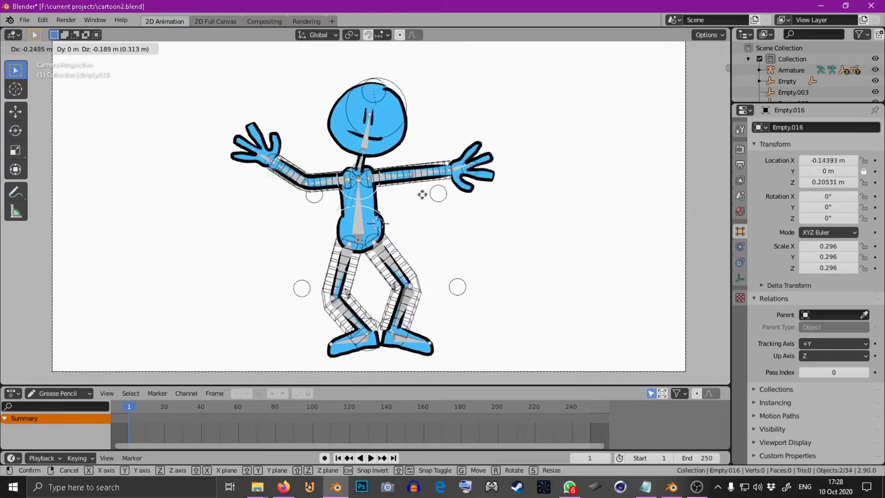
pyautogui.click(455, 193)
pyautogui.scroll(2, 455, 193)
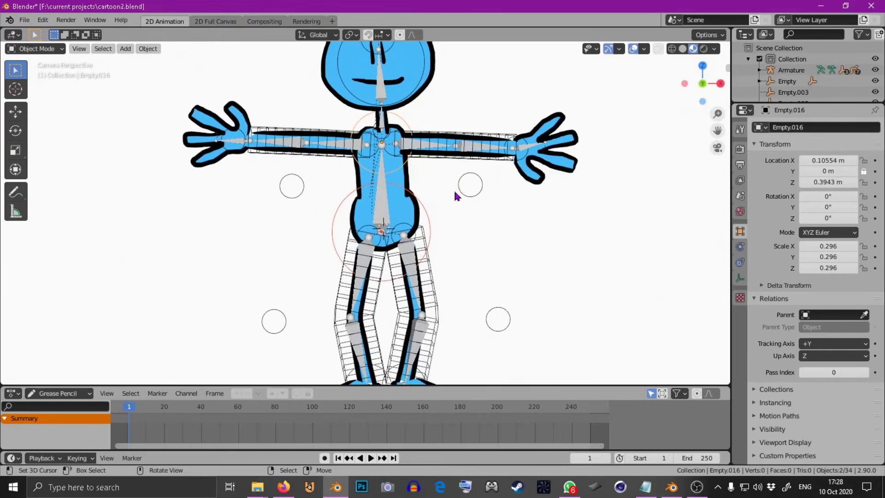
pyautogui.scroll(-2, 454, 199)
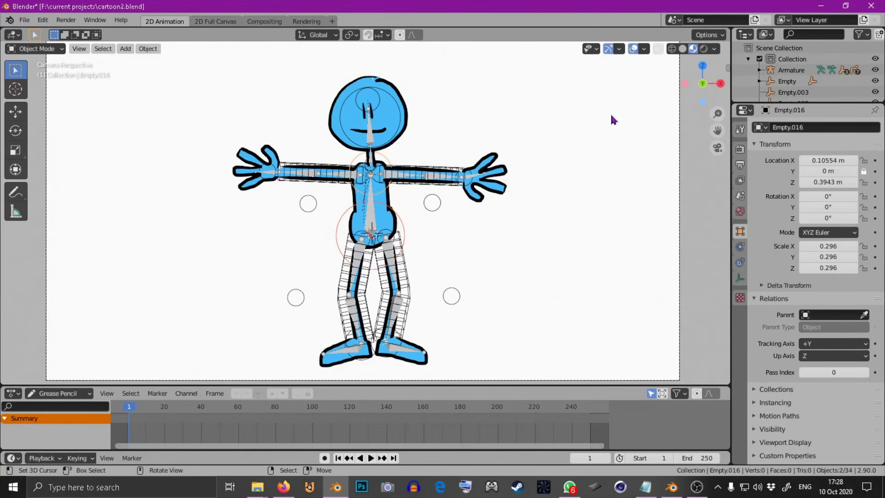
# Step: Hide the Lattice and Armature object types in the viewport
pyautogui.click(593, 51)
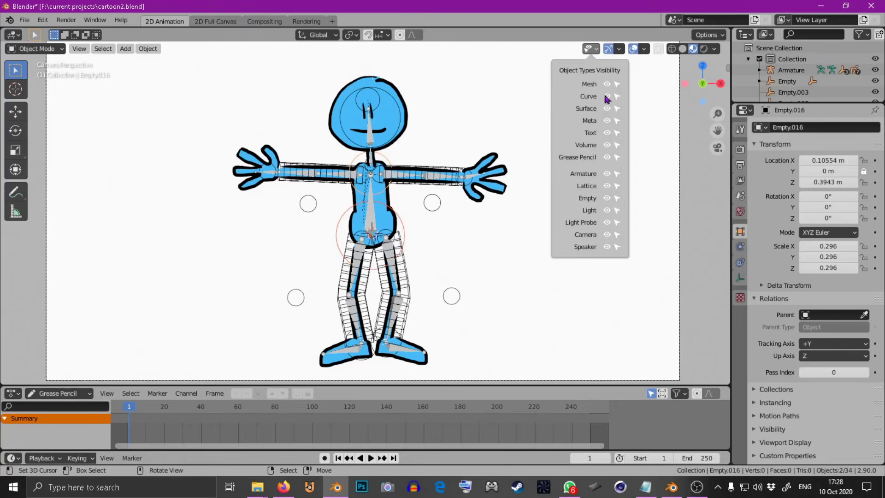
pyautogui.click(607, 186)
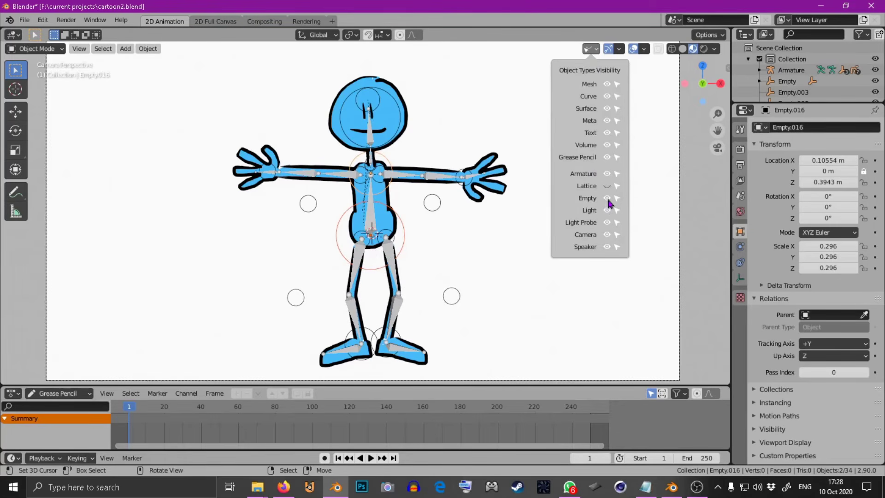
pyautogui.click(607, 174)
# Step: Try moving the hip empty with the bones and lattices hidden, and cancel the move
pyautogui.scroll(3, 444, 197)
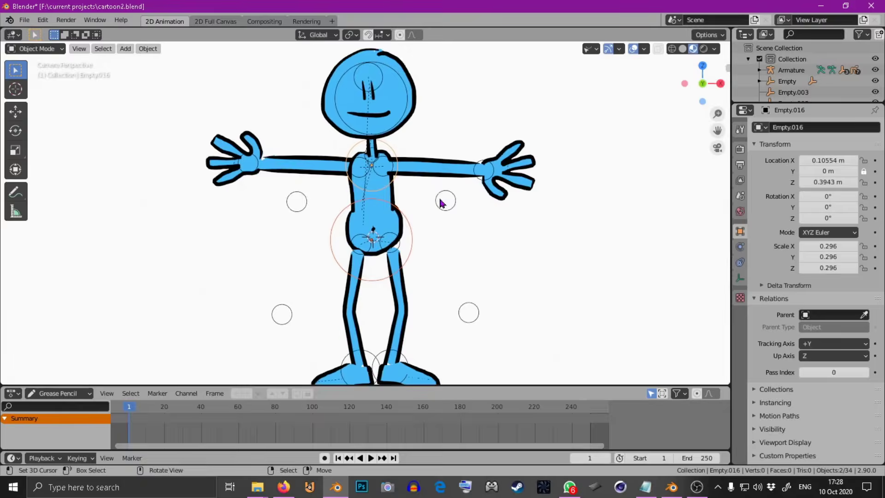
pyautogui.keyDown('shift'); pyautogui.scroll(2, 446, 211); pyautogui.keyUp('shift')
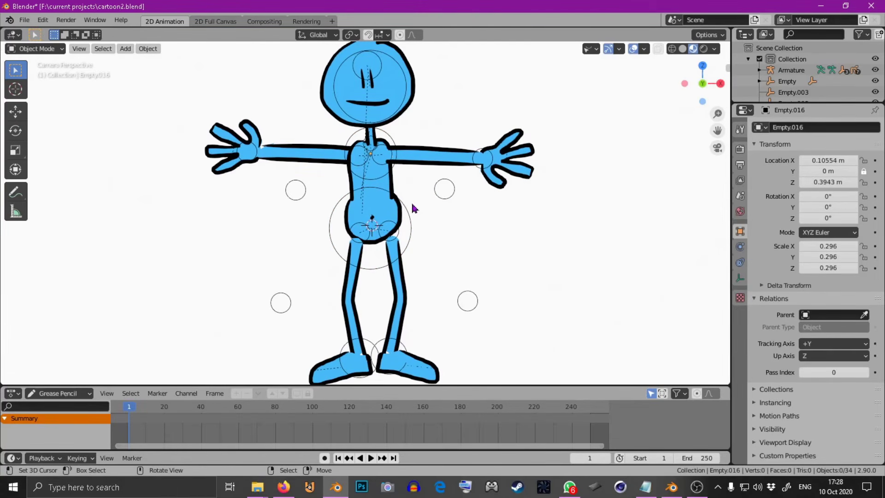
pyautogui.click(414, 221)
pyautogui.press('g')
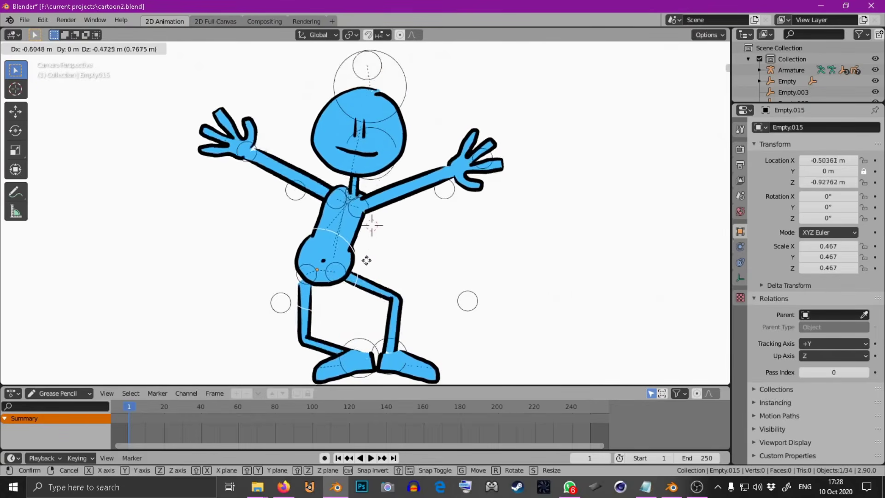
pyautogui.rightClick(367, 260)
# Step: Move the two leg-top empties up together within the pelvis, placing Empty.009 at about Z -0.365 m
pyautogui.scroll(3, 414, 239)
pyautogui.click(367, 234)
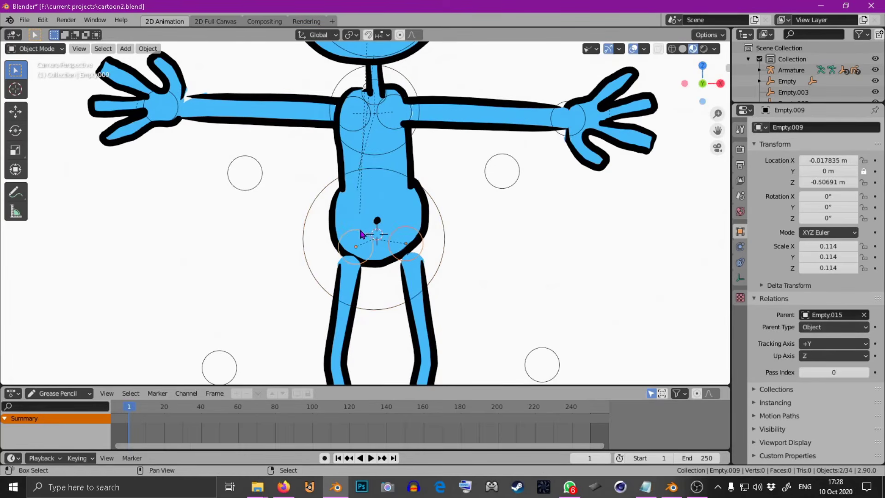
pyautogui.press('g')
pyautogui.click(363, 212)
pyautogui.scroll(-2, 400, 279)
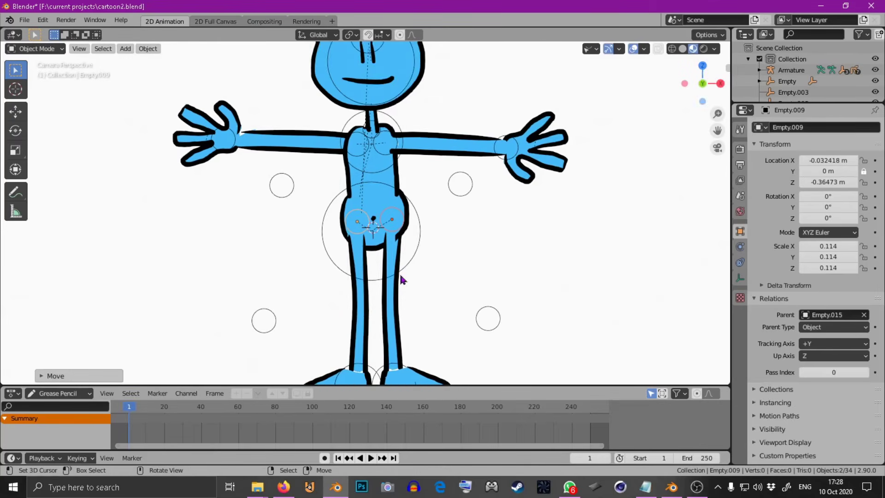
# Step: Raise both foot control empties together to bend the knees, placing Empty.013 at about Z -1.64 m
pyautogui.keyDown('shift'); pyautogui.scroll(-3, 413, 253); pyautogui.keyUp('shift')
pyautogui.click(400, 351)
pyautogui.press('g')
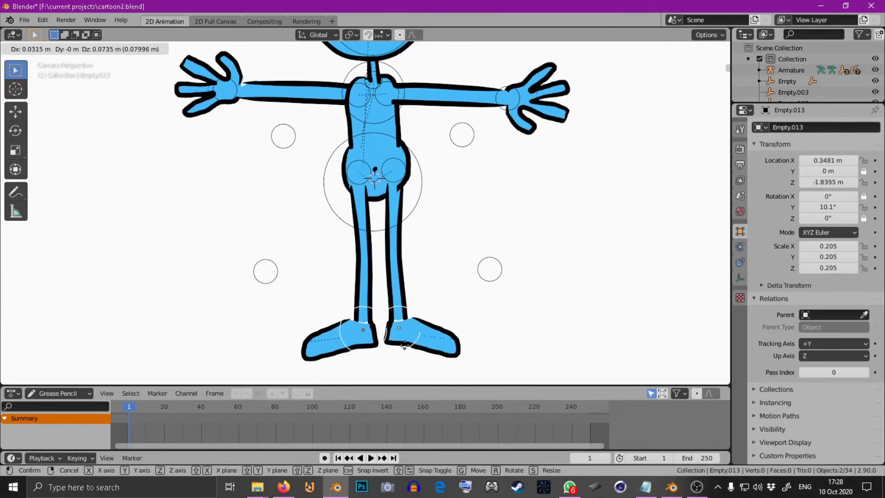
pyautogui.click(399, 362)
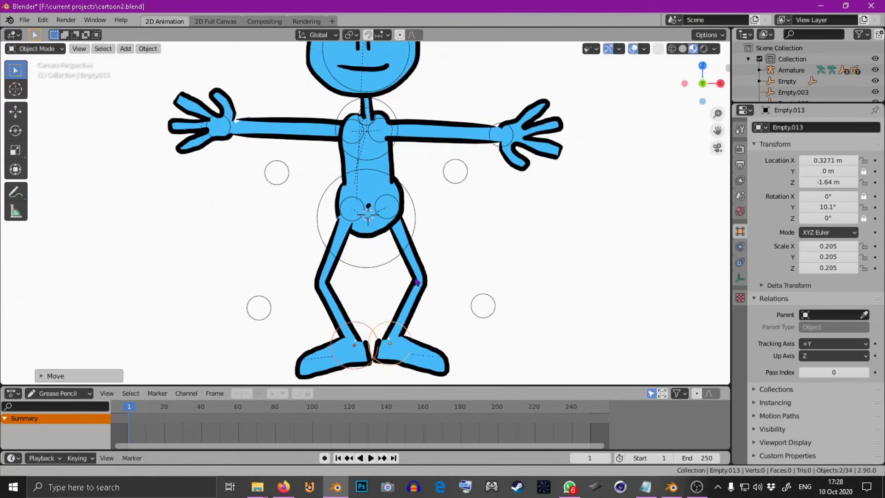
# Step: Try shifting the hip empty sideways to test the bent legs, and cancel the move
pyautogui.click(375, 261)
pyautogui.press('g')
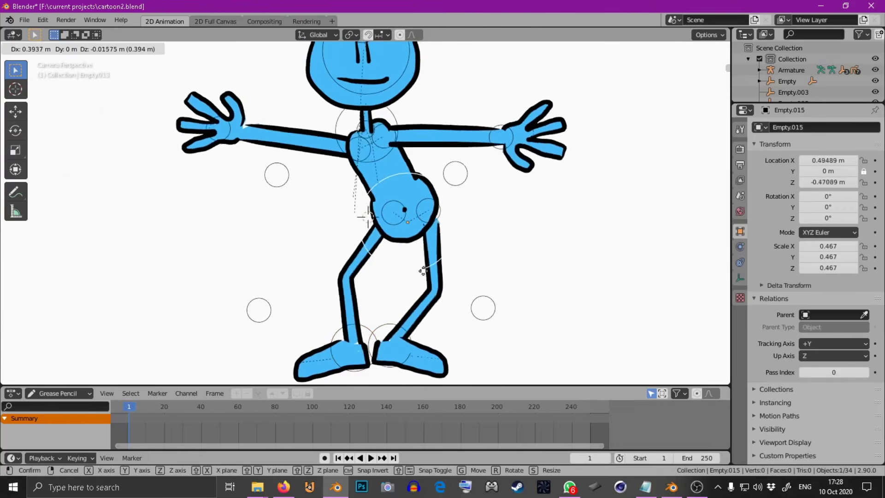
pyautogui.press('Escape')
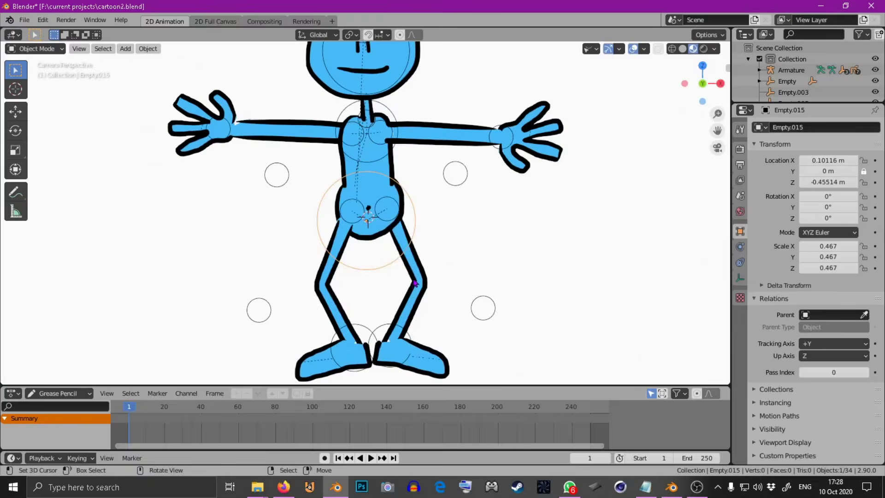
# Step: Move the hand empty, Empty.006, to about X 0.717 m and Z 0.632 m to bend the arm at the elbow
pyautogui.scroll(-3, 447, 243)
pyautogui.moveTo(439, 185); pyautogui.dragTo(410, 175)
pyautogui.scroll(5, 428, 190)
pyautogui.scroll(3, 428, 191)
pyautogui.press('g')
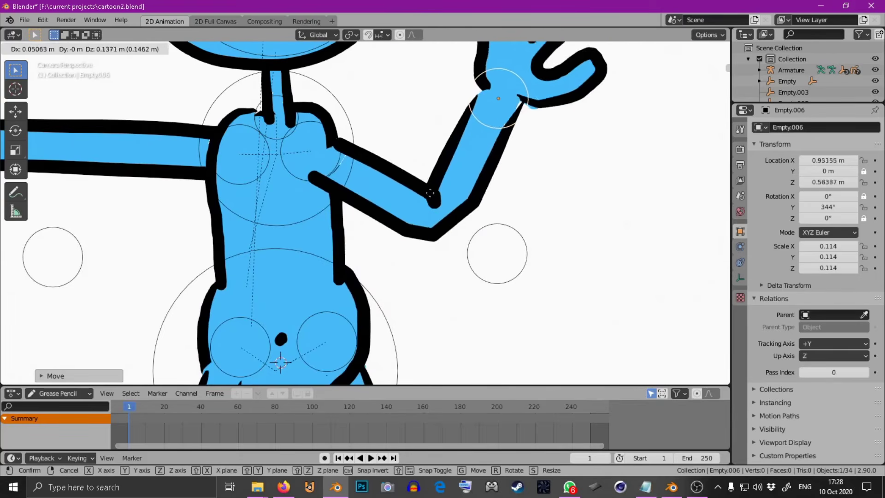
pyautogui.click(424, 203)
pyautogui.scroll(-3, 425, 204)
pyautogui.scroll(1, 427, 204)
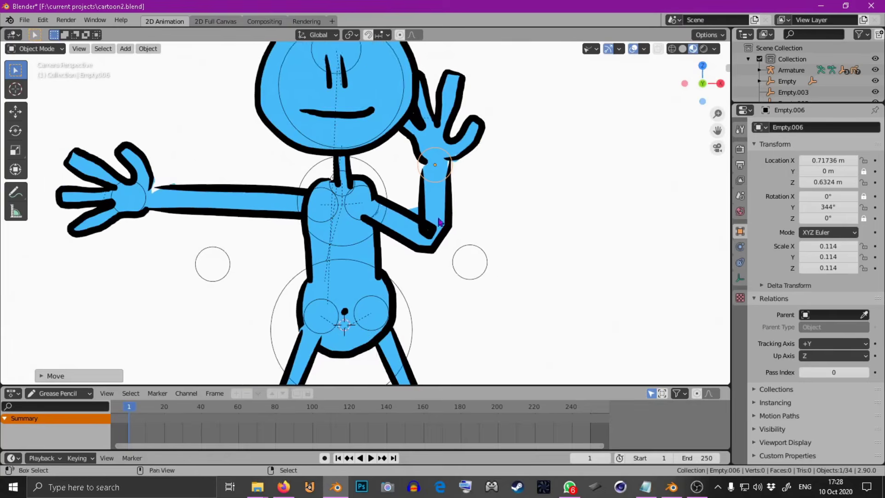
# Step: Move the hand empty outward to about X 1.257 m and Z 0.587 m to test opening the elbow
pyautogui.scroll(2, 431, 212)
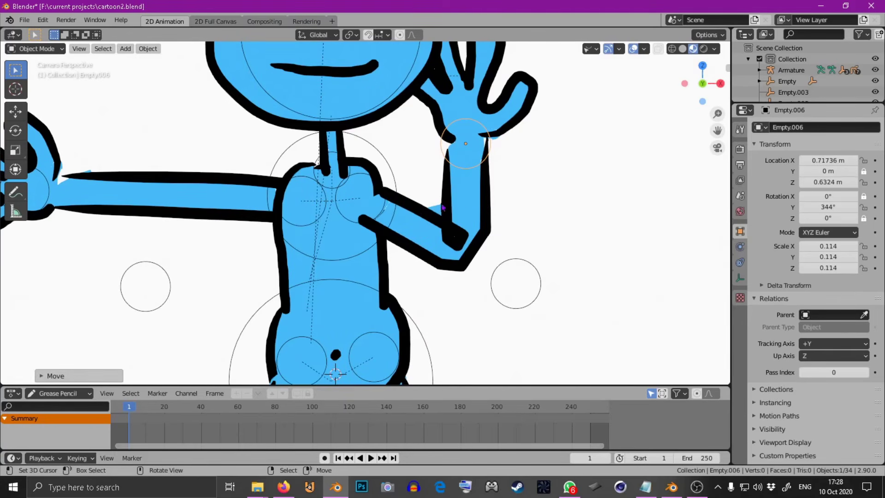
pyautogui.scroll(-2, 428, 213)
pyautogui.press('g')
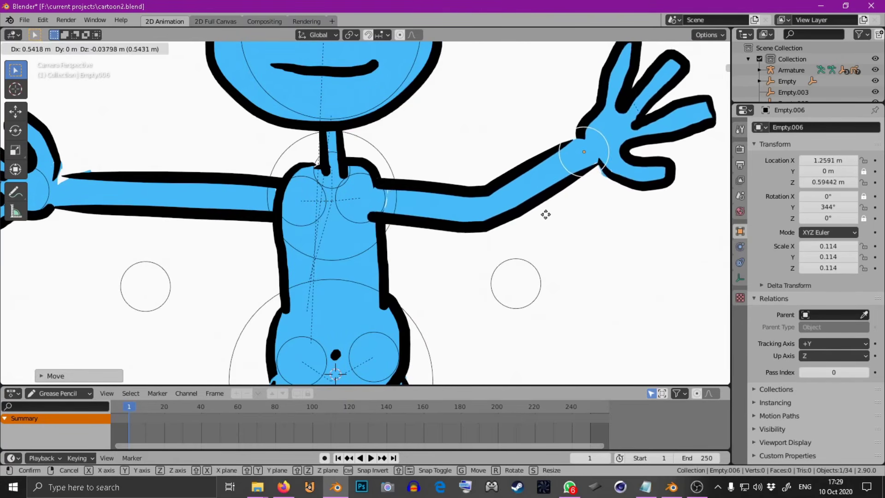
pyautogui.click(481, 213)
pyautogui.scroll(-2, 481, 214)
pyautogui.scroll(5, 396, 262)
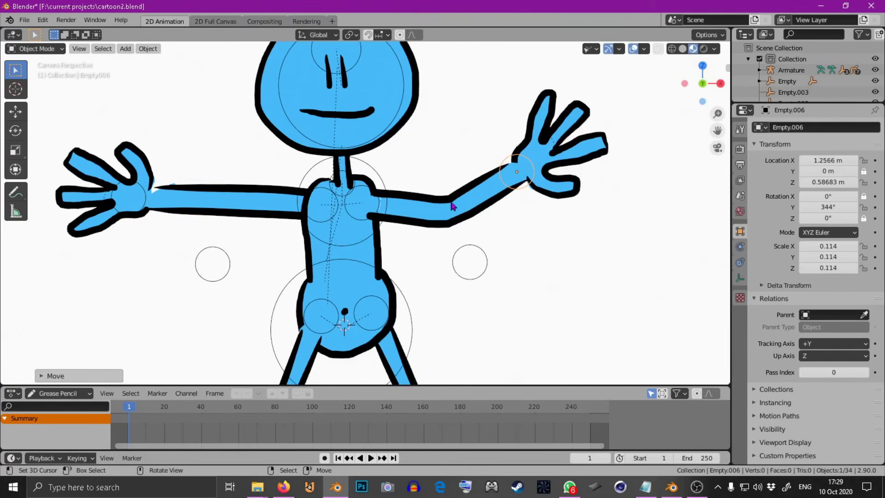
pyautogui.scroll(-3, 373, 221)
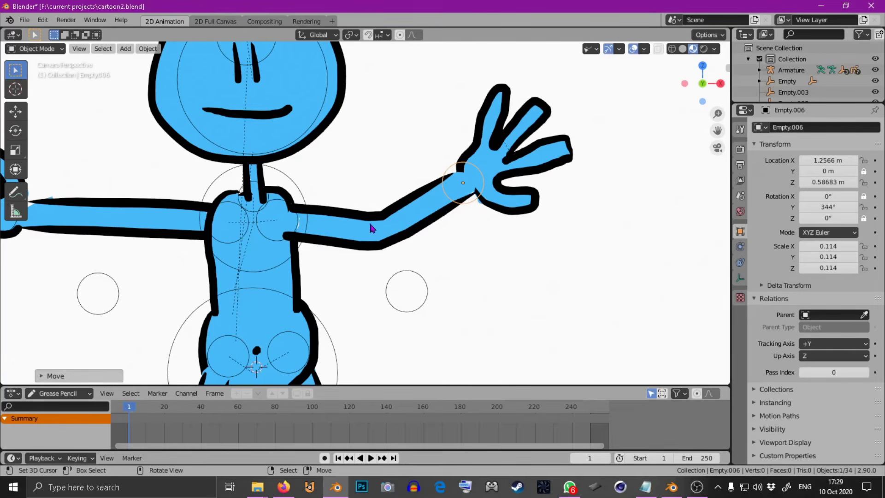
# Step: Fold the arm again with the hand empty and extend it outward, placing Empty.006 at about X 1.32 m and Z 0.484 m
pyautogui.keyDown('shift'); pyautogui.moveTo(339, 239); pyautogui.dragTo(387, 230, button='middle'); pyautogui.keyUp('shift')
pyautogui.press('g')
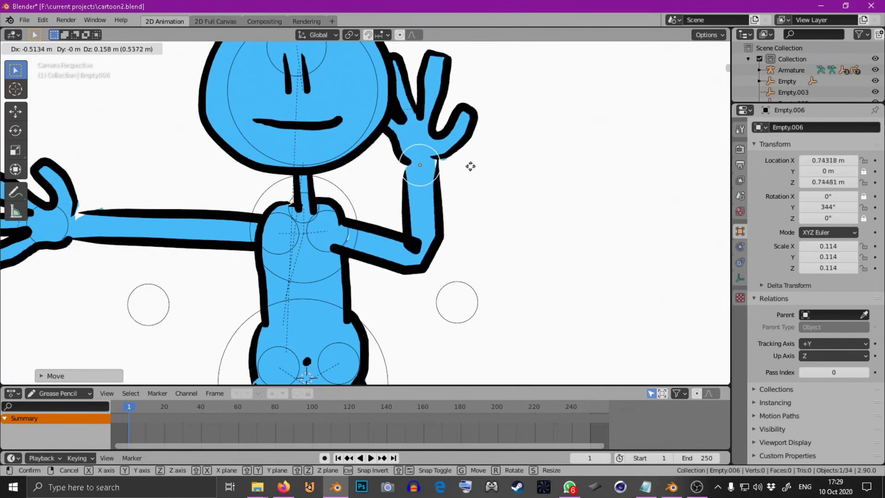
pyautogui.click(468, 189)
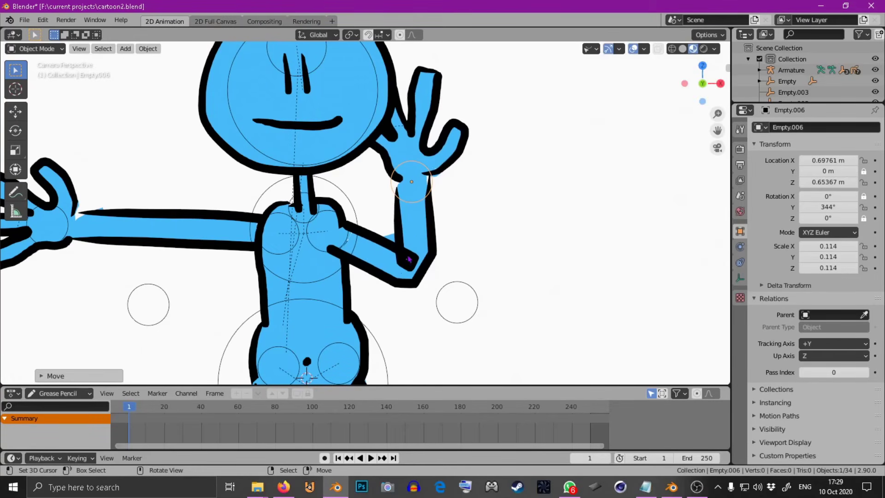
pyautogui.press('g')
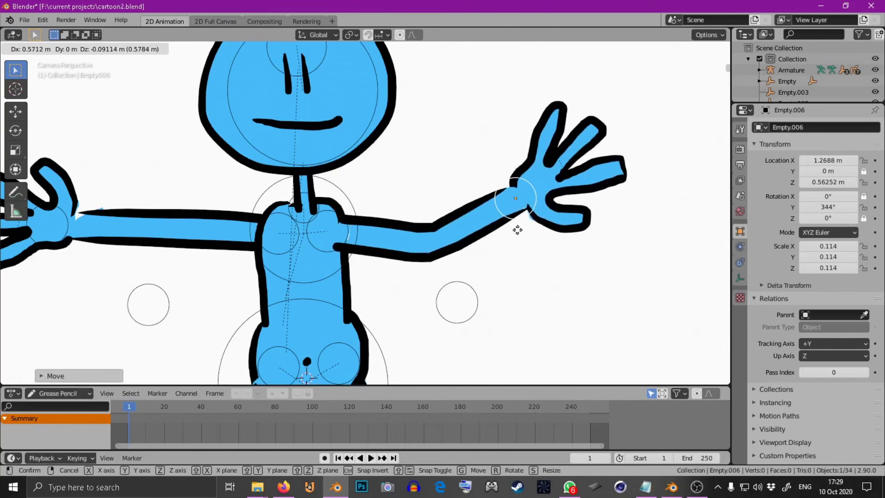
pyautogui.click(530, 249)
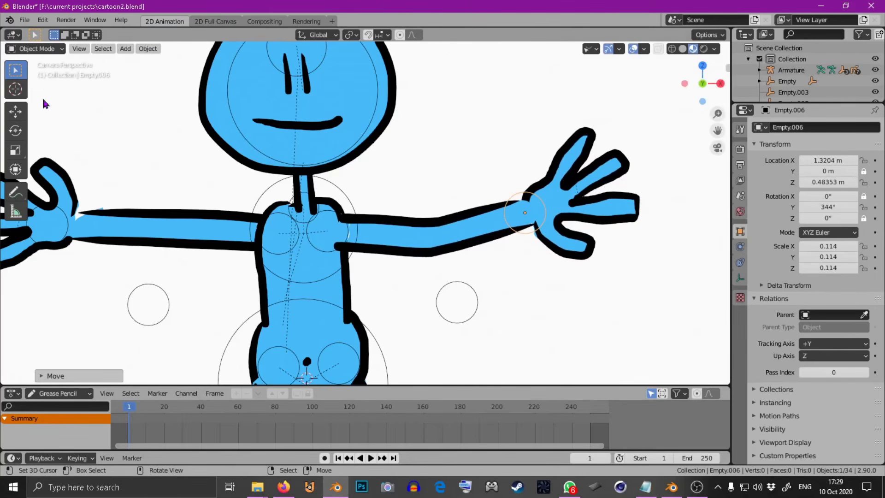
# Step: Put the posed arm's grease pencil object, Stroke.009, in Draw mode and add a new layer named mask
pyautogui.click(409, 261)
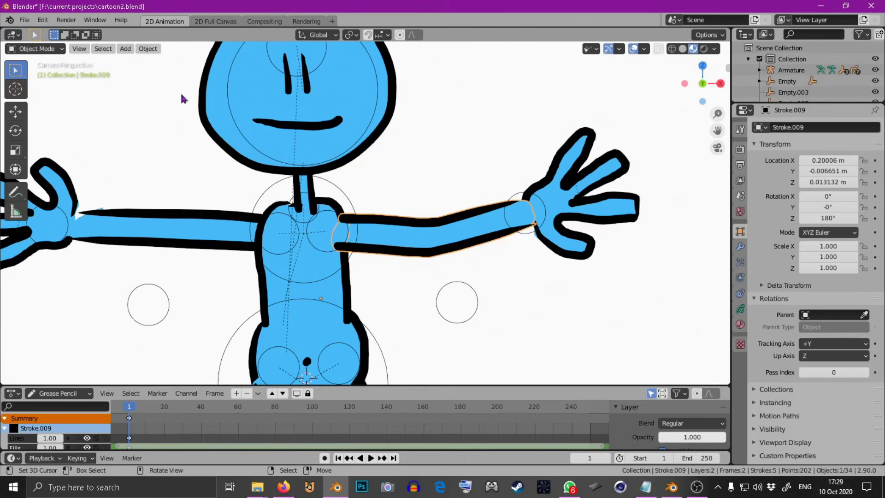
pyautogui.click(51, 49)
pyautogui.click(41, 49)
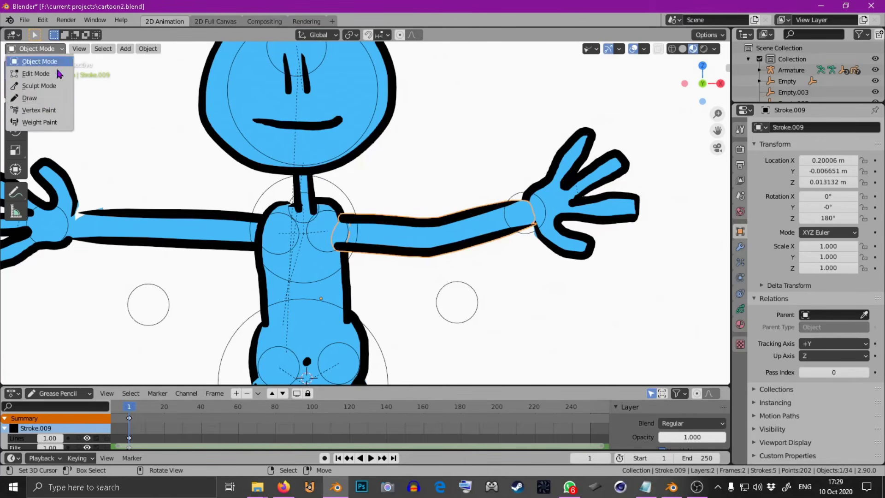
pyautogui.click(45, 100)
pyautogui.click(740, 308)
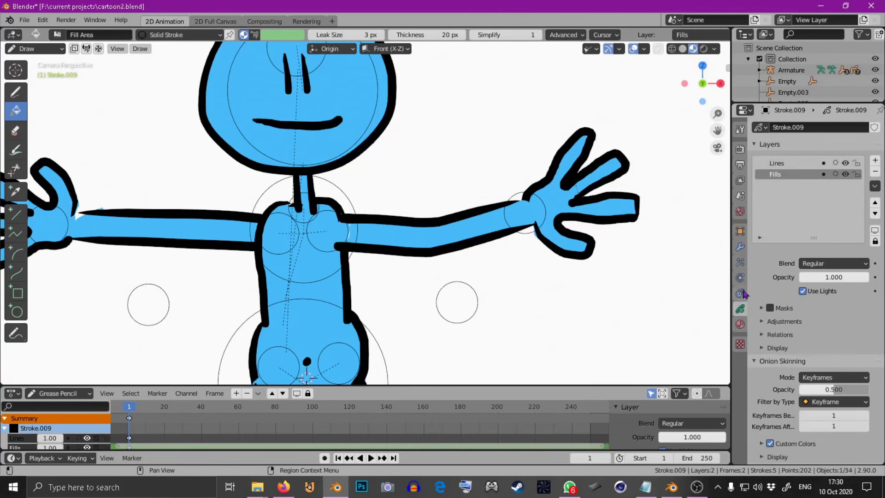
pyautogui.click(875, 160)
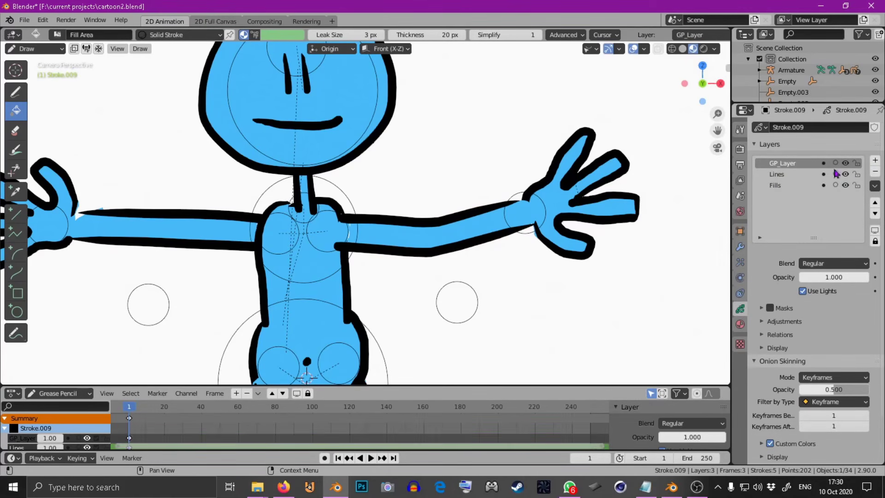
pyautogui.doubleClick(782, 163)
pyautogui.write('mask')
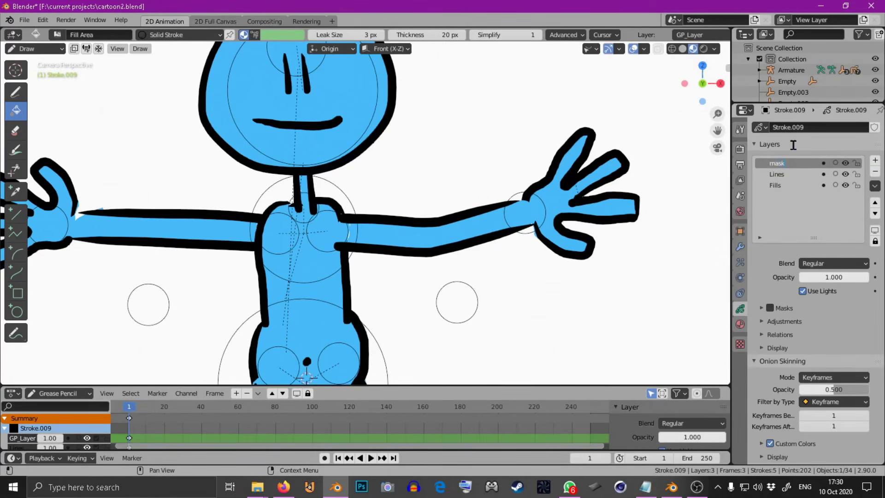
pyautogui.press('Return')
# Step: Enable masks on the Lines layer, add the mask layer as its mask, and invert that mask
pyautogui.click(773, 174)
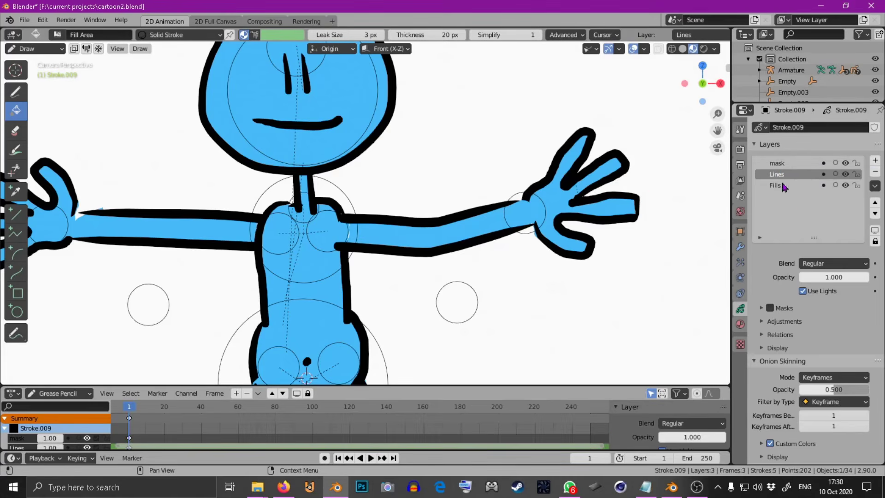
pyautogui.scroll(-2, 782, 304)
pyautogui.click(769, 272)
pyautogui.click(775, 272)
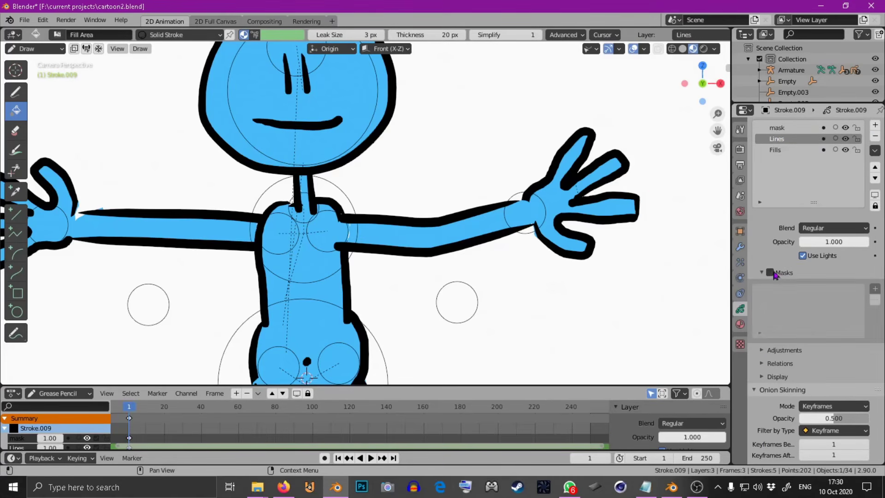
pyautogui.click(875, 288)
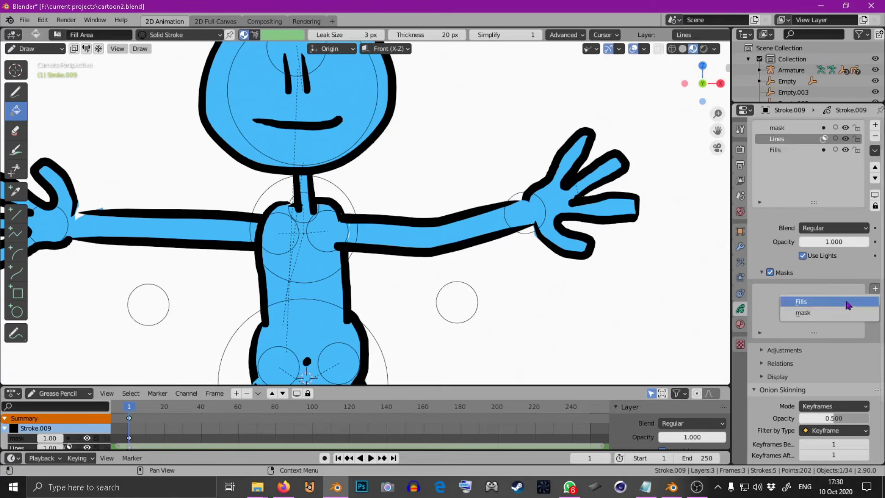
pyautogui.click(811, 312)
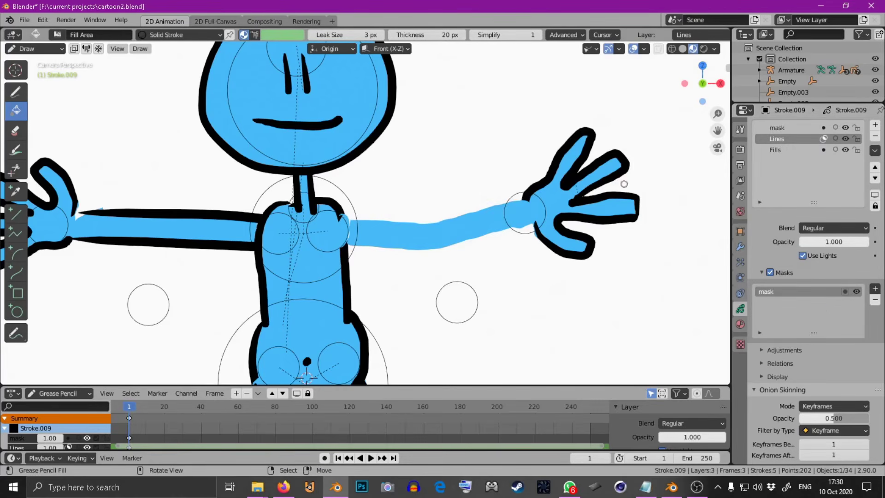
pyautogui.click(845, 292)
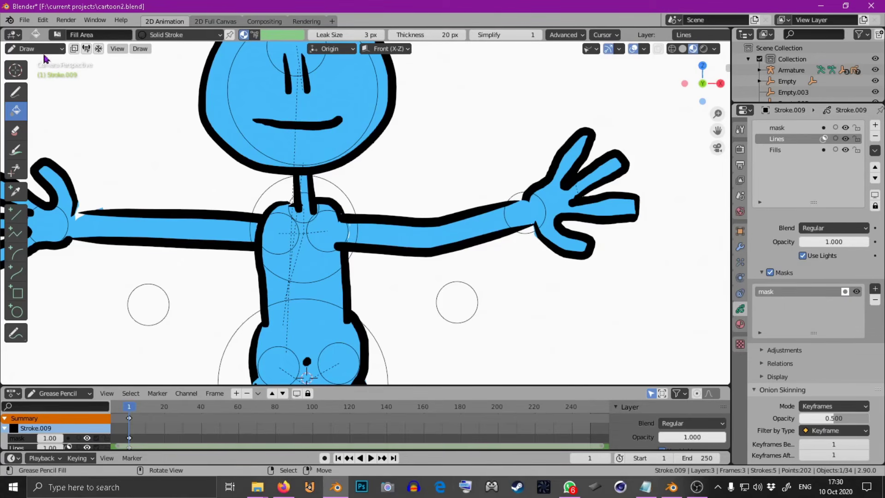
# Step: Set up the Draw tool on the mask layer with the Dots Stroke material, and undo a trial stroke at the elbow
pyautogui.click(22, 96)
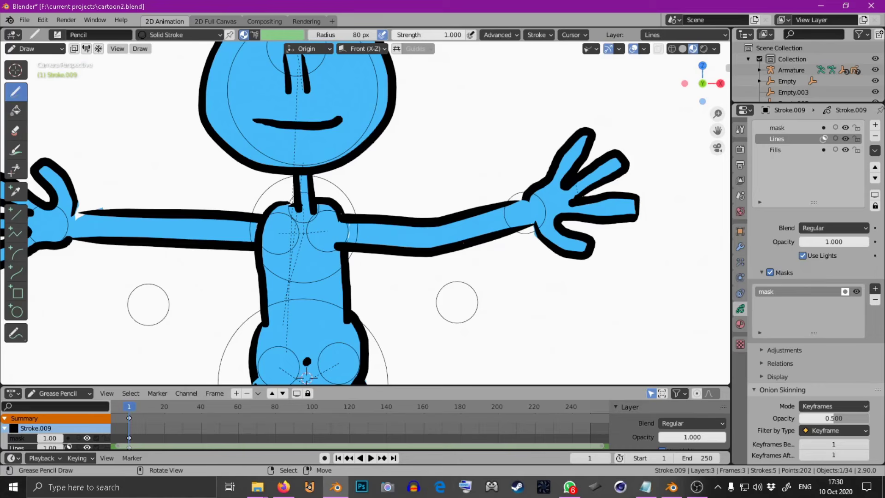
pyautogui.click(781, 129)
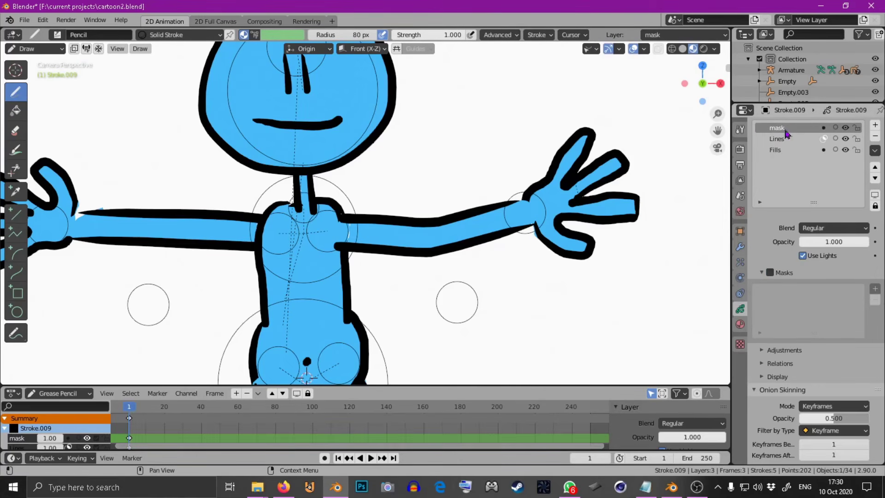
pyautogui.click(740, 324)
pyautogui.click(780, 176)
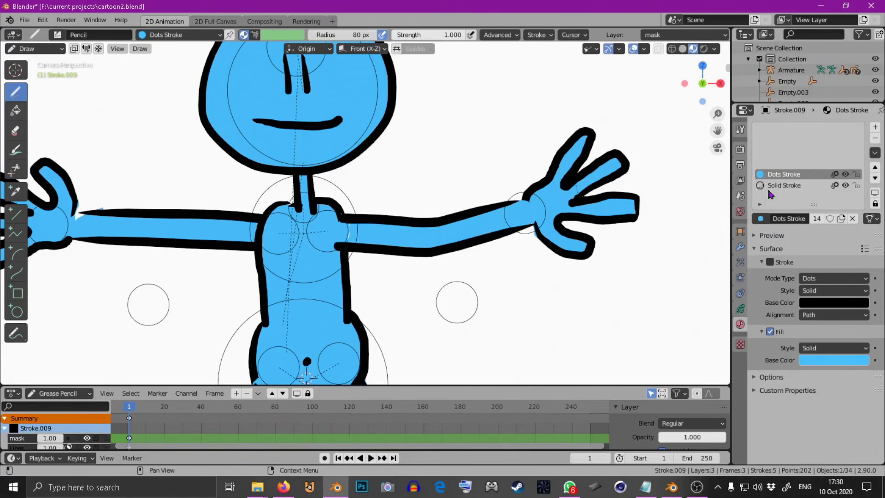
pyautogui.click(740, 308)
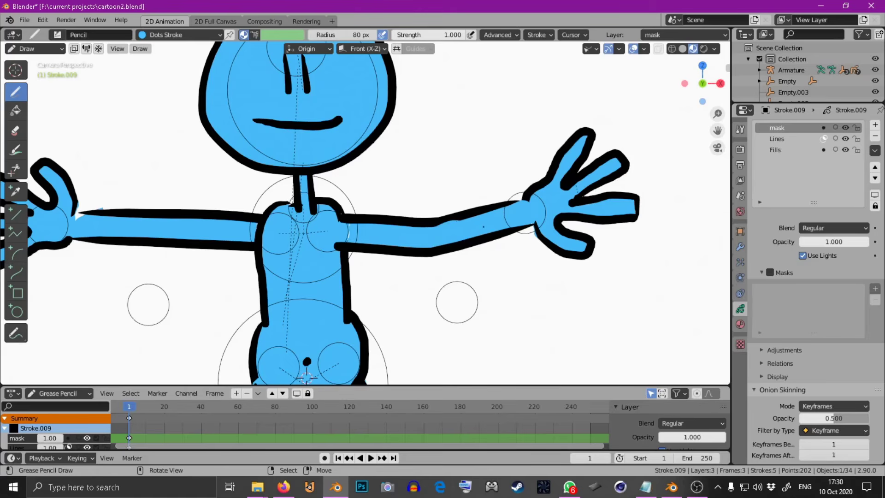
pyautogui.moveTo(414, 253); pyautogui.dragTo(463, 241)
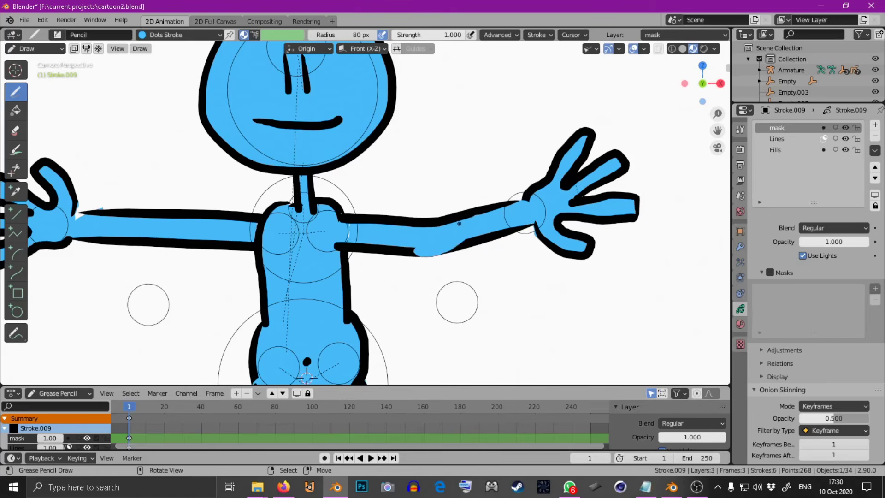
pyautogui.hotkey('ctrl', 'z')
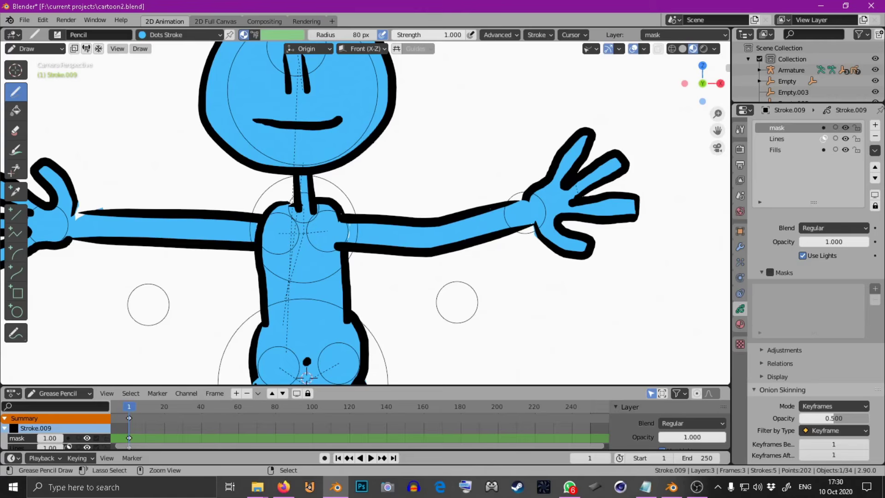
# Step: Turn off the Lattice modifier's viewport display and draw a filled mask shape inside the straight arm between elbow and wrist
pyautogui.click(740, 247)
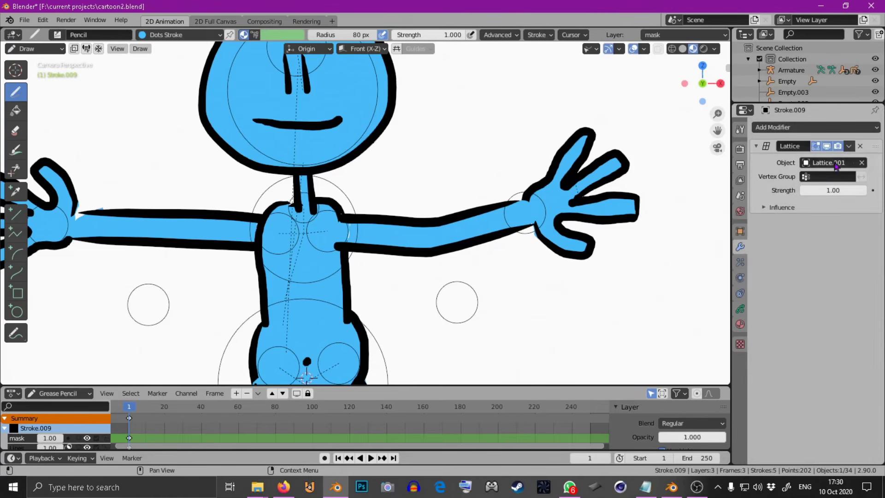
pyautogui.click(816, 146)
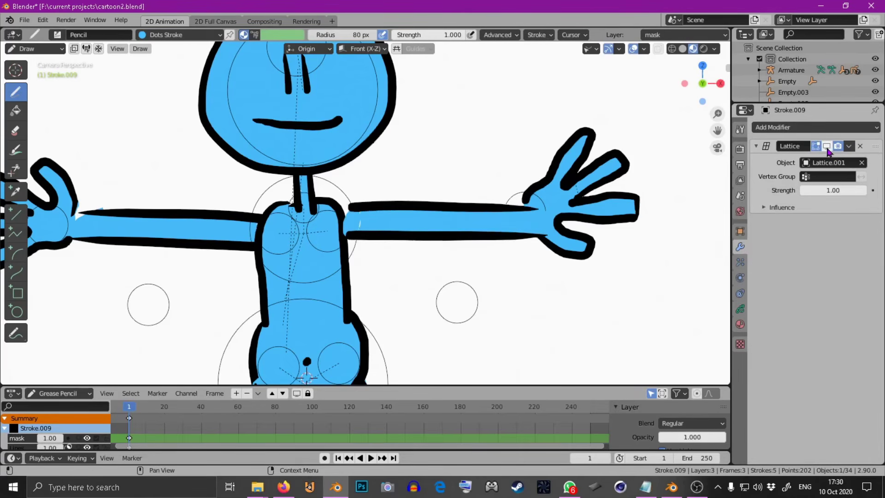
pyautogui.keyDown('shift'); pyautogui.moveTo(179, 152); pyautogui.dragTo(149, 141, button='middle'); pyautogui.keyUp('shift')
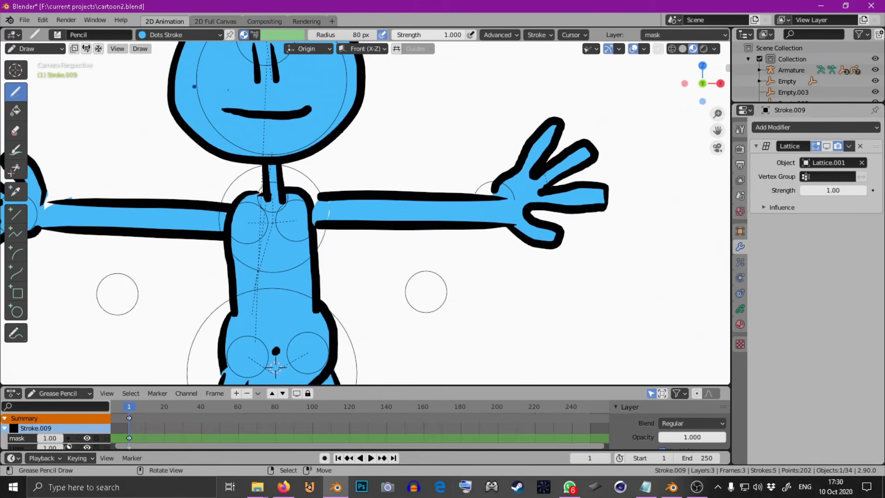
pyautogui.scroll(2, 449, 179)
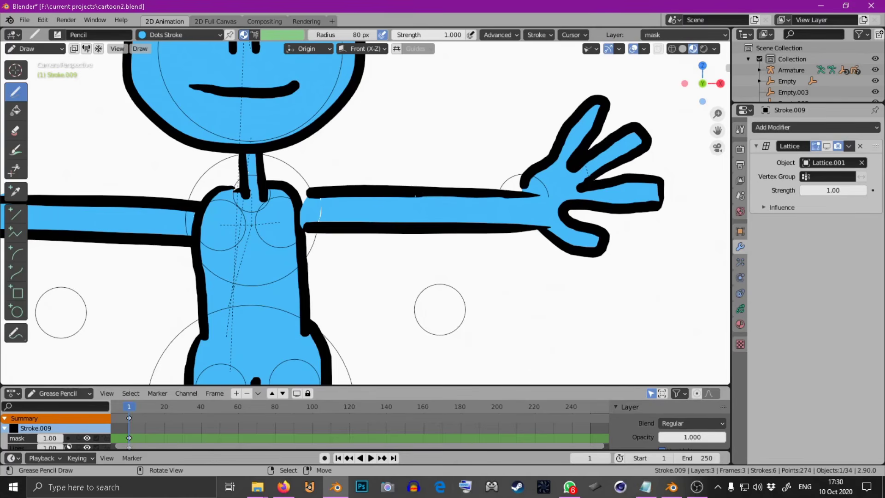
# Step: Set the mask layer's opacity to 0
pyautogui.click(741, 309)
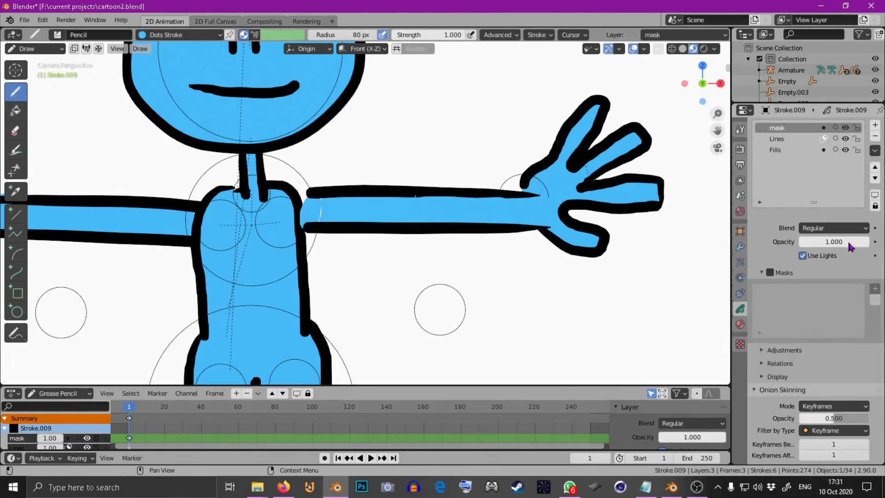
pyautogui.moveTo(850, 247); pyautogui.dragTo(732, 256)
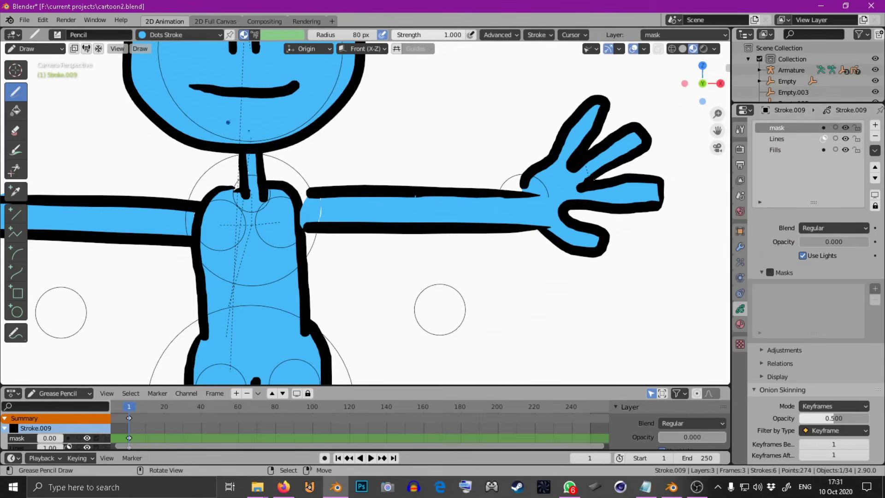
# Step: Reshape both ends of the forearm mask outline in Edit Mode by moving its points with proportional editing
pyautogui.press('Tab')
pyautogui.scroll(2, 495, 210)
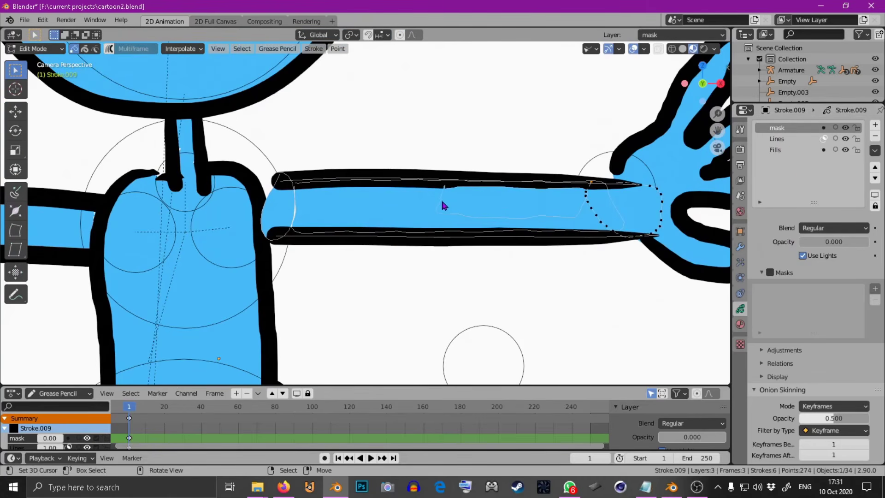
pyautogui.hotkey('ctrl', 'z')
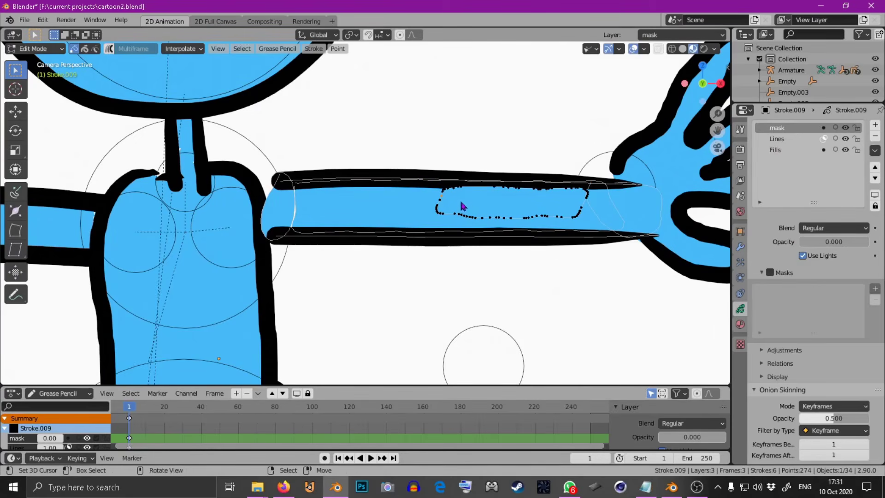
pyautogui.press('o')
pyautogui.press('g')
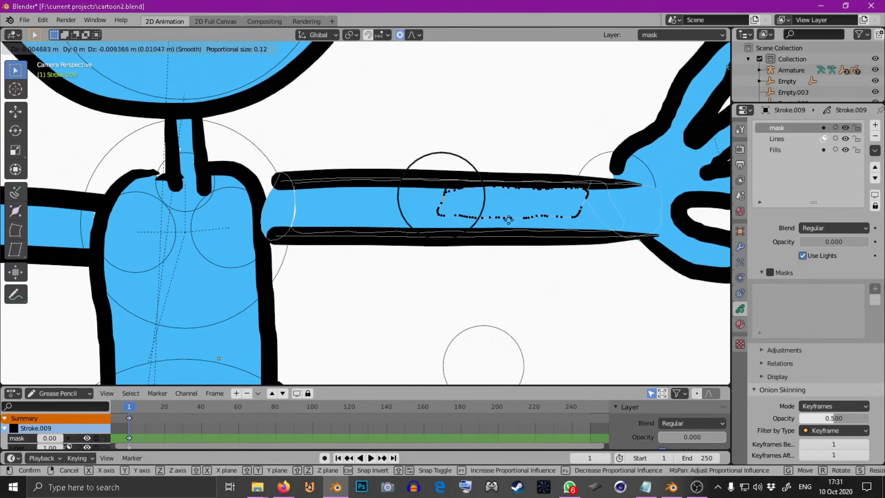
pyautogui.click(461, 210)
pyautogui.press('g')
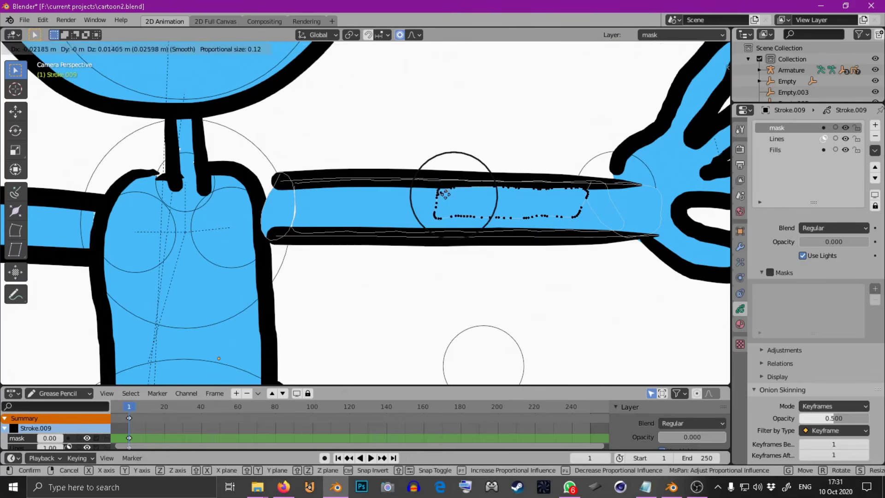
pyautogui.click(452, 196)
pyautogui.press('g')
pyautogui.click(589, 198)
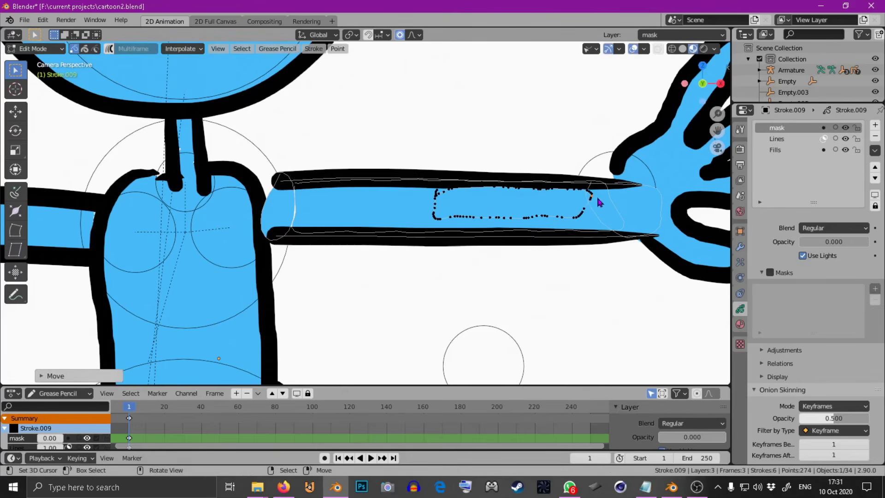
# Step: Return to Object Mode and turn the arm's Lattice modifier viewport display back on
pyautogui.scroll(-3, 589, 198)
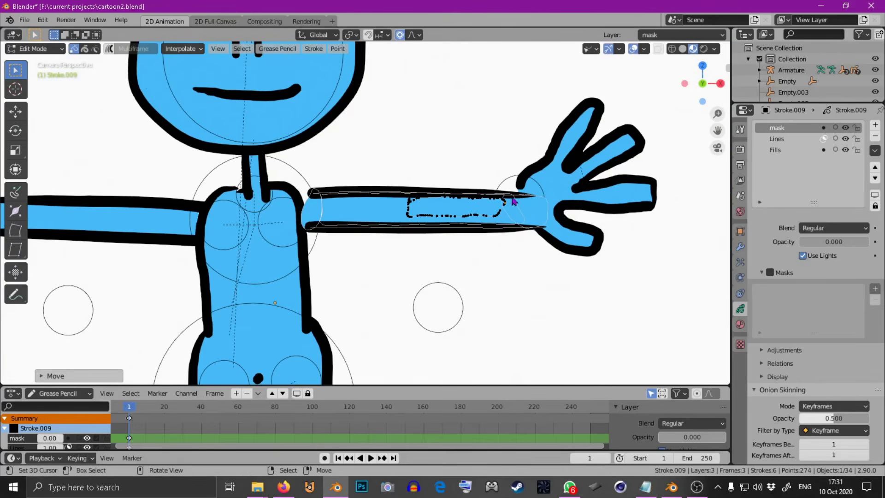
pyautogui.click(36, 49)
pyautogui.click(43, 61)
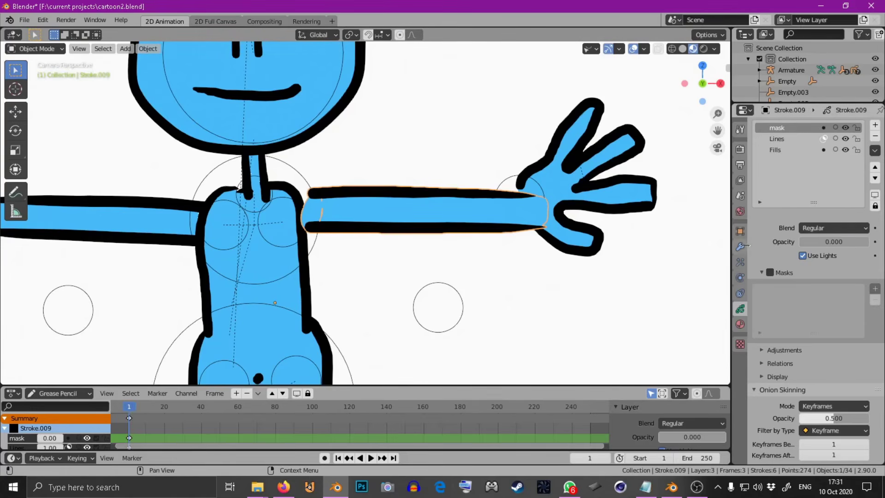
pyautogui.click(740, 247)
pyautogui.click(826, 147)
pyautogui.scroll(-3, 494, 233)
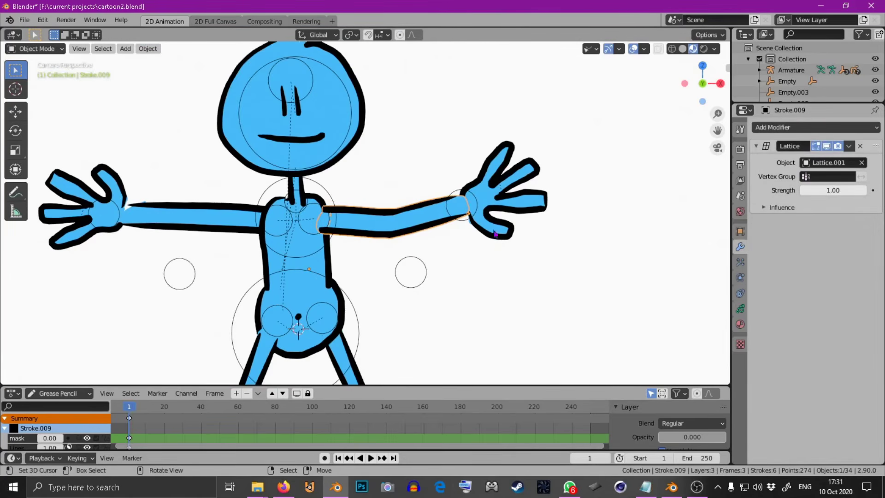
# Step: Test the elbow bend by moving that arm's hand control empty toward the head, then straighten the arm sideways
pyautogui.click(455, 191)
pyautogui.press('g')
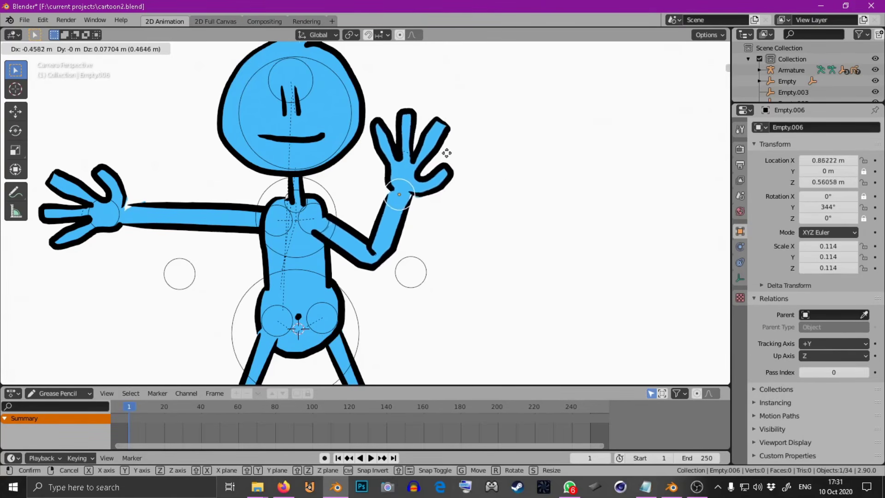
pyautogui.click(440, 154)
pyautogui.scroll(2, 370, 255)
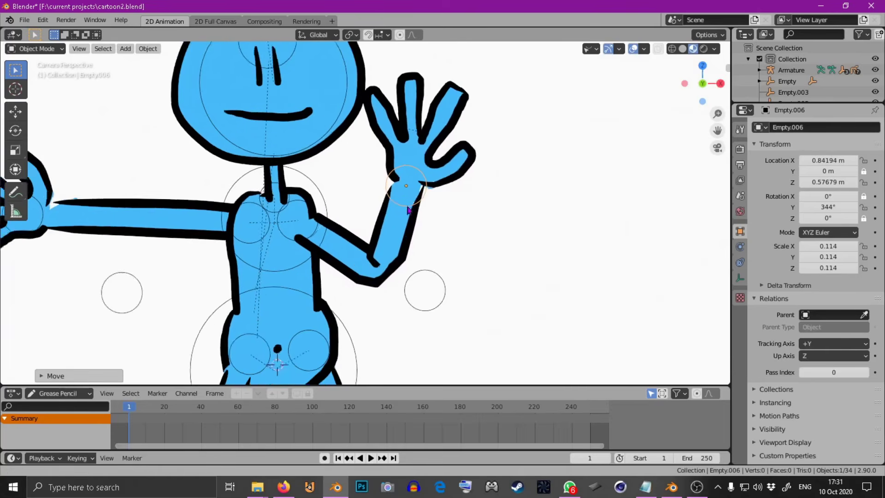
pyautogui.scroll(-2, 415, 233)
pyautogui.press('g')
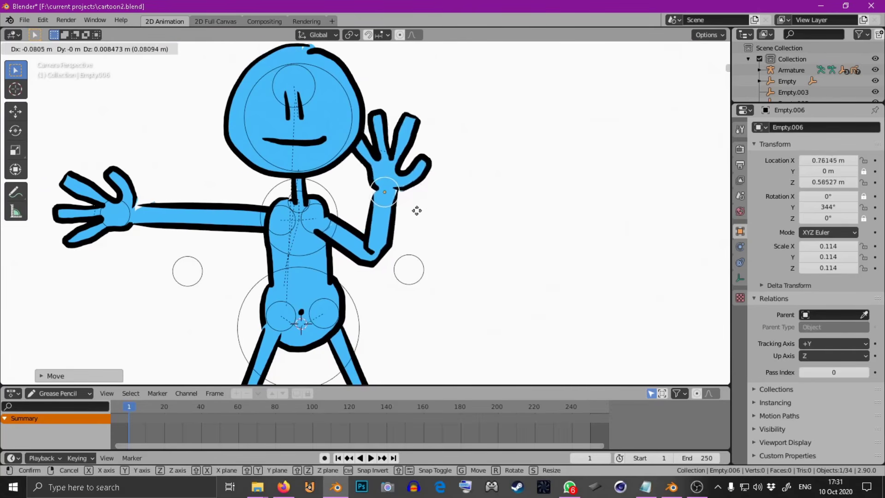
pyautogui.click(445, 216)
pyautogui.scroll(-2, 435, 245)
pyautogui.scroll(-3, 437, 240)
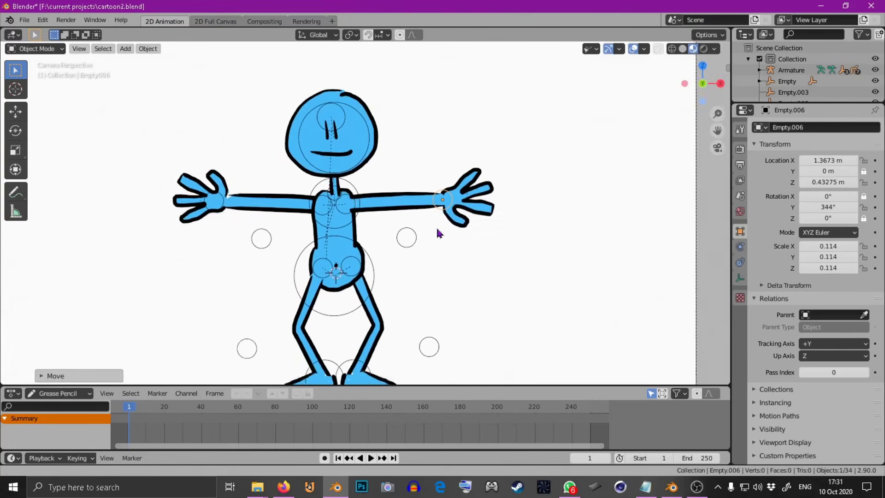
pyautogui.scroll(2, 472, 216)
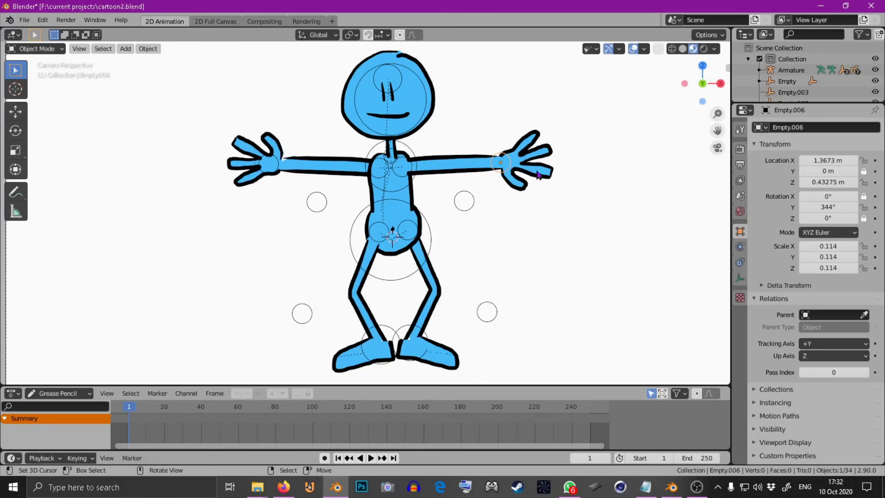
# Step: Select the opposite open hand drawing and set the current frame to 20
pyautogui.click(246, 147)
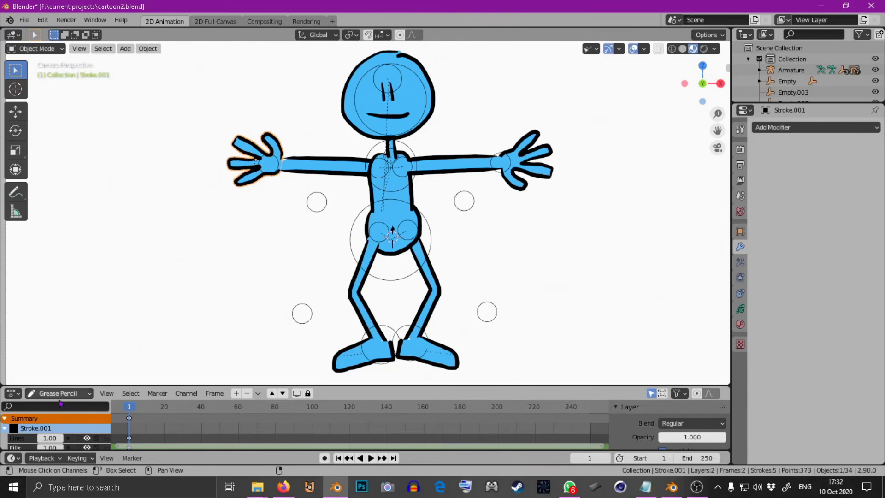
pyautogui.press('KP_0')
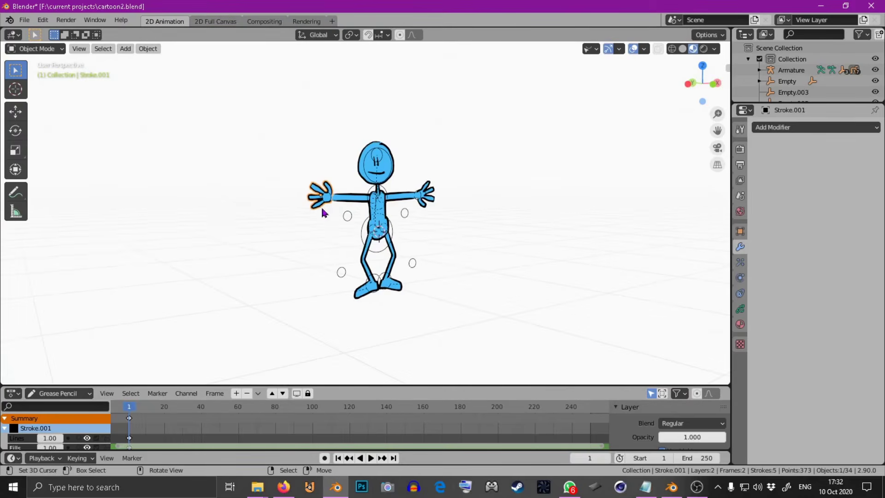
pyautogui.press('KP_0')
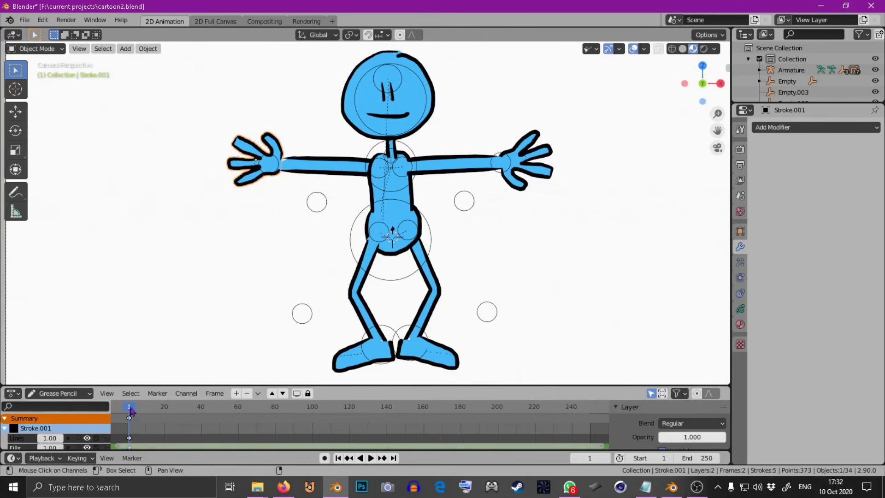
pyautogui.moveTo(130, 411); pyautogui.dragTo(164, 413)
pyautogui.scroll(2, 304, 162)
pyautogui.keyDown('shift'); pyautogui.moveTo(304, 163); pyautogui.dragTo(429, 208, button='middle'); pyautogui.keyUp('shift')
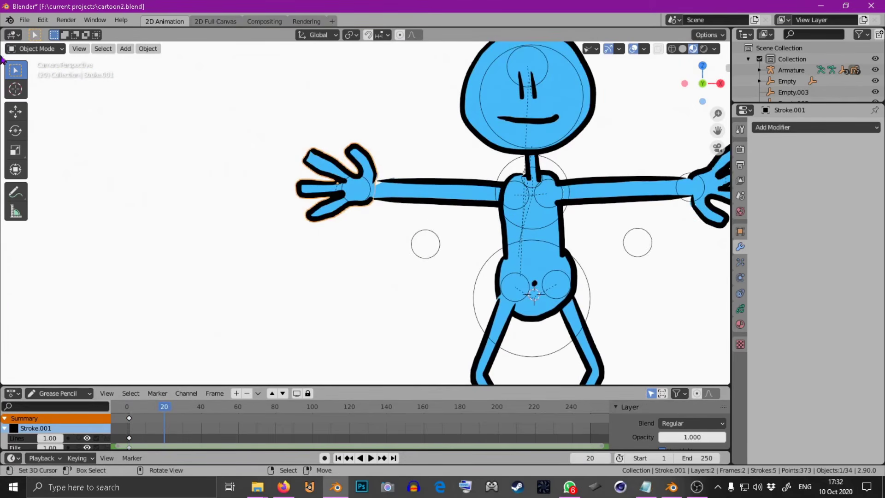
# Step: In Draw mode, draw a closed fist outline over the hand on the Lines layer with the Solid Stroke material
pyautogui.click(35, 48)
pyautogui.click(43, 98)
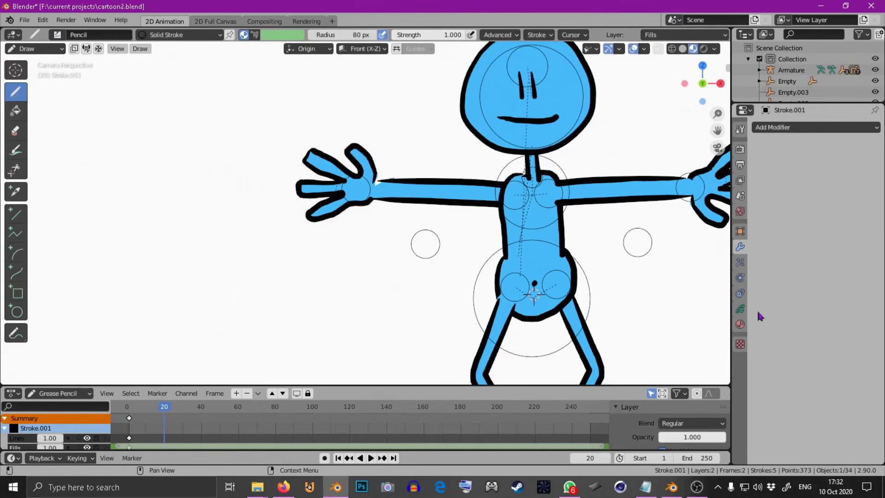
pyautogui.click(740, 309)
pyautogui.click(783, 129)
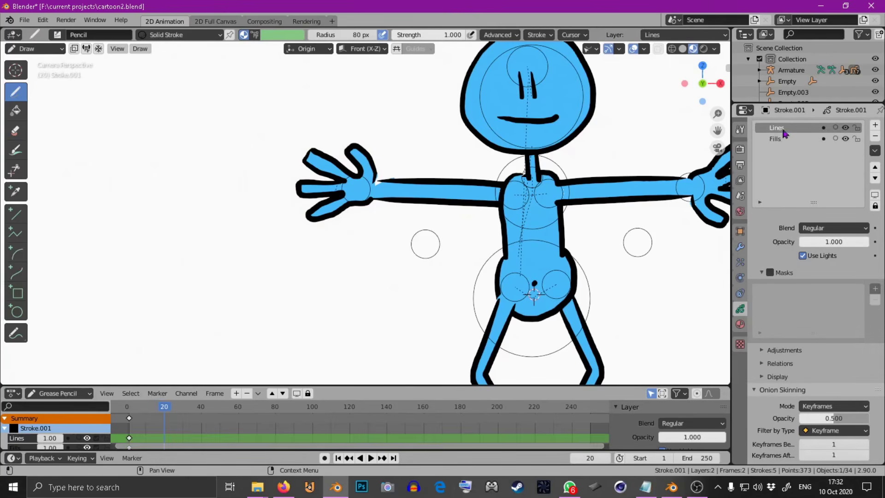
pyautogui.click(740, 324)
pyautogui.click(795, 186)
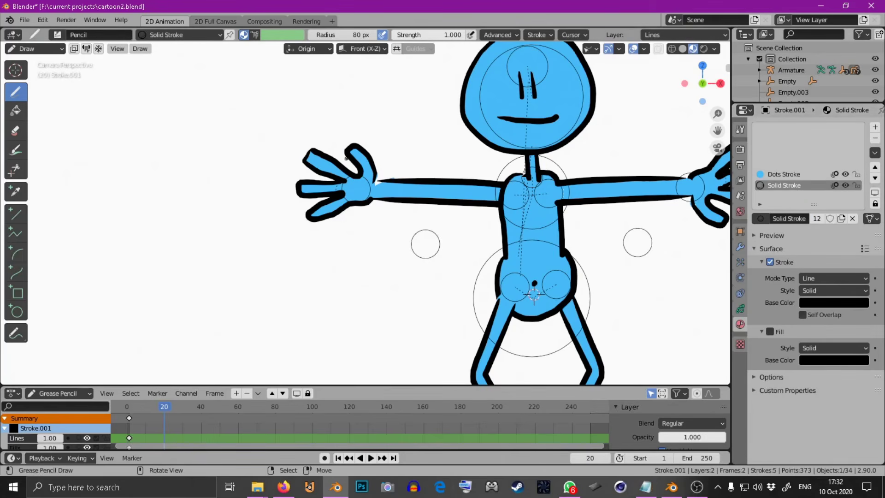
pyautogui.moveTo(346, 158)
pyautogui.mouseDown()
pyautogui.moveTo(329, 190)
pyautogui.moveTo(363, 182)
pyautogui.moveTo(345, 205)
pyautogui.moveTo(362, 187)
pyautogui.mouseUp()
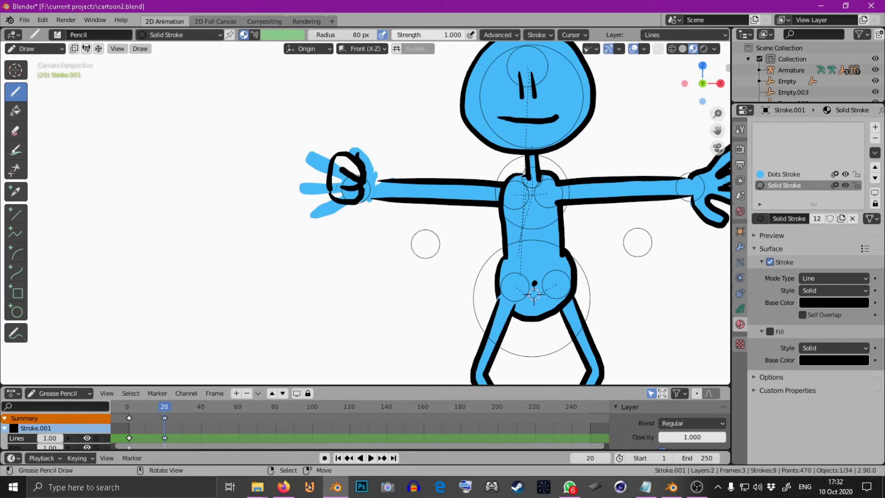
pyautogui.moveTo(355, 152)
pyautogui.mouseDown()
pyautogui.moveTo(367, 150)
pyautogui.moveTo(377, 167)
pyautogui.moveTo(371, 183)
pyautogui.mouseUp()
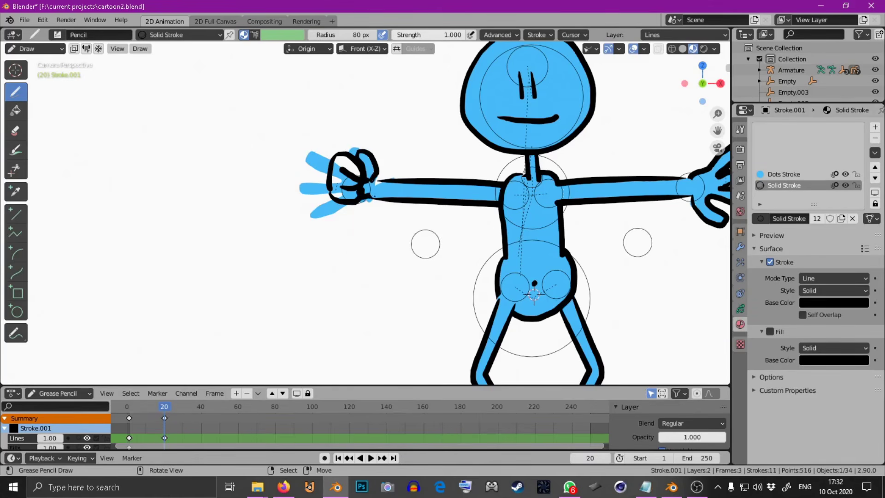
# Step: Paint the fist's blue fill on the Fills layer with the Dots Stroke material
pyautogui.click(784, 174)
pyautogui.doubleClick(784, 174)
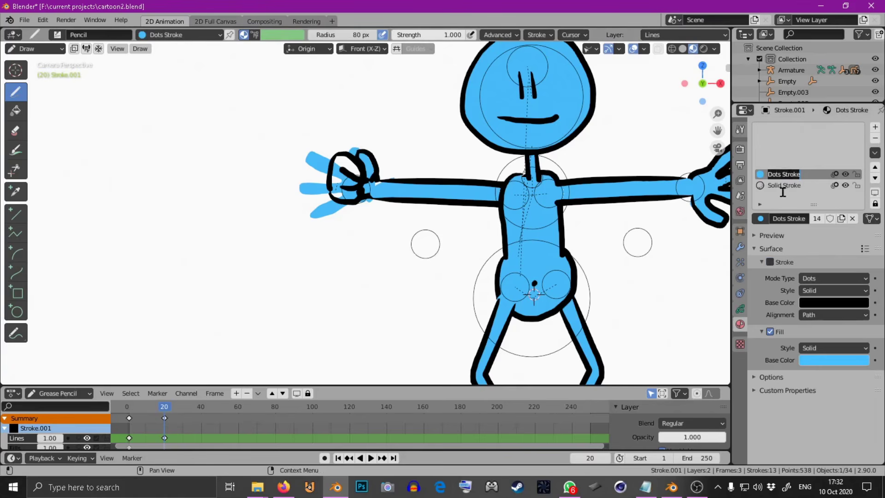
pyautogui.click(740, 309)
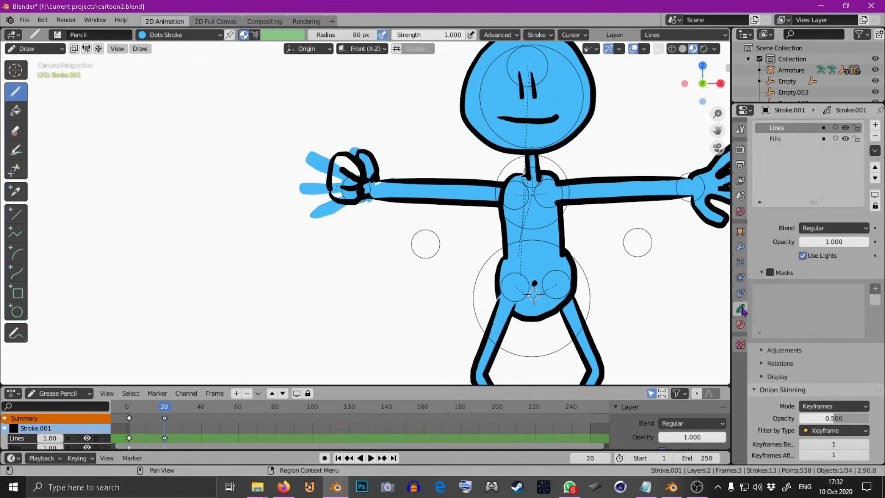
pyautogui.click(788, 138)
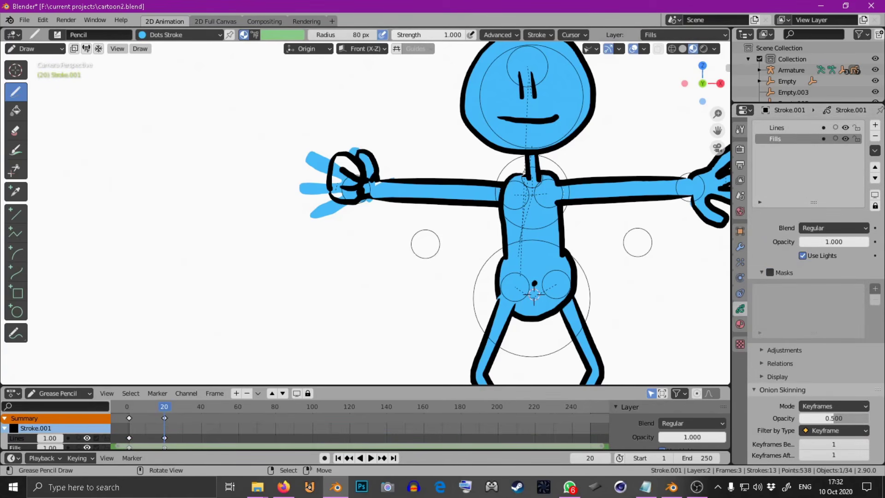
pyautogui.moveTo(350, 159)
pyautogui.mouseDown()
pyautogui.moveTo(338, 179)
pyautogui.moveTo(352, 187)
pyautogui.mouseUp()
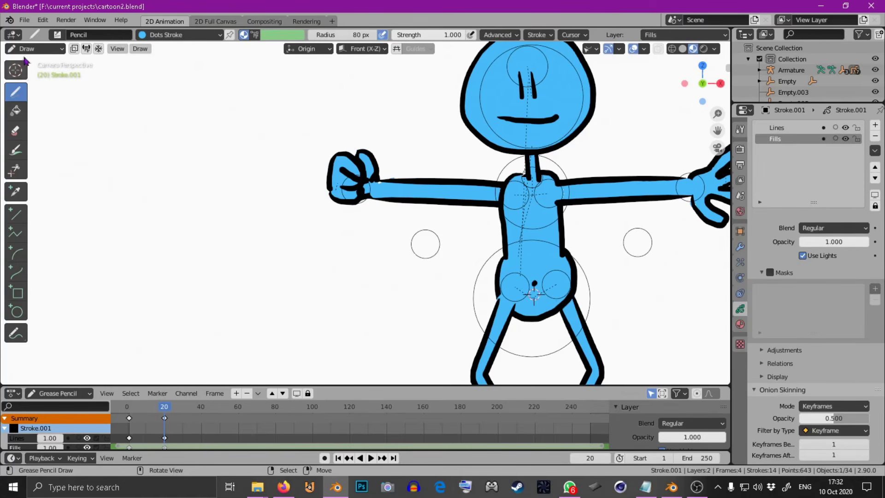
# Step: Play and scrub the timeline around frame 20 to check the switch between open hand and fist
pyautogui.press('space')
pyautogui.click(148, 406)
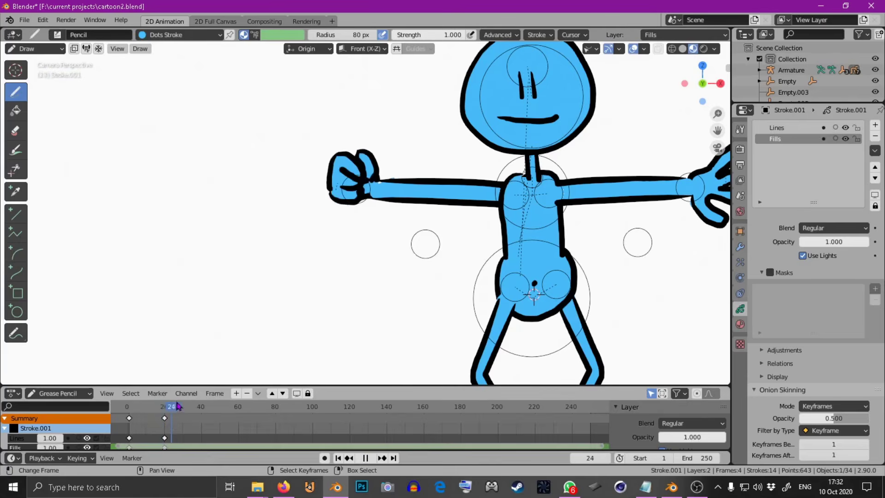
pyautogui.moveTo(150, 406)
pyautogui.mouseDown()
pyautogui.moveTo(172, 408)
pyautogui.moveTo(155, 408)
pyautogui.moveTo(165, 414)
pyautogui.mouseUp()
# Step: Return to Object Mode and add a Time Offset modifier to the head drawing
pyautogui.keyDown('ctrl'); pyautogui.moveTo(414, 212); pyautogui.dragTo(312, 295, button='middle'); pyautogui.keyUp('ctrl')
pyautogui.moveTo(417, 233)
pyautogui.keyDown('ctrl'); pyautogui.mouseDown(button='middle')
pyautogui.moveTo(405, 208)
pyautogui.moveTo(424, 164)
pyautogui.mouseUp(button='middle'); pyautogui.keyUp('ctrl')
pyautogui.click(35, 48)
pyautogui.click(33, 59)
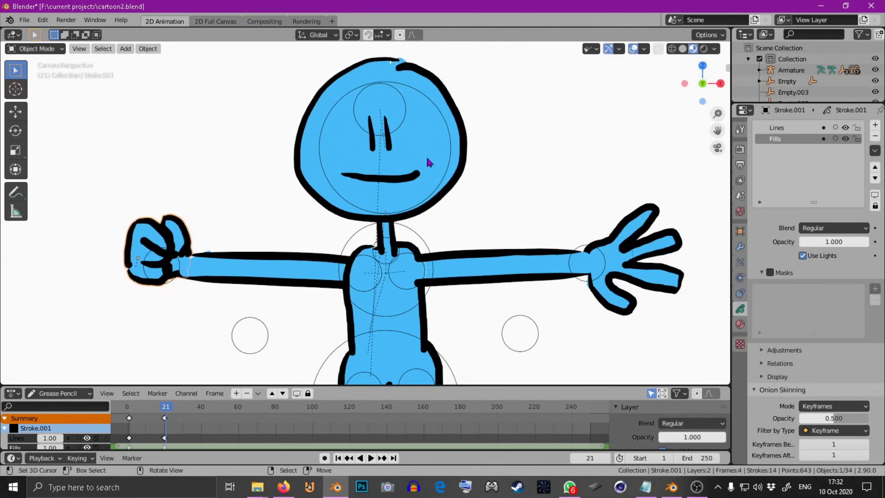
pyautogui.click(420, 145)
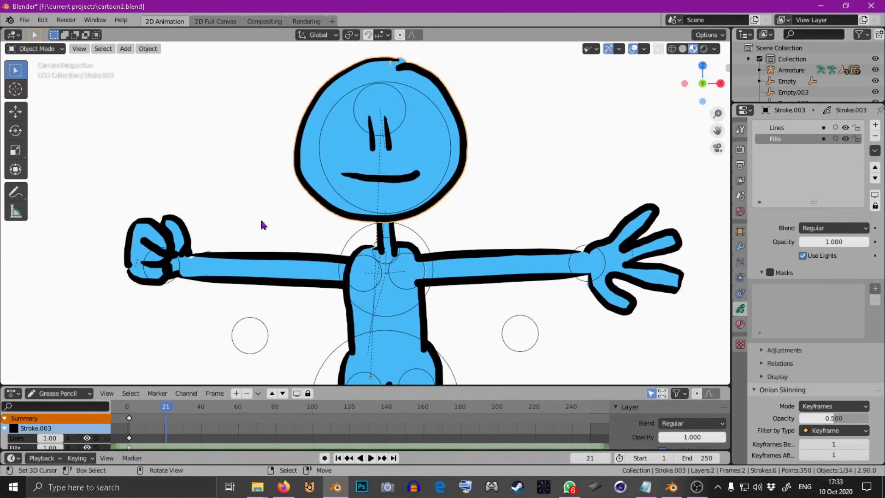
pyautogui.click(739, 246)
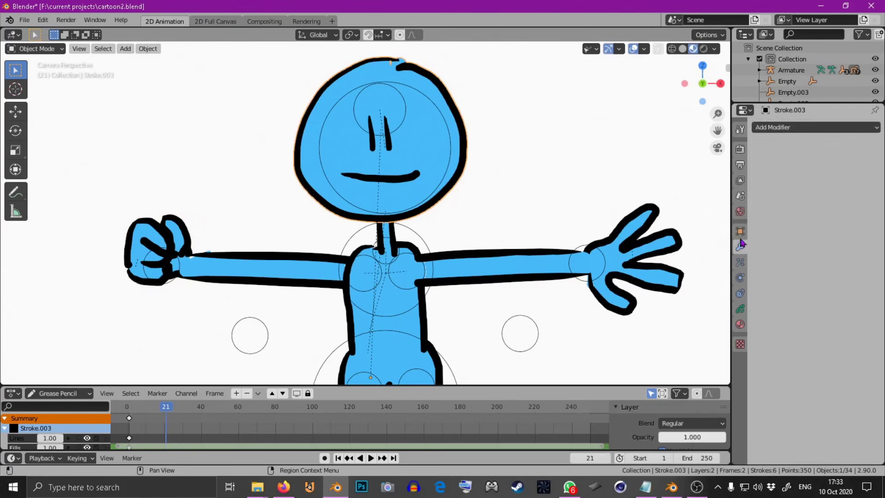
pyautogui.click(811, 128)
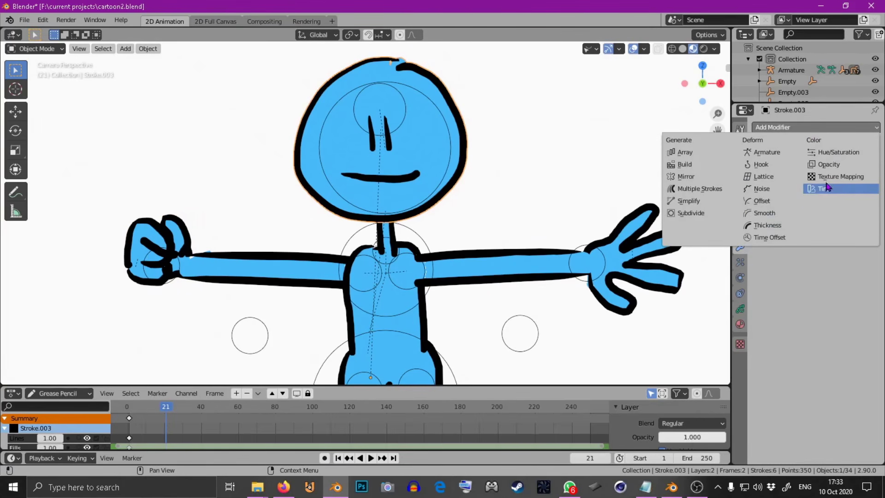
pyautogui.click(773, 237)
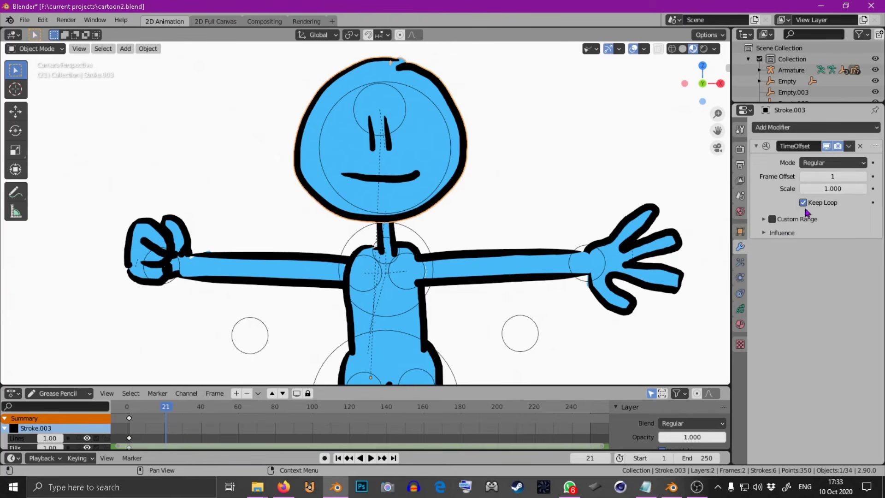
pyautogui.click(835, 164)
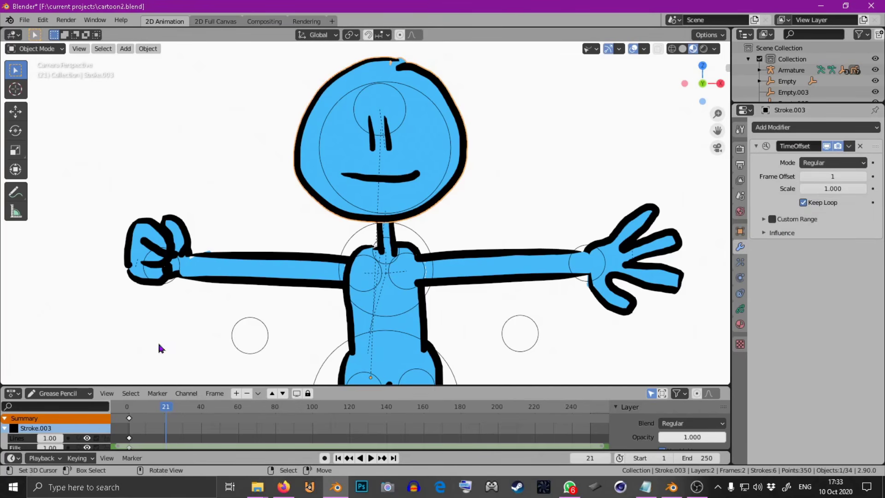
# Step: Insert a keyframe of the whole head drawing at frame 2 in Edit Mode
pyautogui.click(130, 417)
pyautogui.press('space')
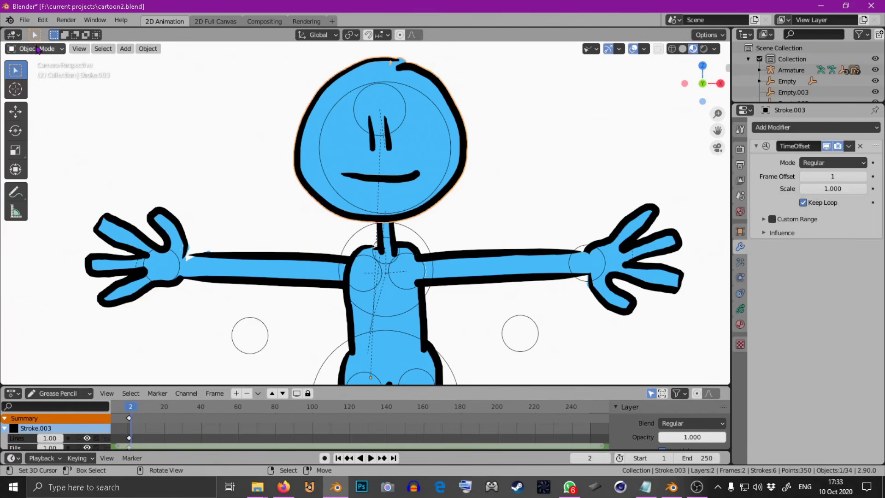
pyautogui.click(38, 50)
pyautogui.click(29, 75)
pyautogui.press('a')
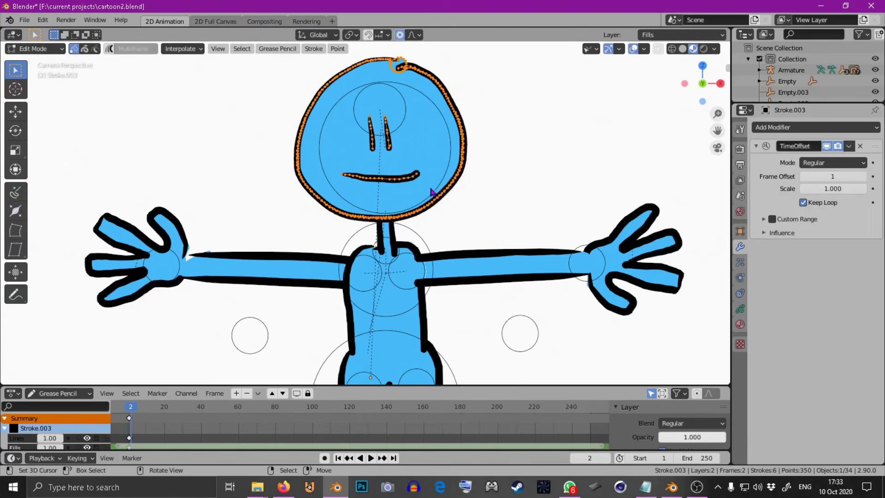
pyautogui.press('i')
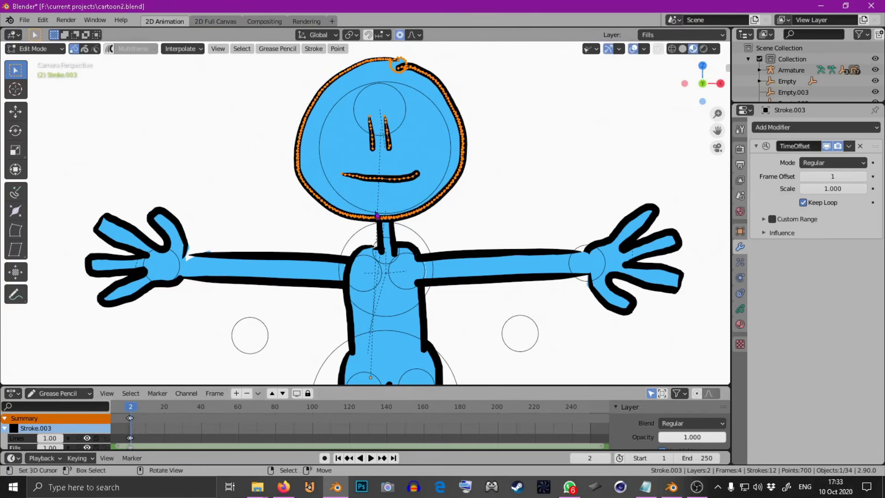
# Step: Delete the mouth stroke from the head drawing at frame 2
pyautogui.scroll(2, 424, 170)
pyautogui.moveTo(423, 171)
pyautogui.mouseDown()
pyautogui.moveTo(383, 171)
pyautogui.moveTo(392, 179)
pyautogui.mouseUp()
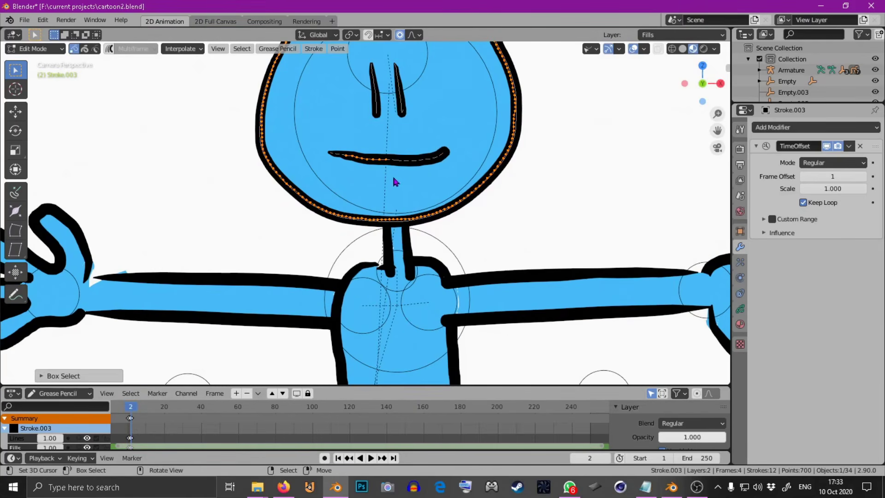
pyautogui.press('x')
pyautogui.click(372, 191)
pyautogui.hotkey('ctrl', 'z')
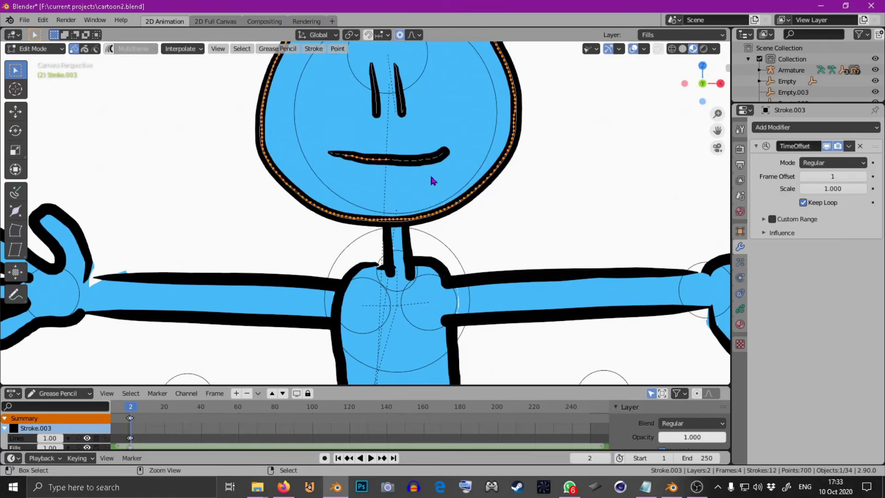
pyautogui.press('x')
pyautogui.click(410, 168)
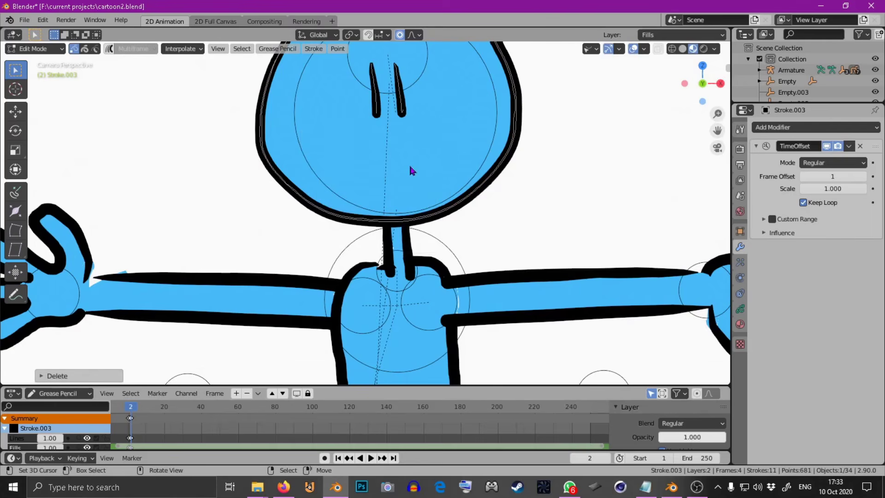
# Step: Draw an open smiling mouth on the head at frame 2 in Draw Mode, using the Lines layer and Solid Stroke material
pyautogui.click(34, 49)
pyautogui.click(27, 96)
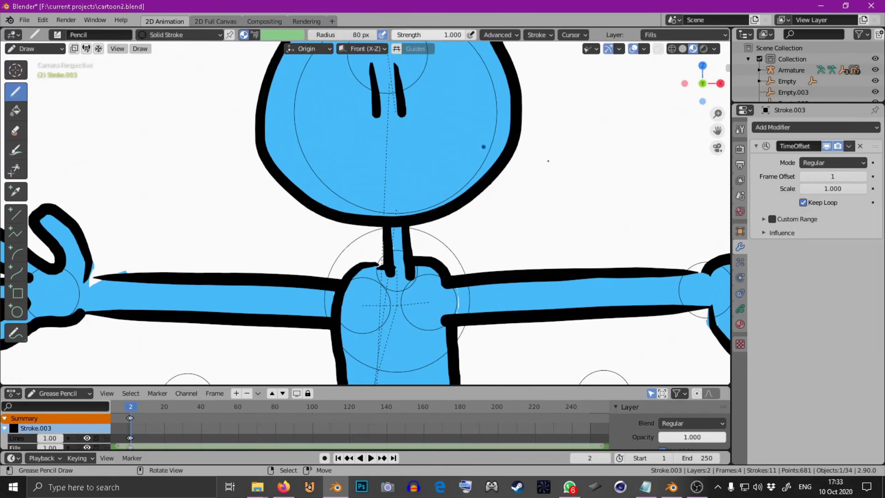
pyautogui.click(740, 312)
pyautogui.click(778, 128)
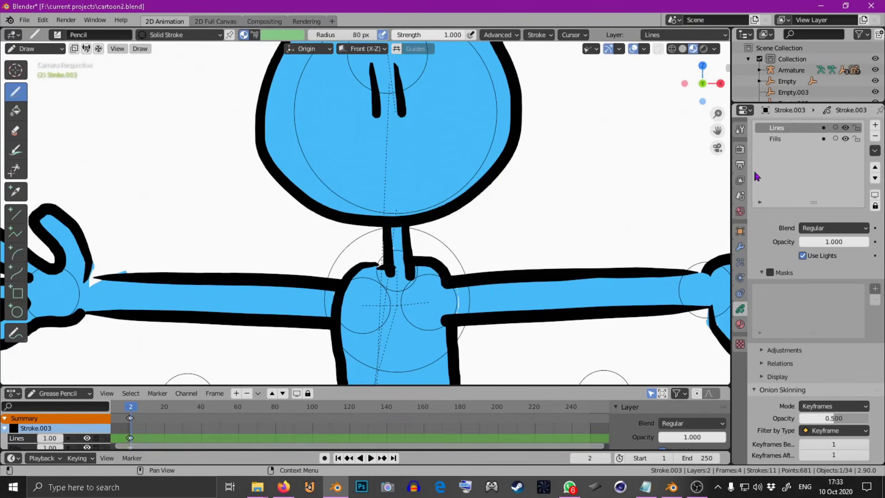
pyautogui.click(741, 325)
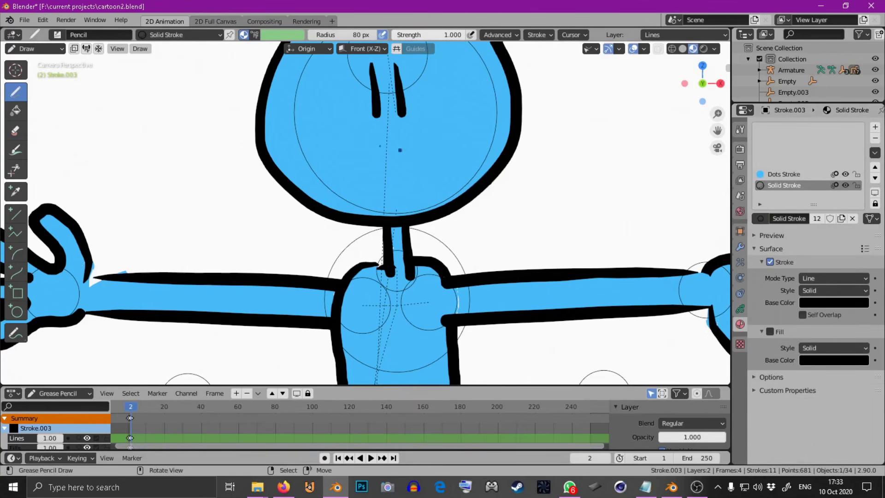
pyautogui.moveTo(332, 140); pyautogui.dragTo(442, 143)
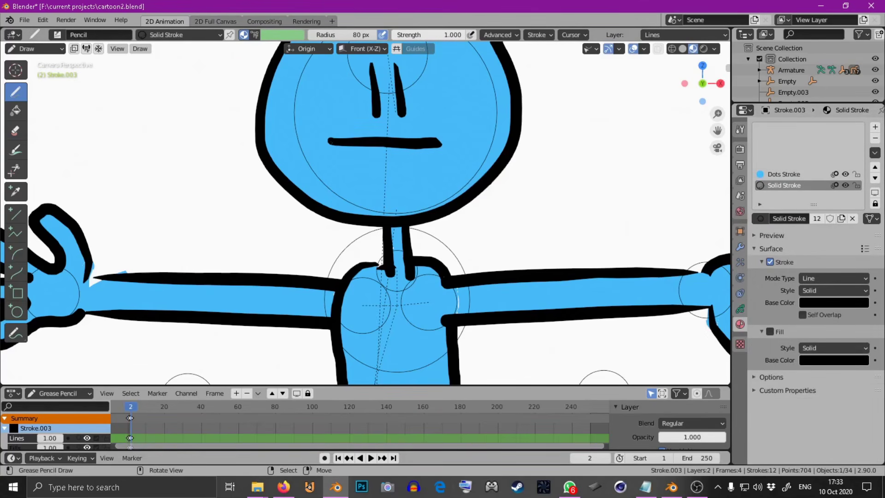
pyautogui.moveTo(333, 145); pyautogui.dragTo(398, 189)
pyautogui.press('Home')
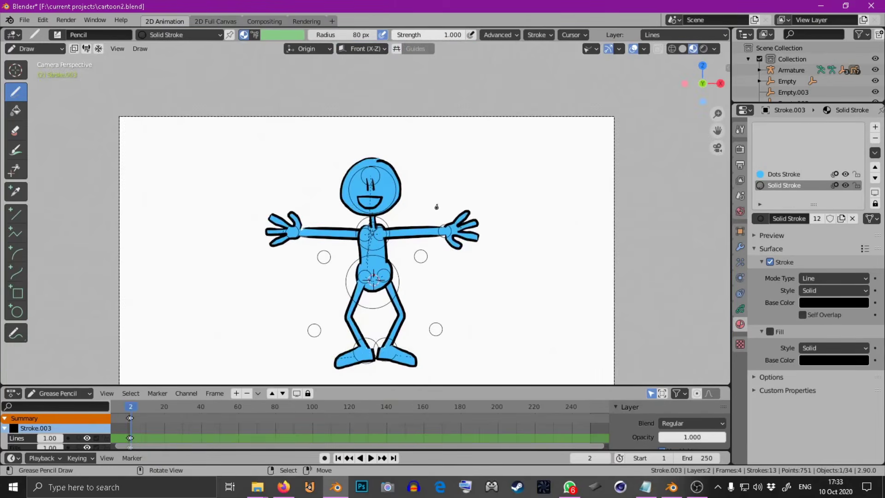
pyautogui.scroll(4, 436, 206)
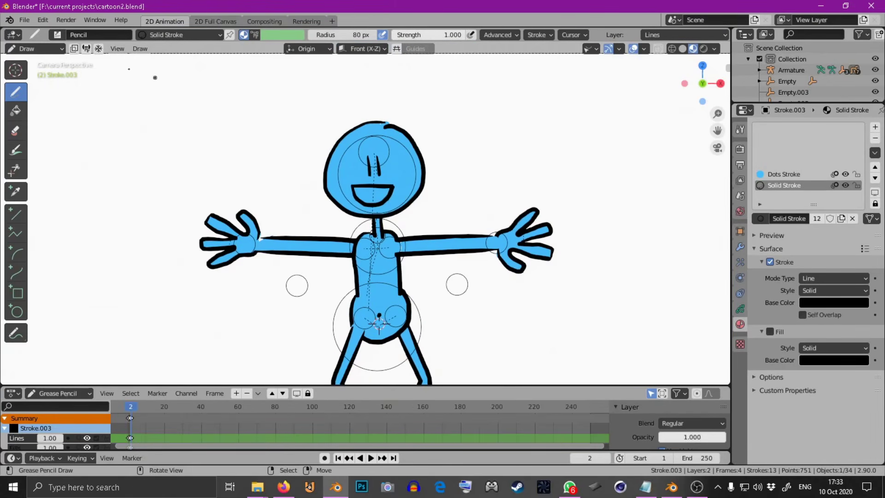
# Step: Return to Object Mode and set the head's Time Offset modifier mode to Fixed Frame
pyautogui.click(46, 50)
pyautogui.click(51, 62)
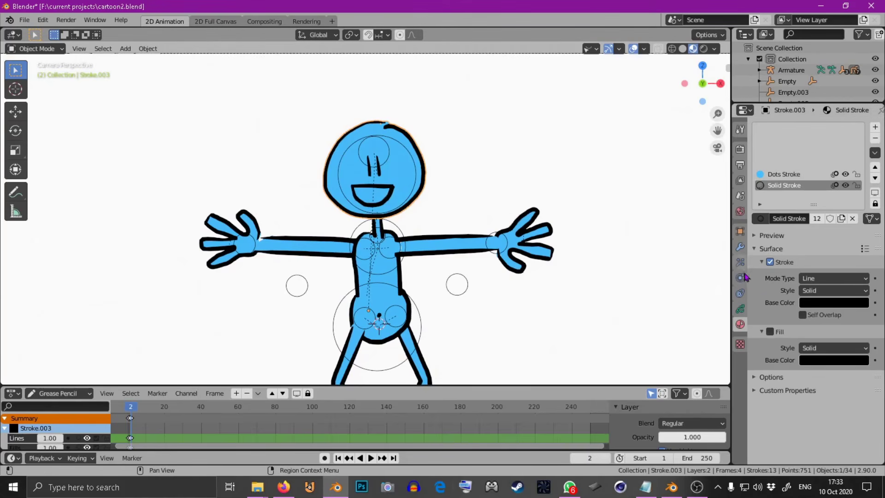
pyautogui.click(740, 247)
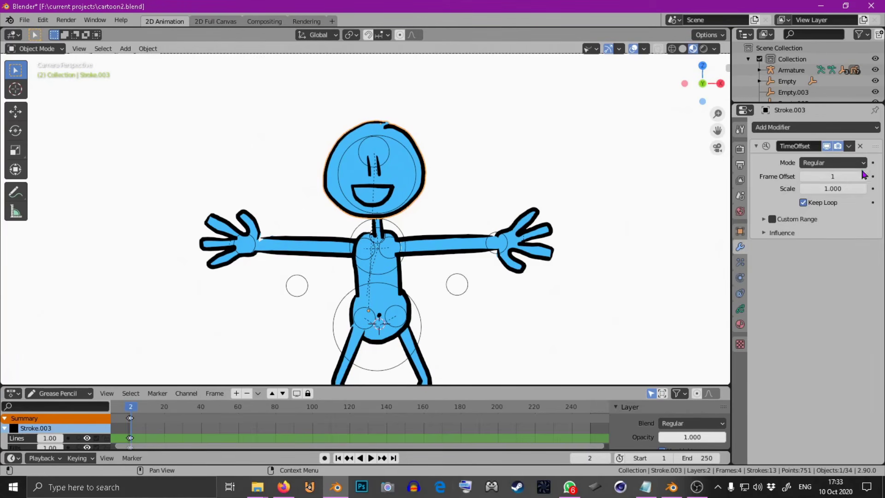
pyautogui.click(839, 163)
pyautogui.click(830, 203)
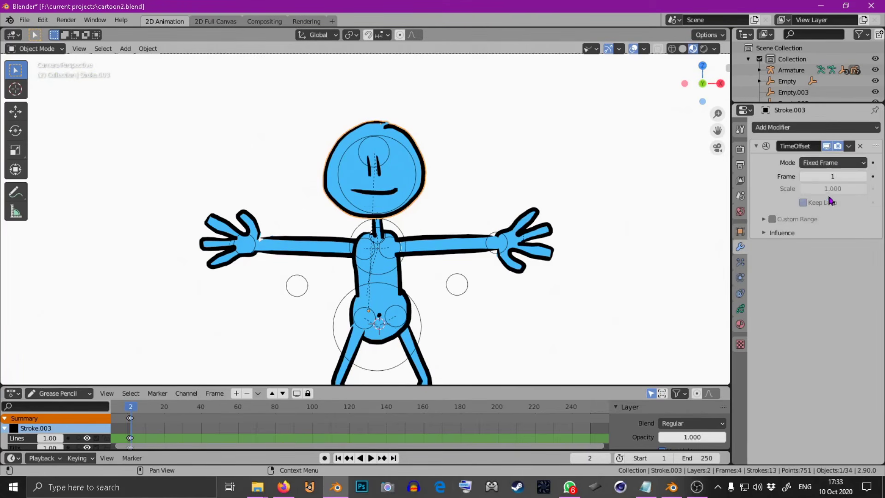
# Step: Switch the modifier's Frame value between 1 and 2 to compare the two mouths, ending on 2
pyautogui.click(804, 176)
pyautogui.click(864, 177)
pyautogui.click(864, 177)
pyautogui.click(864, 176)
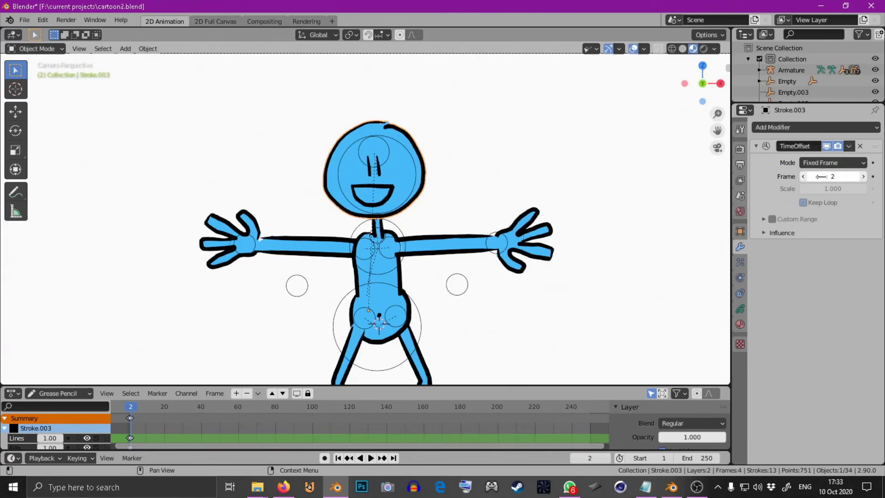
pyautogui.click(803, 177)
pyautogui.click(864, 177)
pyautogui.click(804, 176)
pyautogui.click(864, 178)
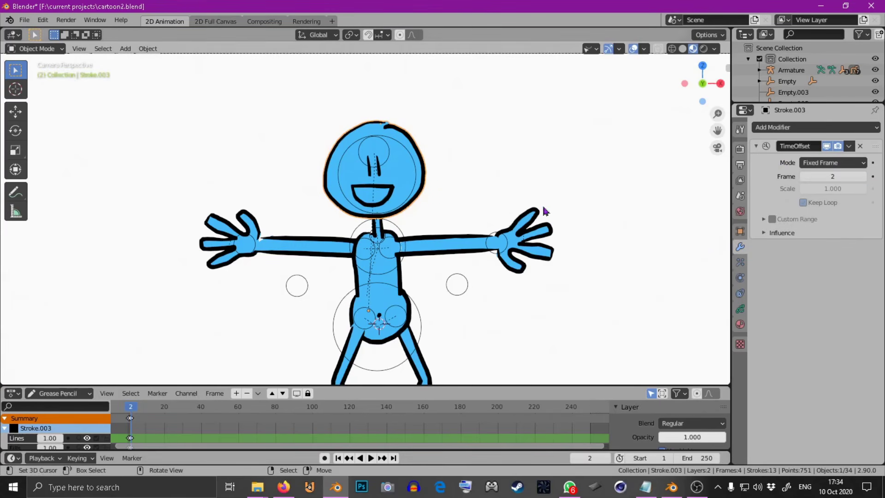
# Step: Go to timeline frame 20 and keyframe the head's Time Offset Frame value at 2
pyautogui.scroll(2, 361, 228)
pyautogui.click(201, 225)
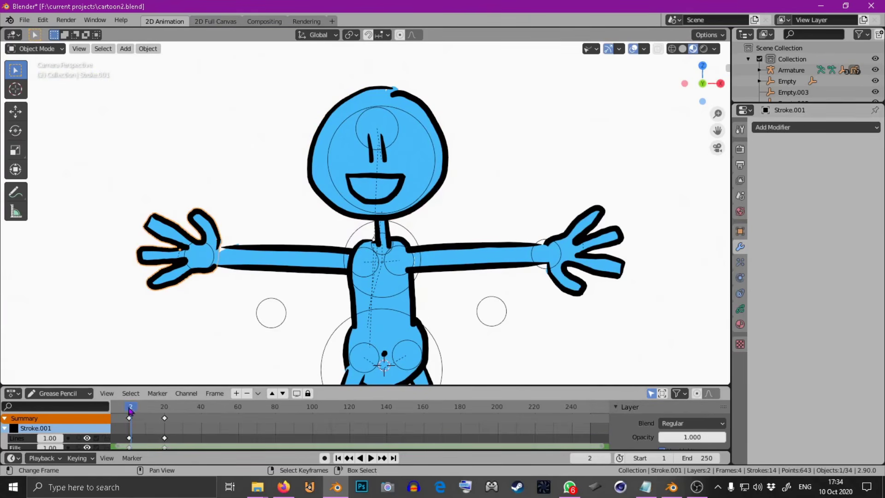
pyautogui.moveTo(141, 414); pyautogui.dragTo(164, 417)
pyautogui.click(400, 169)
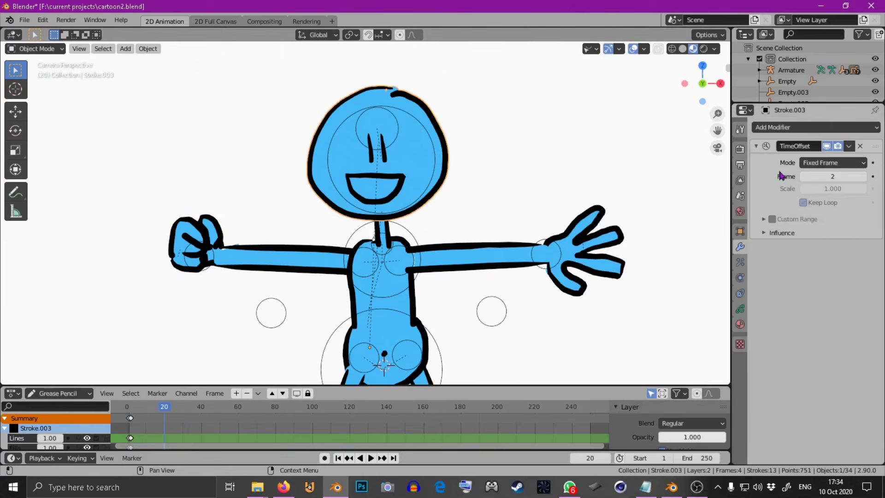
pyautogui.press('i')
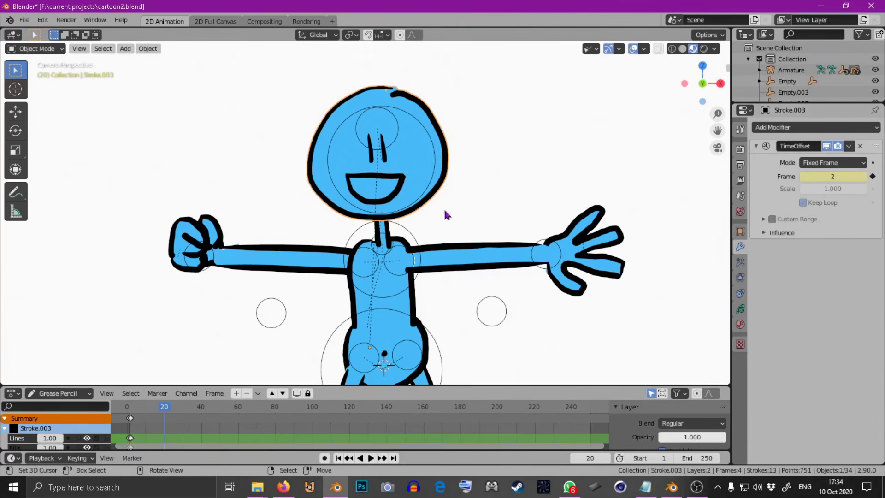
# Step: Advance to timeline frame 21, set the head's Time Offset Frame value to 1 and keyframe it
pyautogui.press('Right')
pyautogui.moveTo(805, 179); pyautogui.dragTo(831, 176)
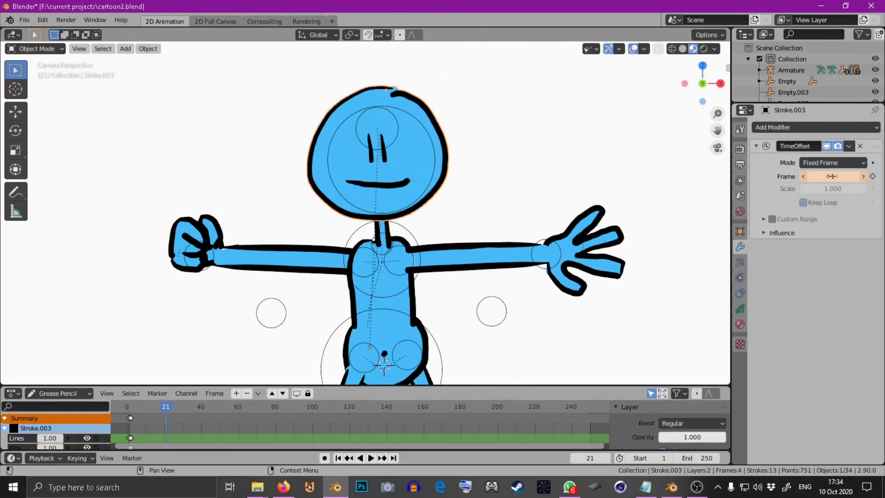
pyautogui.press('i')
# Step: Play and scrub the timeline around frame 20 to check the mouth switching along with the hand
pyautogui.click(161, 412)
pyautogui.press('space')
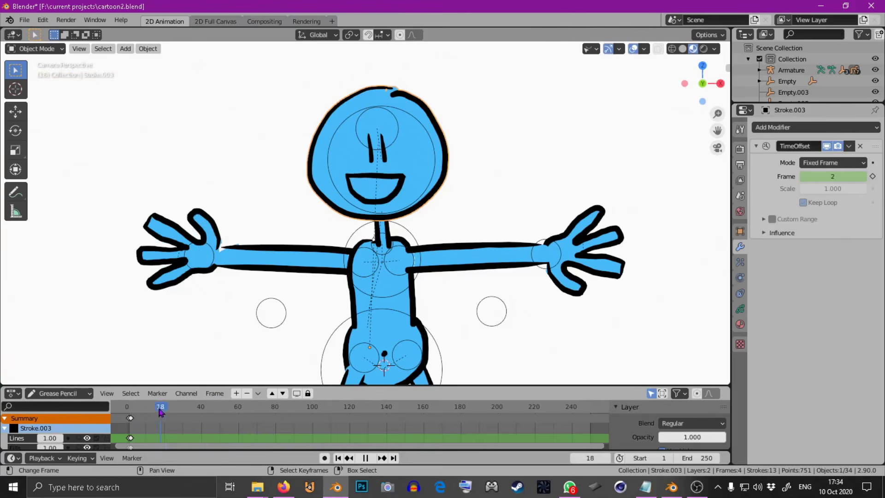
pyautogui.moveTo(165, 412); pyautogui.dragTo(157, 413)
pyautogui.press('space')
# Step: Raise both of the character's hands by moving their wrist control empties up and inward
pyautogui.scroll(-2, 327, 253)
pyautogui.click(265, 244)
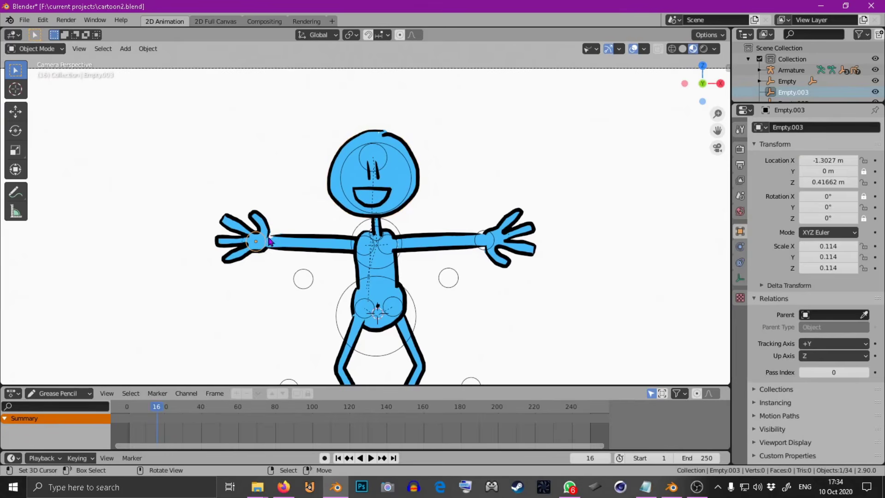
pyautogui.press('g')
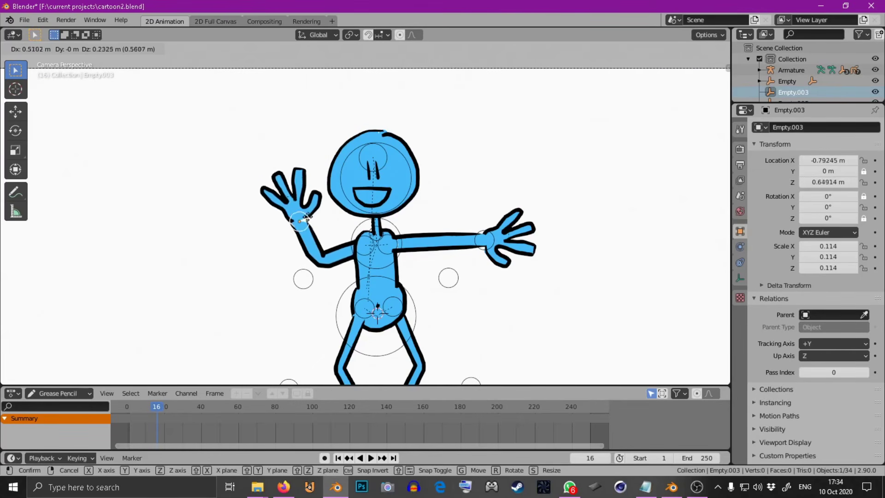
pyautogui.click(309, 220)
pyautogui.click(476, 241)
pyautogui.press('g')
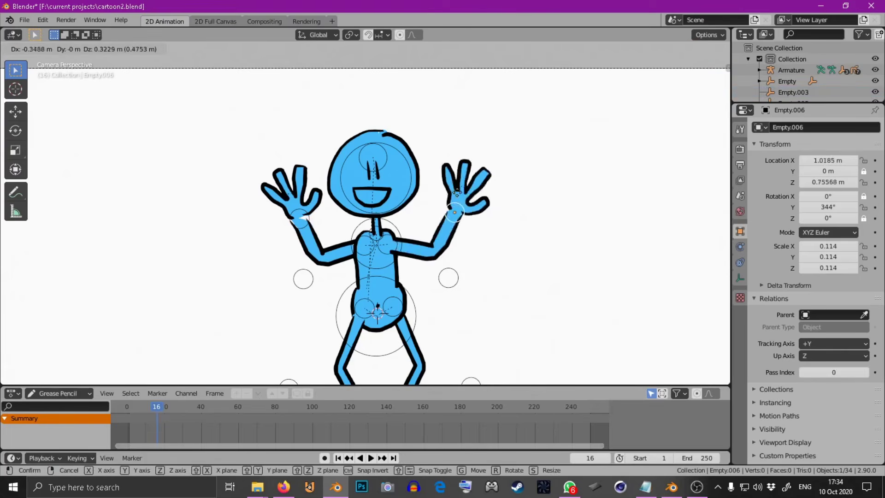
pyautogui.click(461, 204)
# Step: Select the hip and chest control empties together and move the body around to test the rig
pyautogui.click(416, 316)
pyautogui.keyDown('shift'); pyautogui.click(391, 255); pyautogui.keyUp('shift')
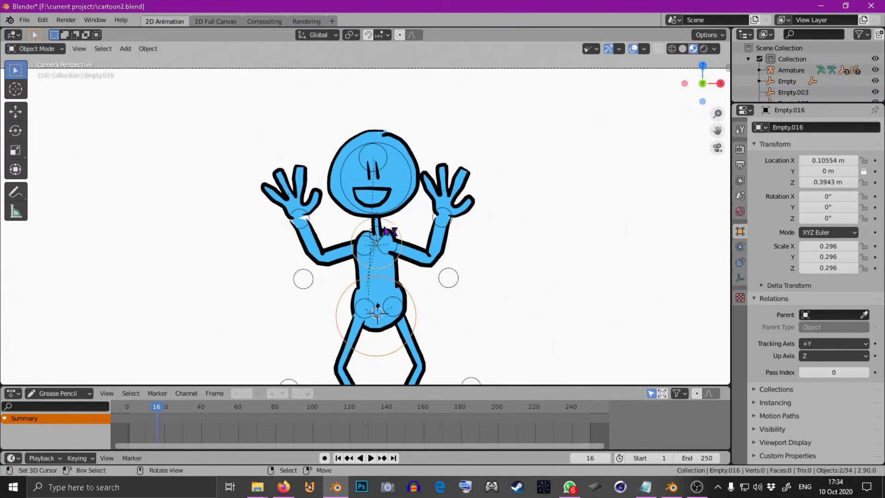
pyautogui.press('g')
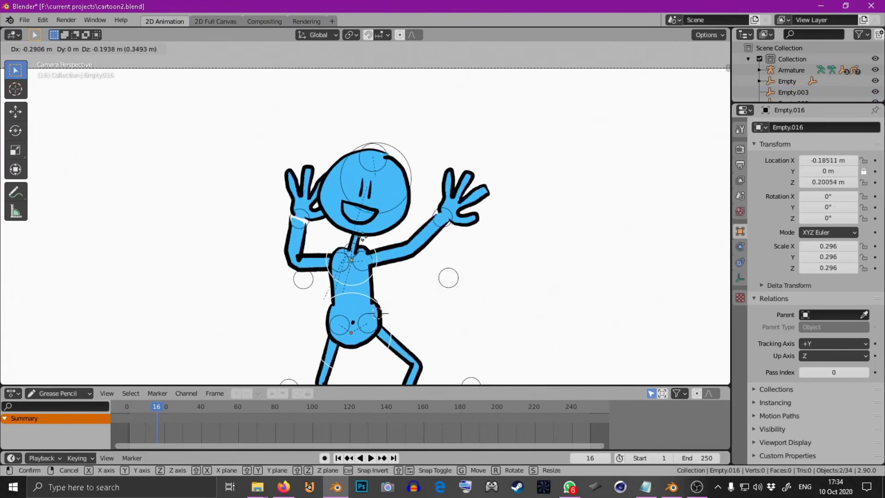
pyautogui.click(433, 197)
pyautogui.press('g')
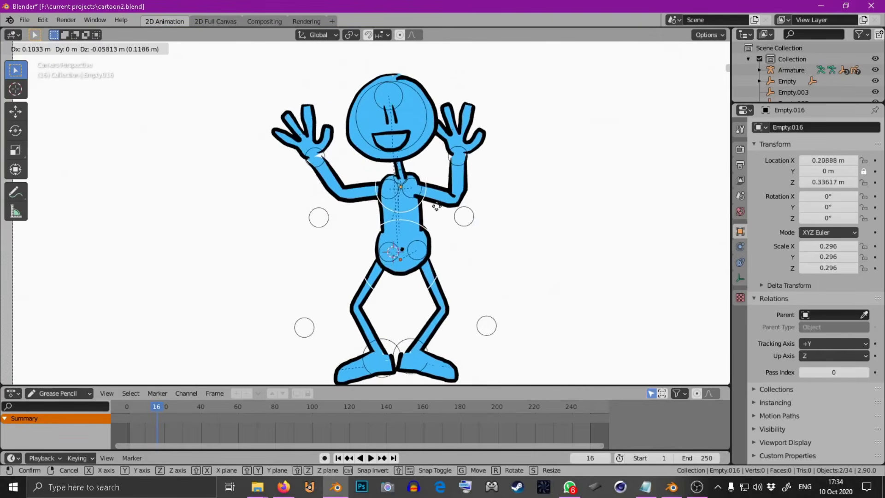
pyautogui.click(432, 214)
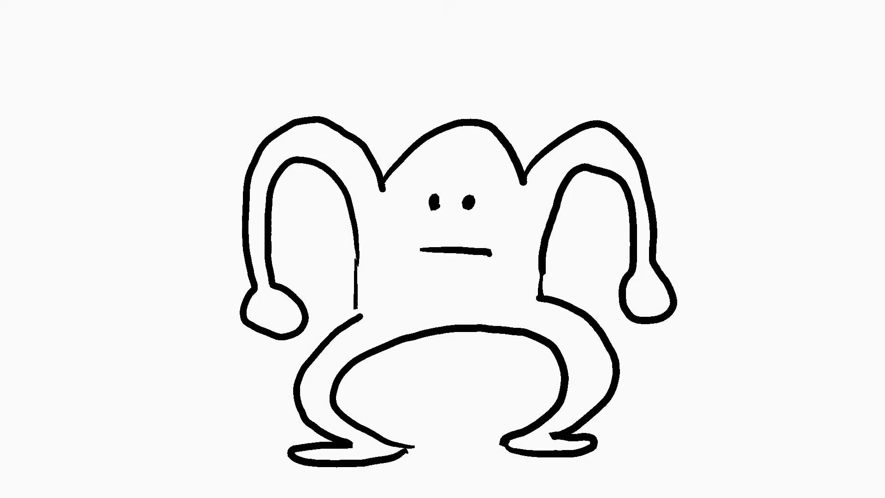